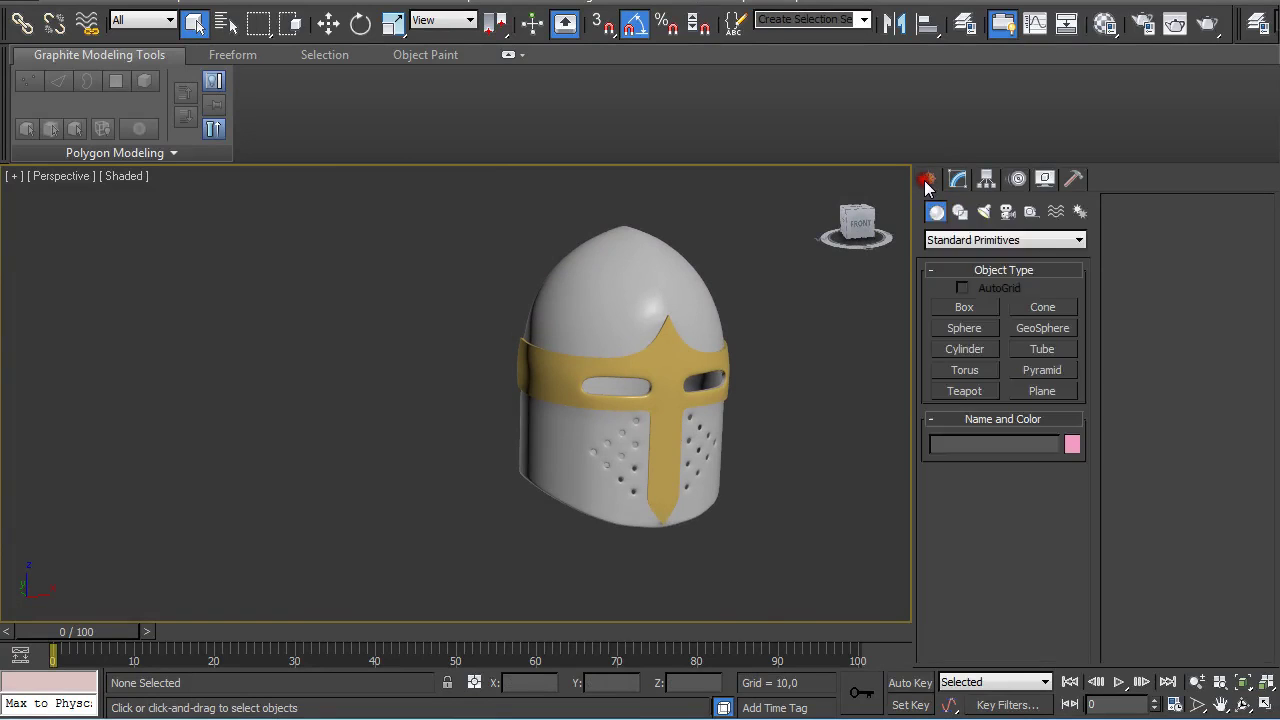
In the top view, create a box beside the helmet, about 58 long, 66 wide and 71 high
click(965, 310)
key(t)
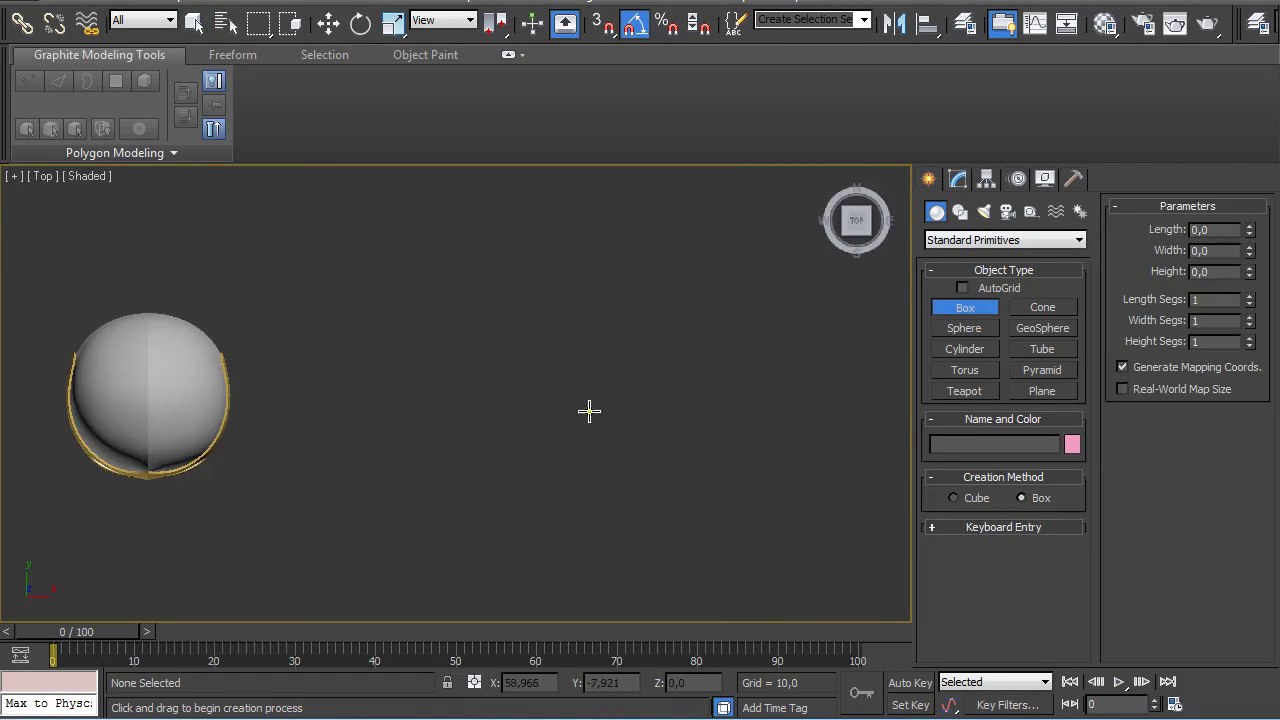
middle_drag(366, 404, 748, 404)
drag(258, 335, 409, 466)
click(385, 308)
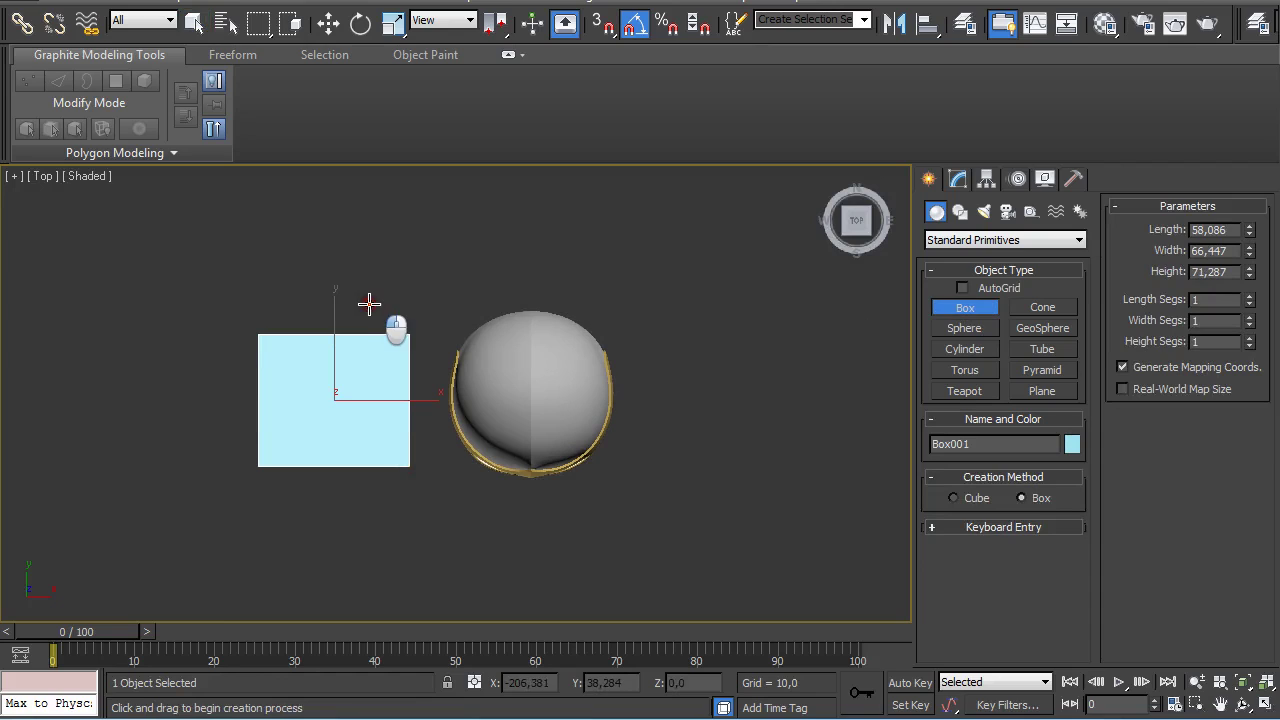
Set the box's length, width and height to 80
double_click(1230, 228)
text(80)
key(Tab)
text(80)
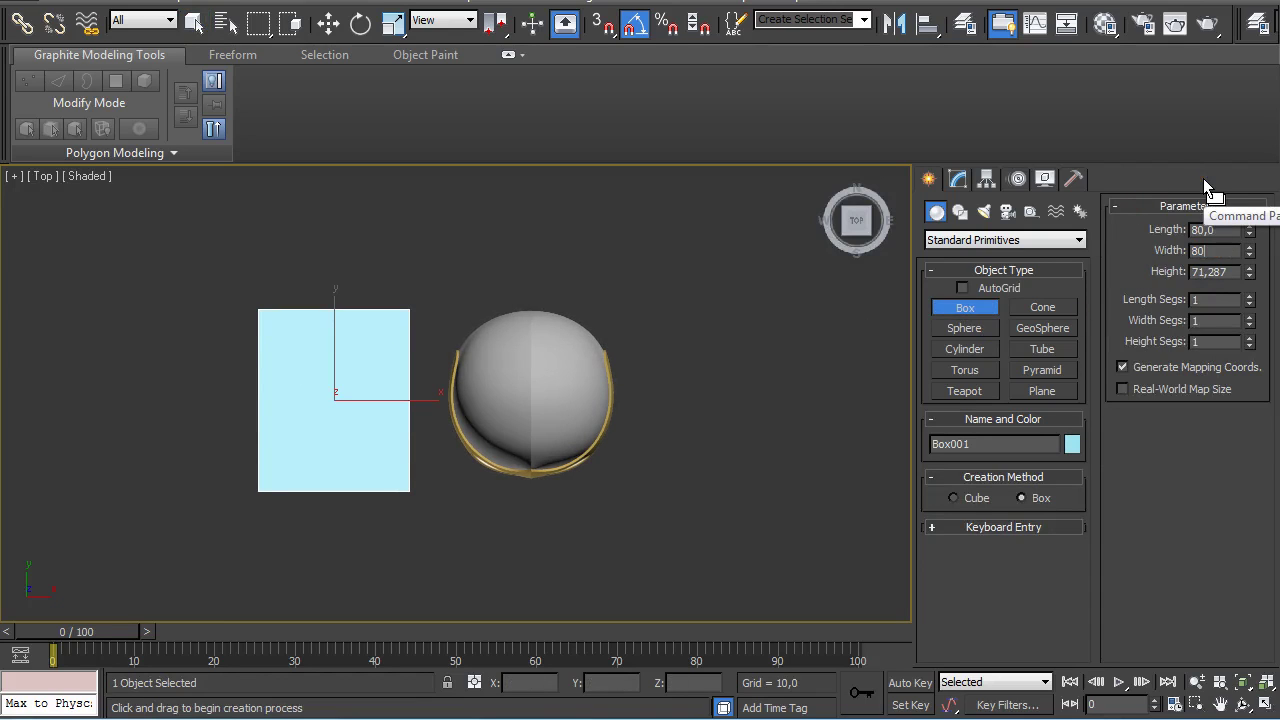
key(Tab)
text(80)
key(Return)
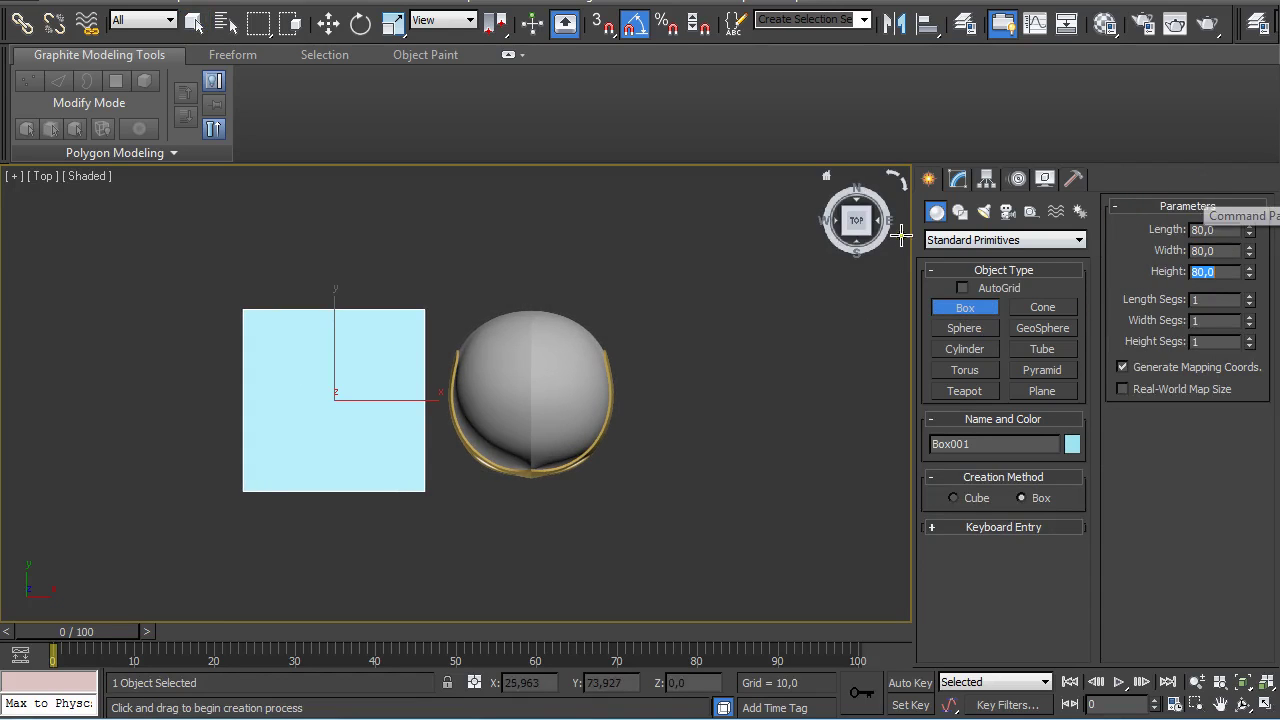
Apply a TurboSmooth modifier with 2 iterations to the box to round it into a sphere
click(958, 178)
click(965, 308)
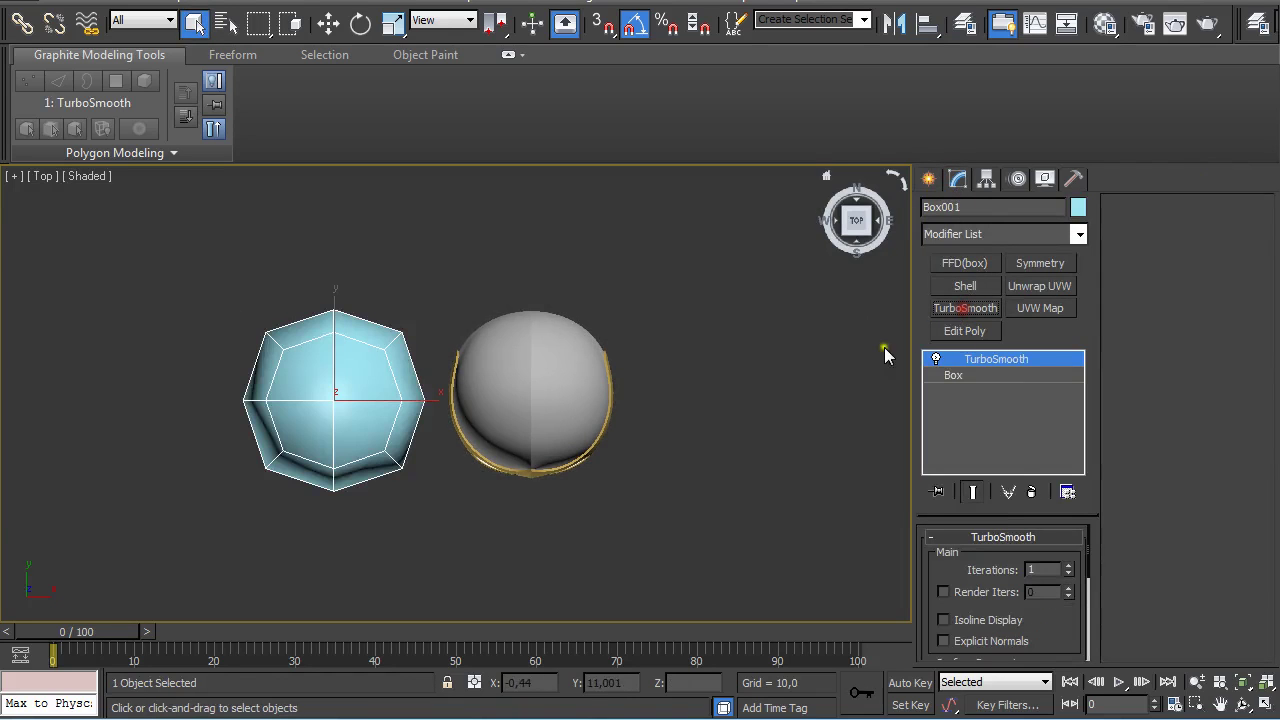
click(1069, 565)
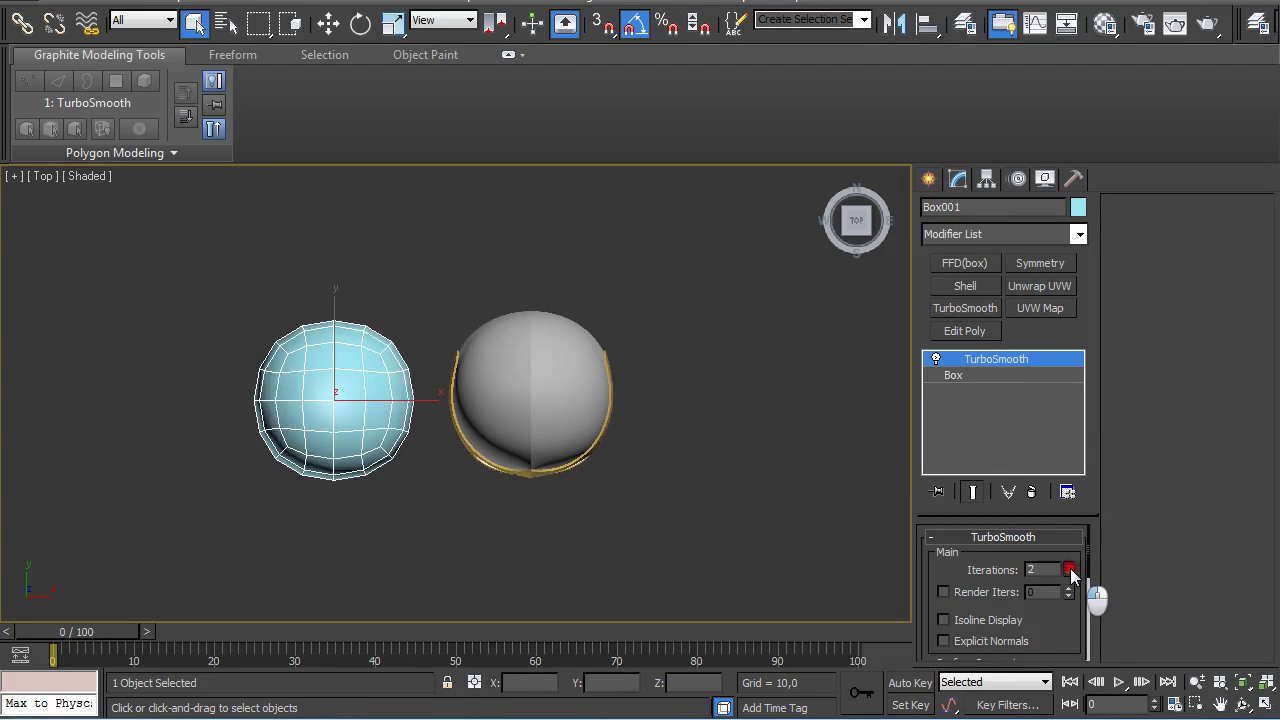
Collapse the sphere's modifier stack and convert it to an Editable Poly
key(f)
key(z)
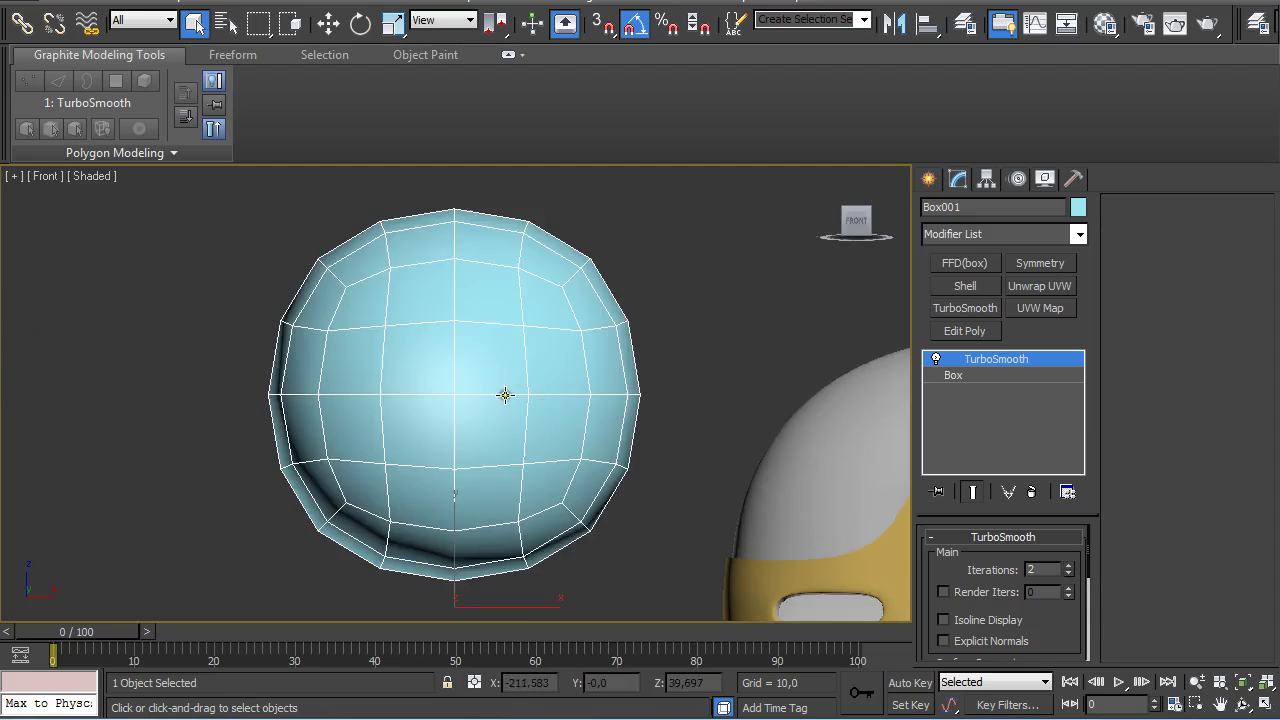
right_click(965, 362)
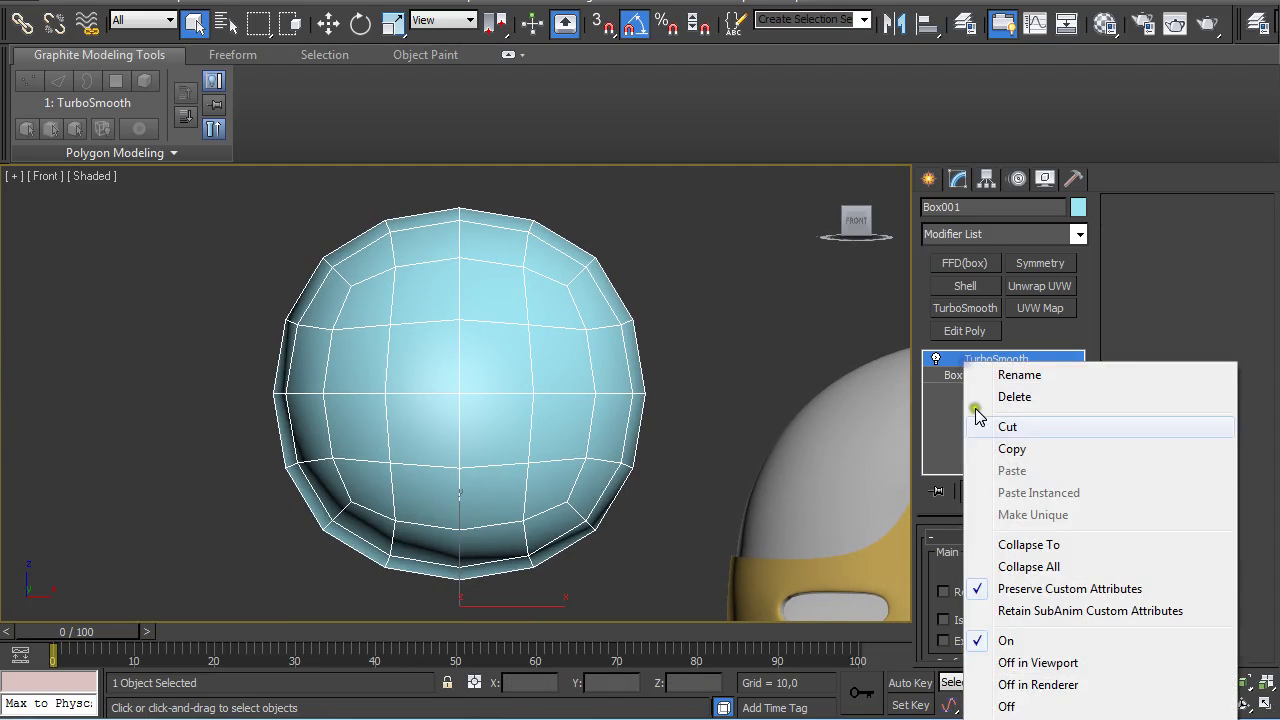
click(1025, 548)
right_click(1000, 362)
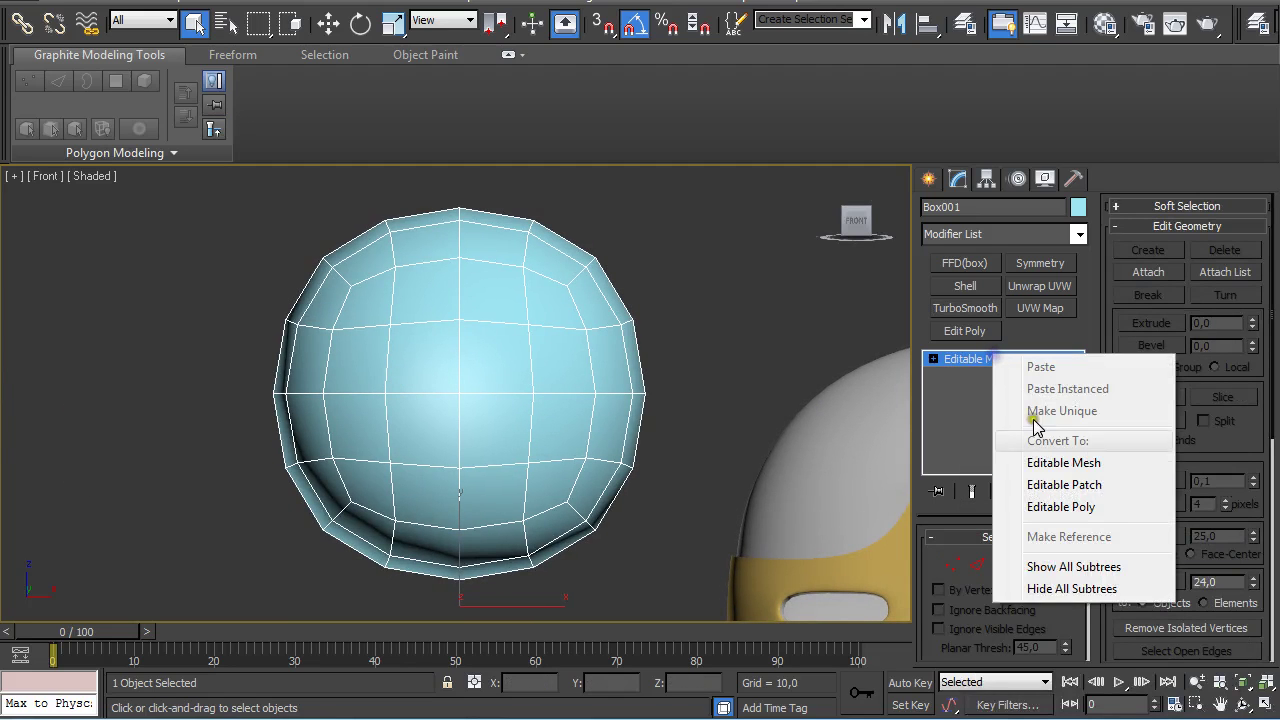
click(1068, 508)
Show edged faces in the front view and move the sphere down beside the helmet to about Z -22.6
key(ctrl+alt+z)
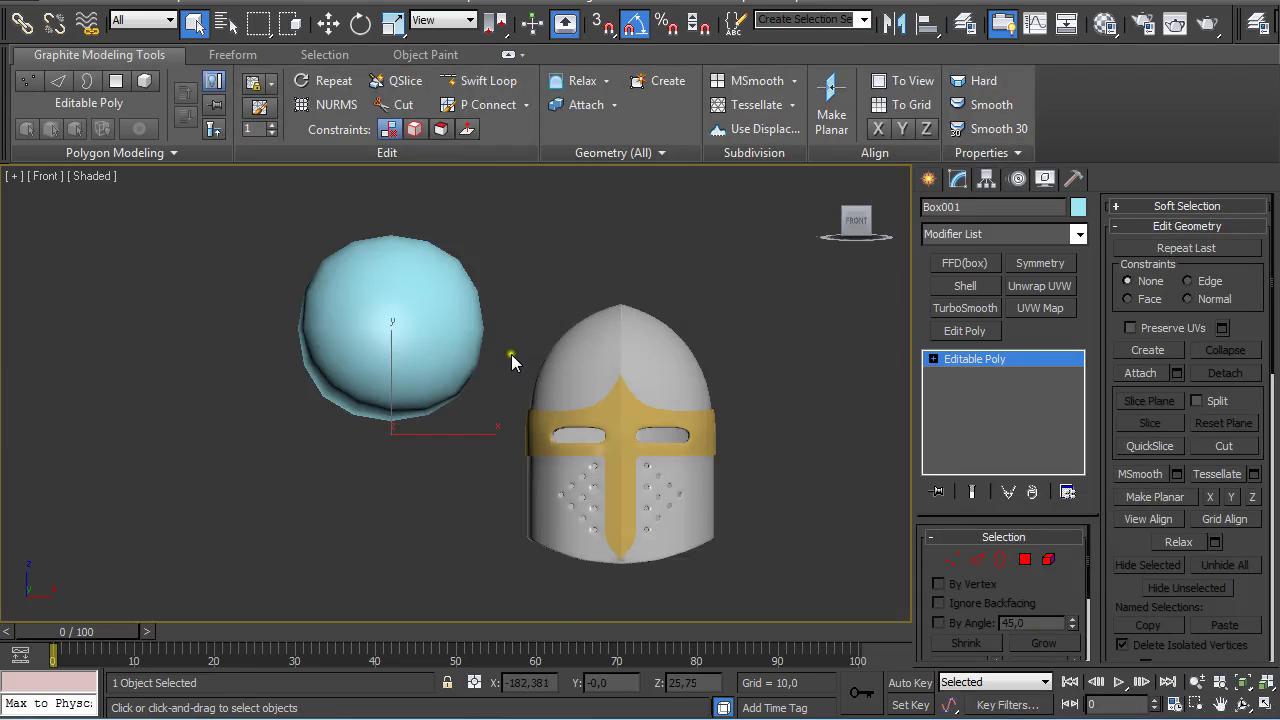
key(F4)
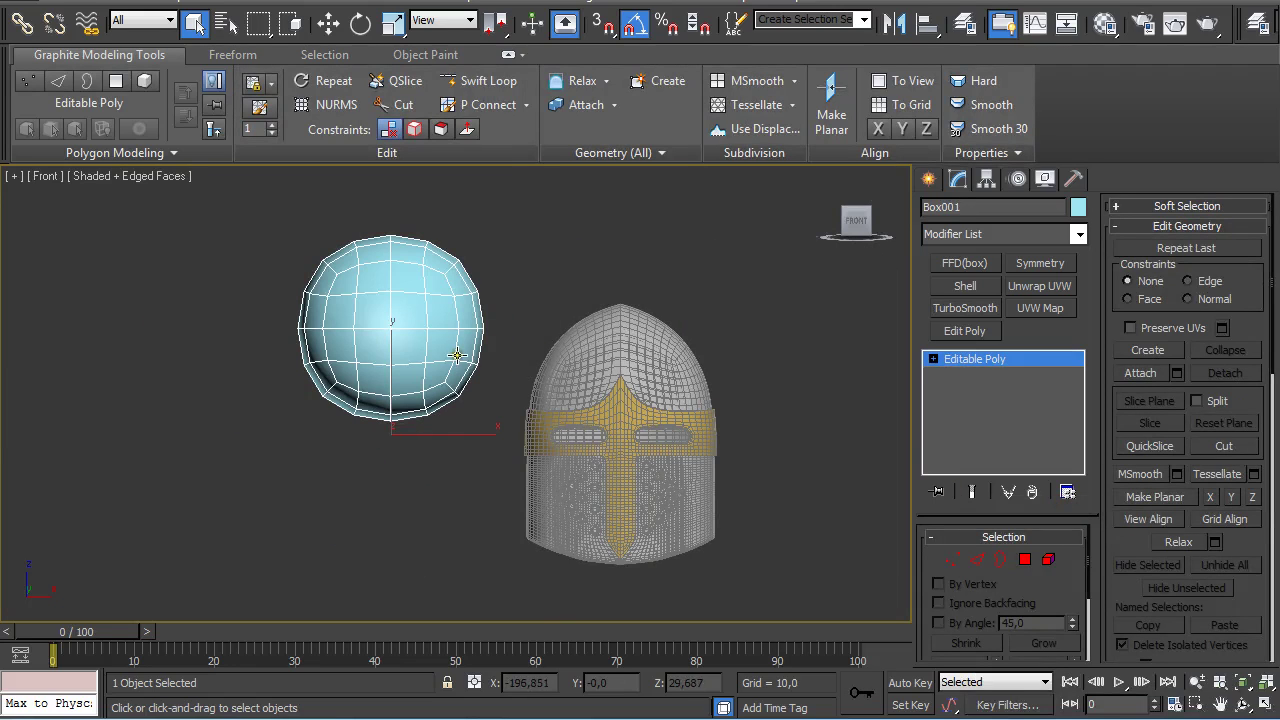
key(w)
drag(388, 368, 392, 400)
scroll(394, 405, up, 2)
Delete the polygons of the sphere's lower half and select the open border
key(4)
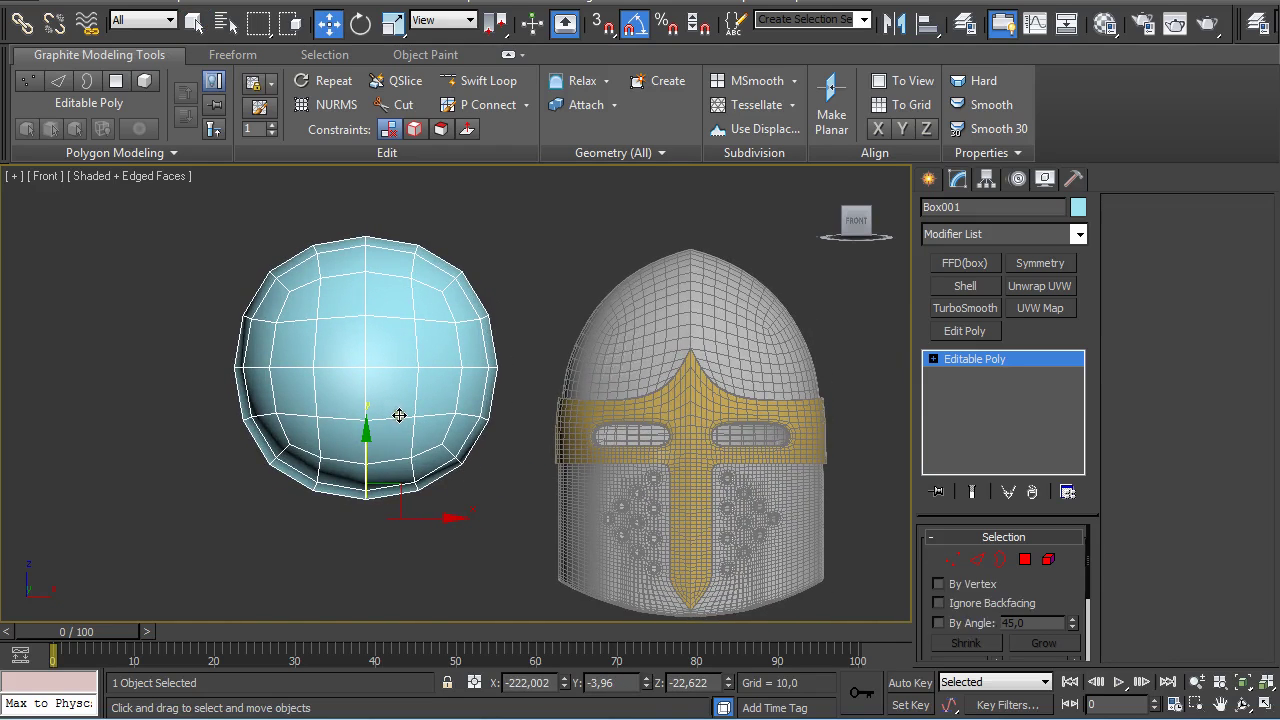
drag(497, 543, 201, 395)
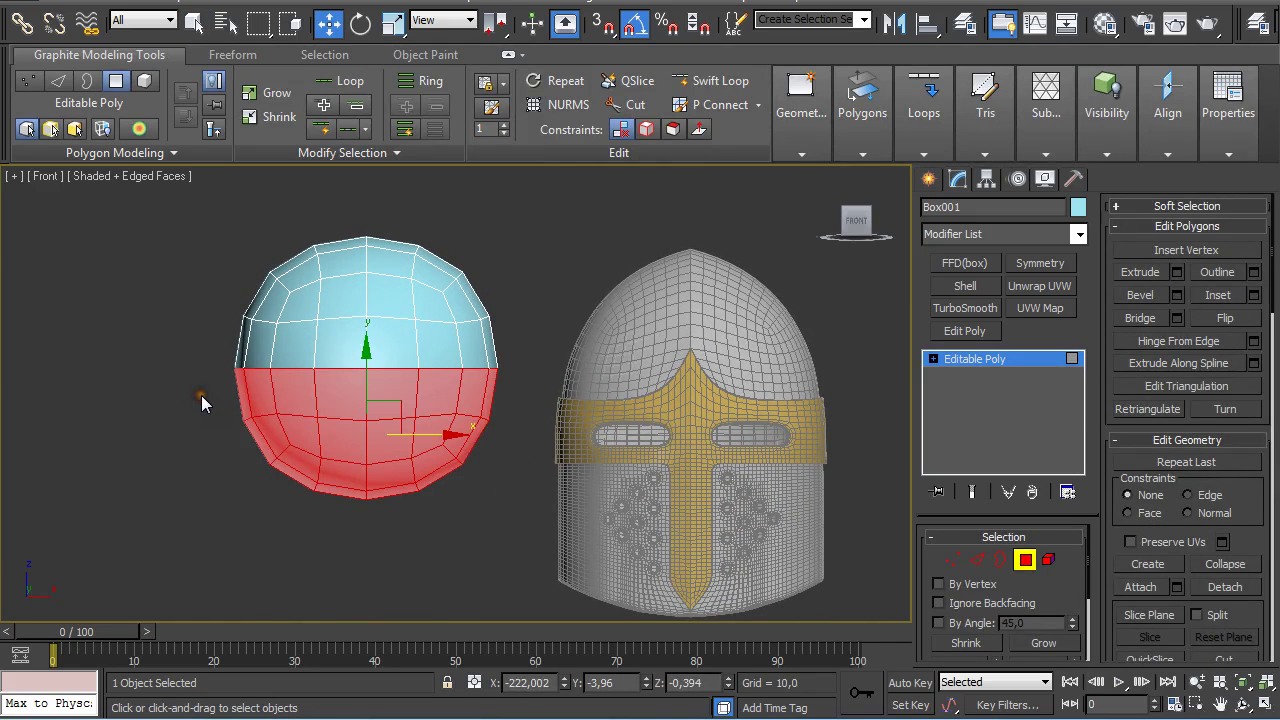
key(Delete)
key(3)
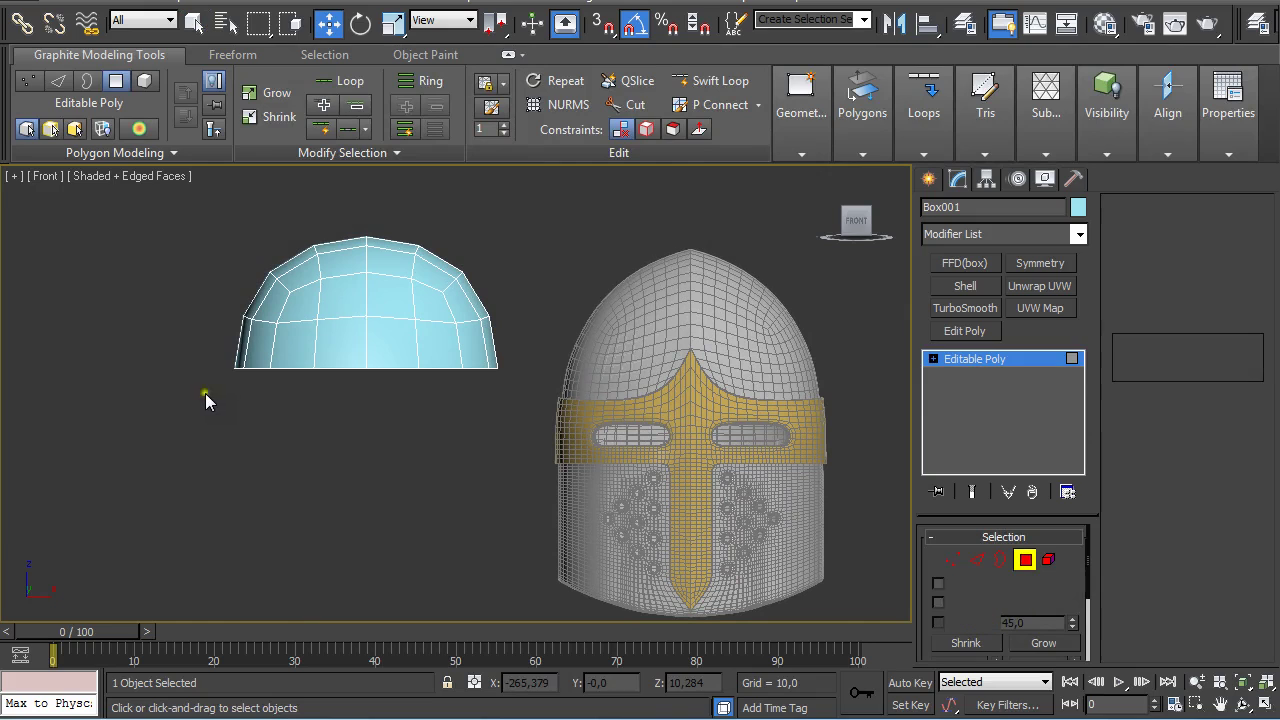
click(289, 369)
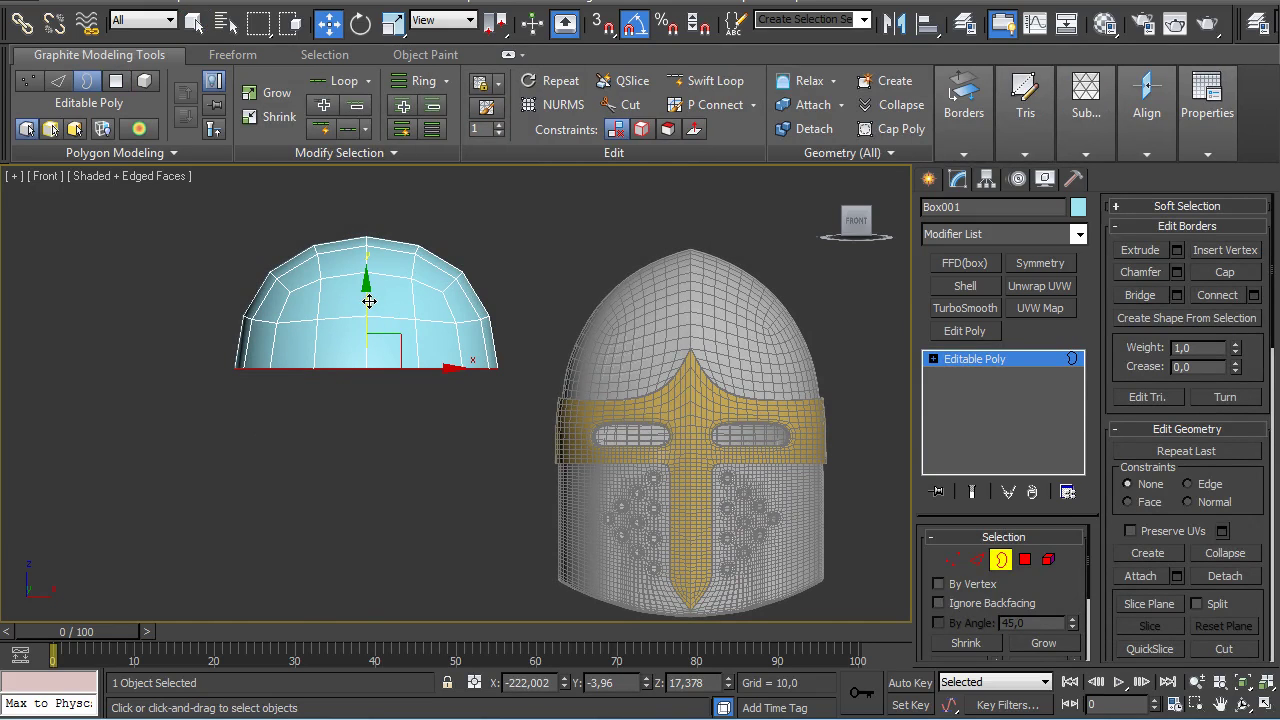
Turn off the TurboSmooth modifier on the reference helmet and reselect the blue dome
click(786, 401)
click(1000, 557)
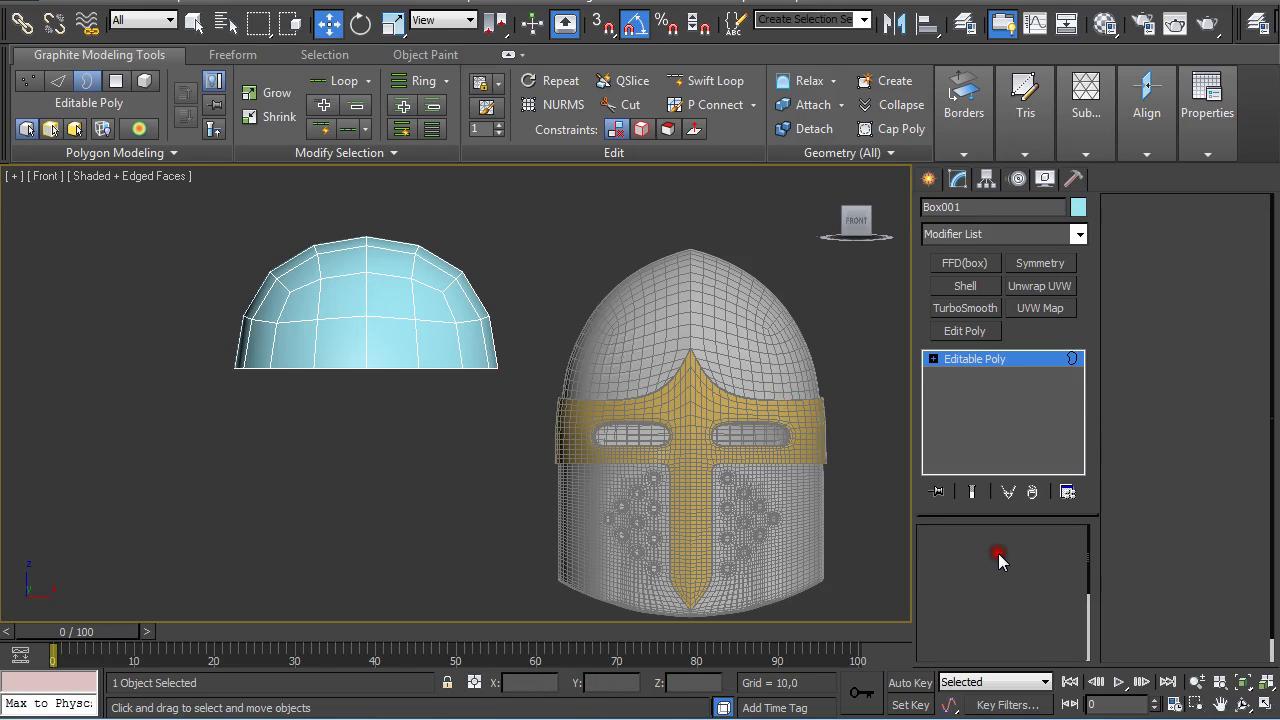
click(726, 429)
click(935, 358)
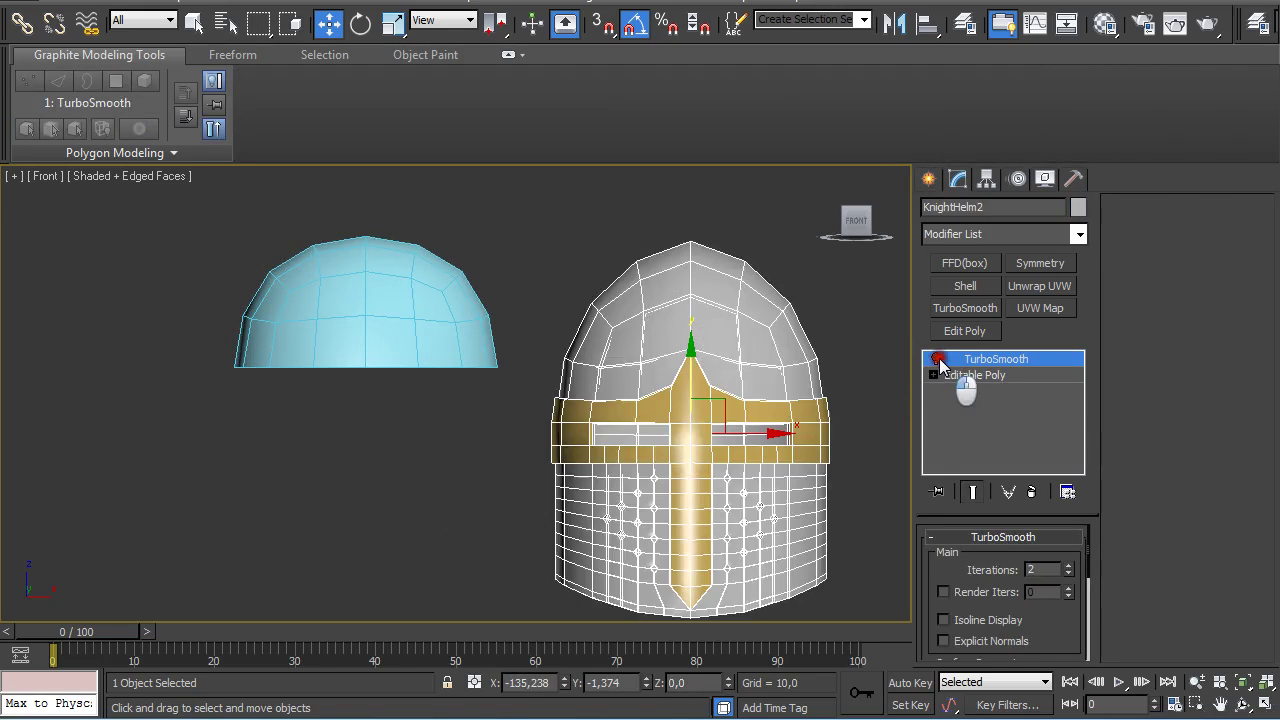
click(442, 323)
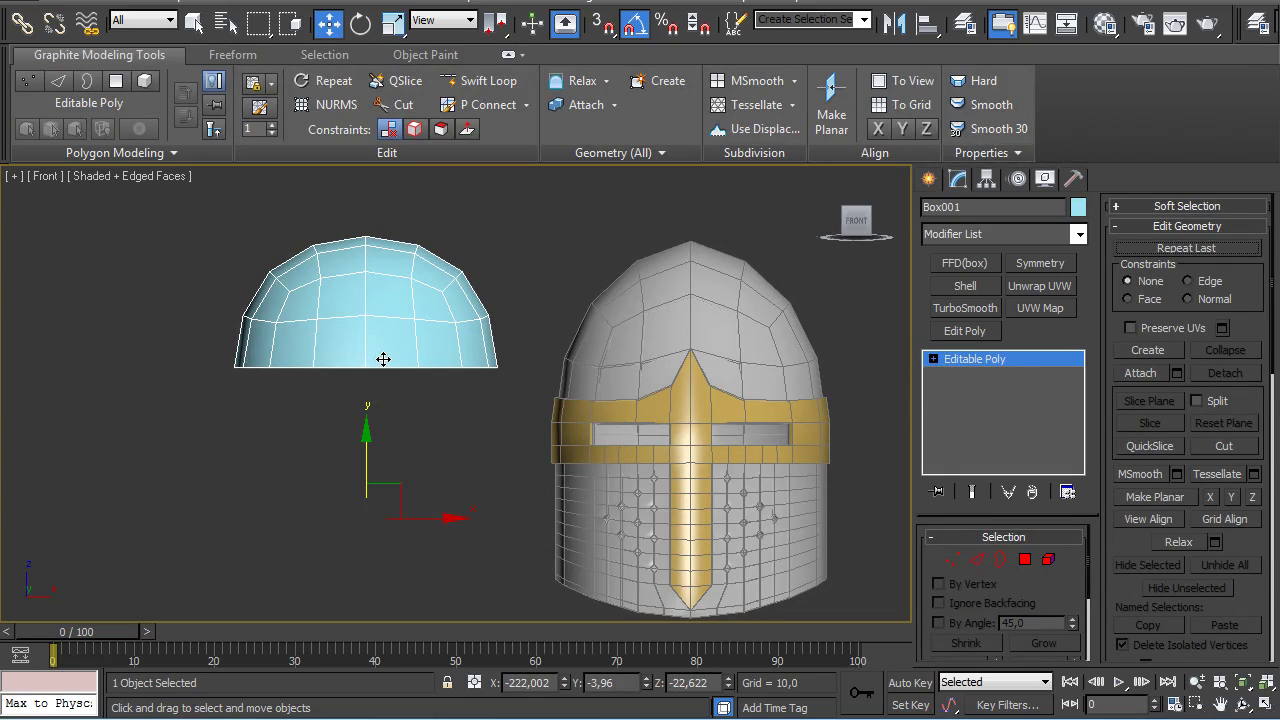
Undo the deletion of the sphere's lower half
key(ctrl+z)
key(ctrl+z)
key(ctrl+z)
key(ctrl+z)
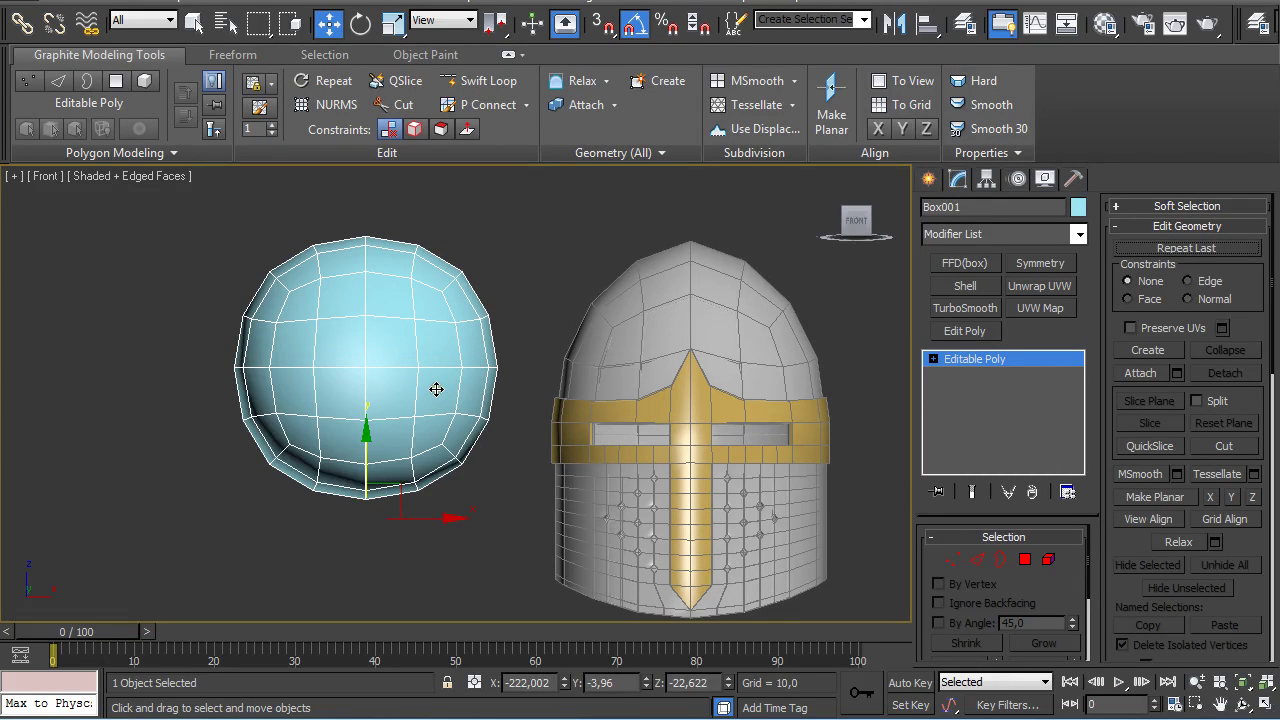
Stretch the whole sphere vertically and lower it to about Z -43.6 to match the reference helmet's crown
key(r)
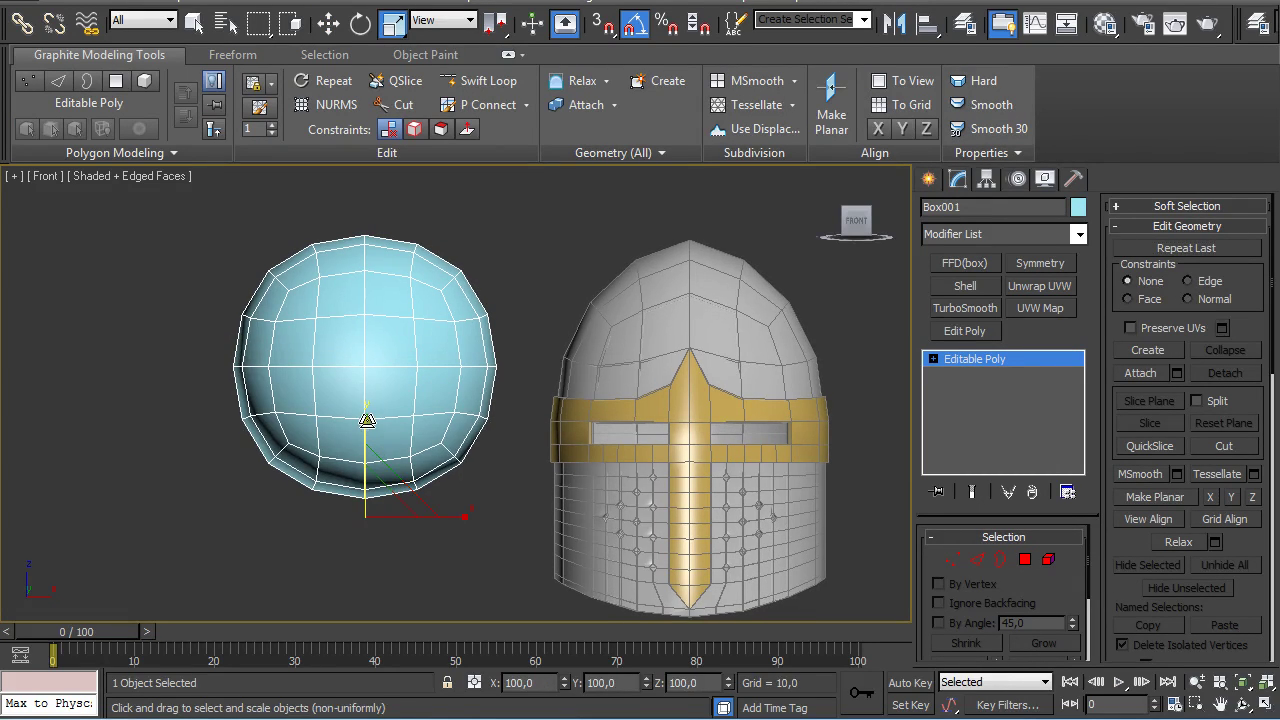
drag(367, 420, 363, 400)
middle_drag(363, 400, 363, 438)
key(w)
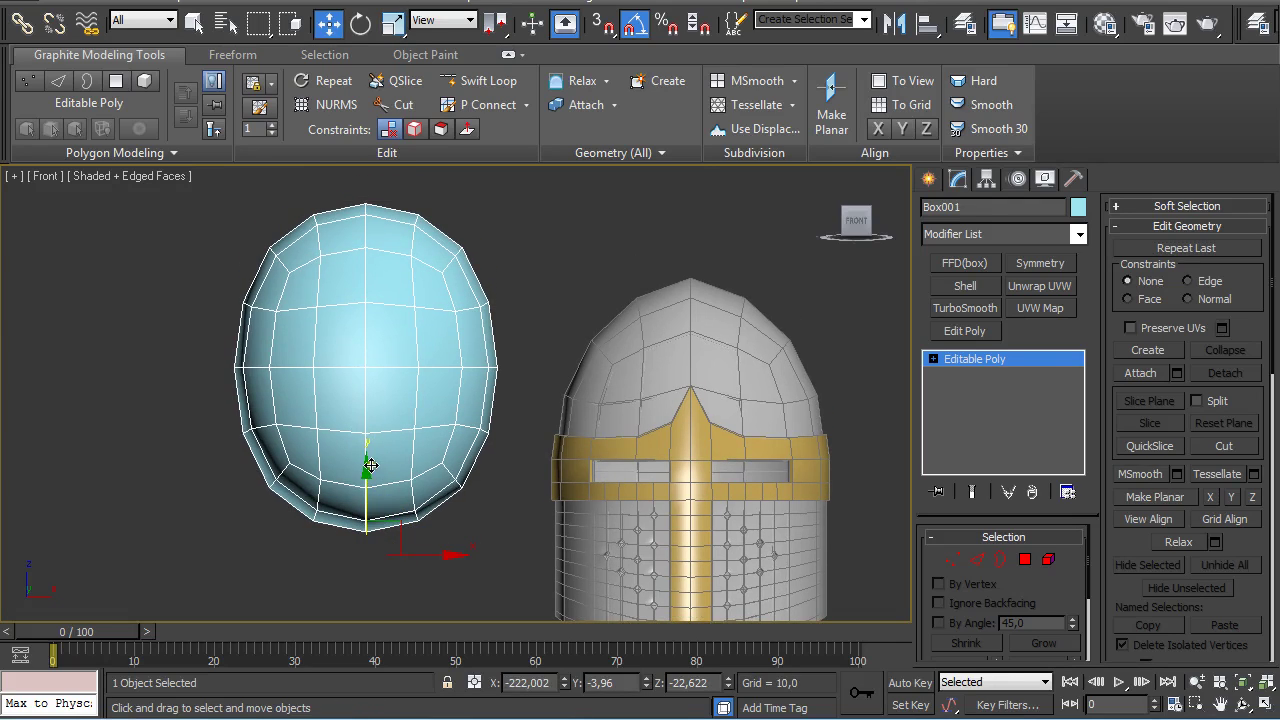
drag(370, 465, 363, 545)
middle_drag(363, 545, 365, 470)
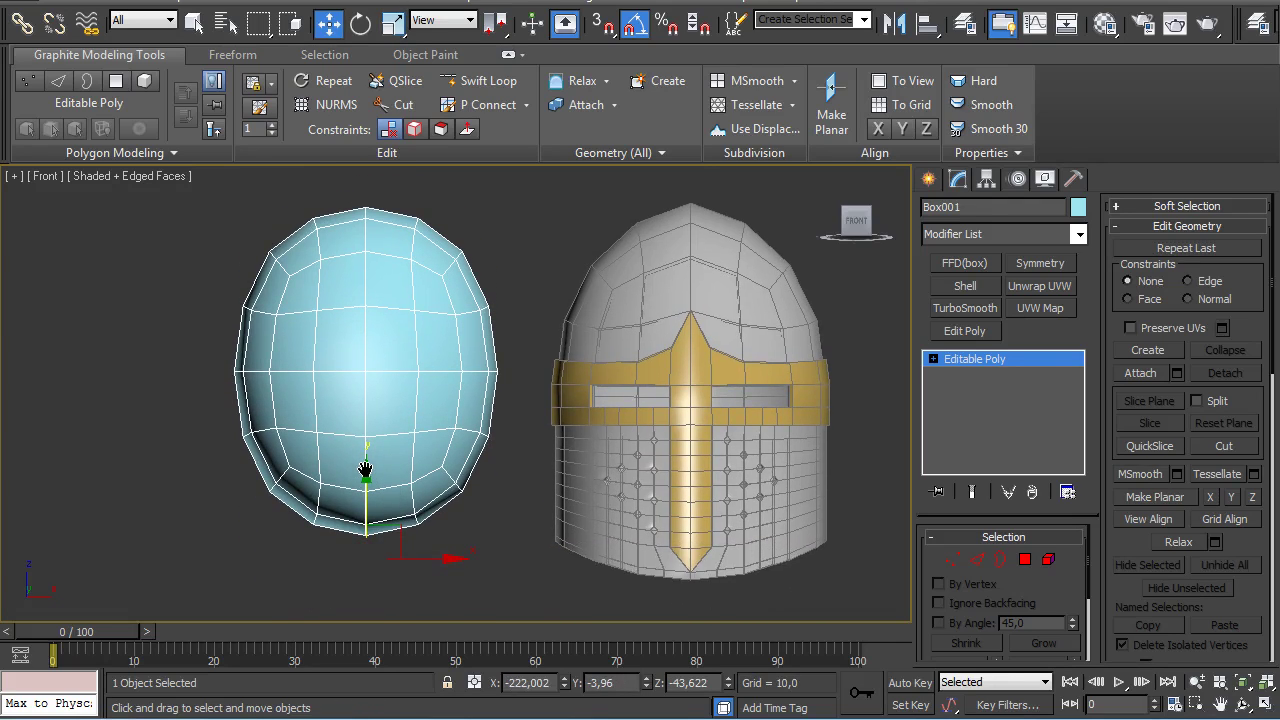
In the left view, scale the sphere slightly wider from front to back to match the helmet's depth
key(l)
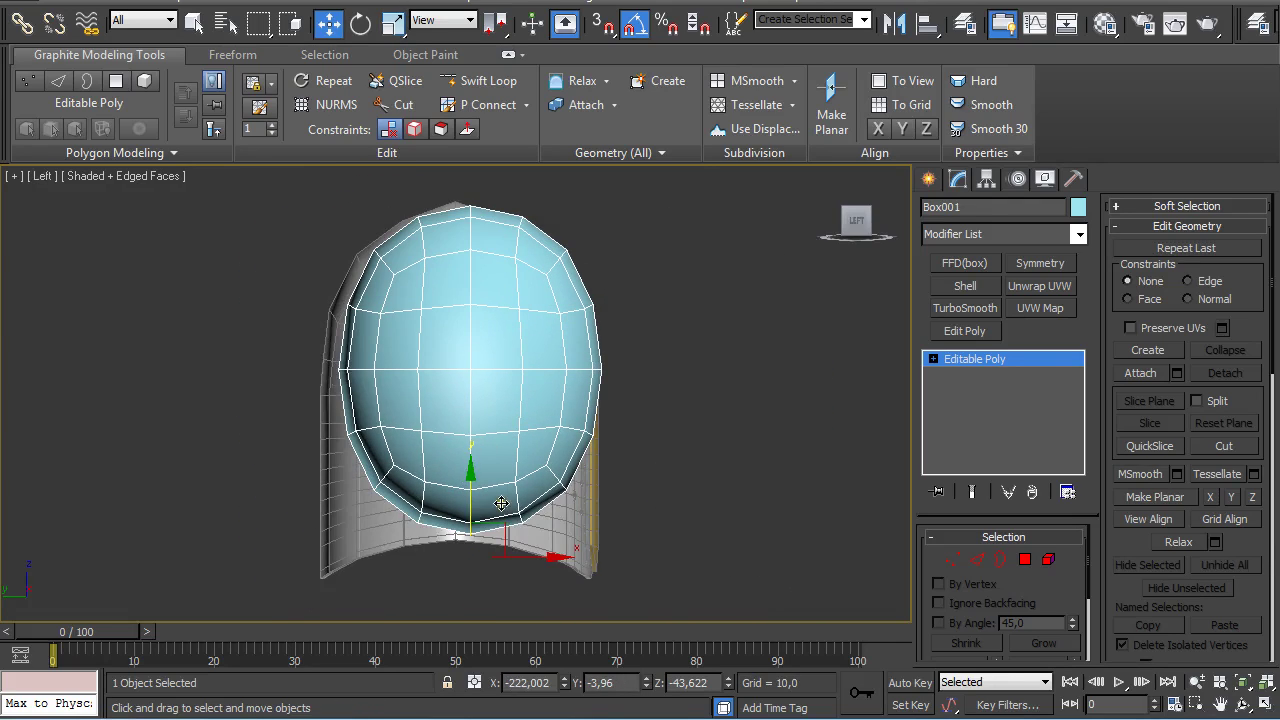
key(r)
mouse_move(565, 550)
mouse_down()
mouse_move(598, 572)
mouse_move(575, 553)
mouse_up()
In the front view, delete the polygons of the stretched sphere's lower half
key(f)
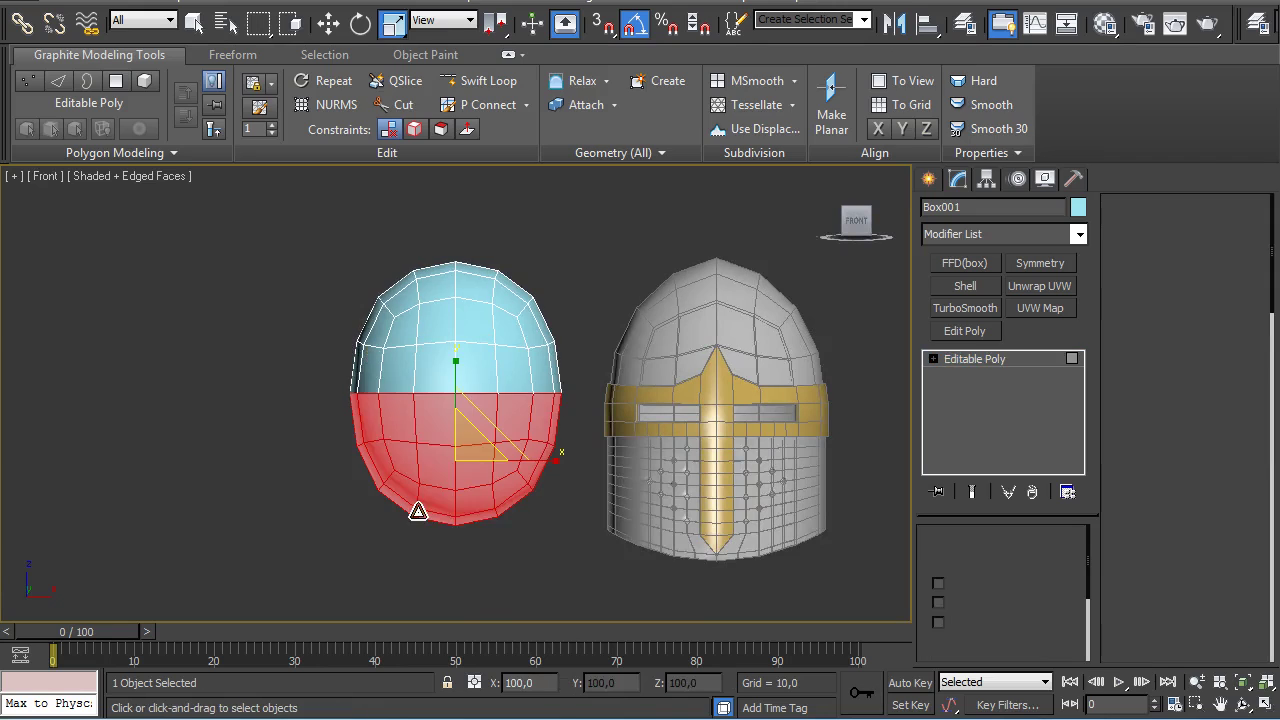
key(Delete)
middle_drag(383, 474, 369, 449)
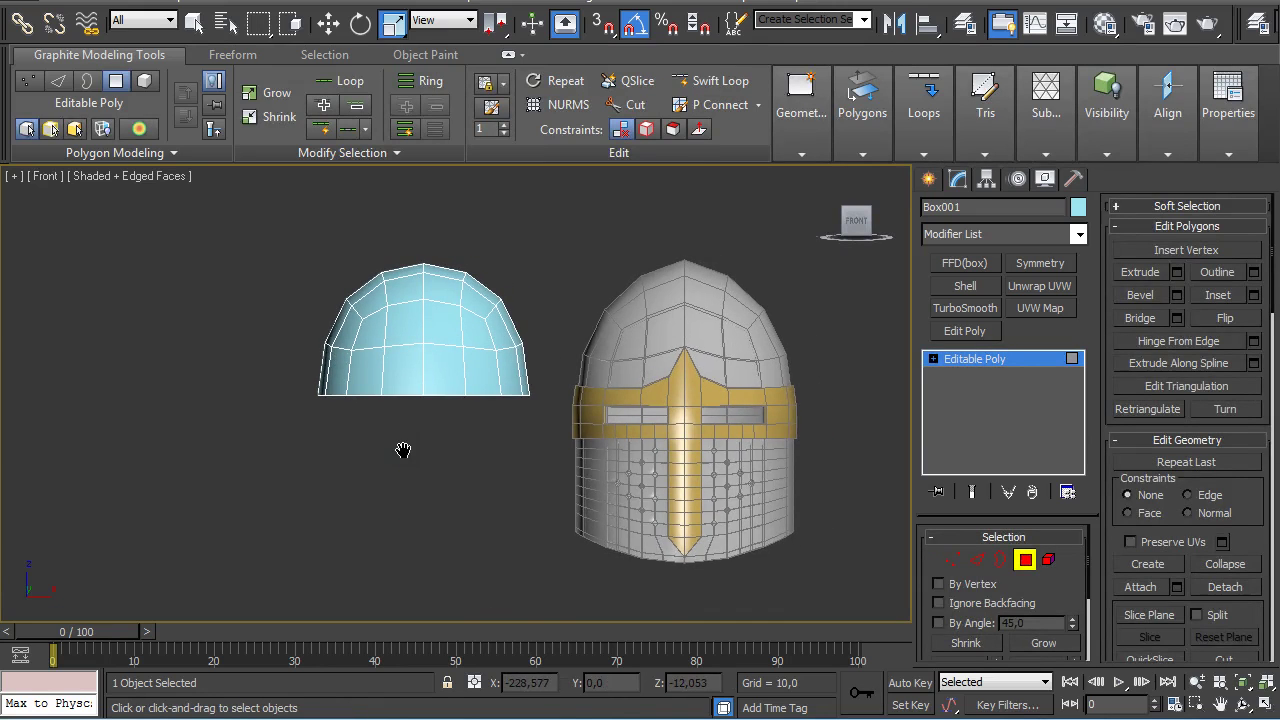
scroll(405, 449, up, 3)
Extend the dome's open bottom border straight down to about Z -37.4 to form the helmet's walls
key(3)
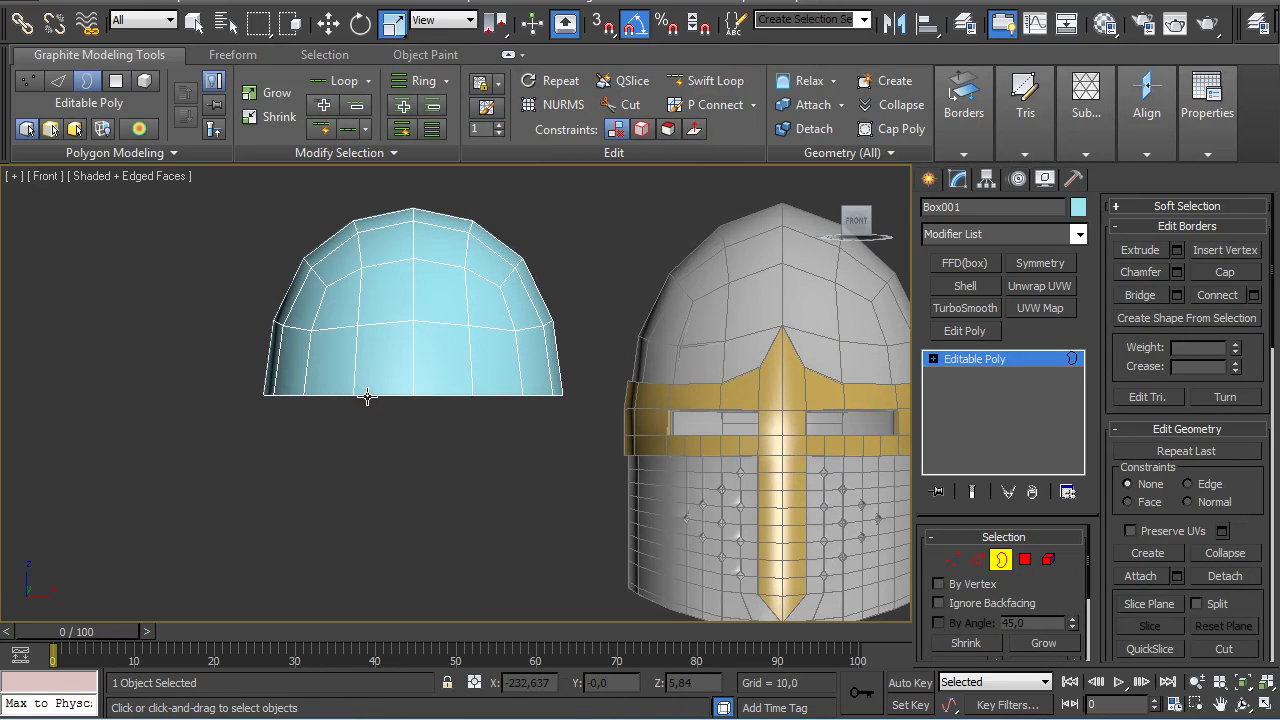
click(367, 395)
key(w)
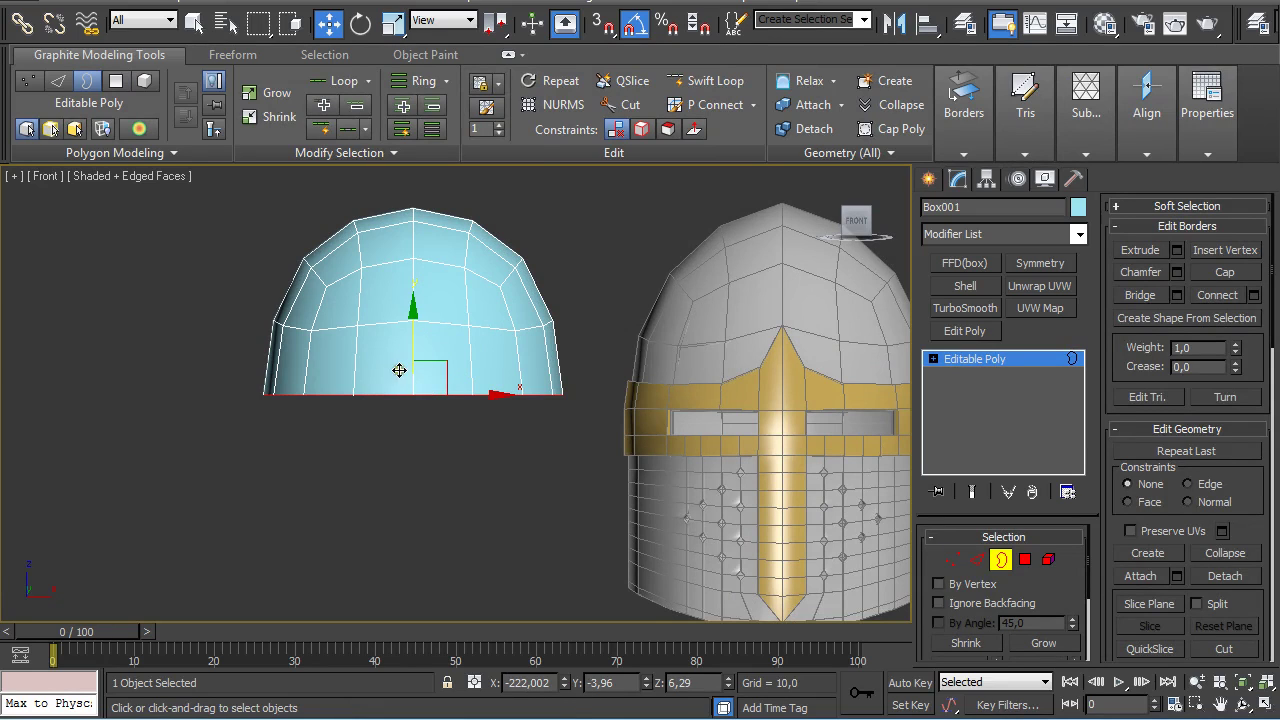
shift+drag(417, 334, 425, 515)
middle_drag(425, 515, 414, 386)
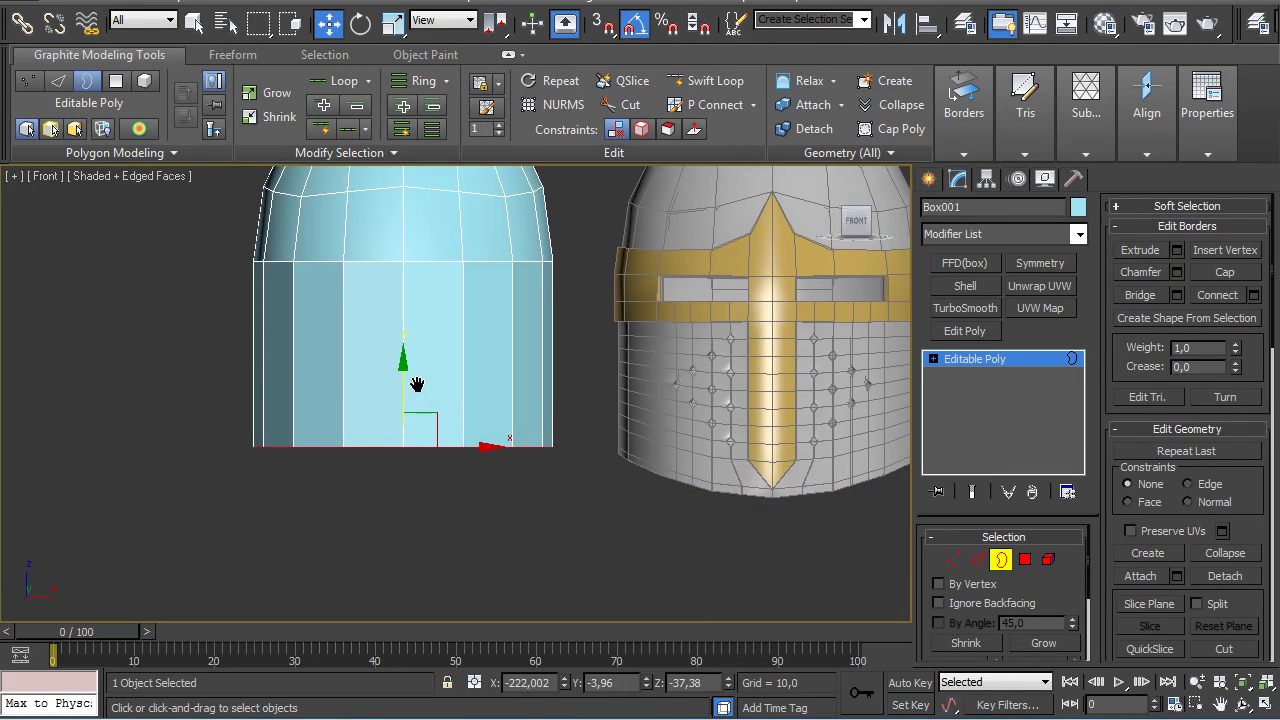
Select the middle vertices along the bottom edge at the front and back, and enable soft selection with a falloff of 40
key(1)
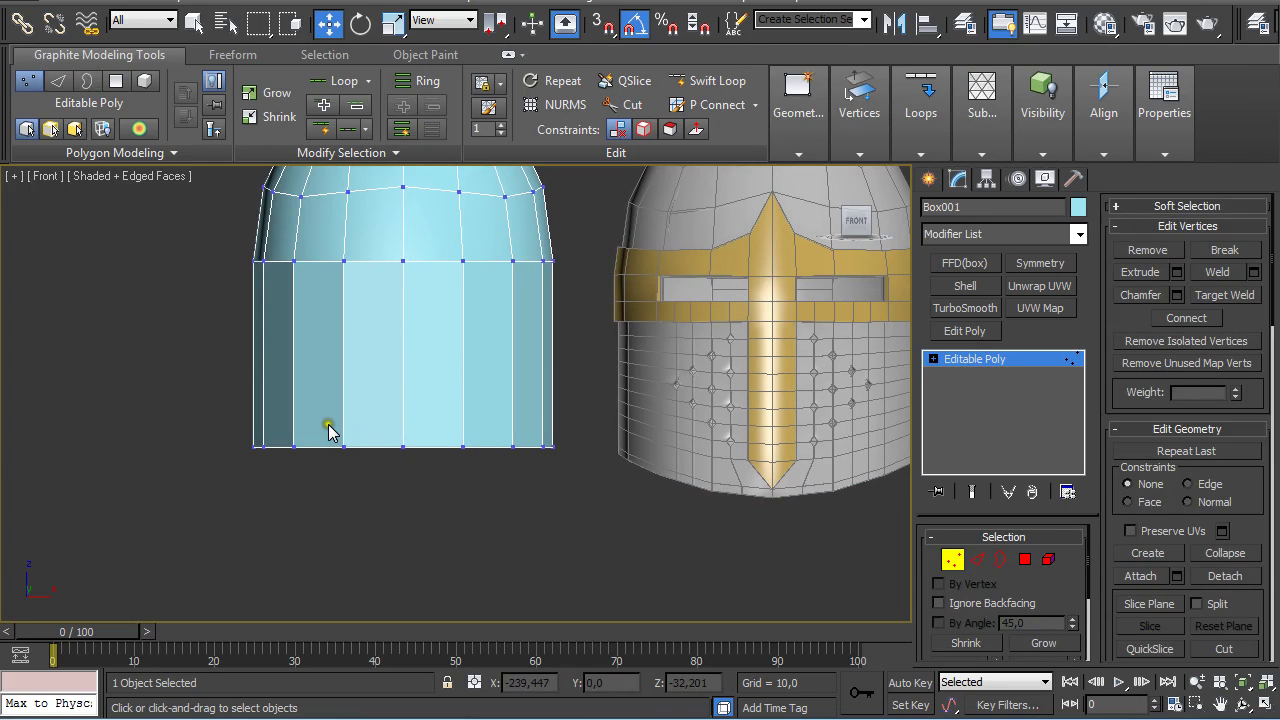
drag(454, 482, 472, 484)
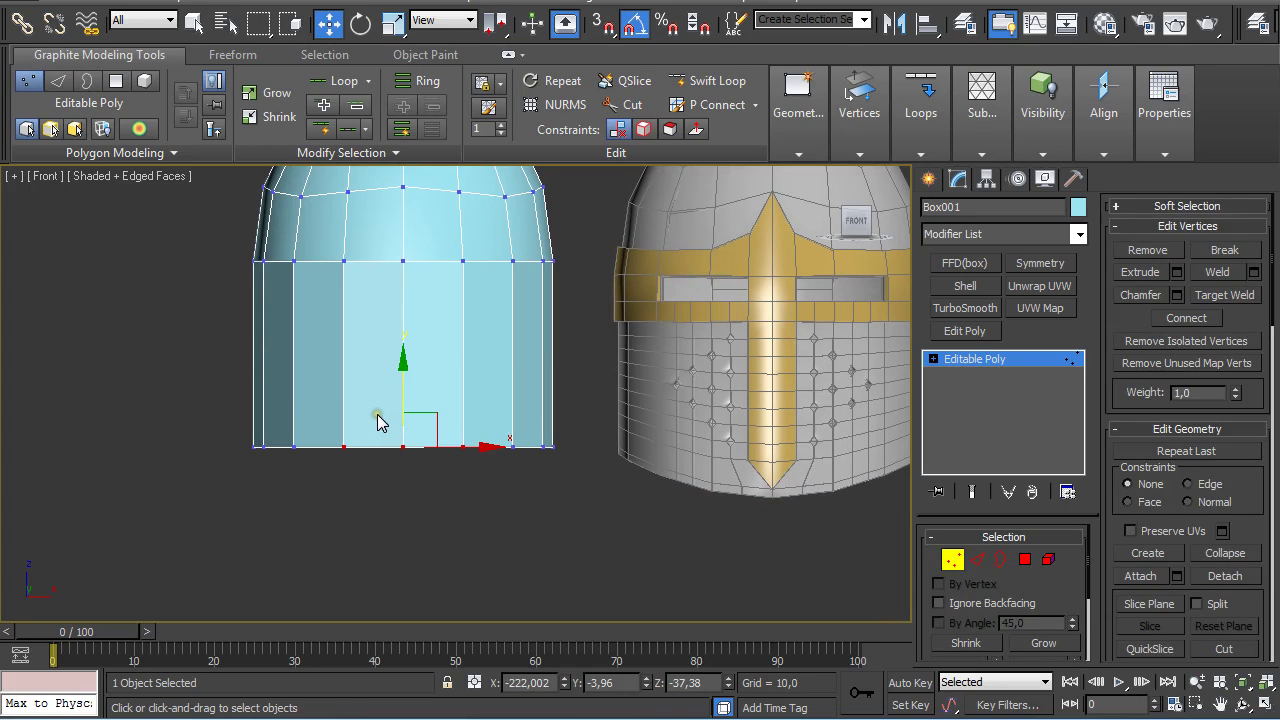
key(l)
middle_drag(437, 426, 392, 360)
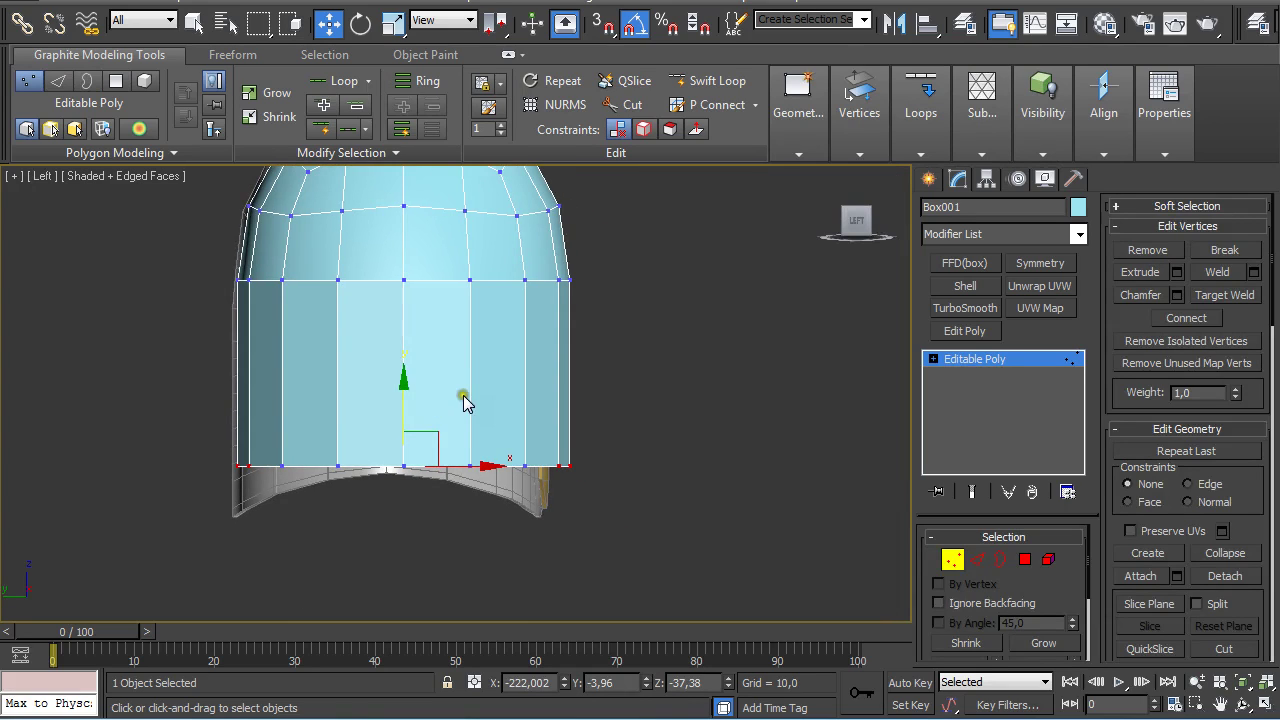
click(1141, 206)
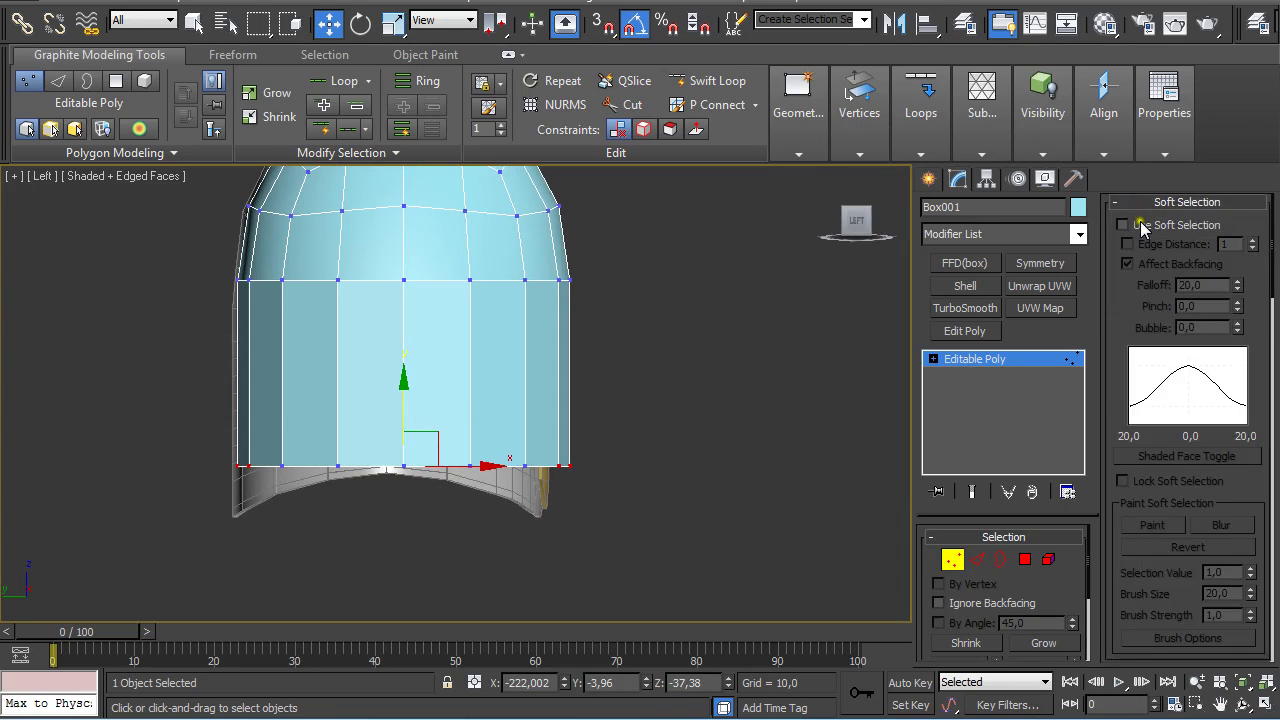
click(1136, 226)
drag(1210, 295, 1140, 272)
key(Return)
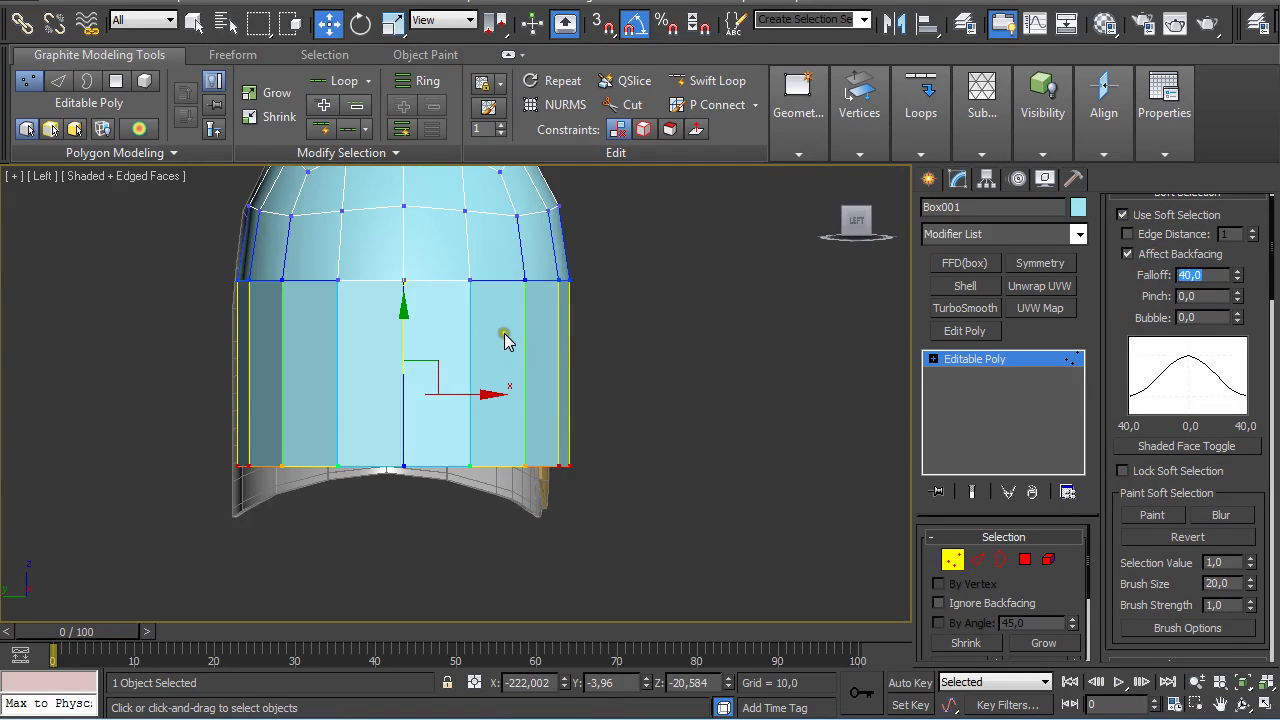
Move the soft-selected vertices down so the helmet's bottom edge curves like the reference
drag(402, 330, 400, 365)
key(f)
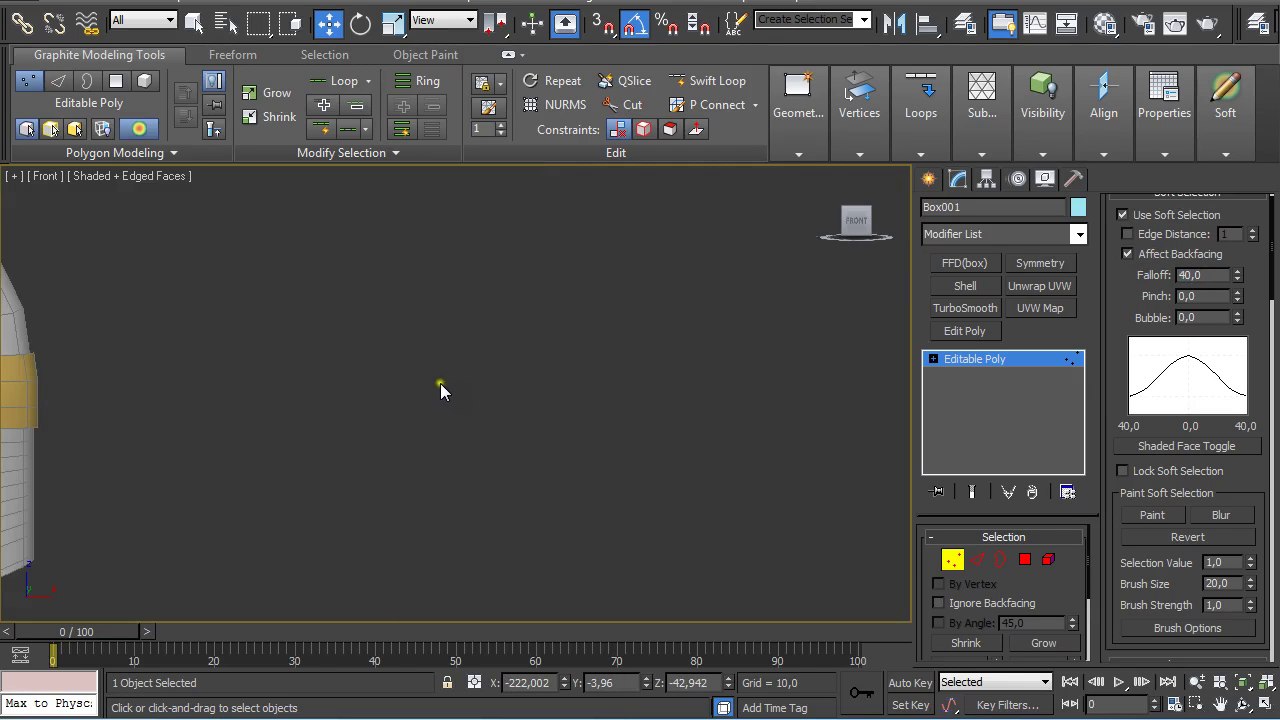
middle_drag(242, 384, 619, 356)
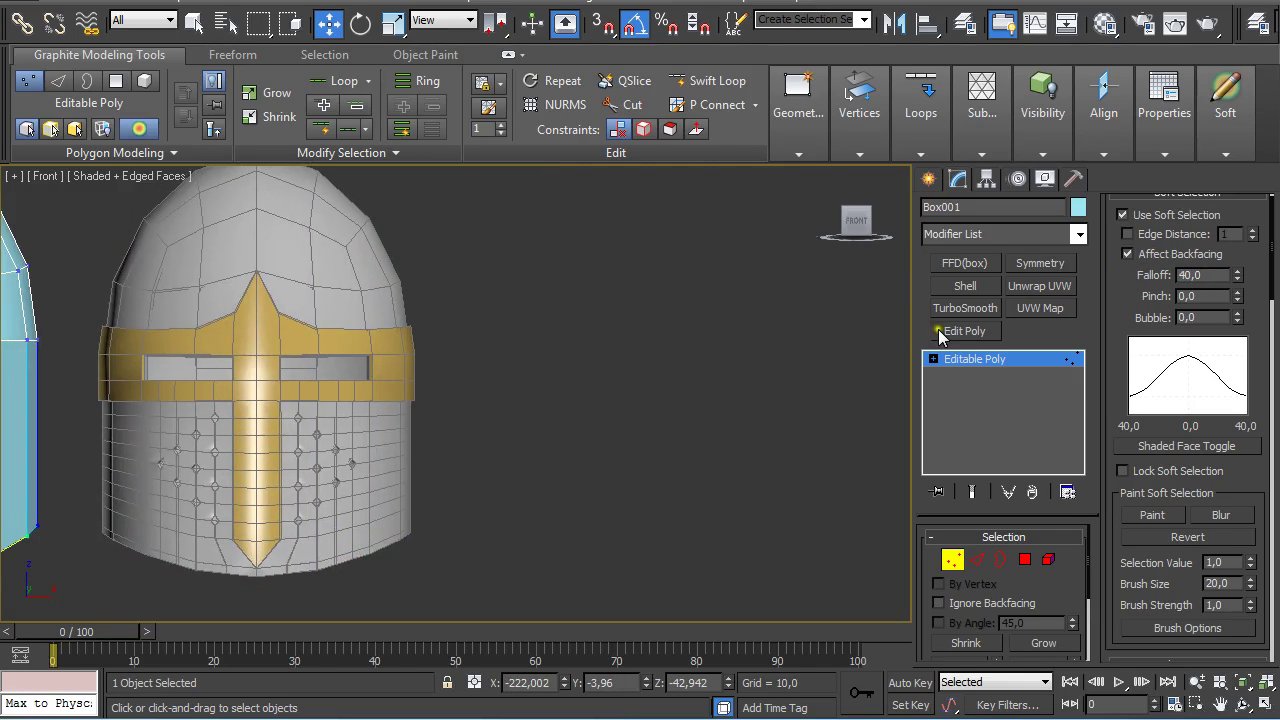
Turn off soft selection for the helmet's bottom-edge vertices
click(1137, 196)
middle_drag(401, 467, 892, 302)
drag(401, 432, 376, 362)
middle_drag(387, 316, 391, 466)
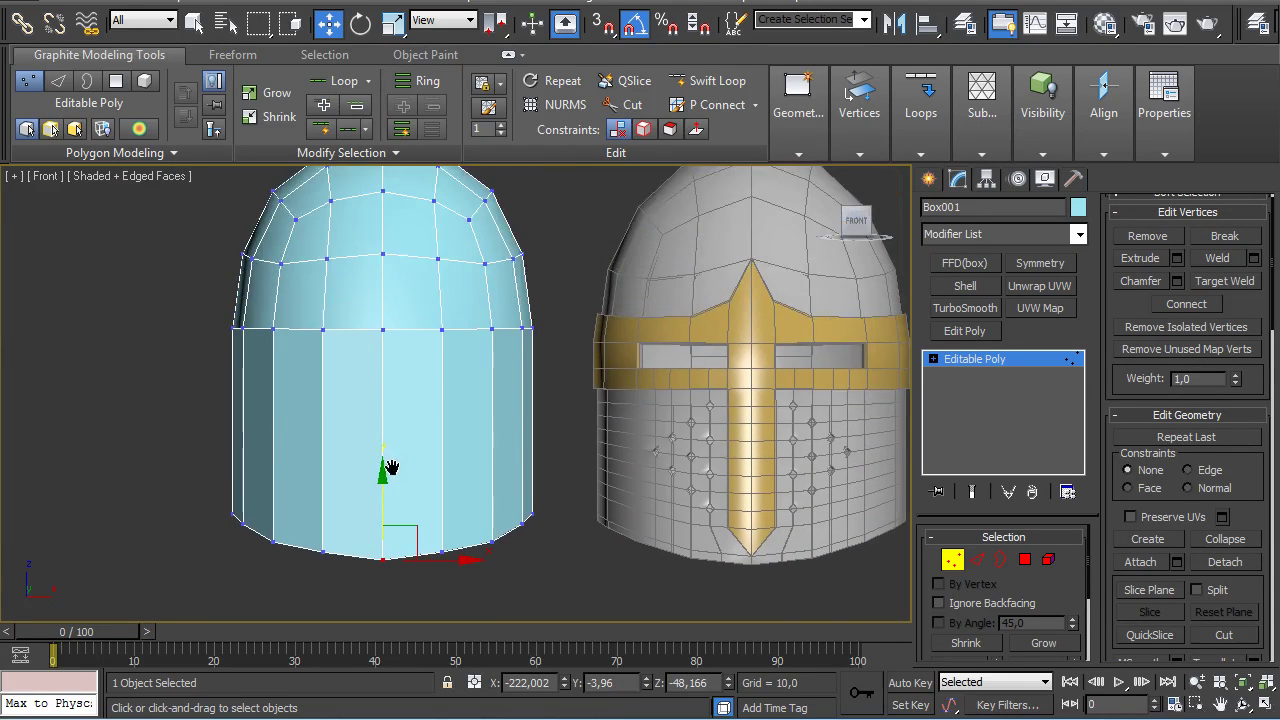
Select the whole ring of wall polygons below the dome, assign it to smoothing group 1, and leave polygon editing
click(1025, 559)
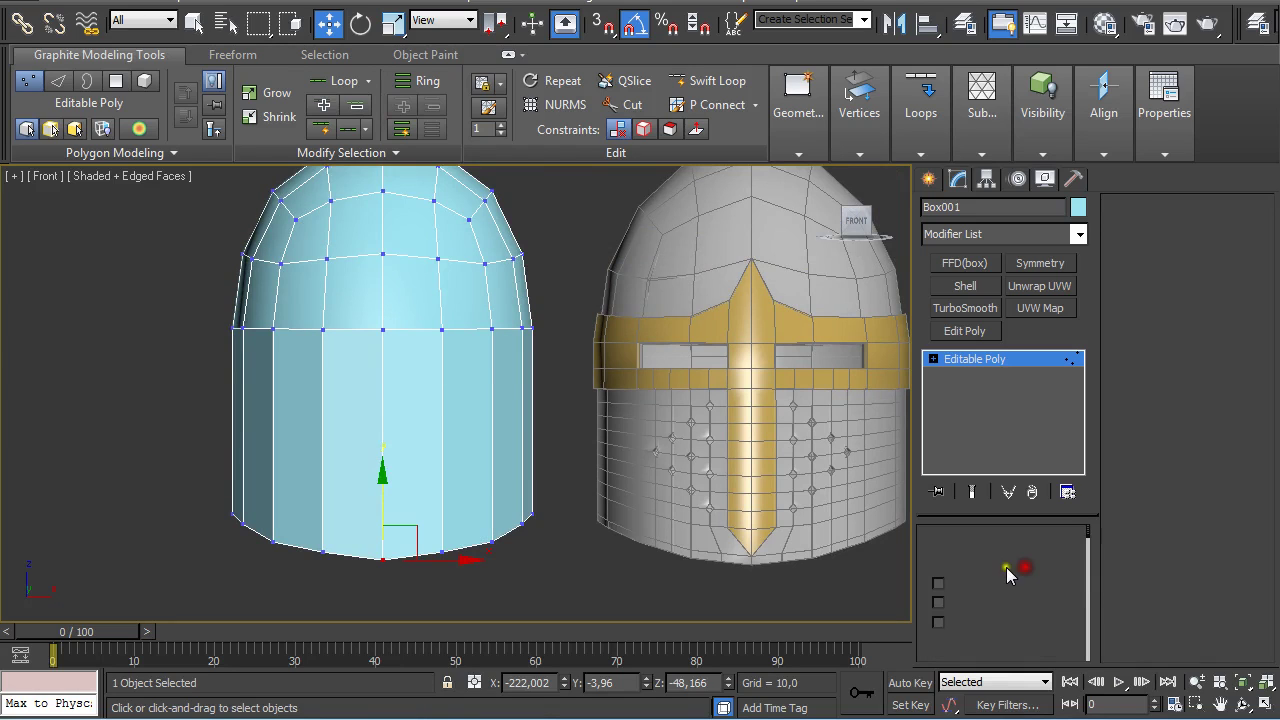
click(461, 427)
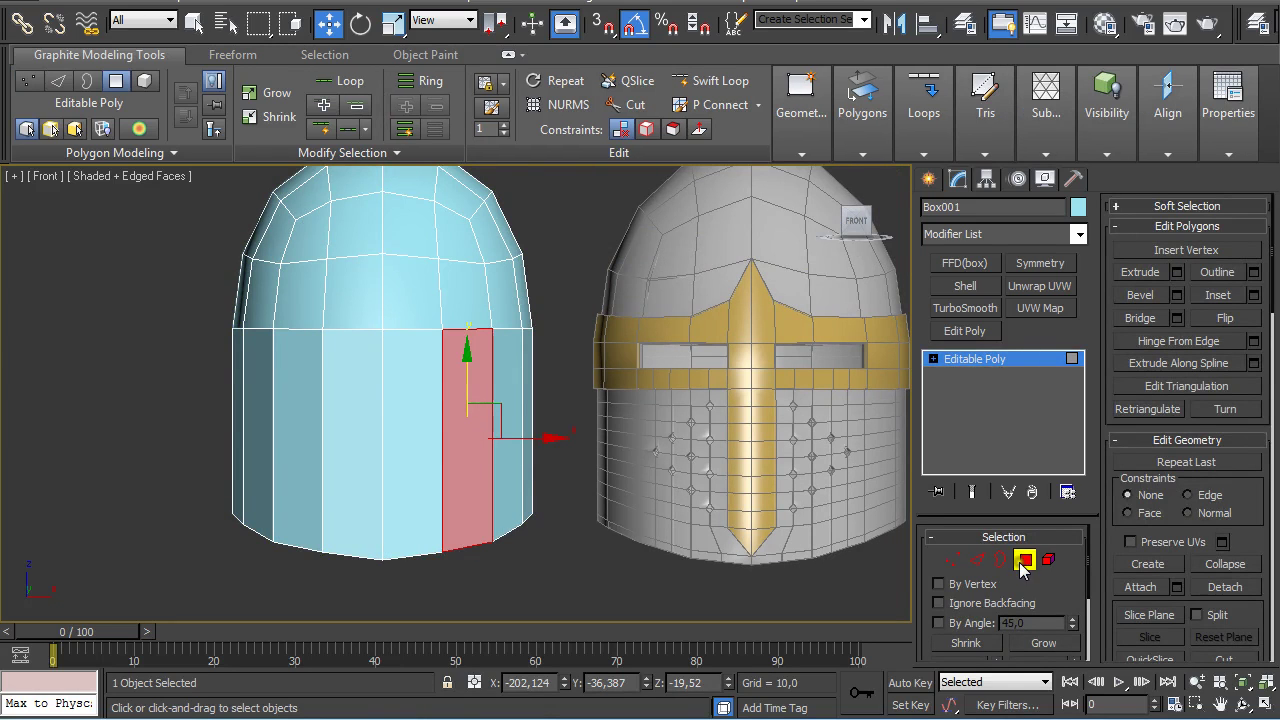
shift+click(441, 418)
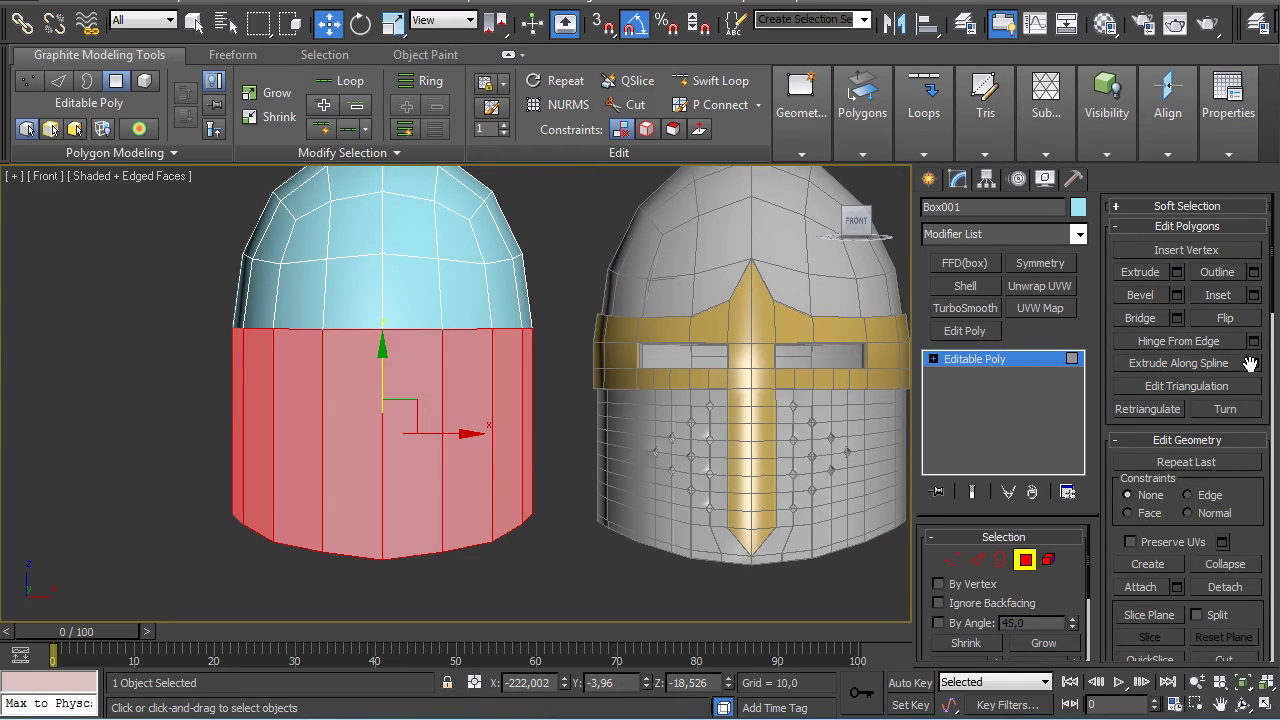
drag(1272, 279, 1260, 443)
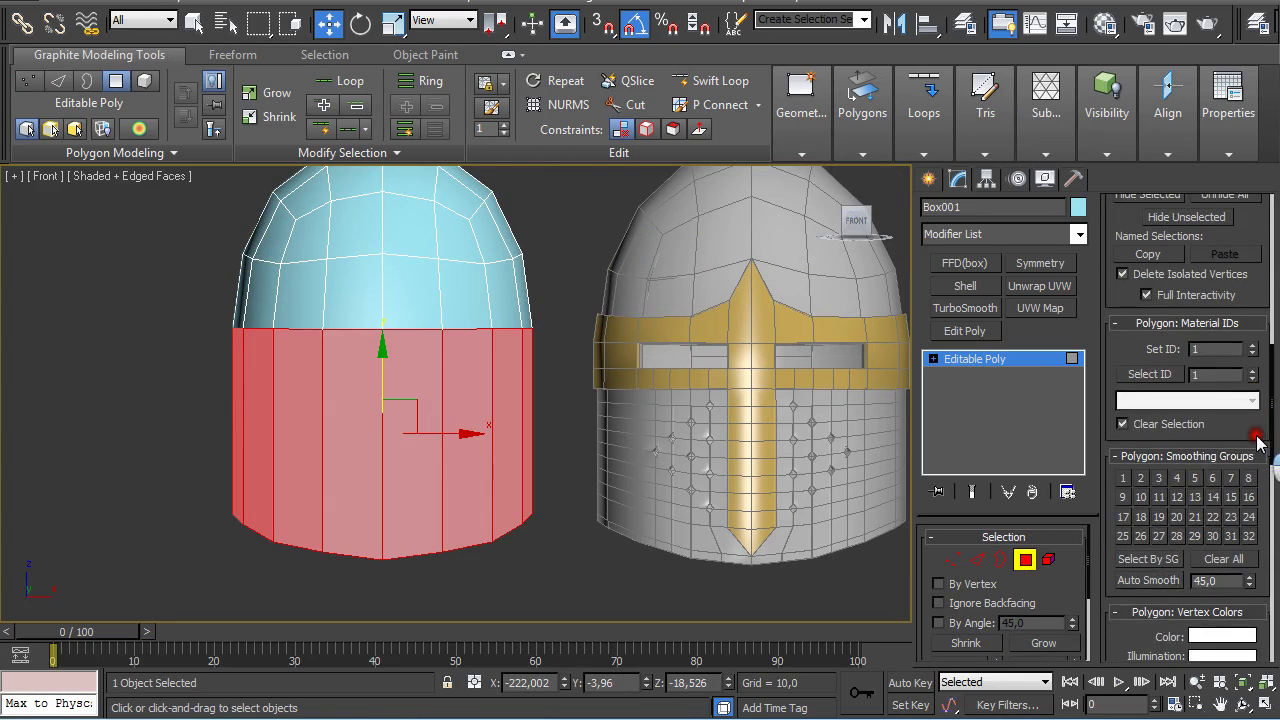
click(1125, 482)
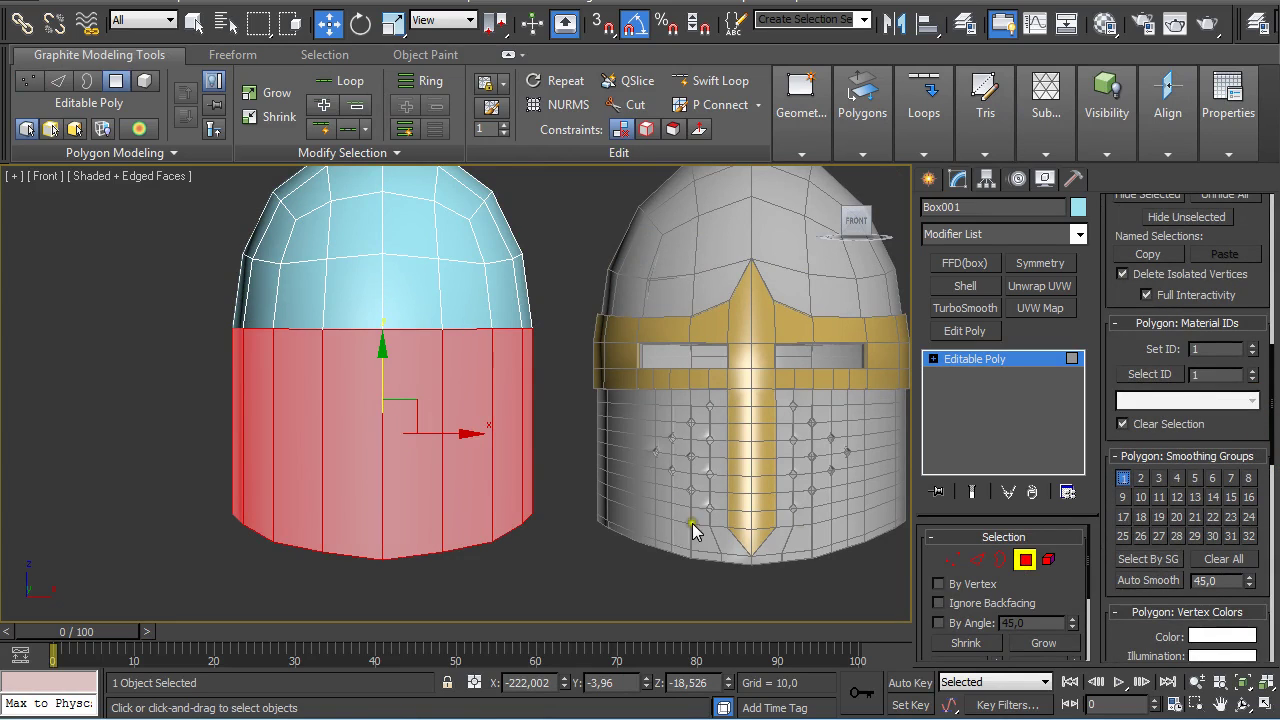
click(567, 402)
click(1024, 563)
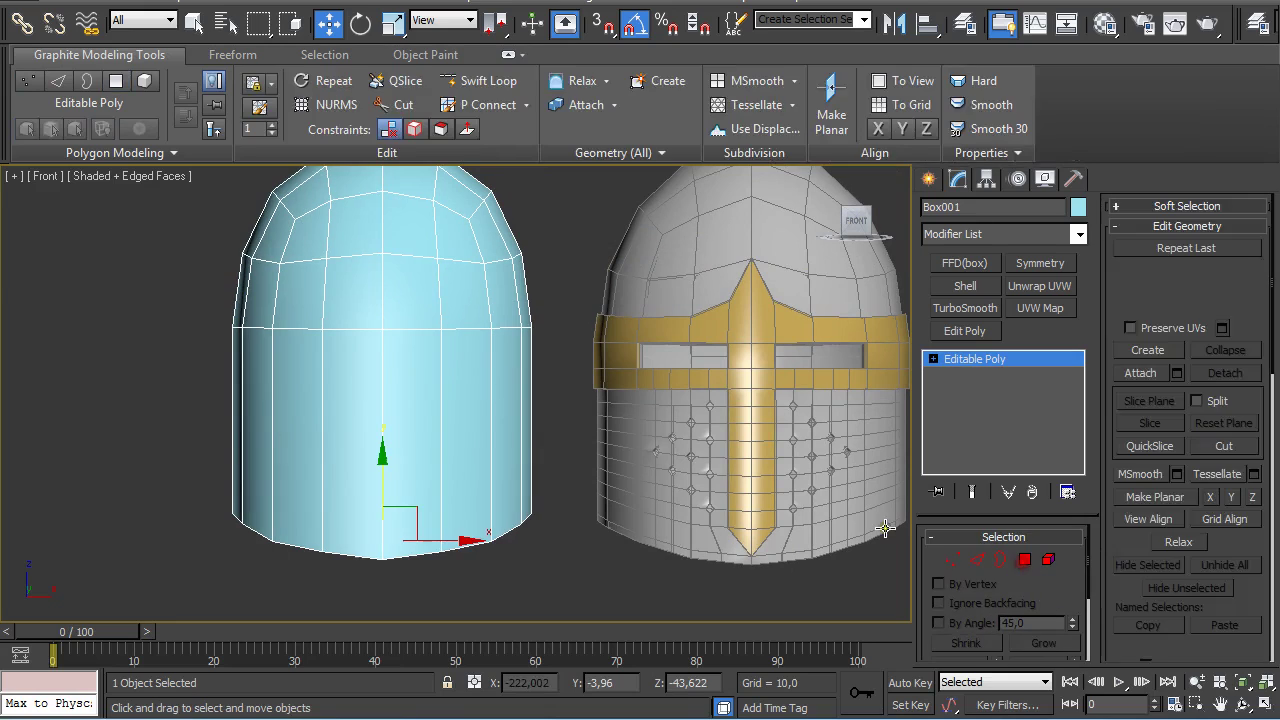
Insert a horizontal edge loop with Swift Loop just below the dome's lower edge and make its vertices planar in Z
middle_drag(548, 406, 550, 451)
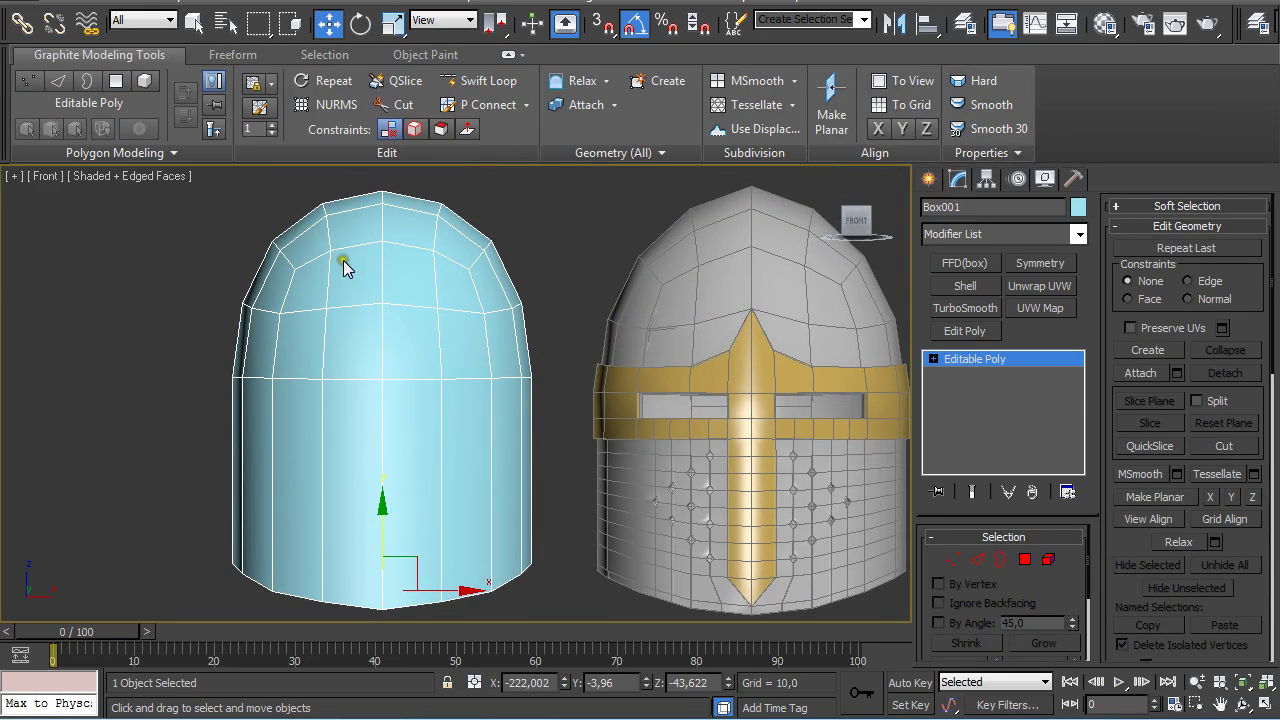
click(480, 81)
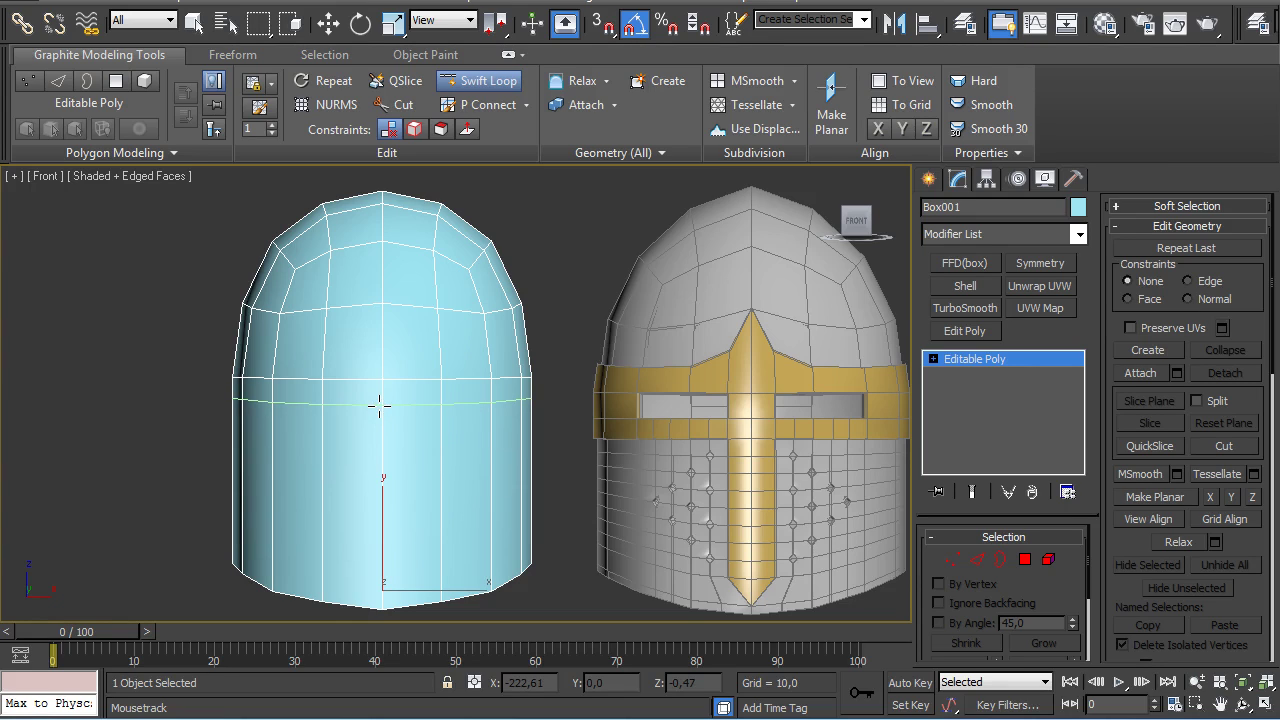
click(380, 404)
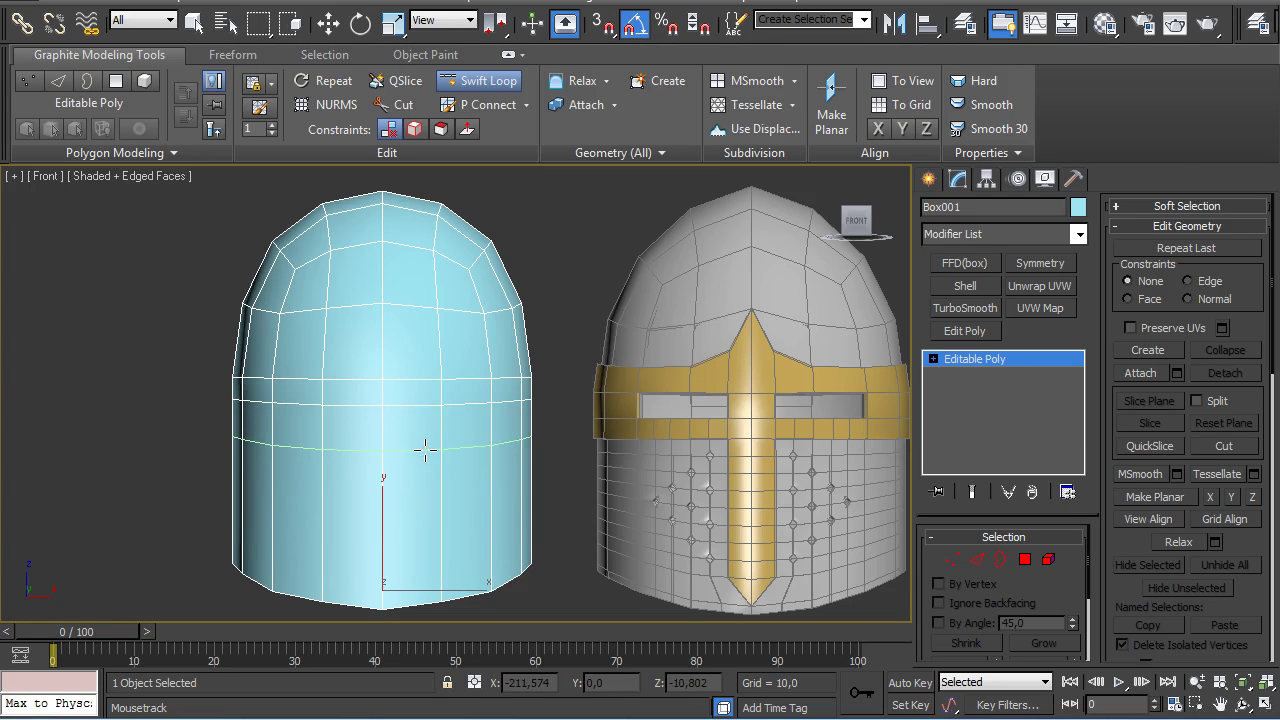
key(1)
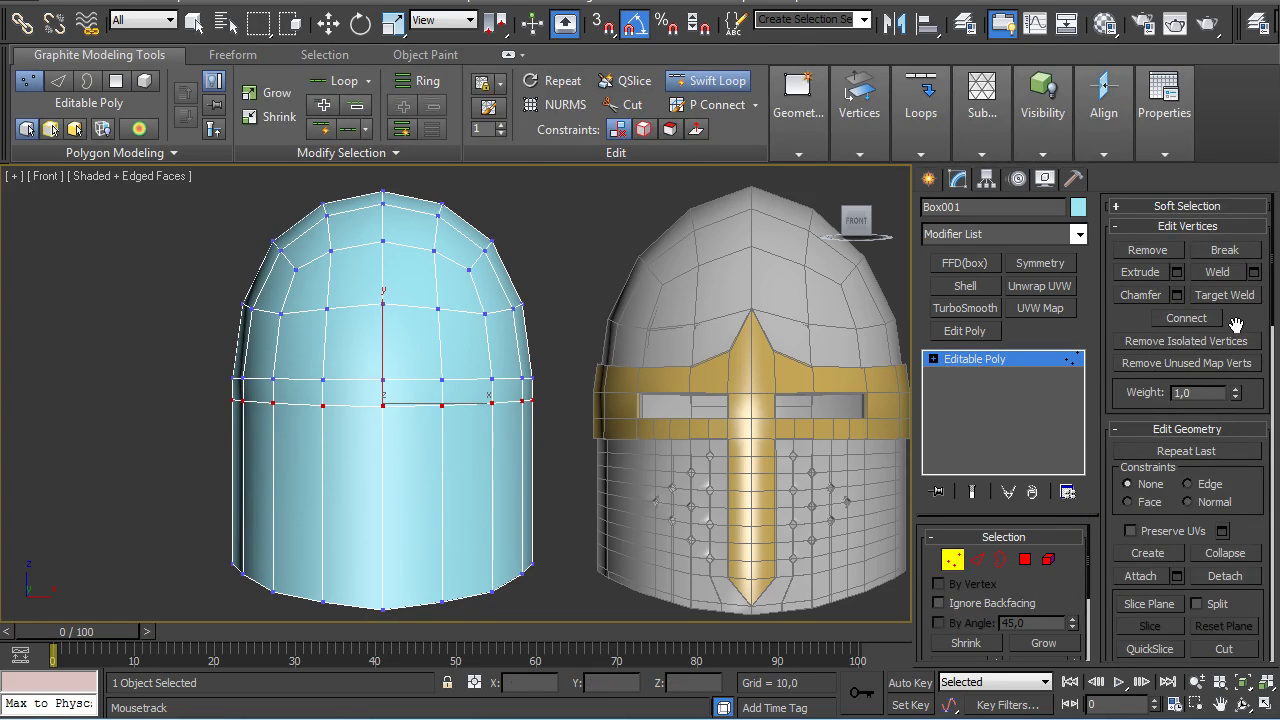
drag(1274, 275, 1273, 362)
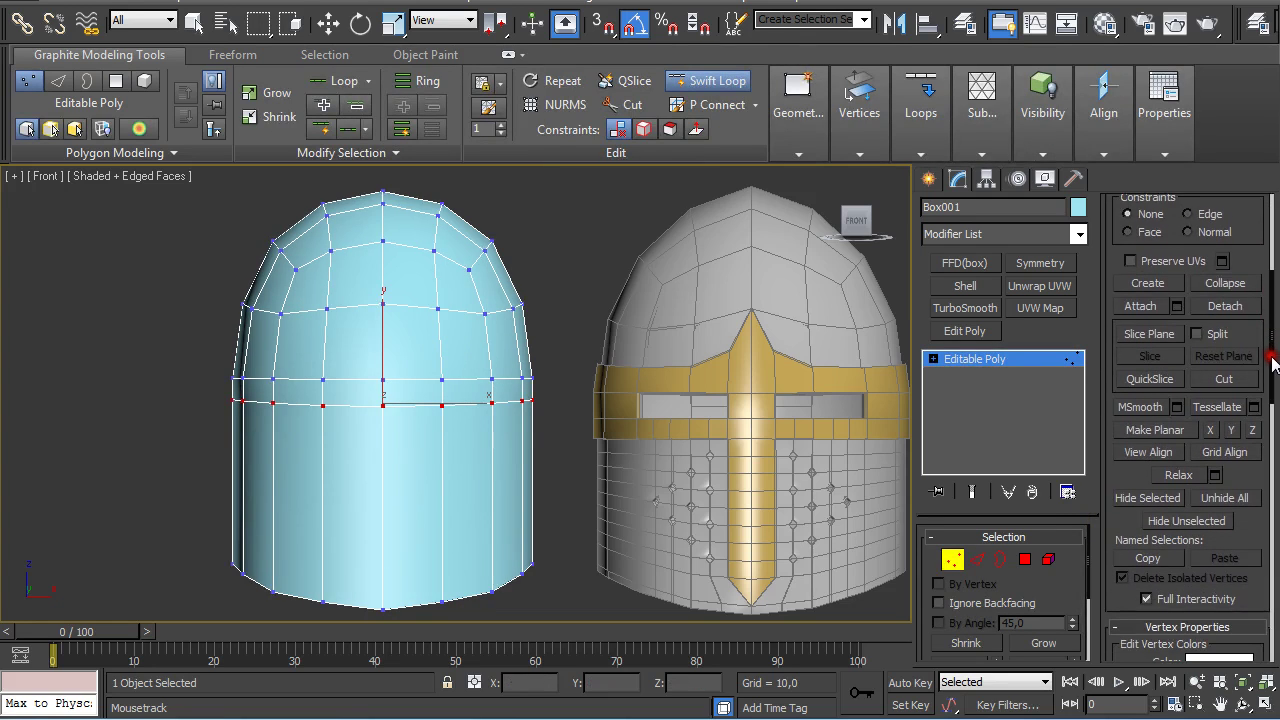
click(1254, 427)
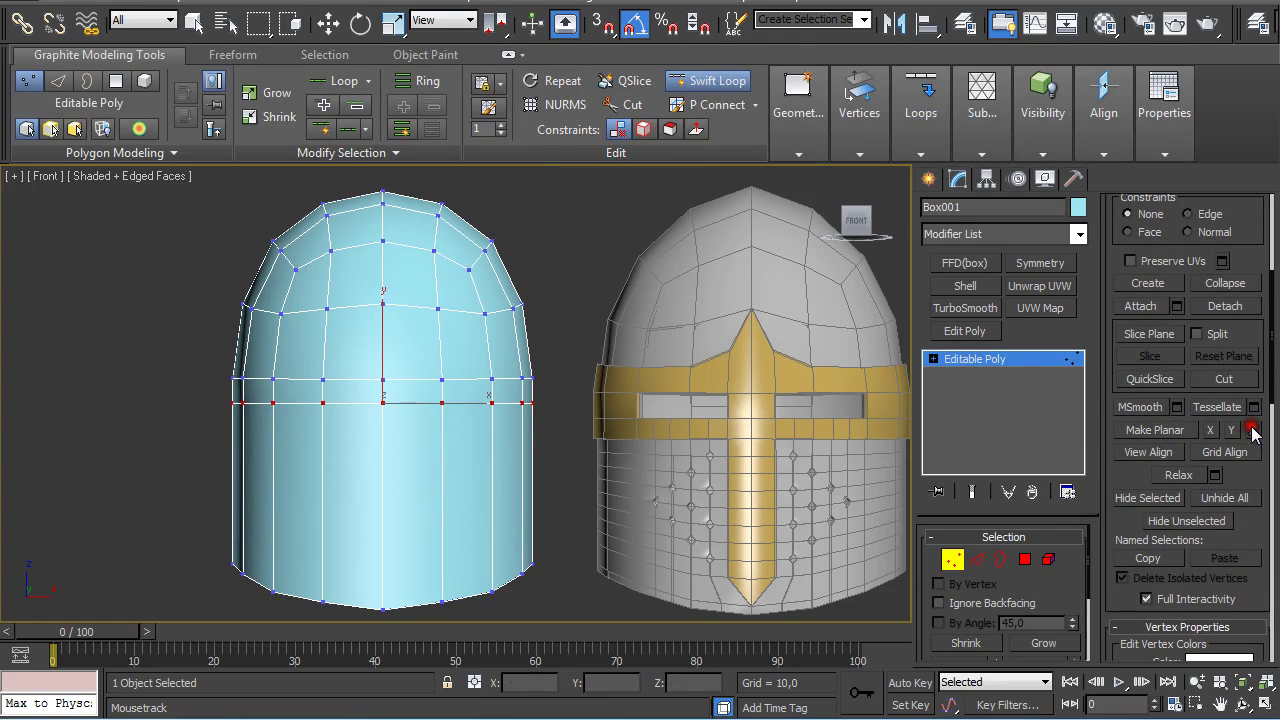
Insert a second horizontal loop a little below the first, at about Z -4.9, and make its vertices planar in Z
click(382, 427)
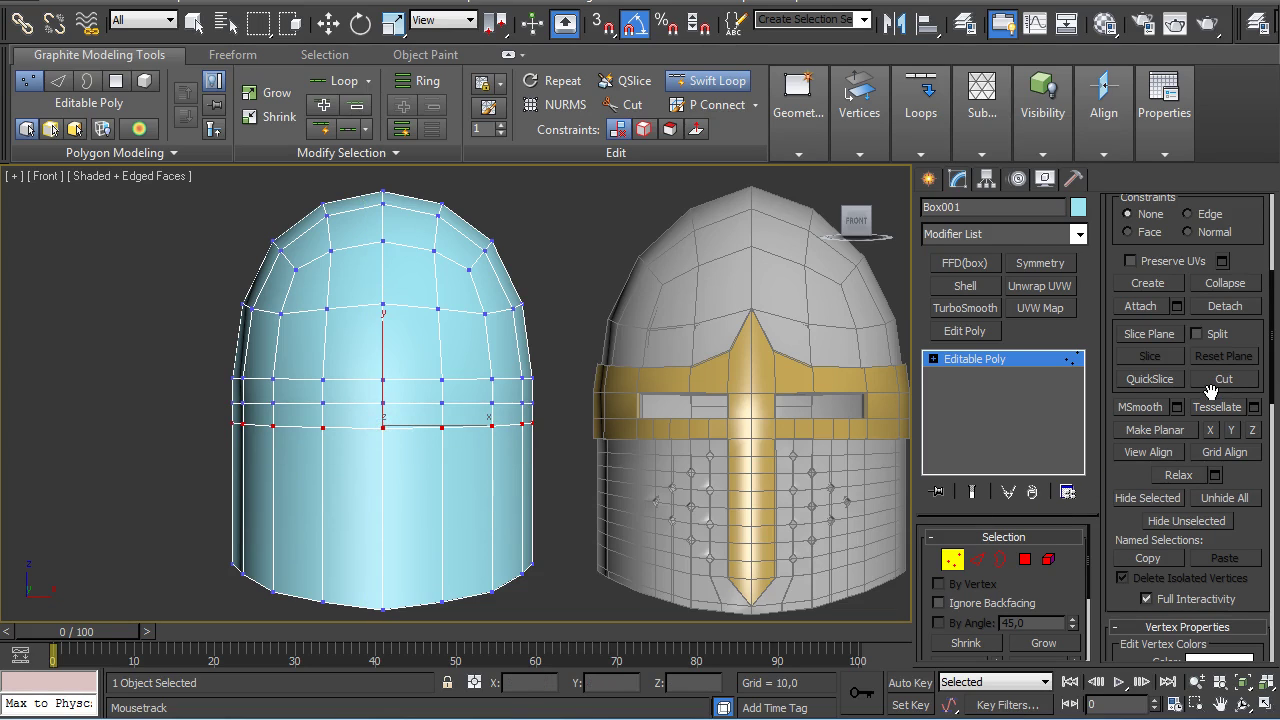
click(1232, 430)
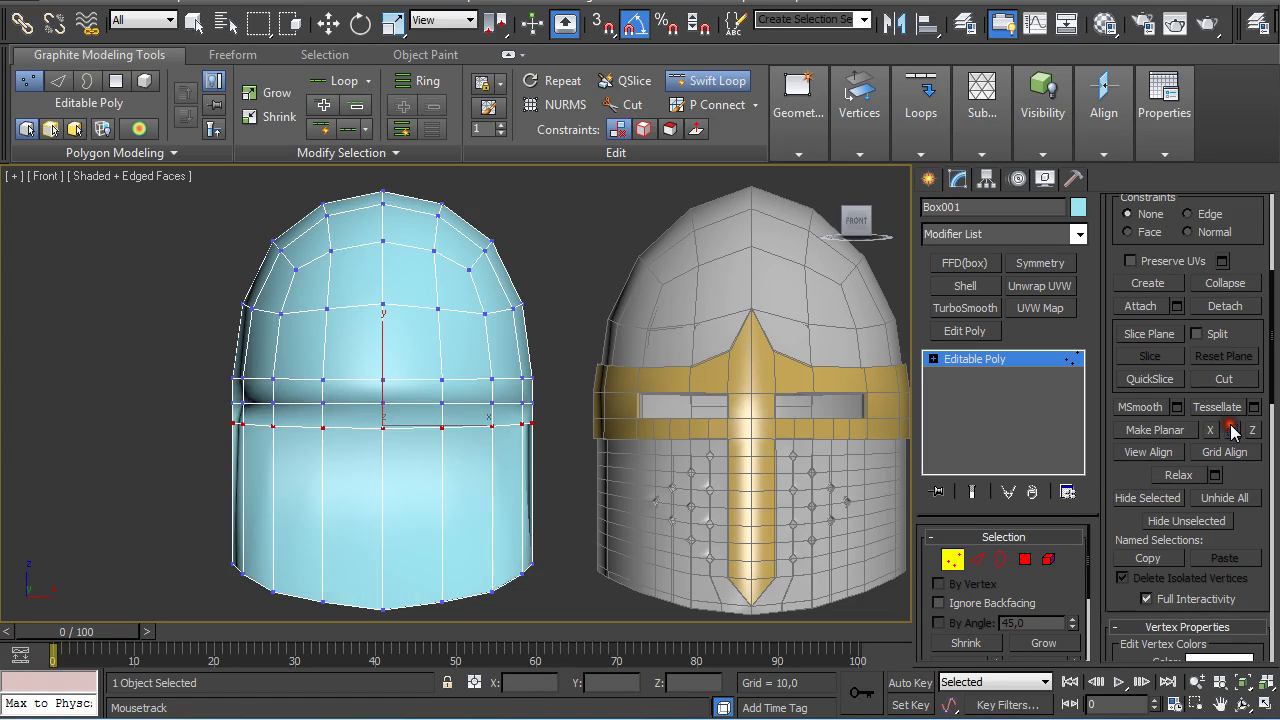
click(1148, 452)
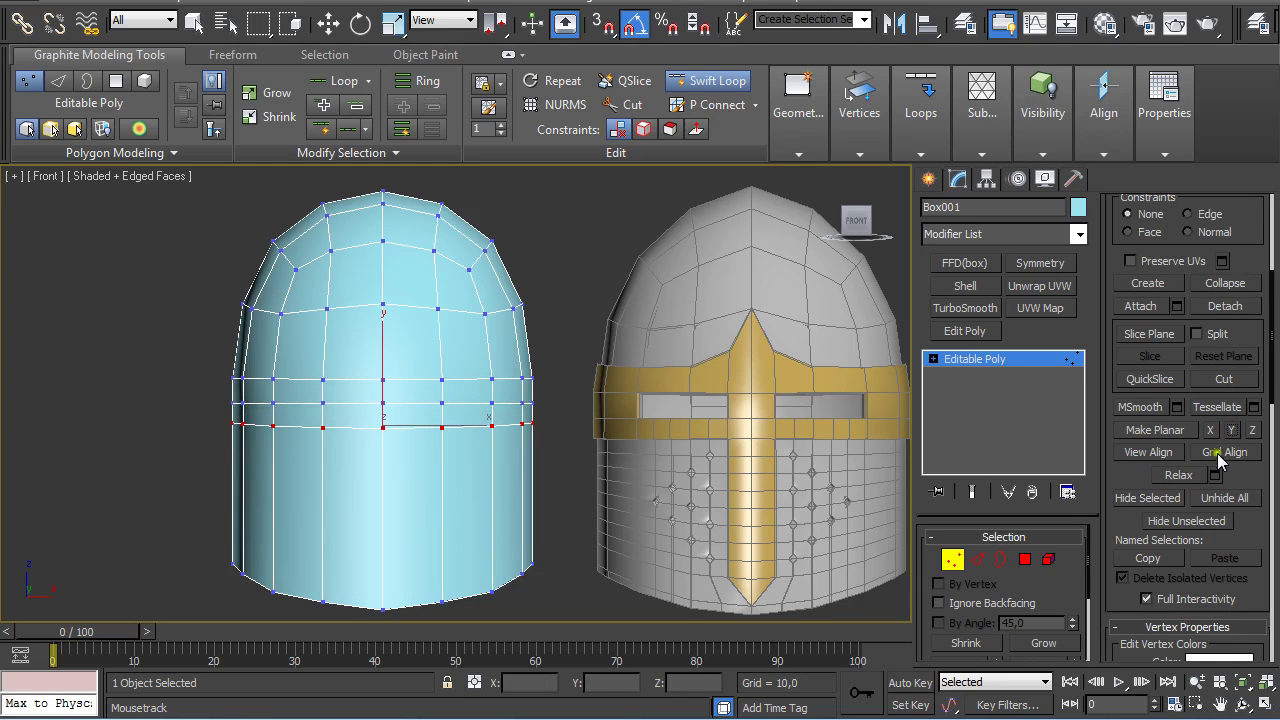
click(1252, 430)
scroll(390, 397, up, 3)
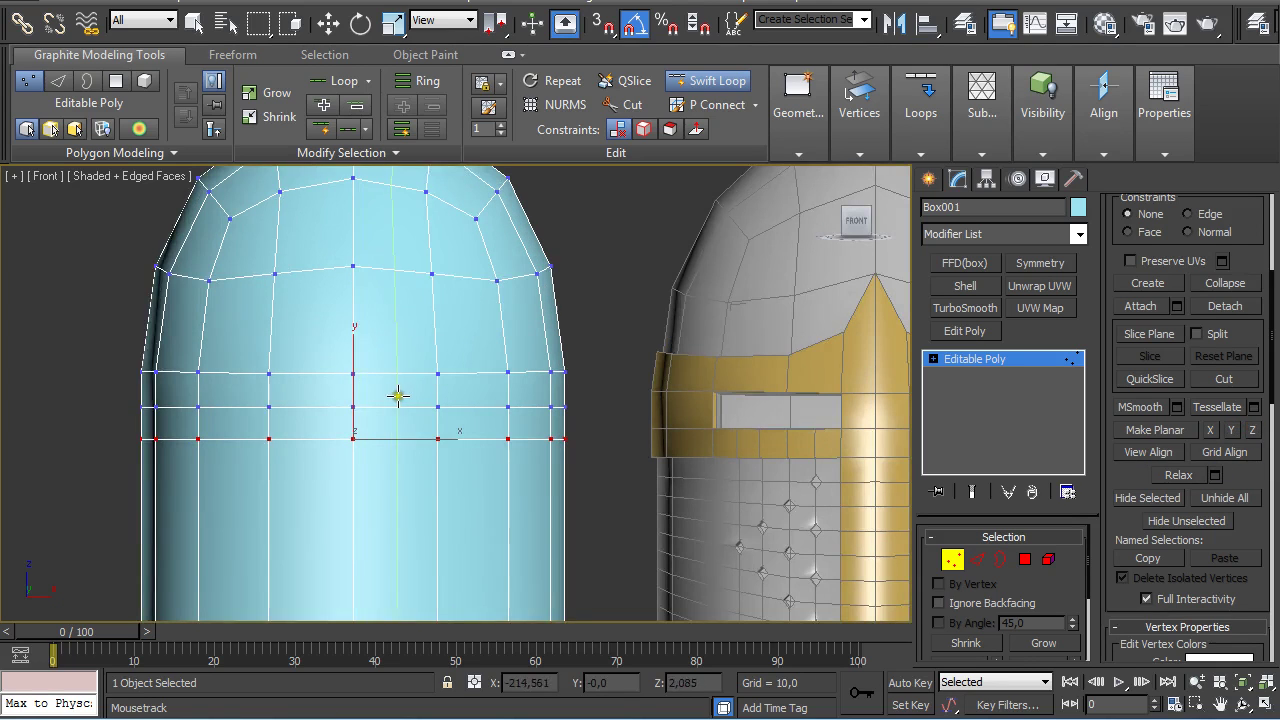
key(w)
In the front view, select the polygons of the helmet's right half and delete them
scroll(405, 385, down, 5)
key(4)
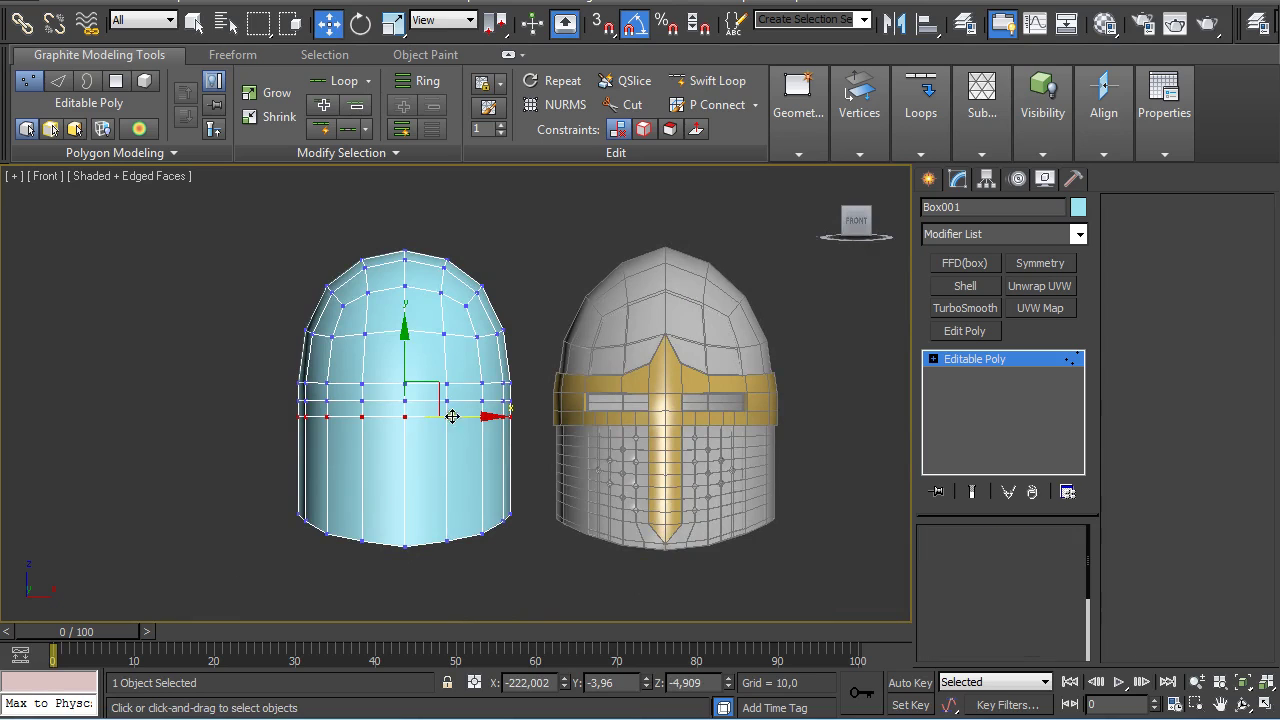
drag(598, 570, 425, 233)
key(Delete)
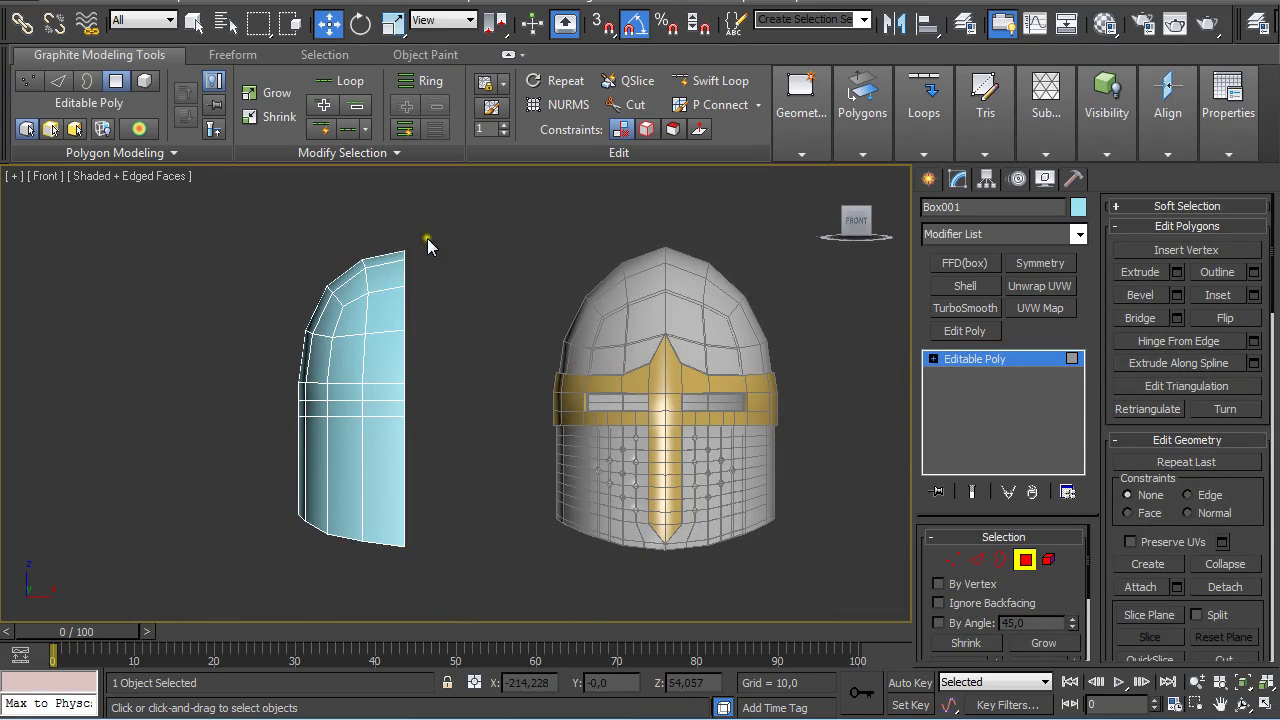
Add a Symmetry modifier mirrored on X with Flip, and show the end result while editing the base Editable Poly
key(2)
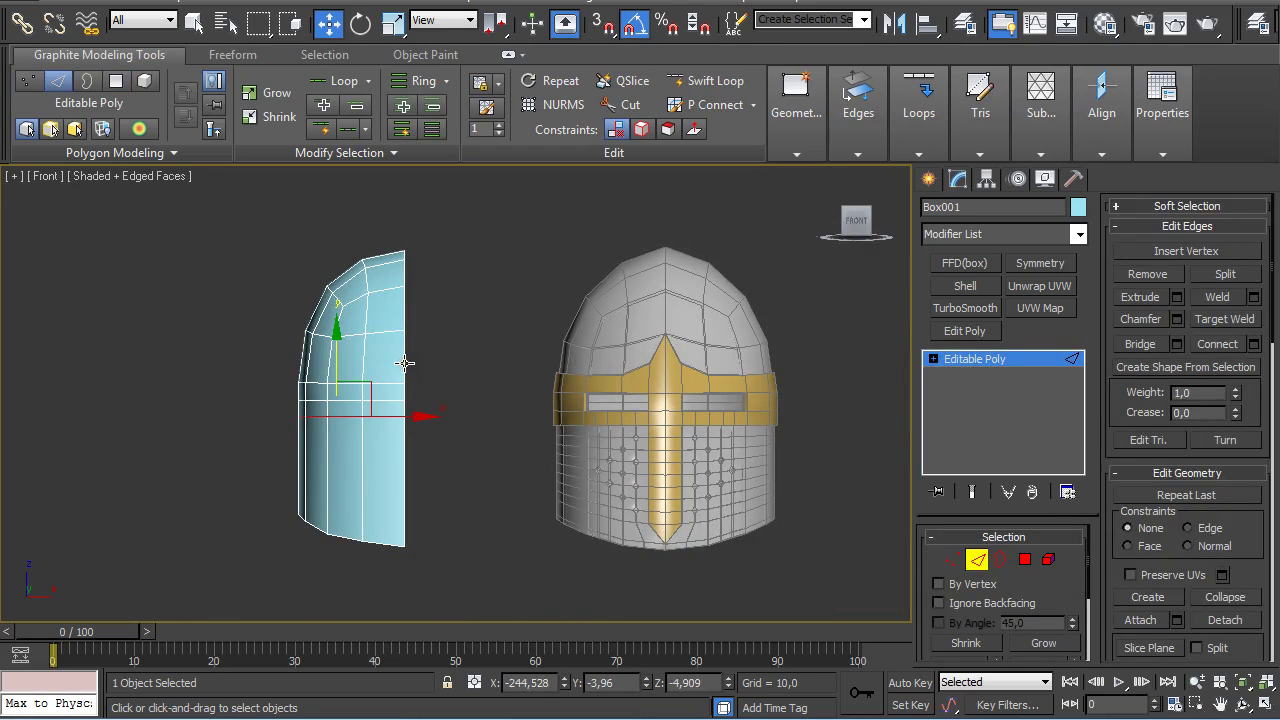
click(405, 363)
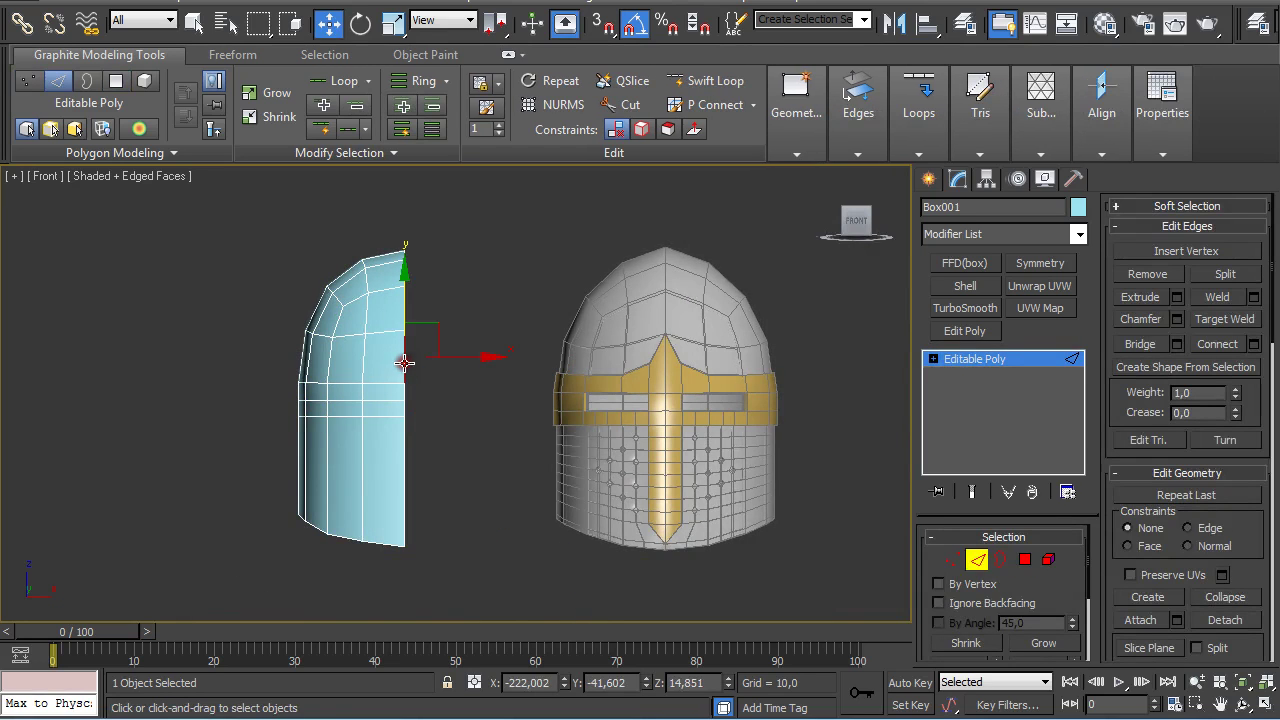
click(1028, 263)
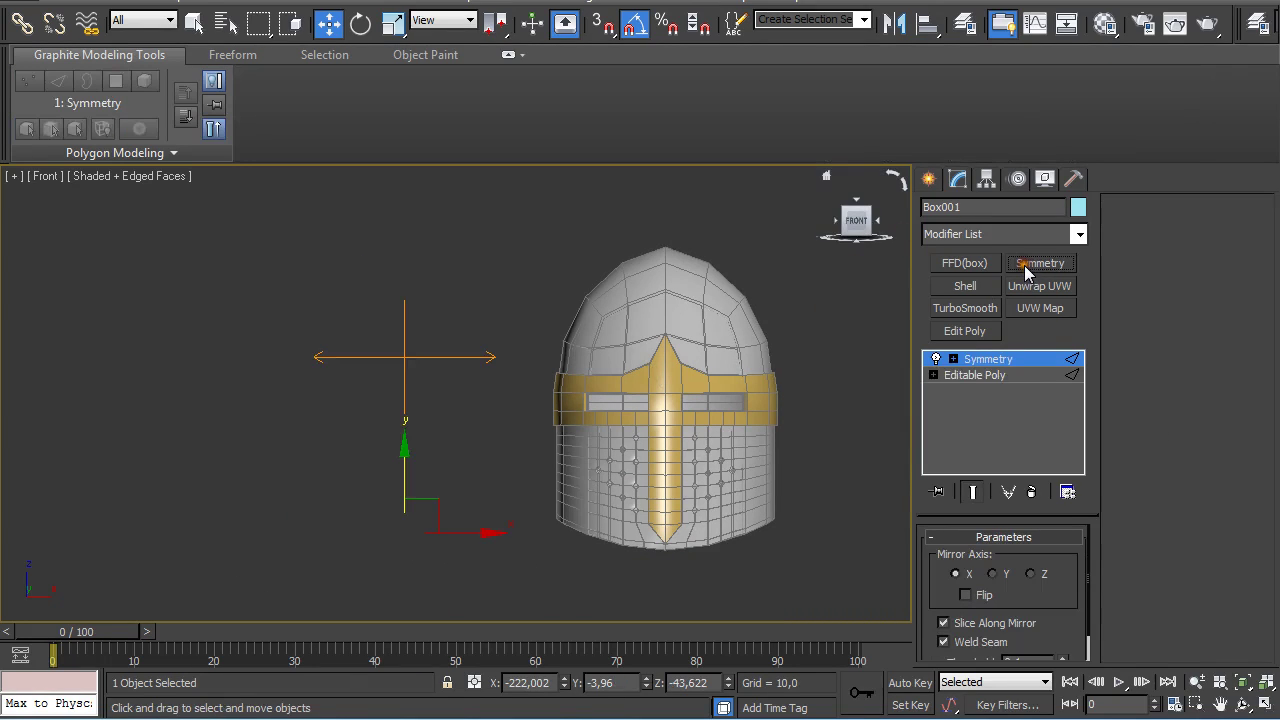
click(966, 594)
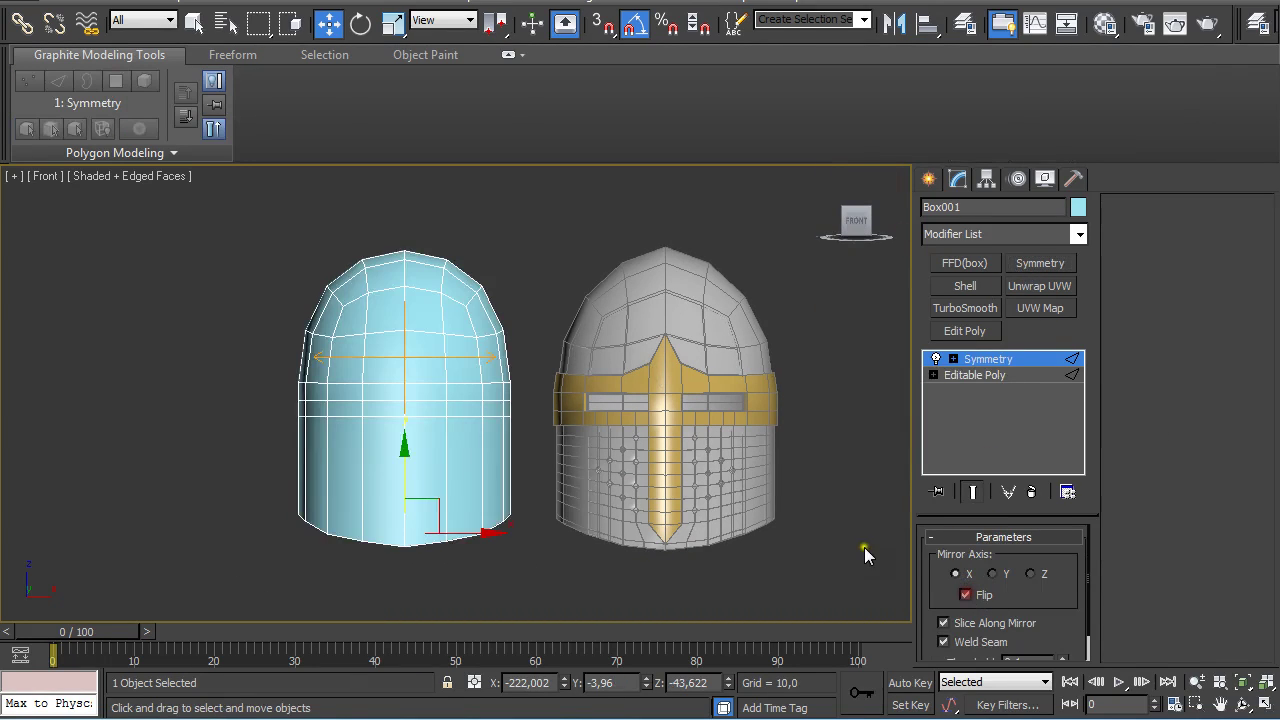
click(956, 378)
click(972, 492)
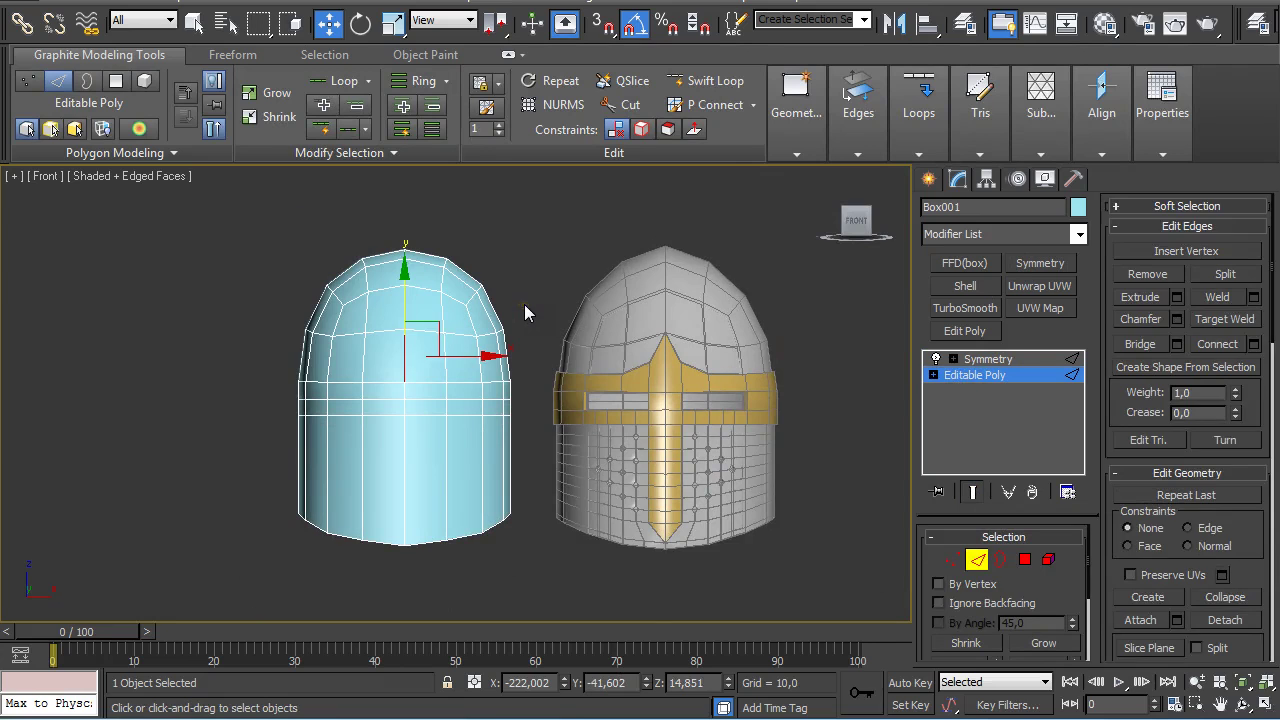
Cut the pointed nose guard outline into the front, from the centre vertex above the visor loops down to the bottom centre vertex
key(1)
scroll(478, 378, up, 2)
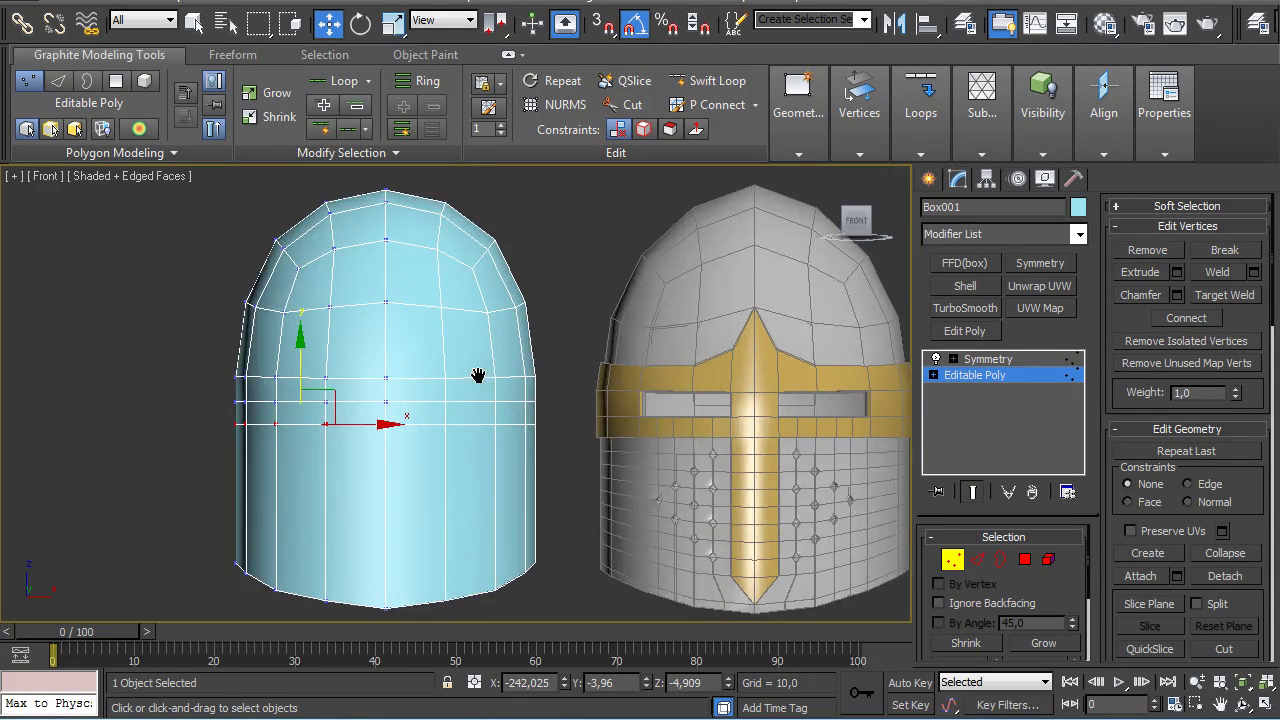
right_click(418, 348)
click(390, 150)
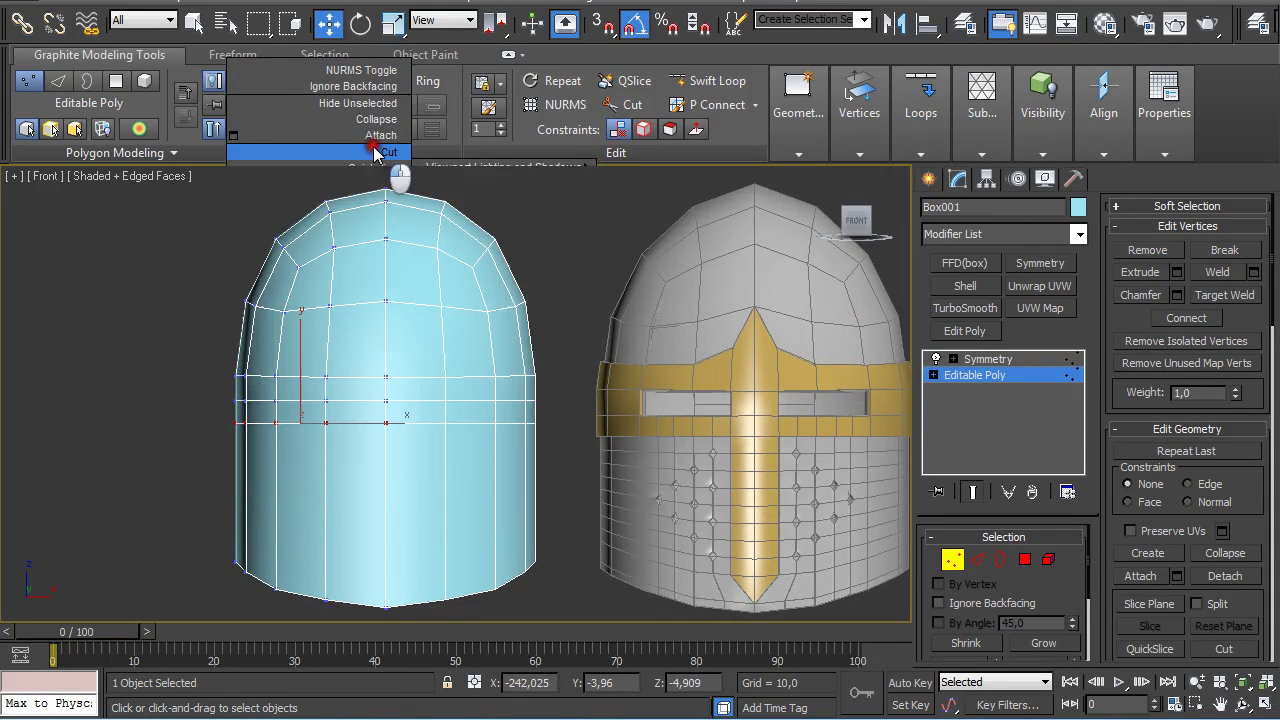
click(387, 301)
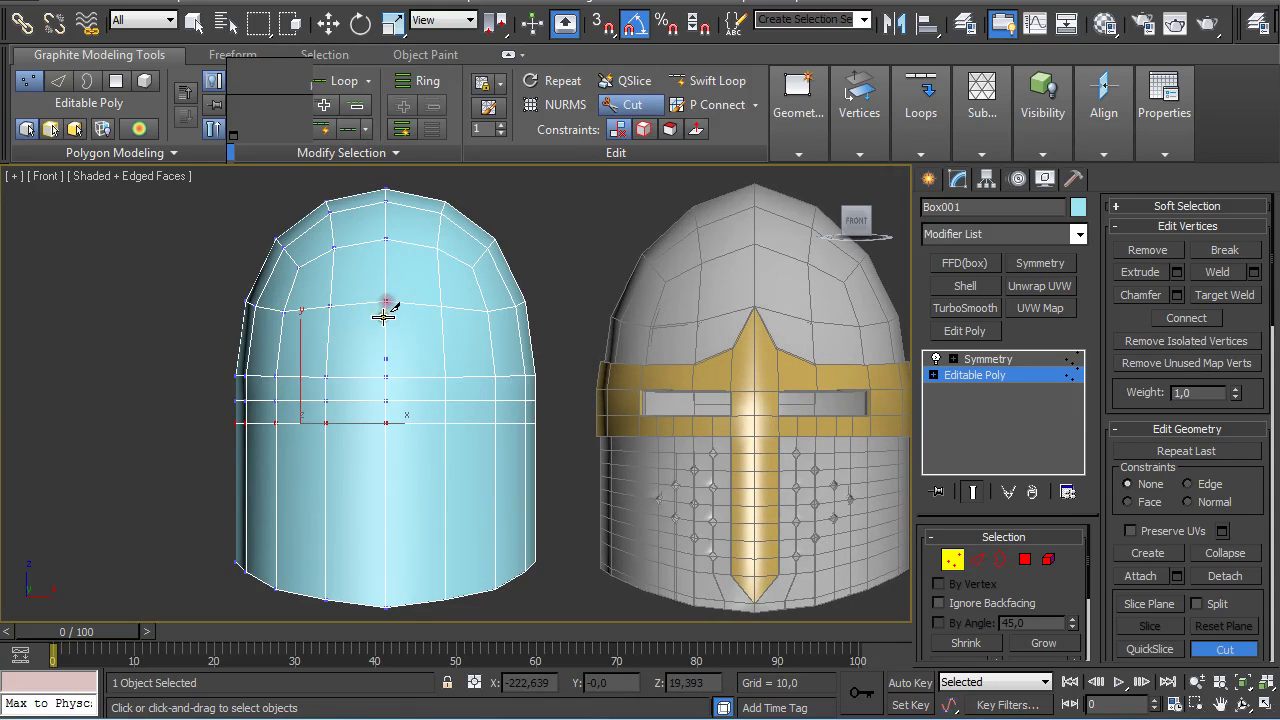
click(355, 355)
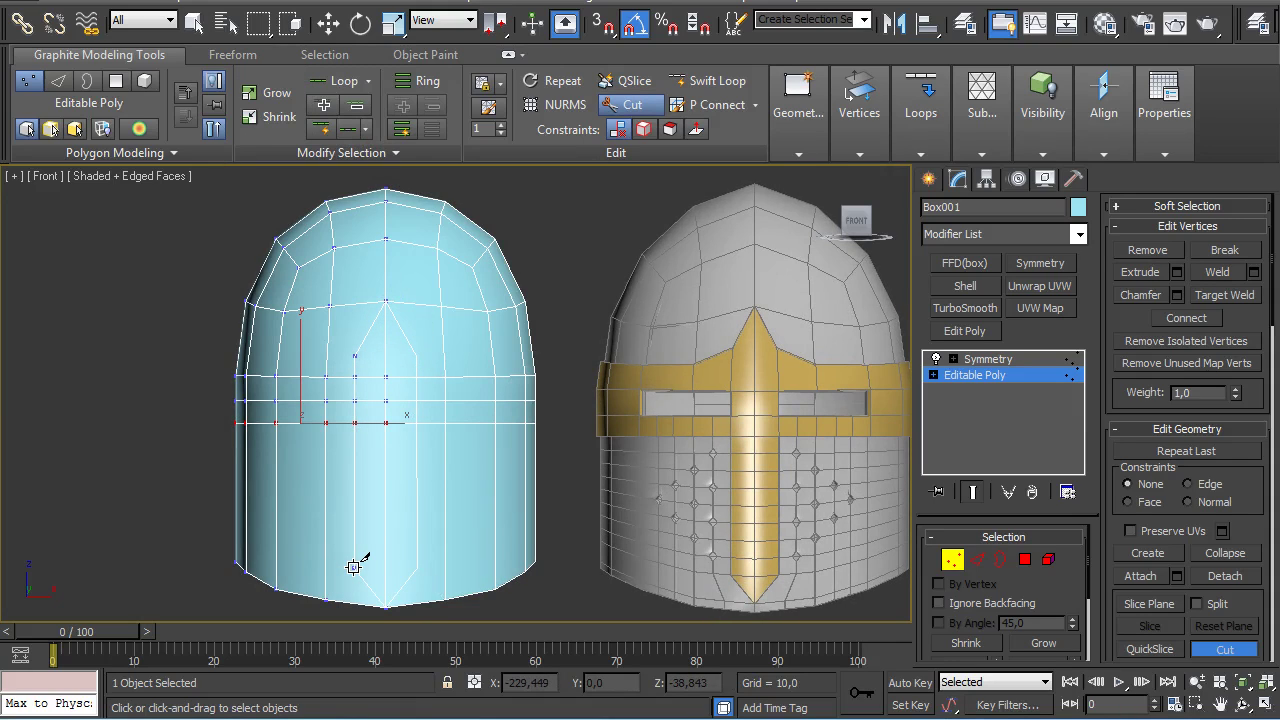
click(353, 567)
click(387, 605)
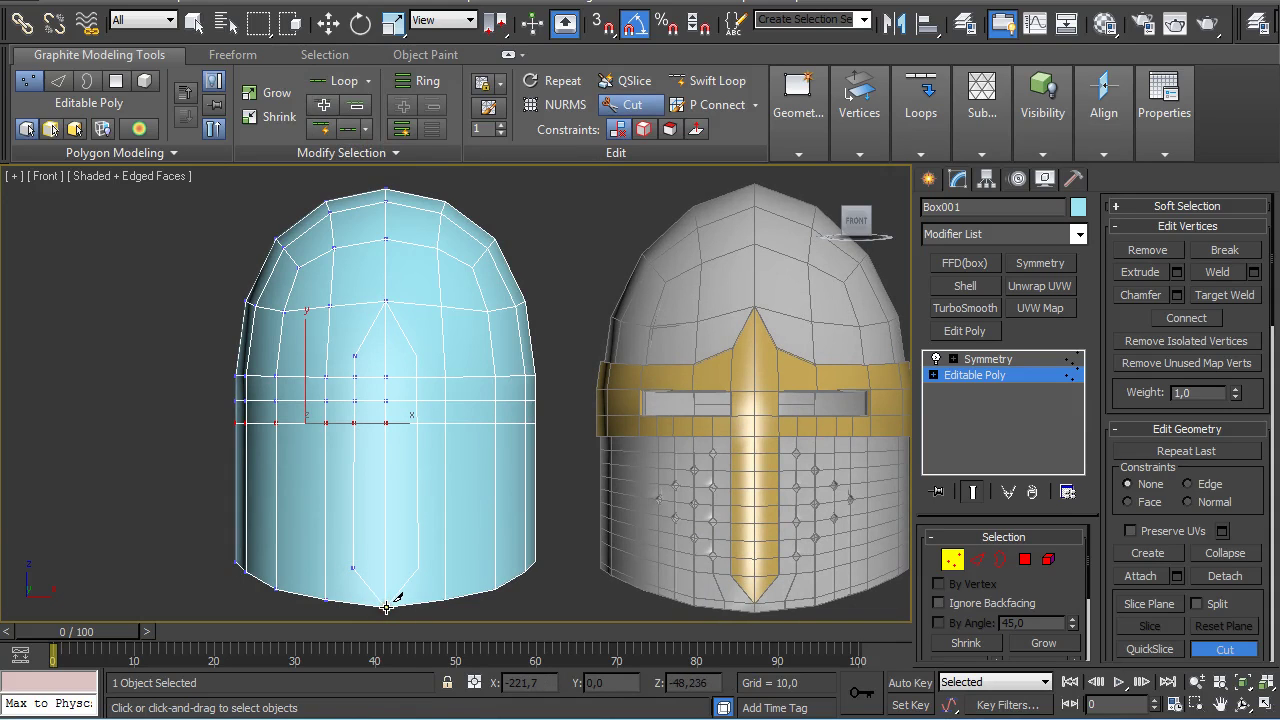
middle_drag(449, 523, 396, 389)
right_click(393, 391)
Select the helmet's open bottom edges and move them down to about Z -46.6, below the nose guard outline's lower tip
key(3)
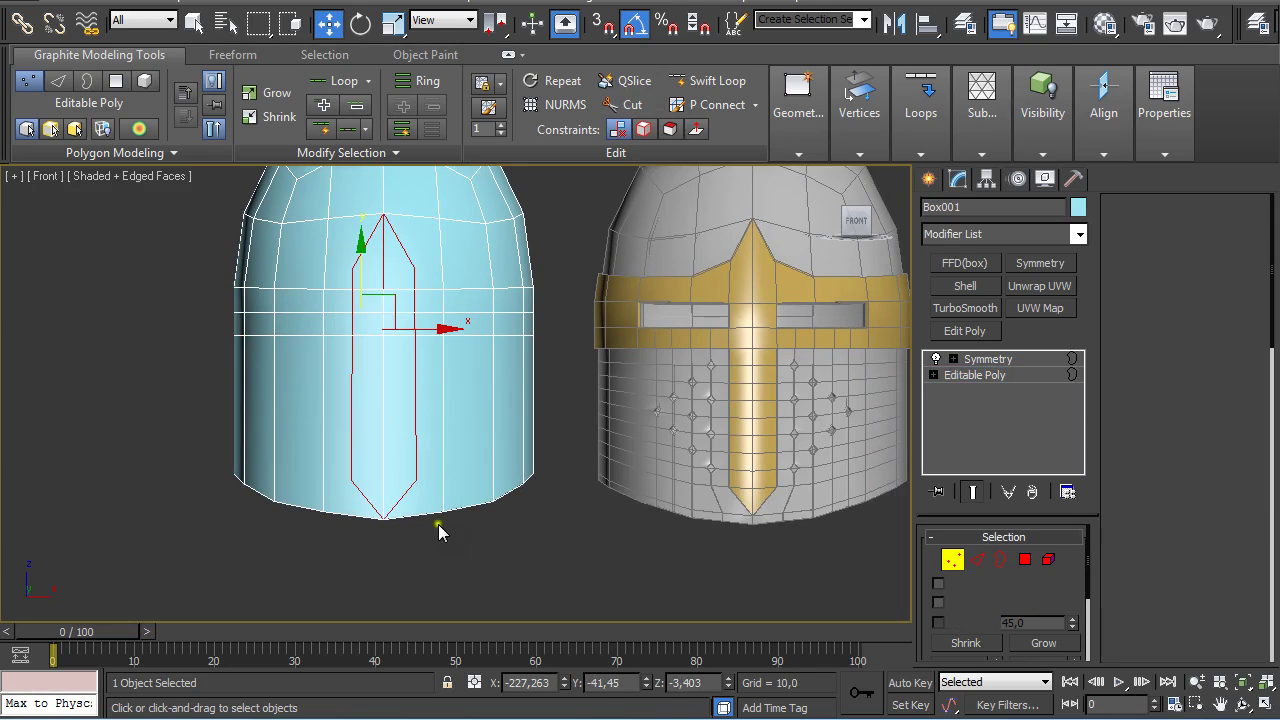
click(356, 517)
middle_drag(356, 517, 351, 491)
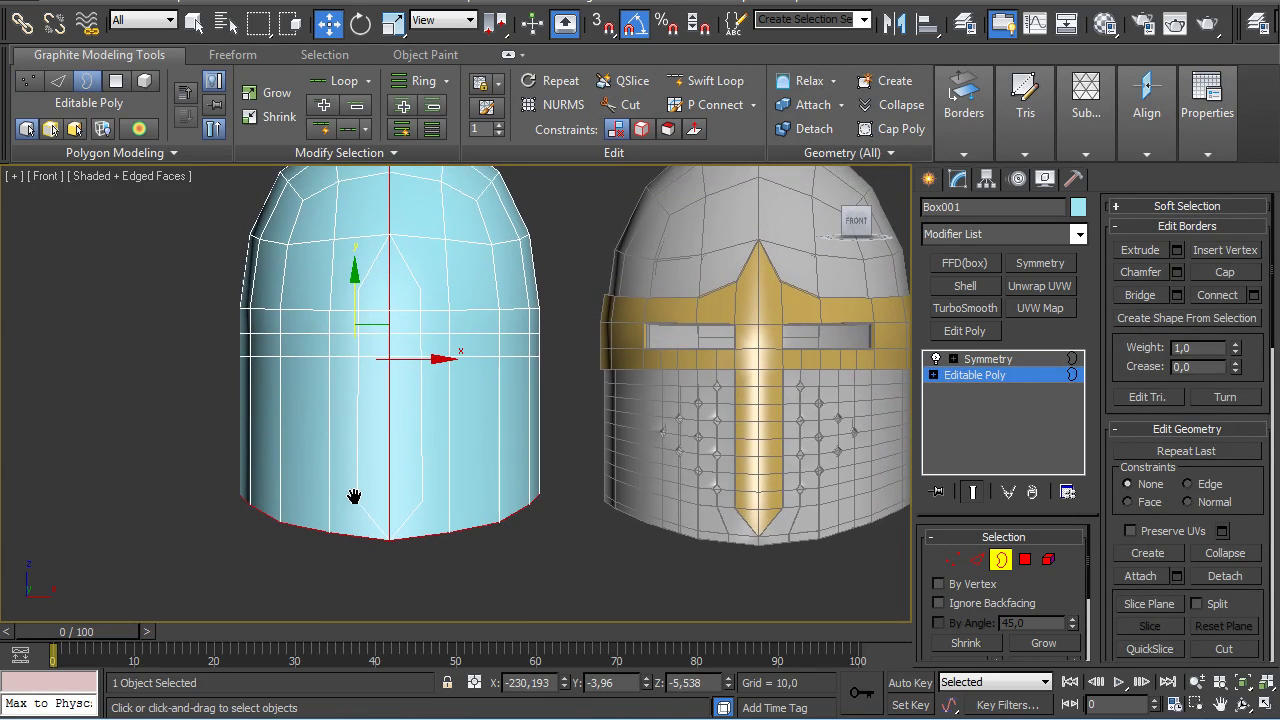
middle_drag(343, 437, 351, 500)
scroll(350, 490, down, 2)
key(2)
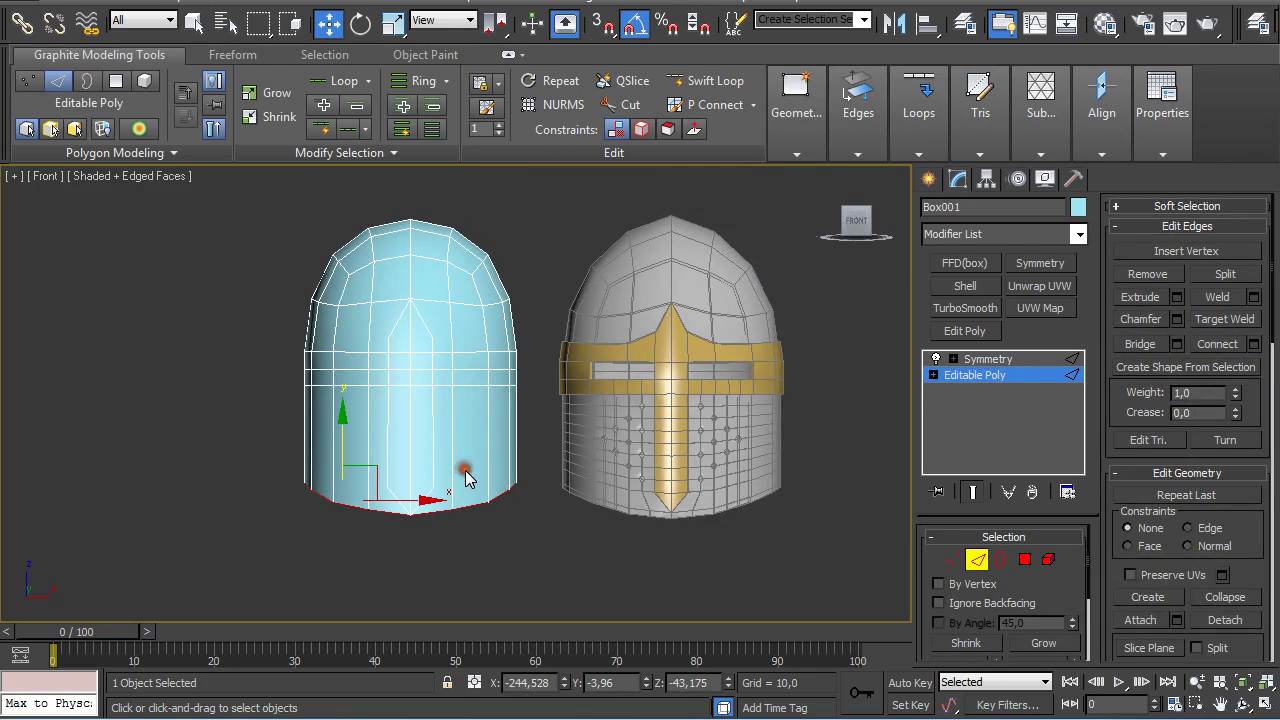
scroll(457, 474, up, 2)
drag(296, 467, 300, 480)
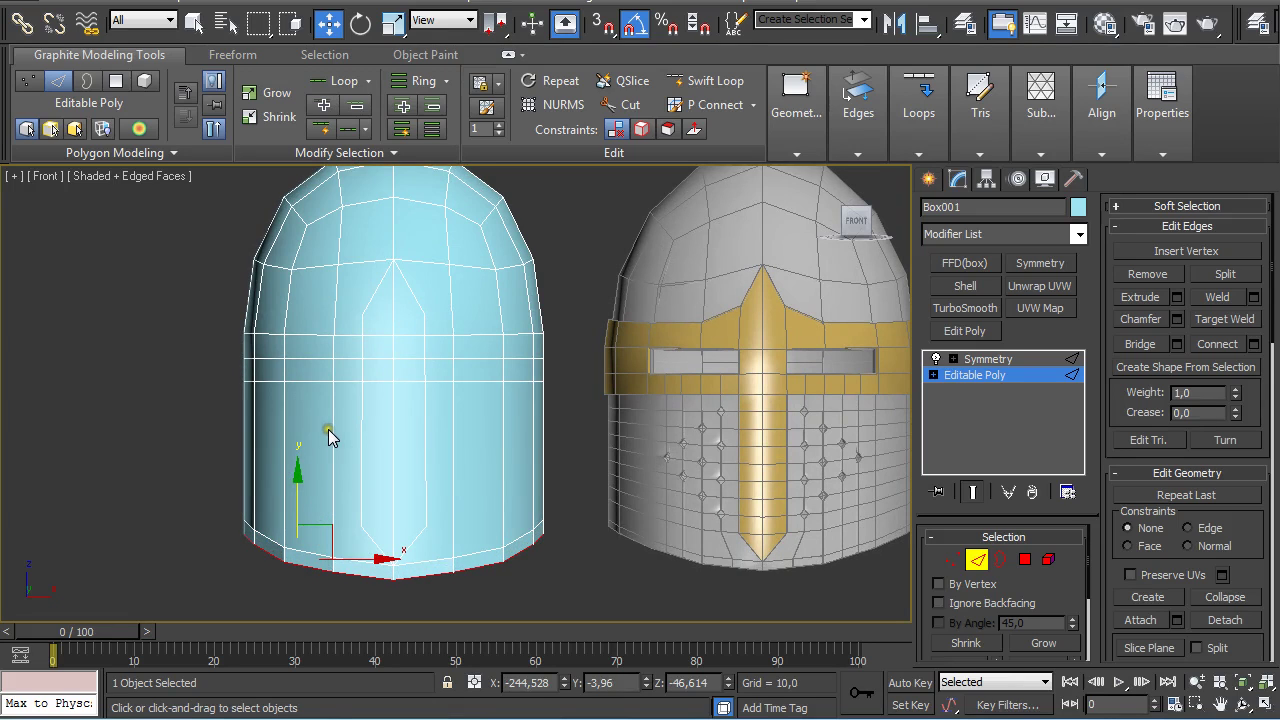
Connect the ring of vertical edges below the visor loops, outside the nose guard, with 1 segment and a slide of 60
click(333, 454)
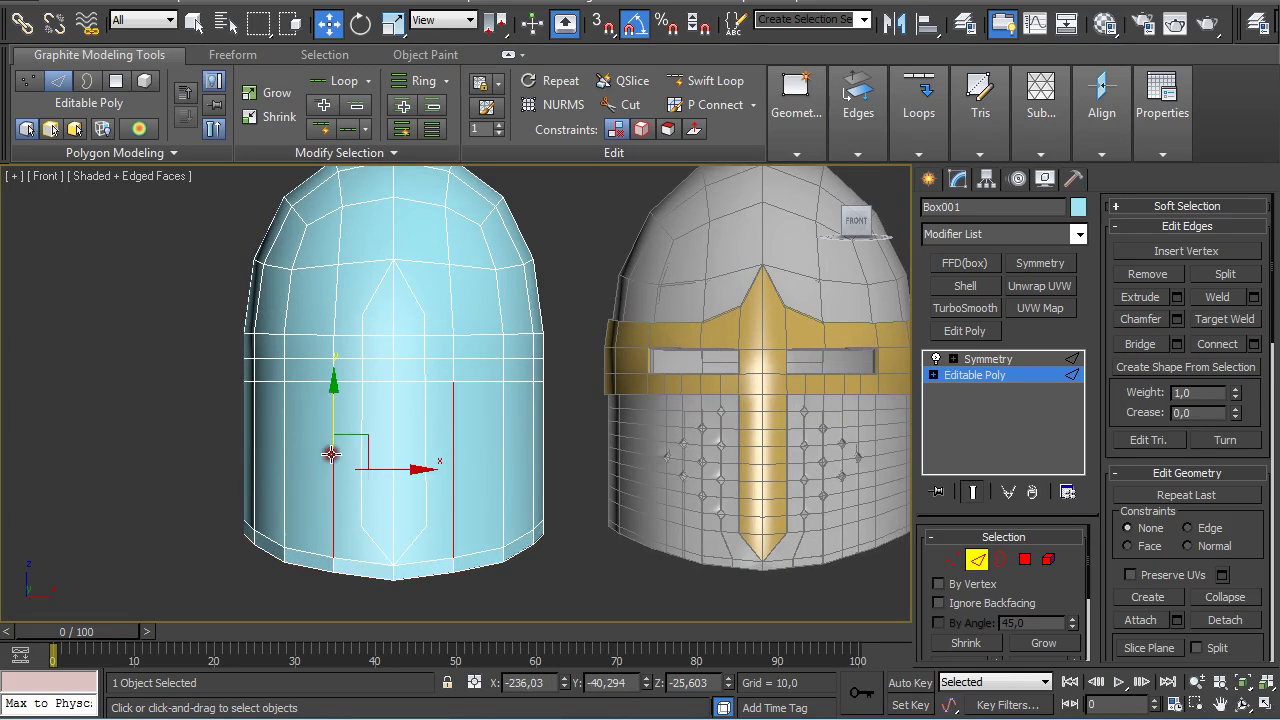
shift+click(284, 445)
shift+click(349, 458)
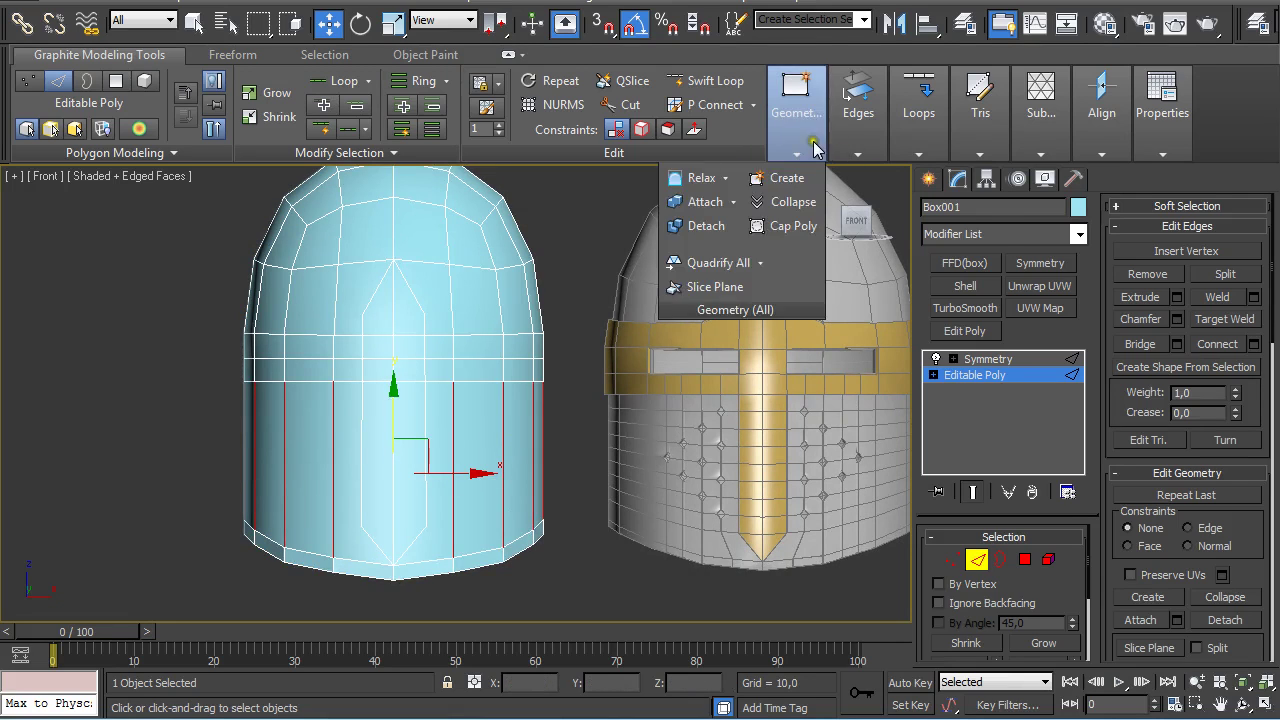
mouse_move(848, 158)
mouse_move(919, 150)
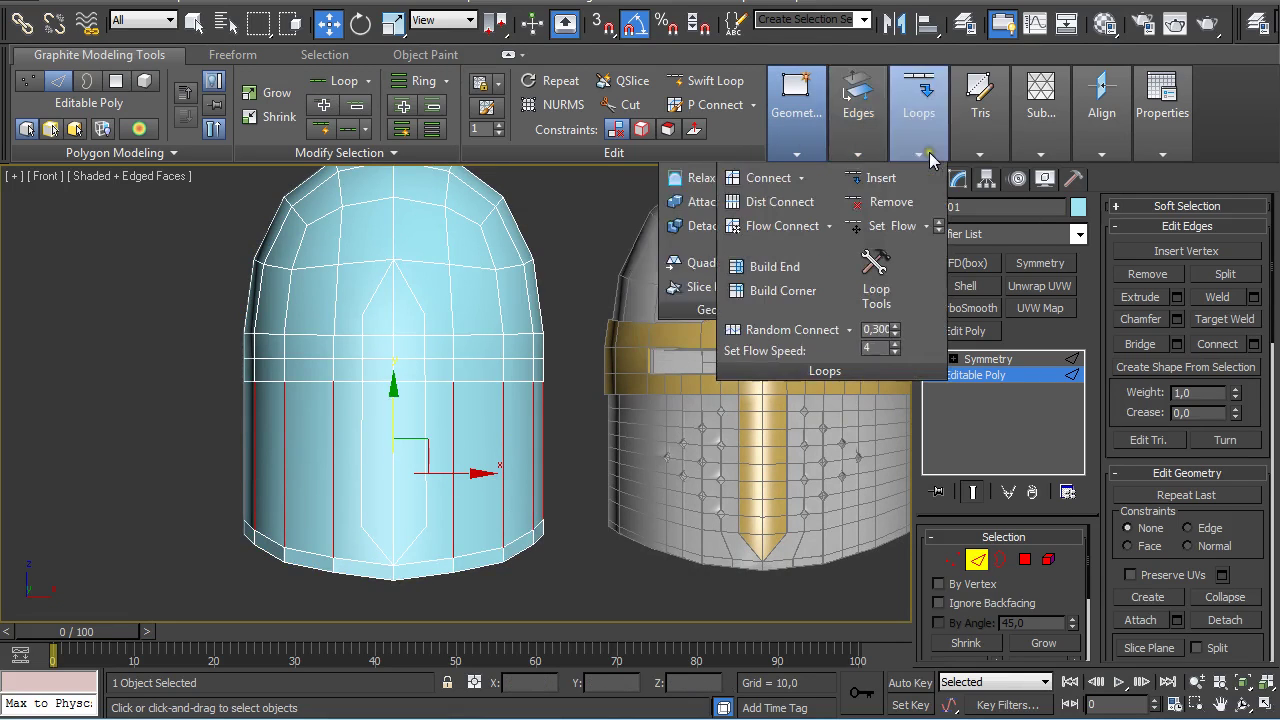
click(787, 180)
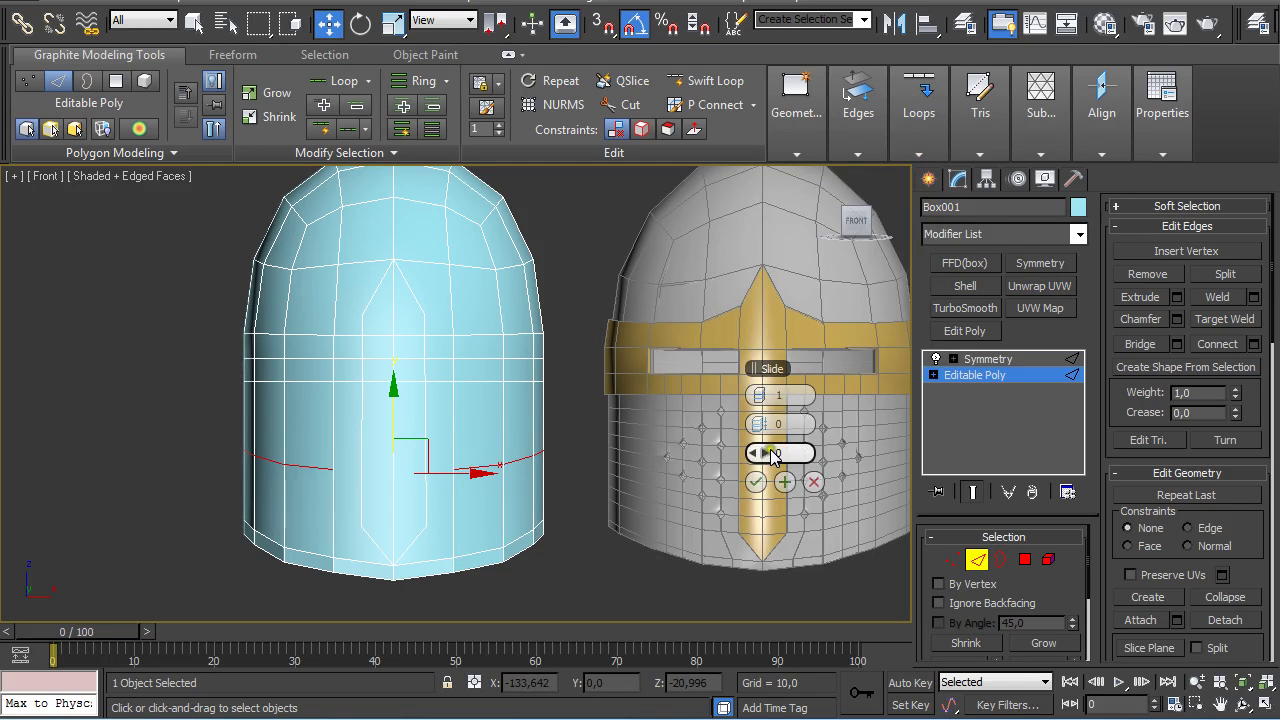
drag(780, 453, 943, 446)
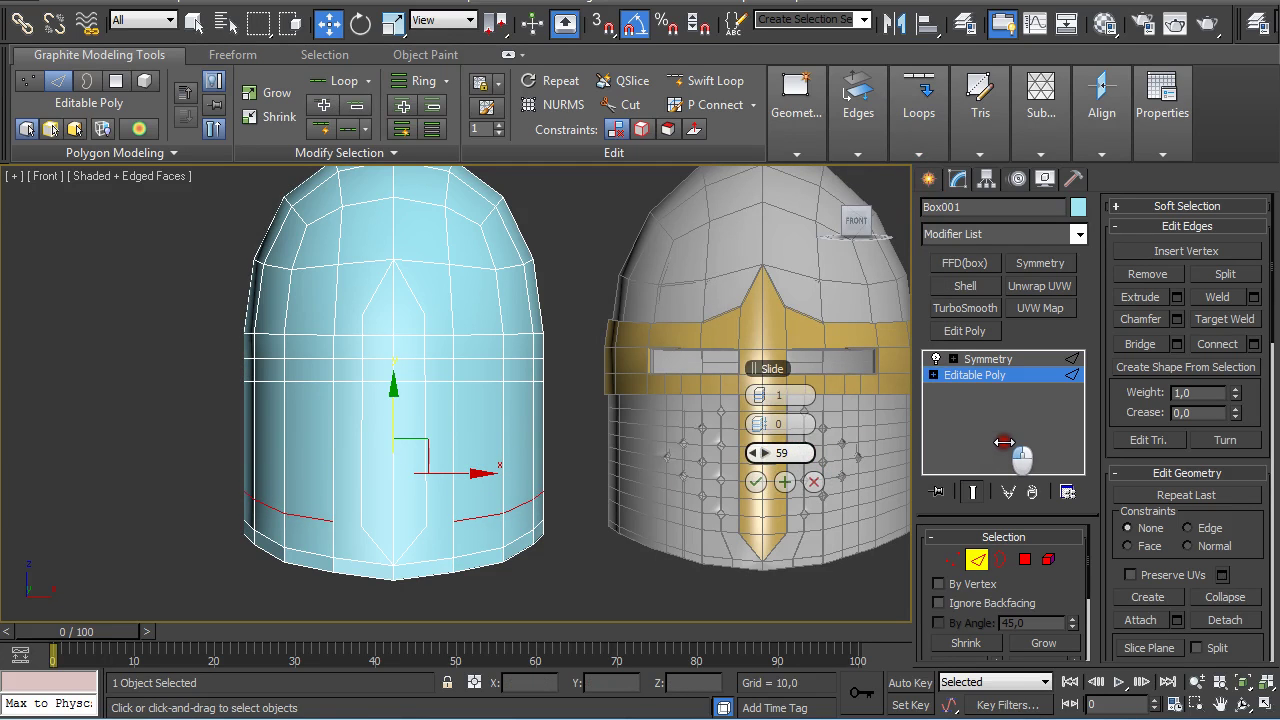
click(755, 482)
Cut an edge from the inner end of the new lower loop to the nose guard outline's lower corner vertex
scroll(462, 562, up, 5)
scroll(462, 562, down, 3)
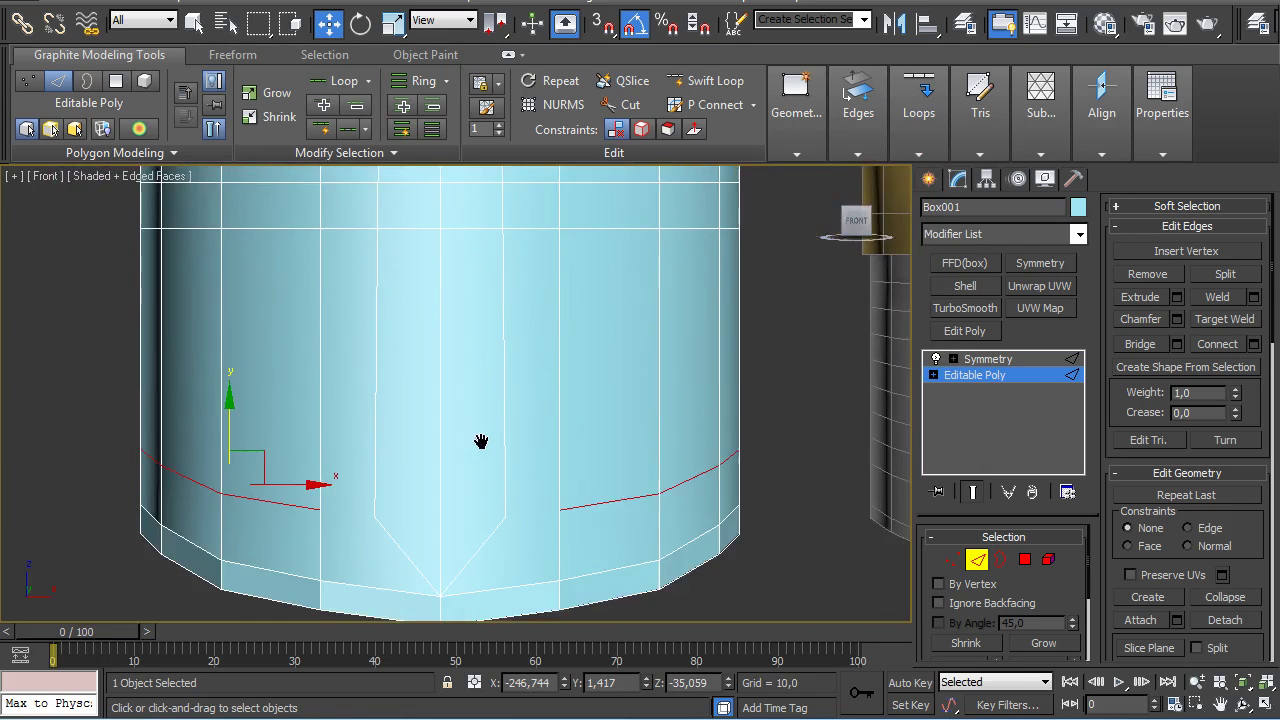
middle_drag(486, 440, 494, 424)
key(1)
right_click(397, 458)
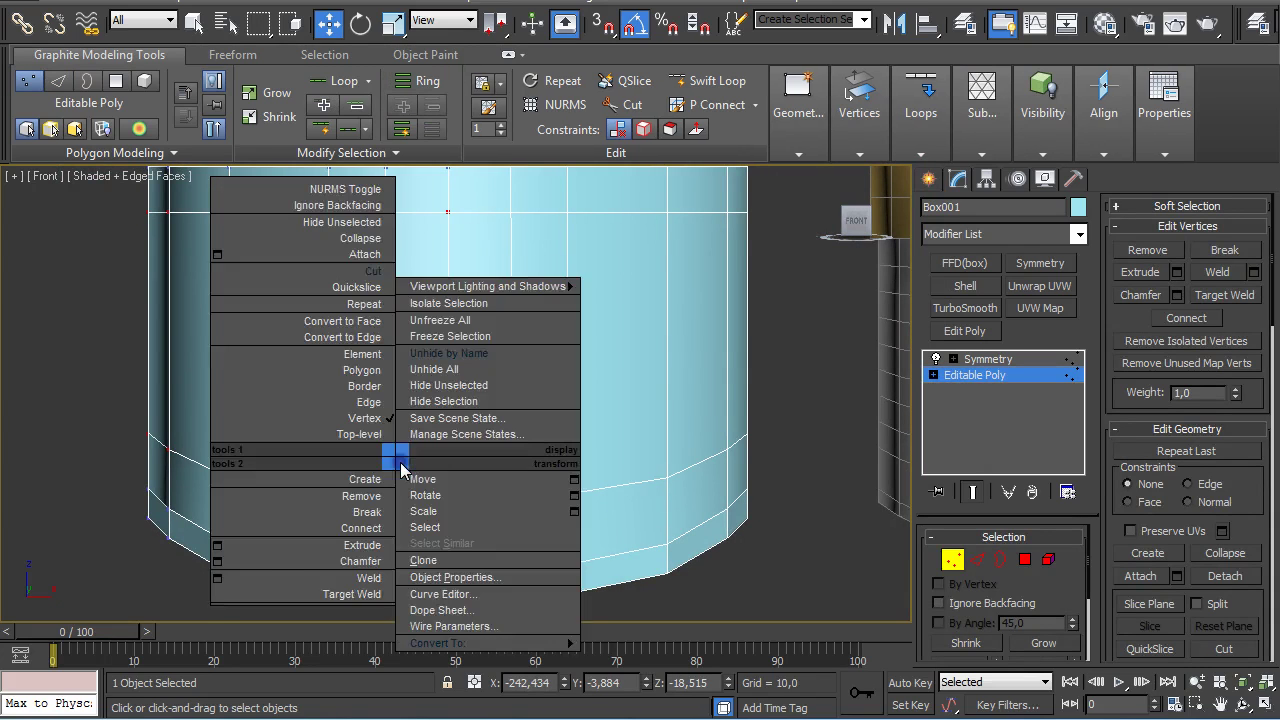
mouse_move(405, 293)
click(373, 270)
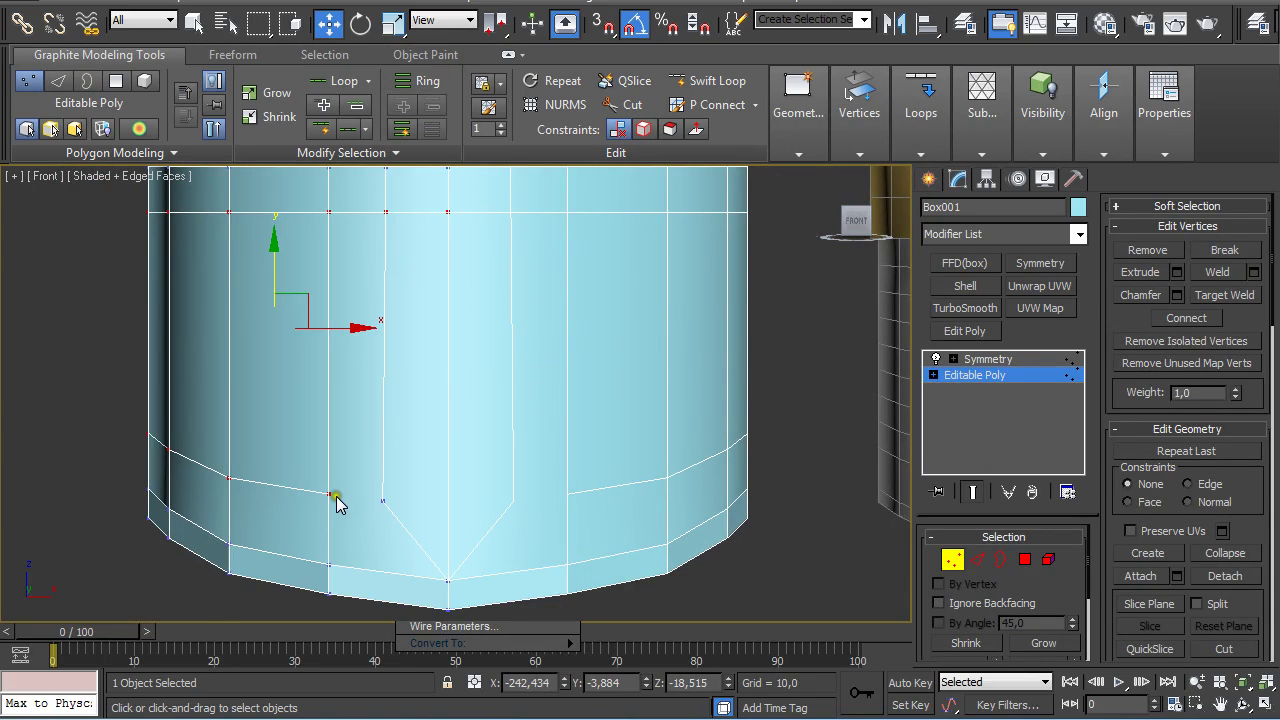
right_click(346, 351)
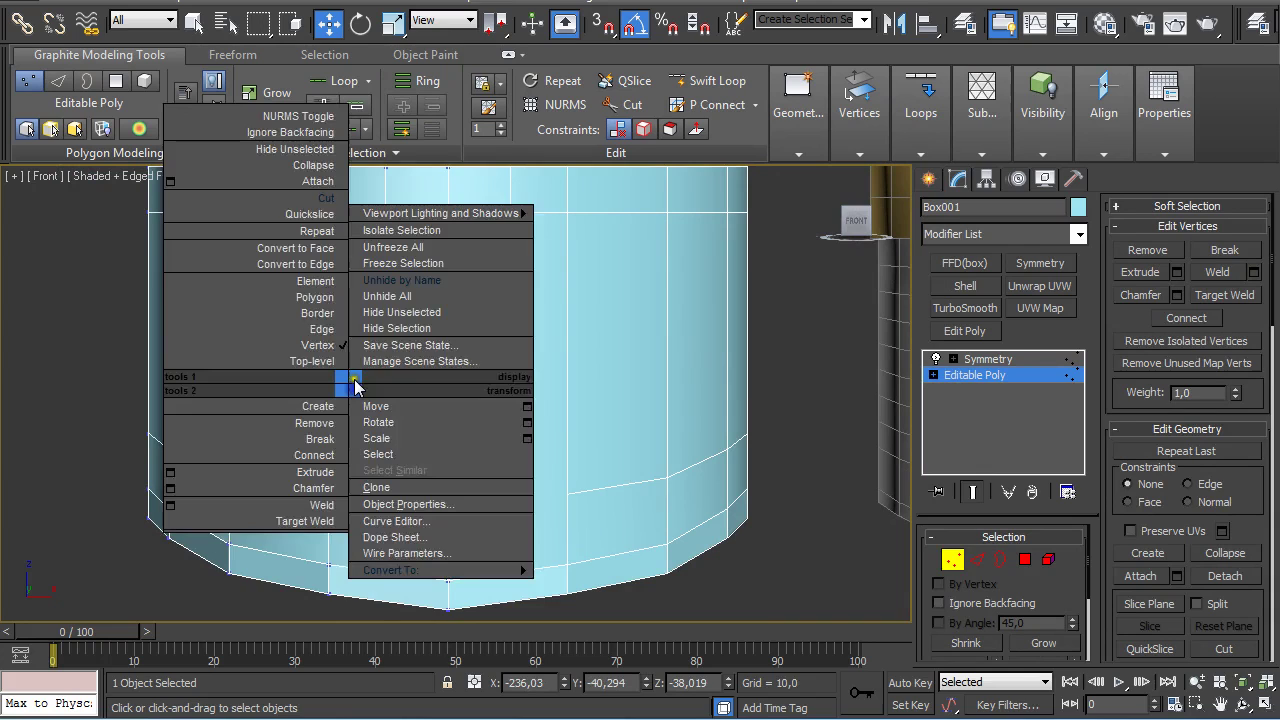
click(300, 228)
click(338, 491)
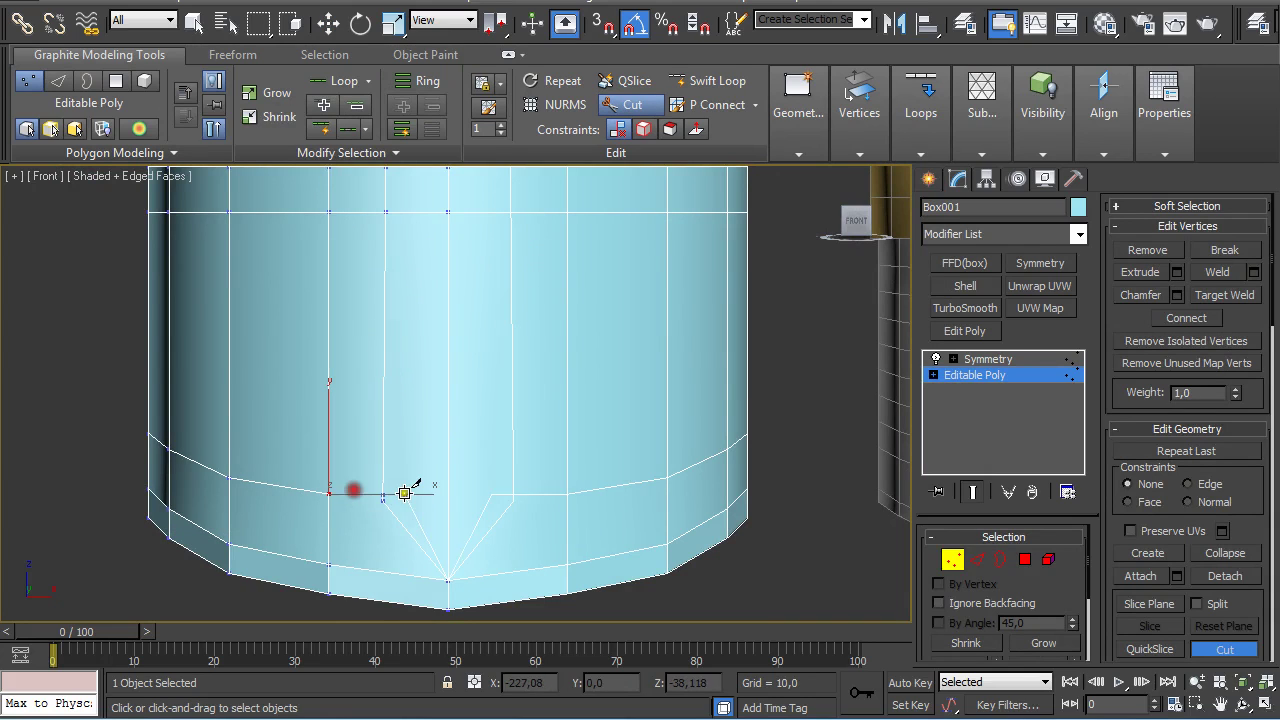
scroll(383, 389, down, 5)
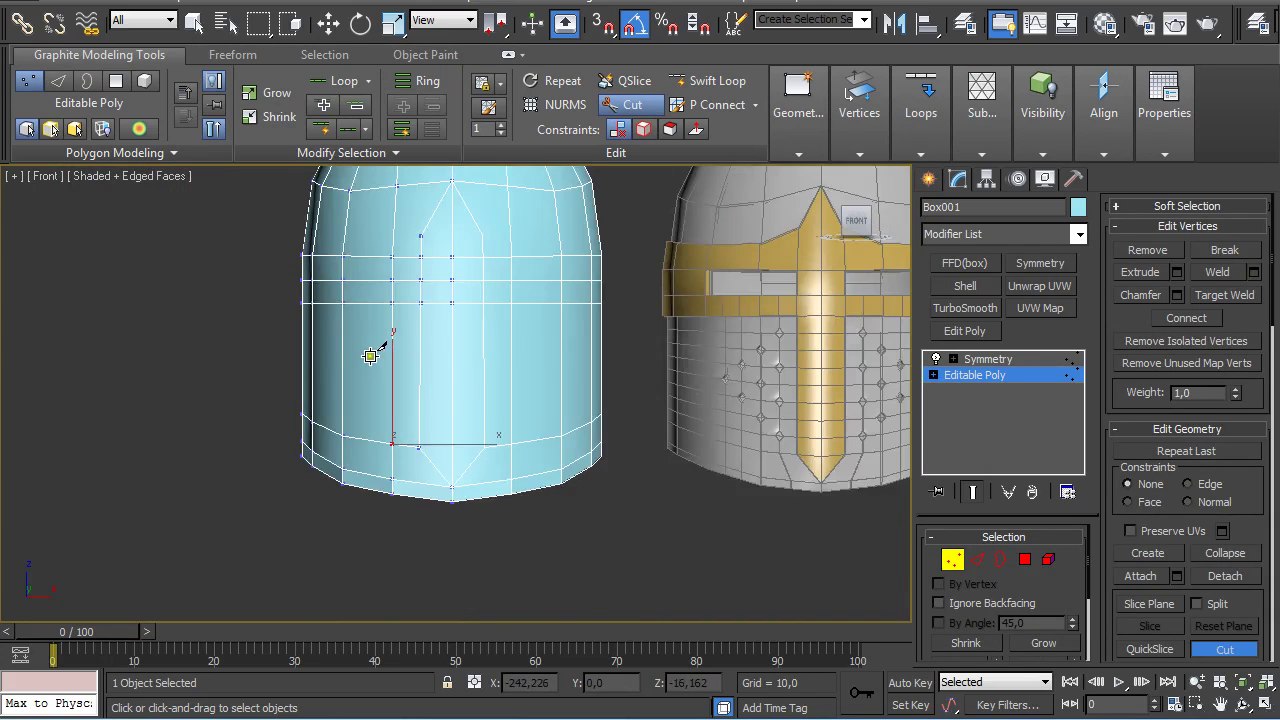
key(w)
Connect the ring of vertical edges just above the visor loops with 1 segment and a slide of 43
key(2)
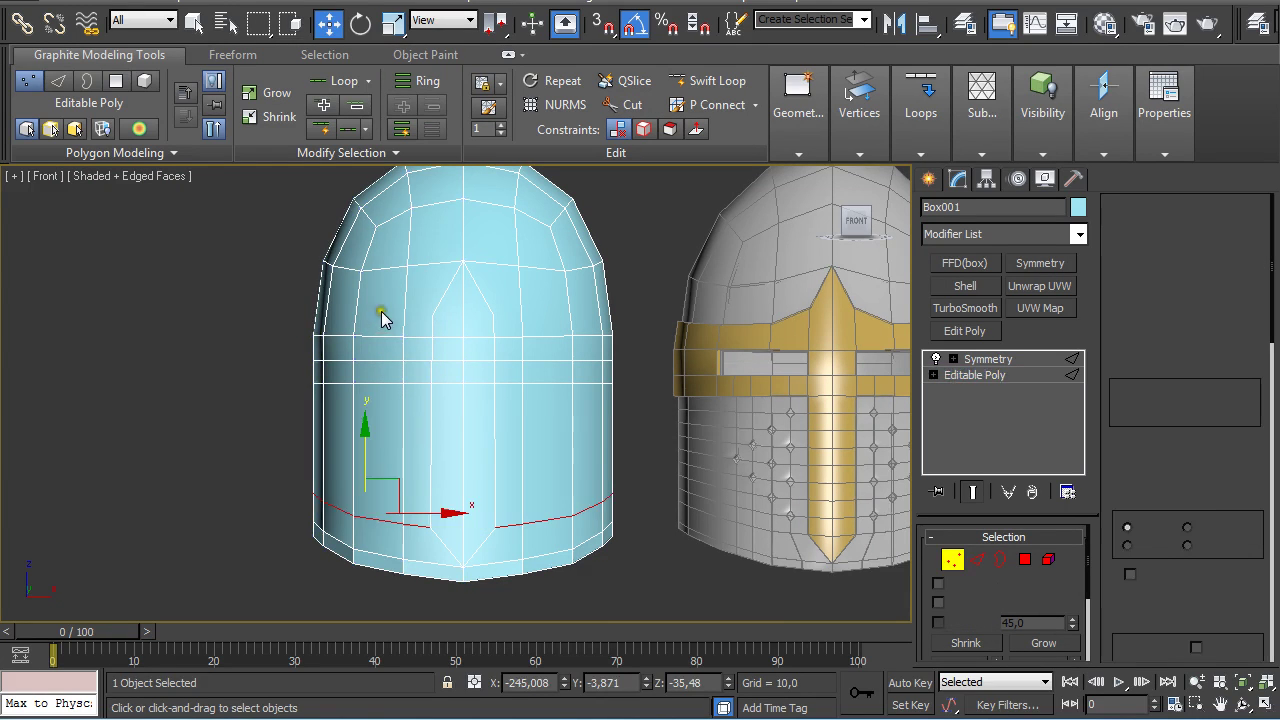
click(404, 303)
shift+click(364, 313)
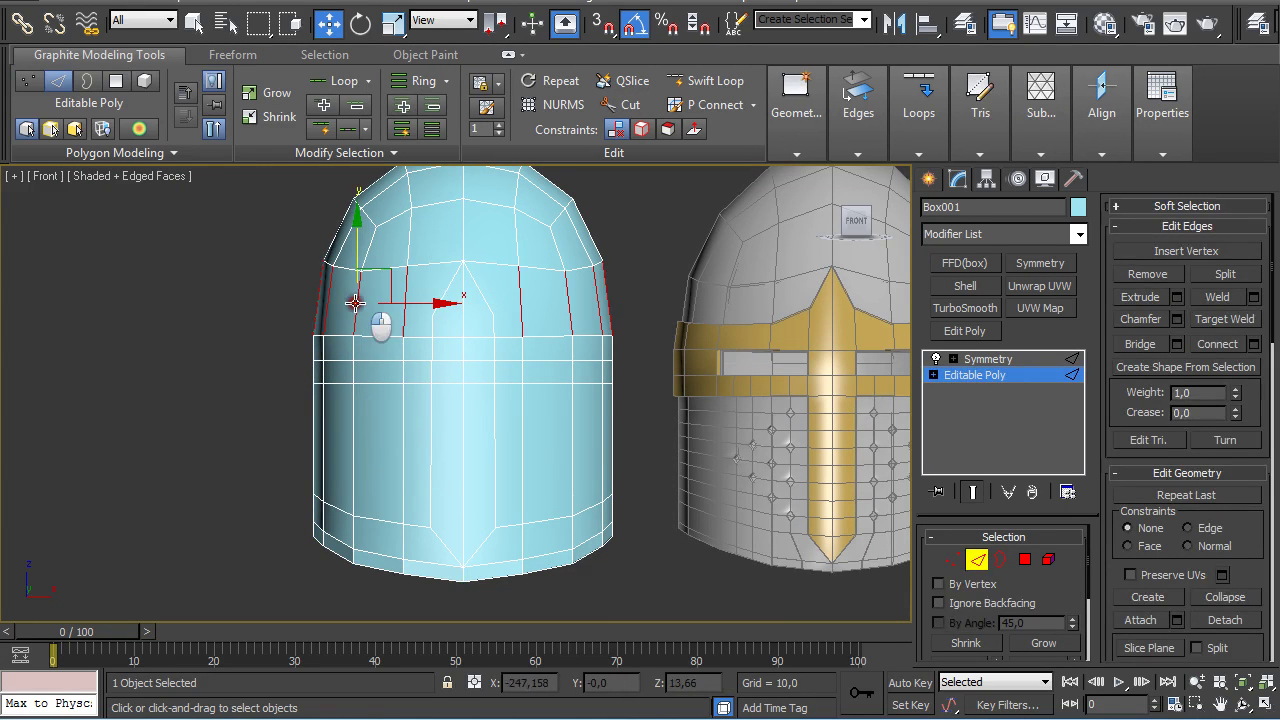
click(853, 155)
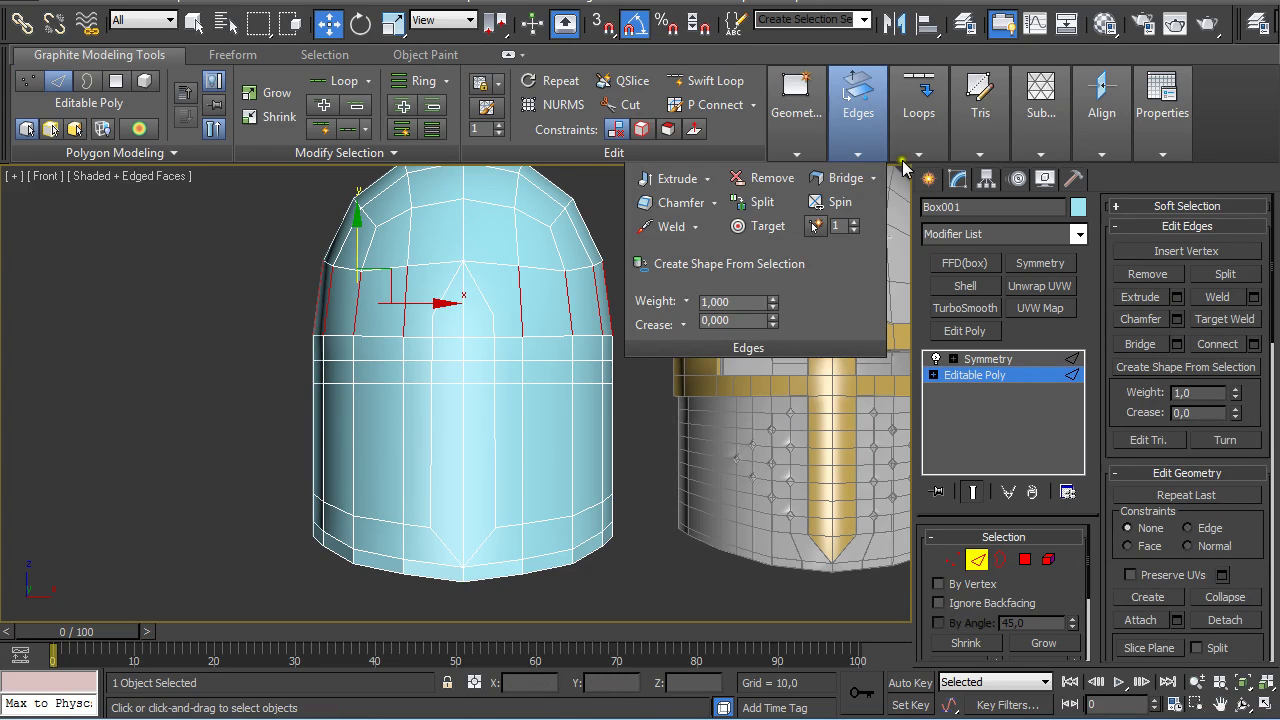
mouse_move(934, 152)
click(773, 182)
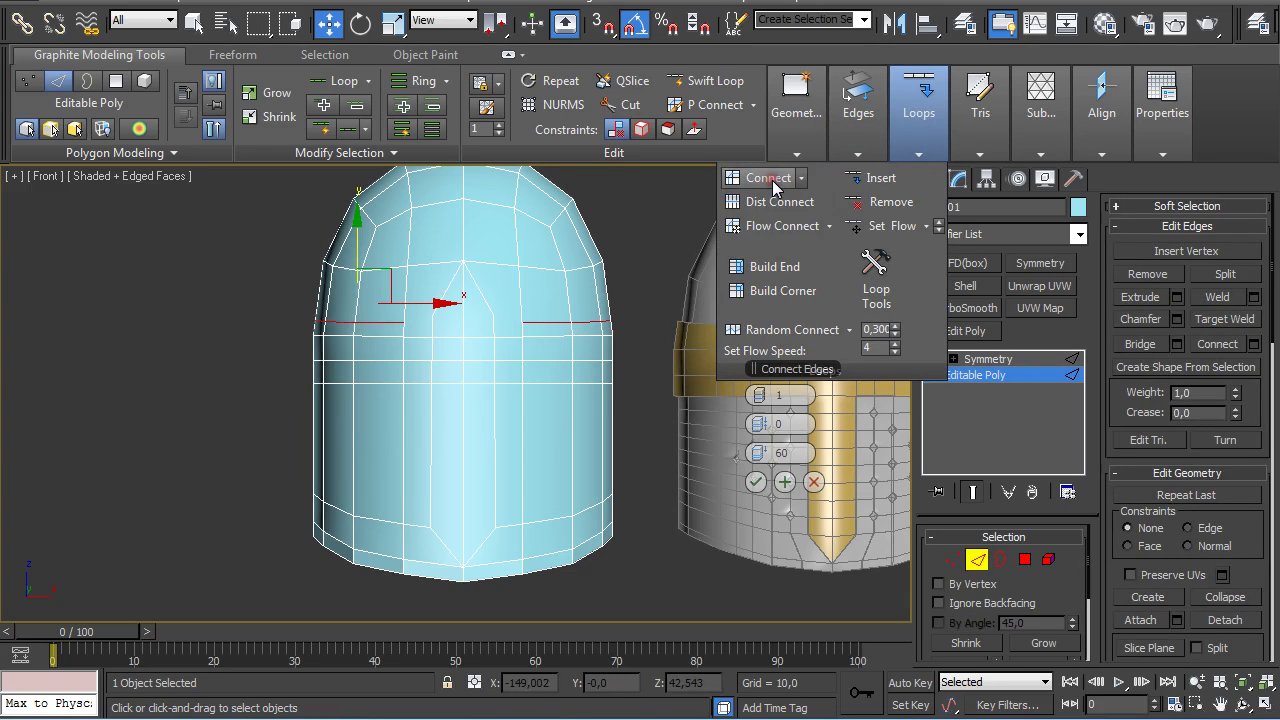
drag(755, 453, 753, 518)
click(755, 481)
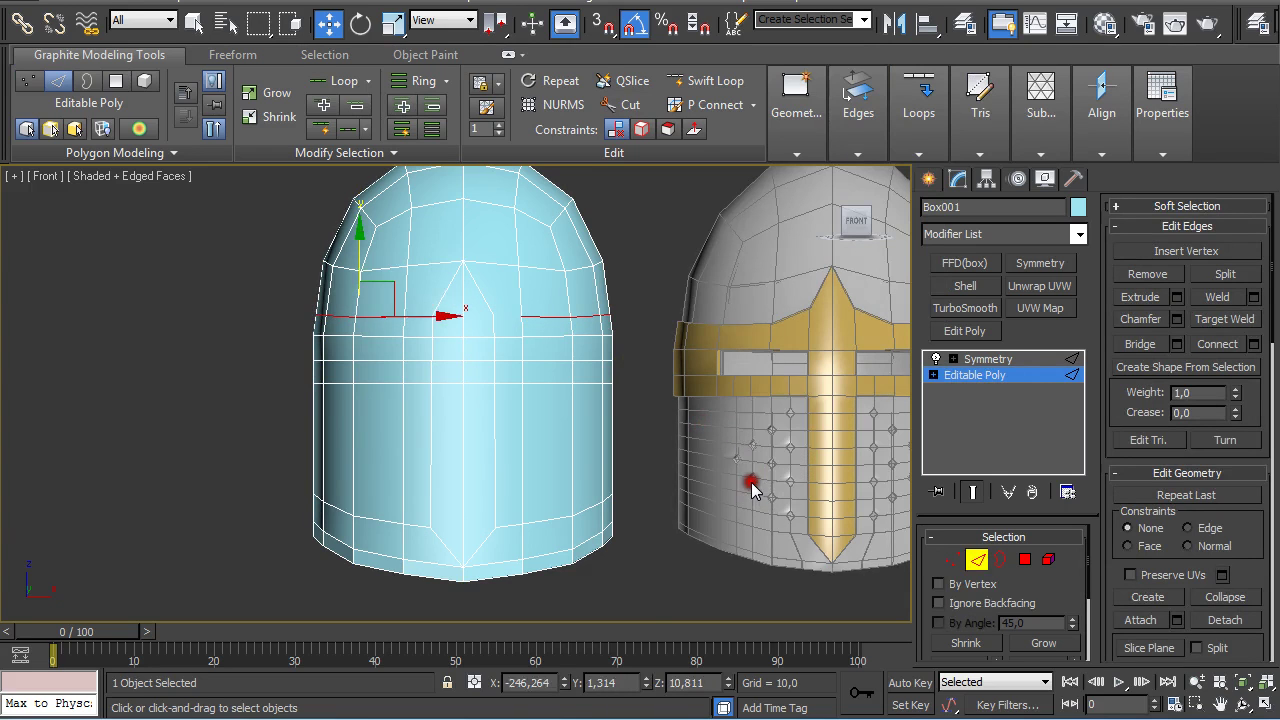
Cut an edge from the inner end of the new upper loop to the nose guard outline's upper corner vertex
scroll(560, 351, up, 8)
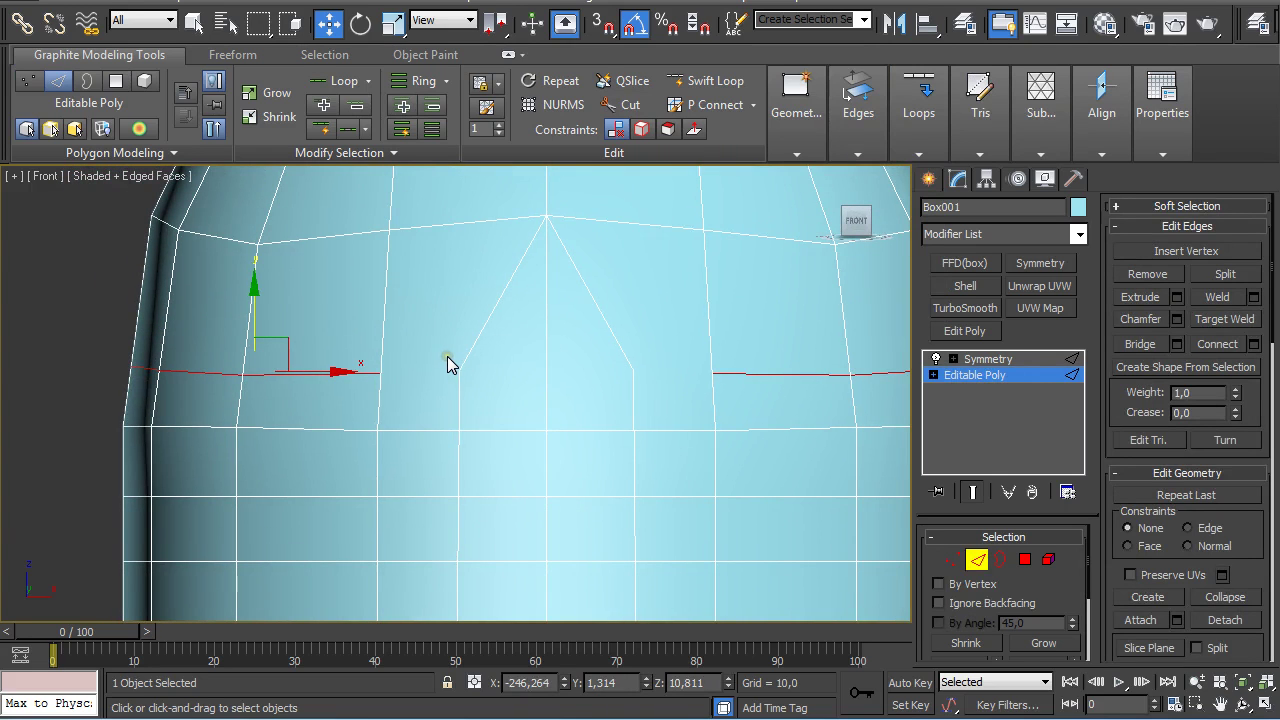
key(1)
right_click(430, 362)
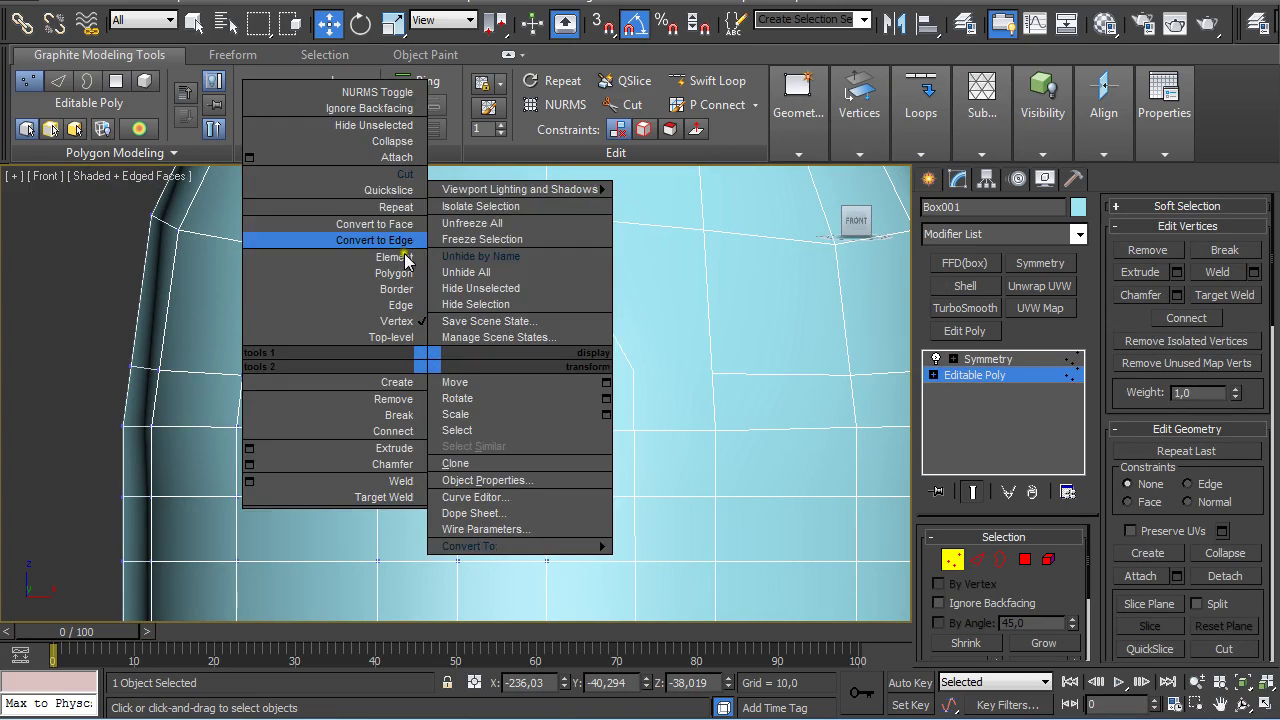
click(399, 176)
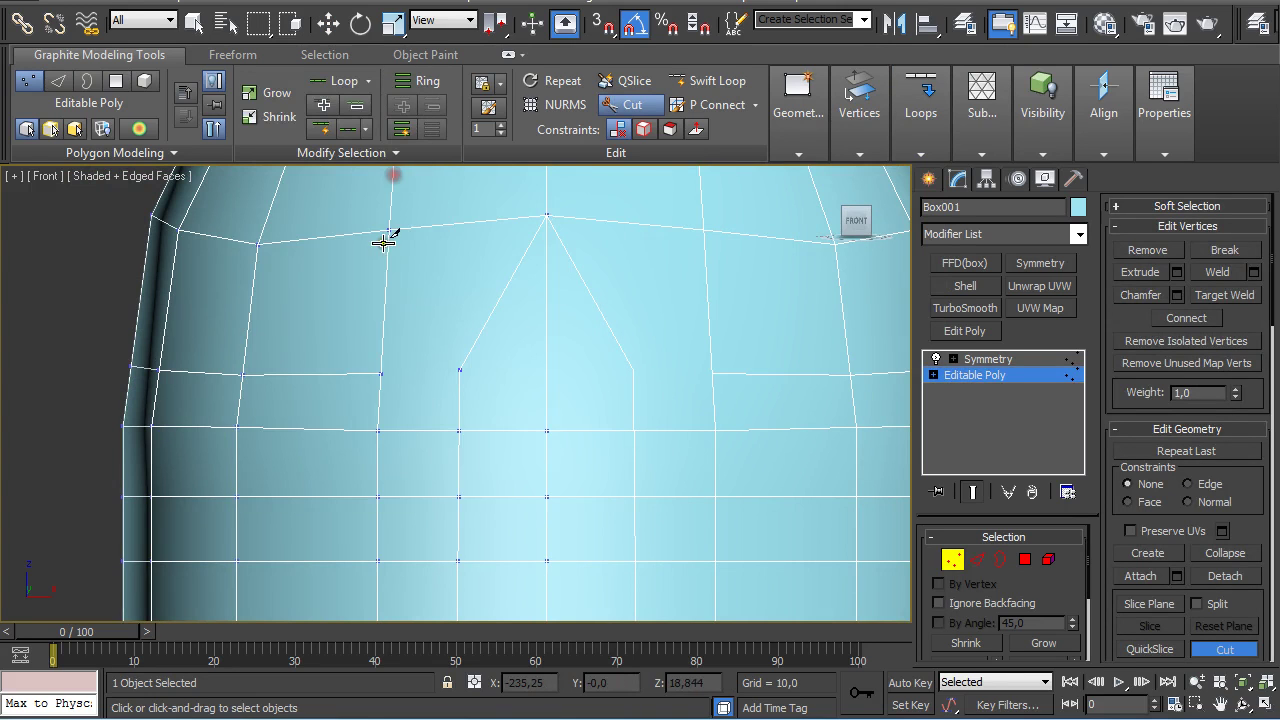
click(458, 368)
scroll(580, 385, down, 5)
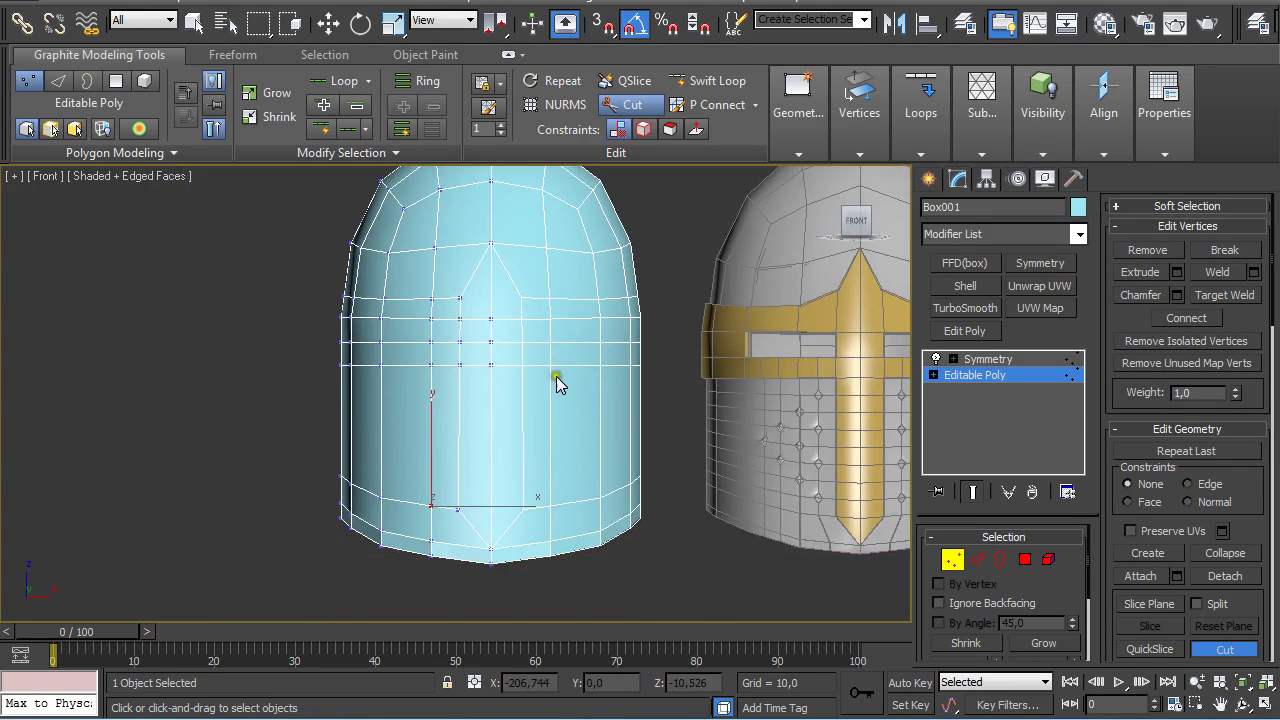
scroll(562, 416, up, 3)
key(w)
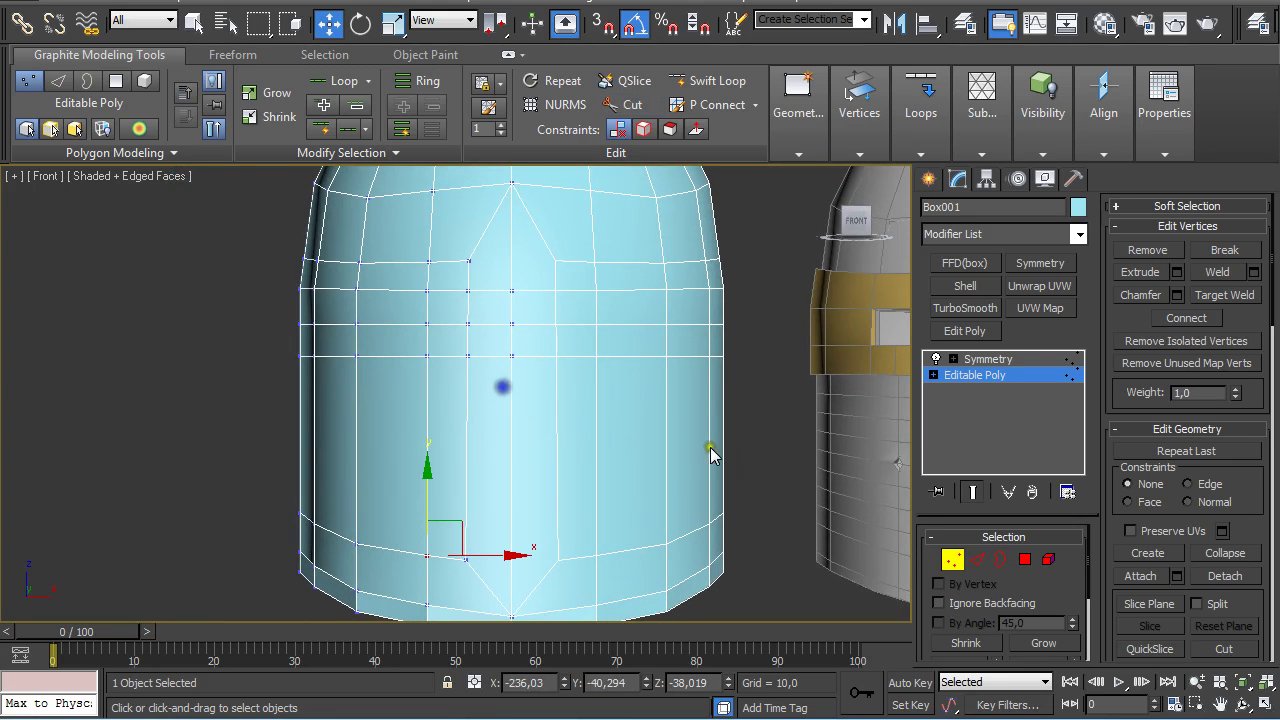
Delete the two polygons beside the nose guard in the upper visor band to open the eye slit
click(1025, 559)
click(447, 307)
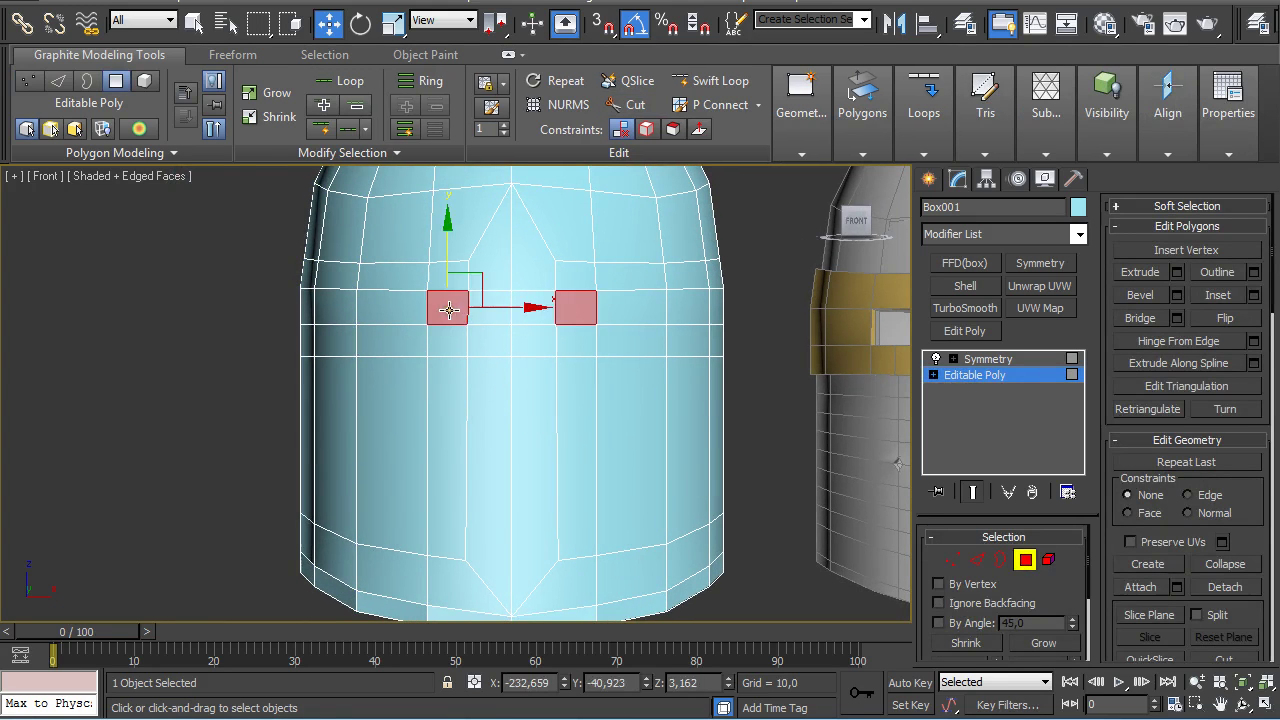
ctrl+click(391, 307)
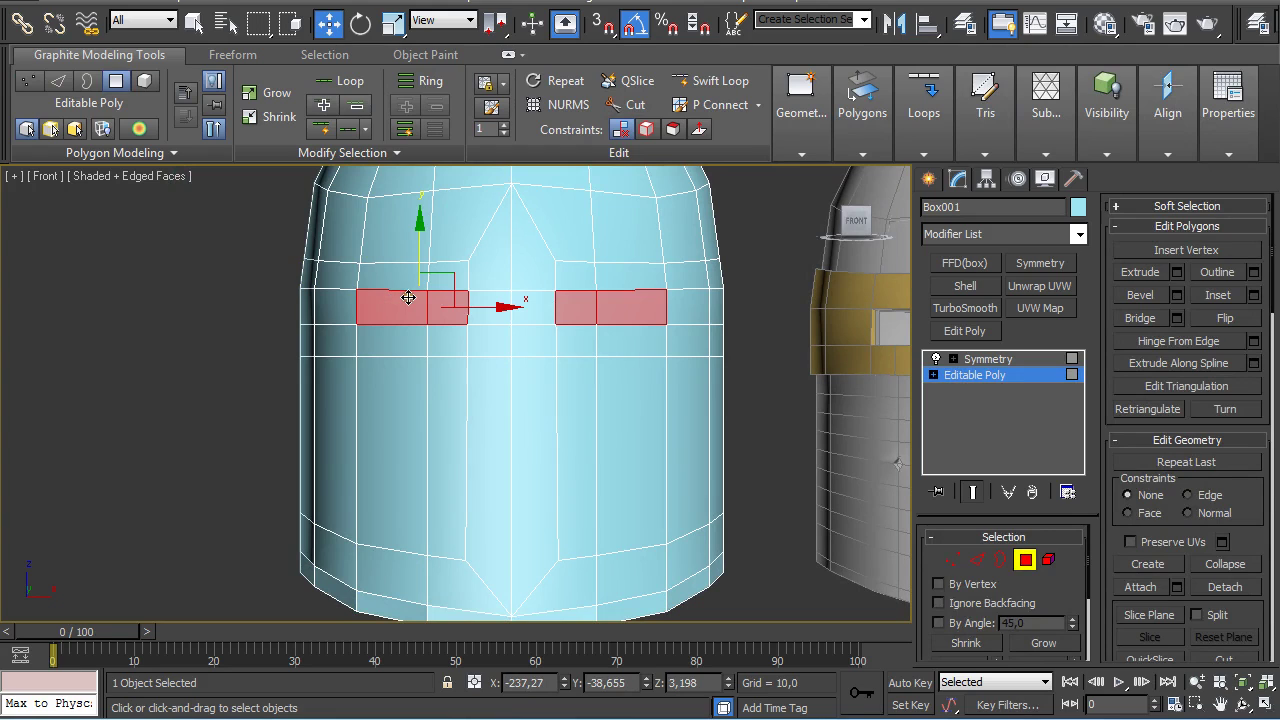
key(Delete)
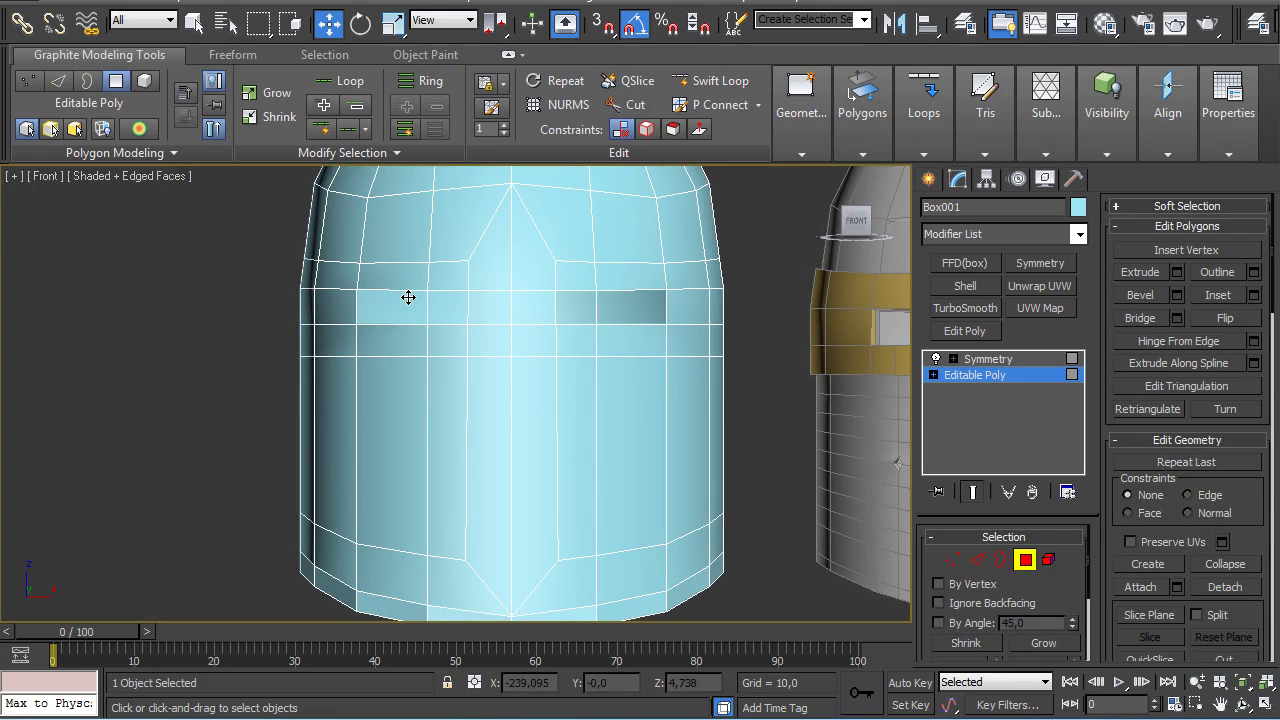
Remove the vertical edge loop running from below the eye slit to the bottom rim, including its vertices
key(2)
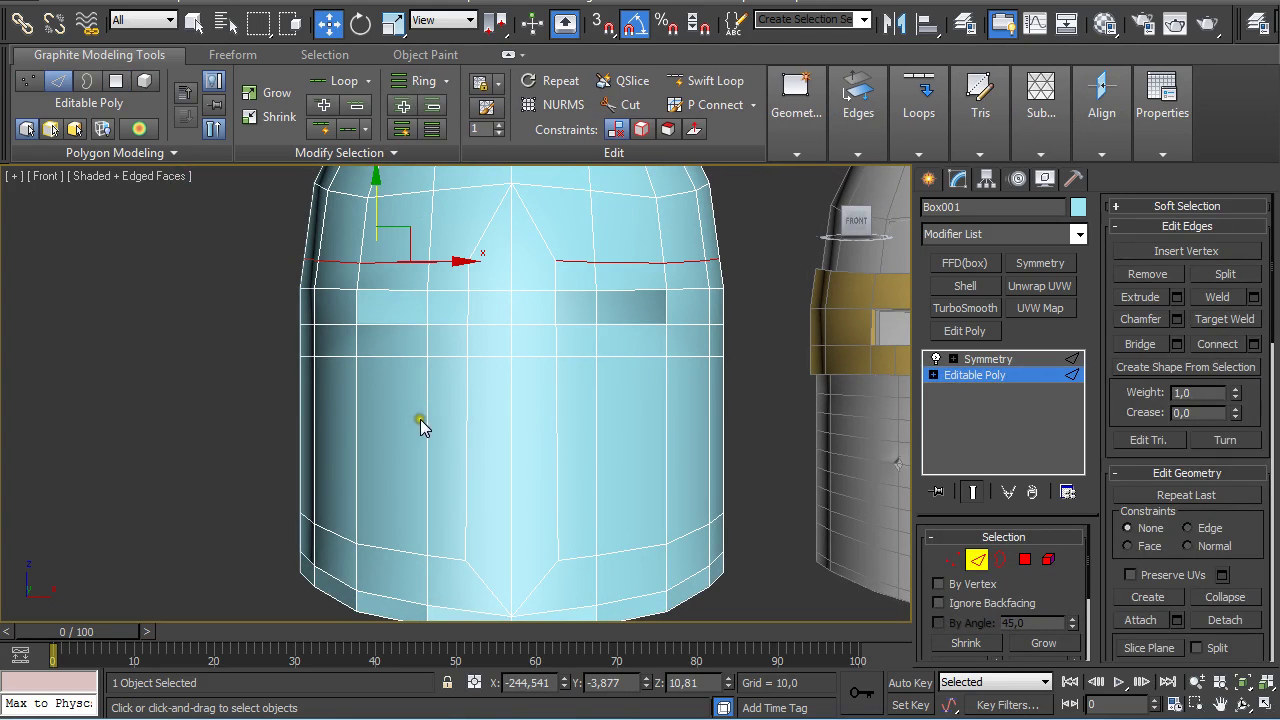
key(q)
click(427, 414)
double_click(427, 337)
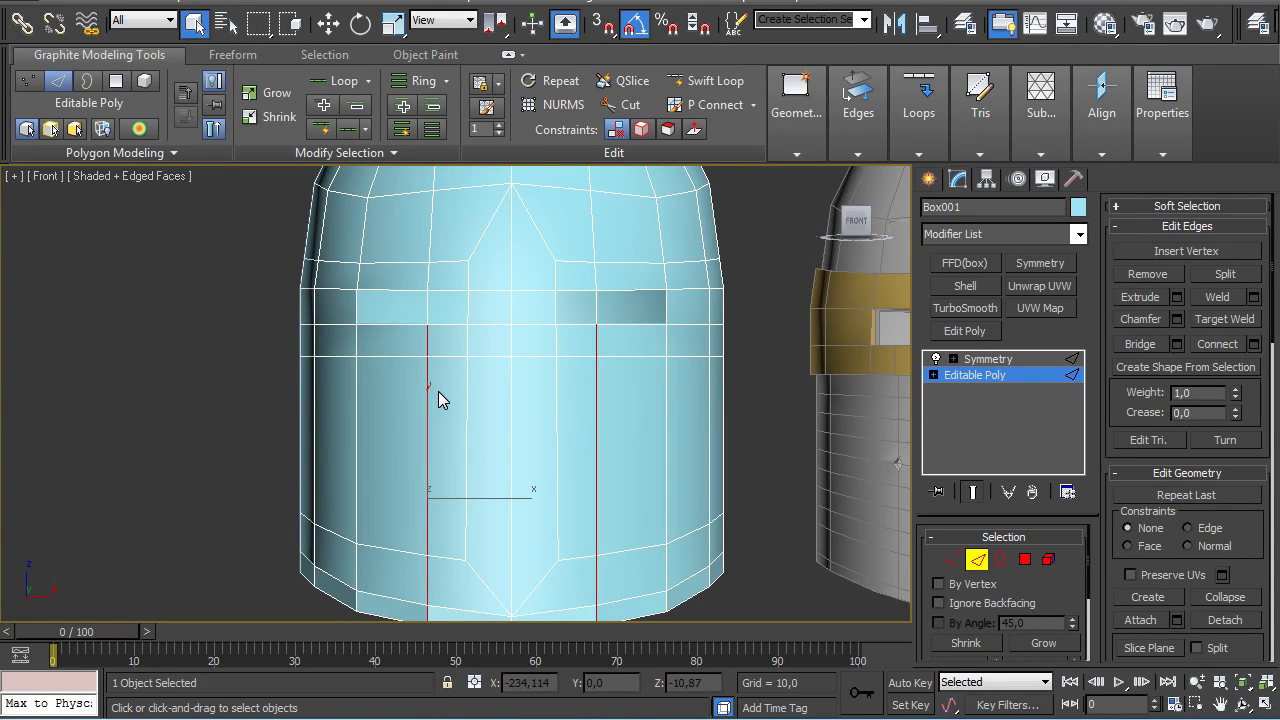
key(ctrl+BackSpace)
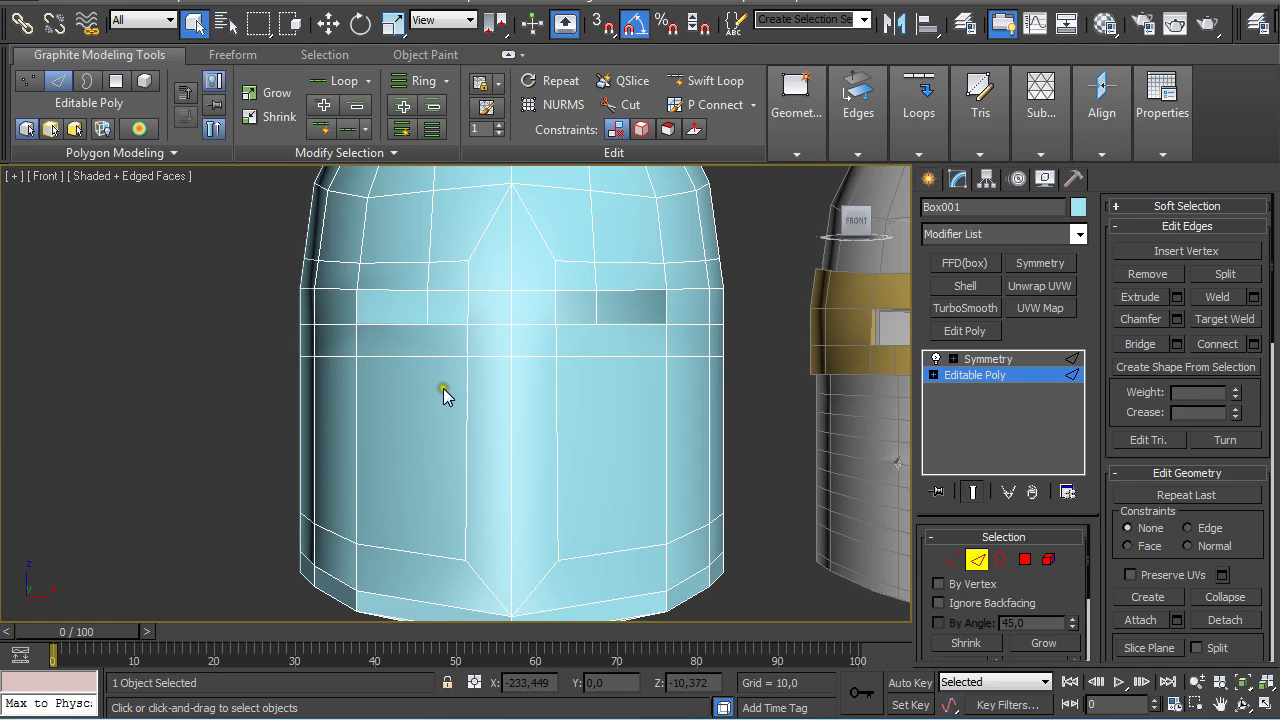
Connect the ring of vertical edges below the visor band with 7 segments, pinch 0 and slide 0
middle_drag(382, 409, 383, 371)
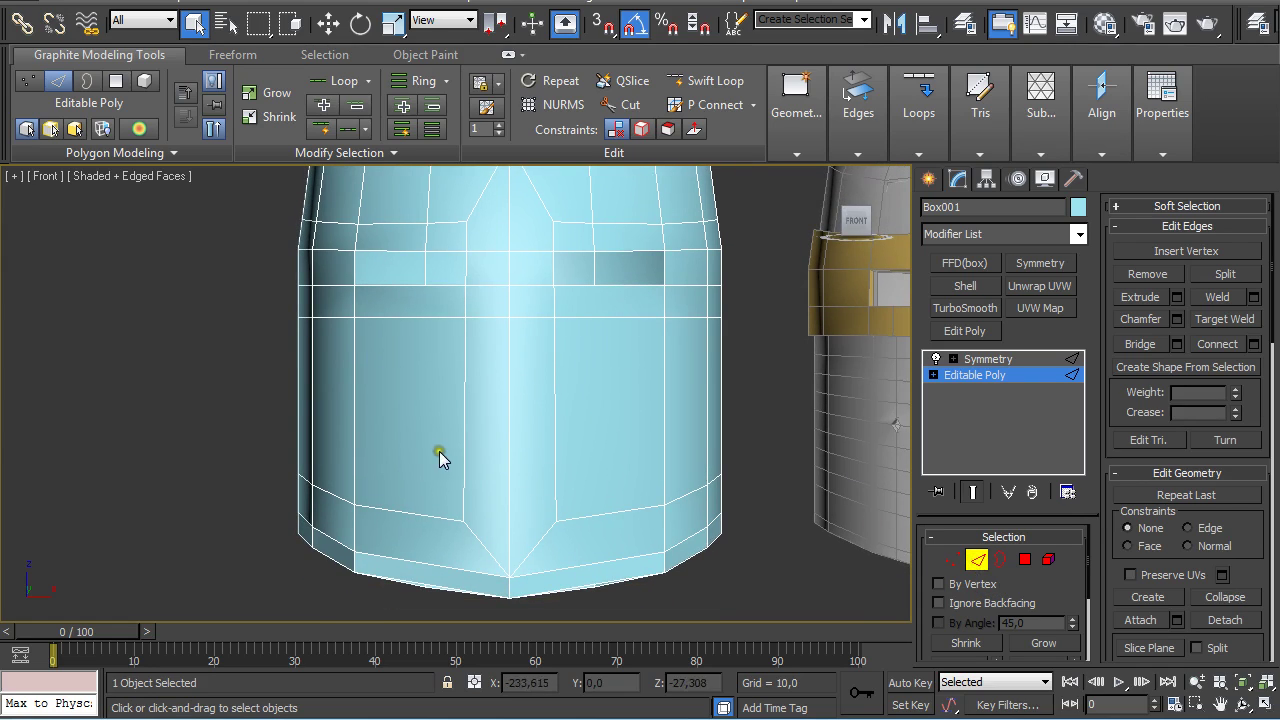
click(507, 409)
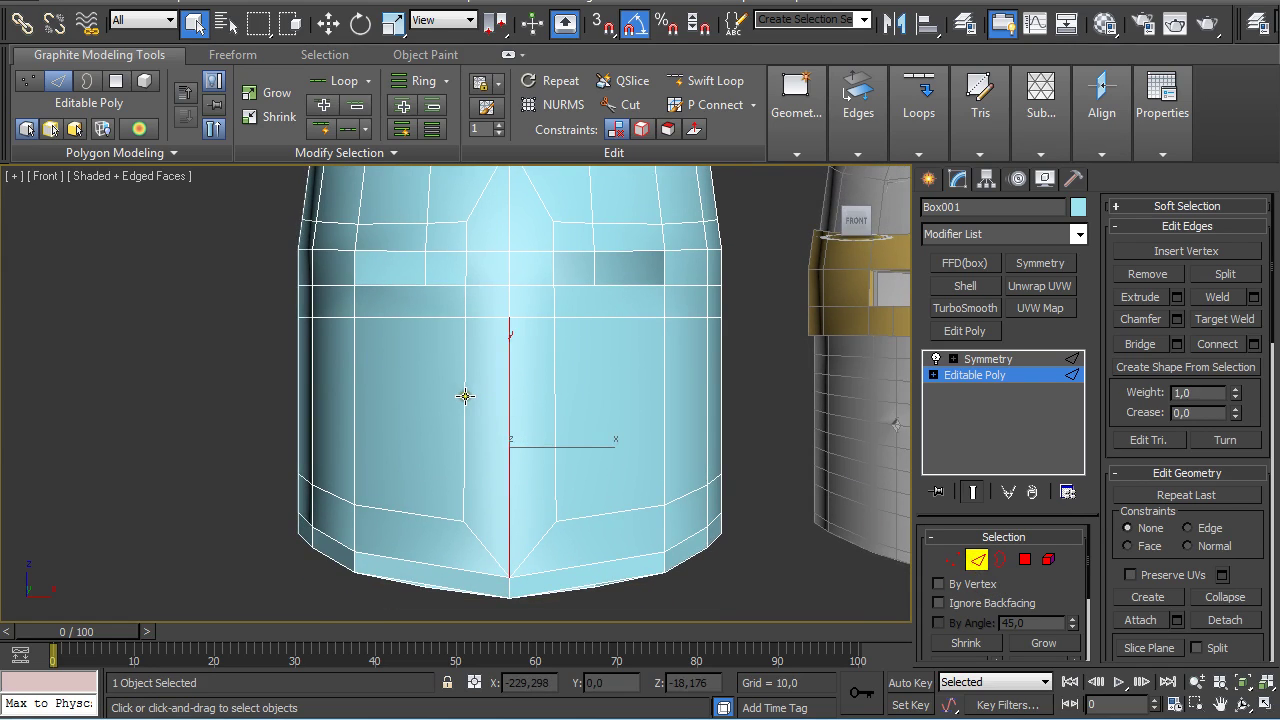
shift+click(465, 396)
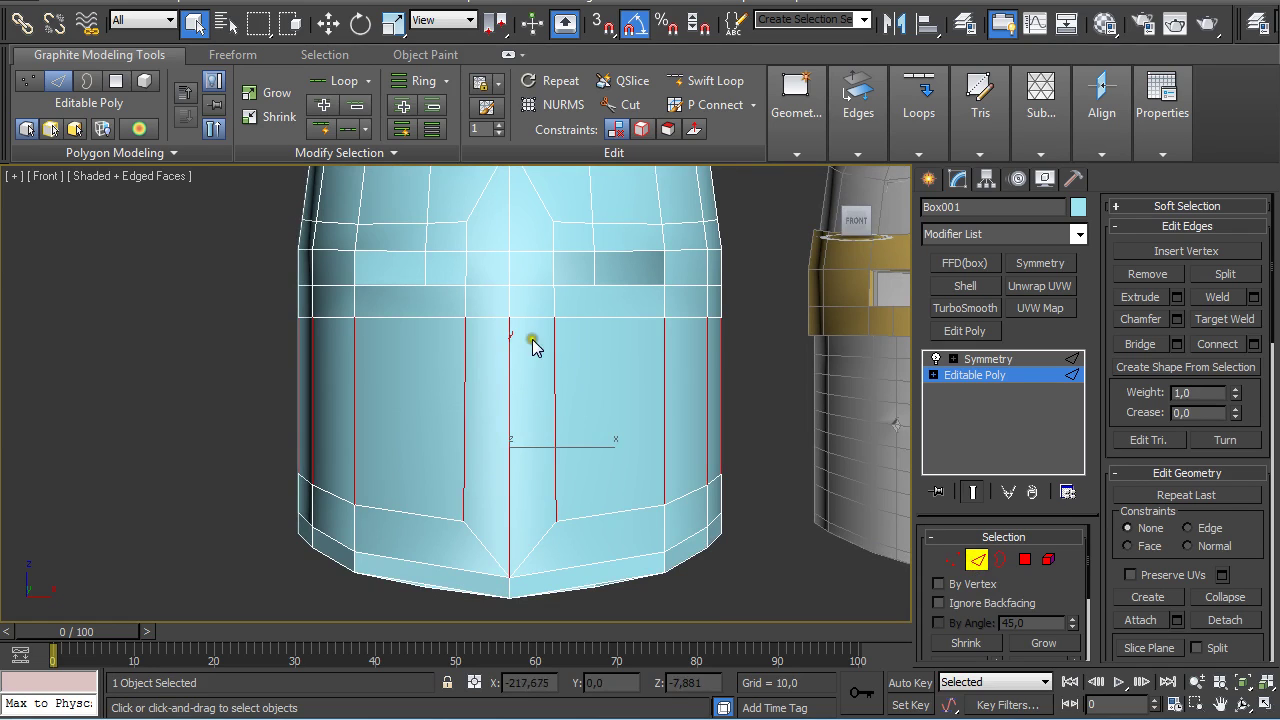
click(916, 155)
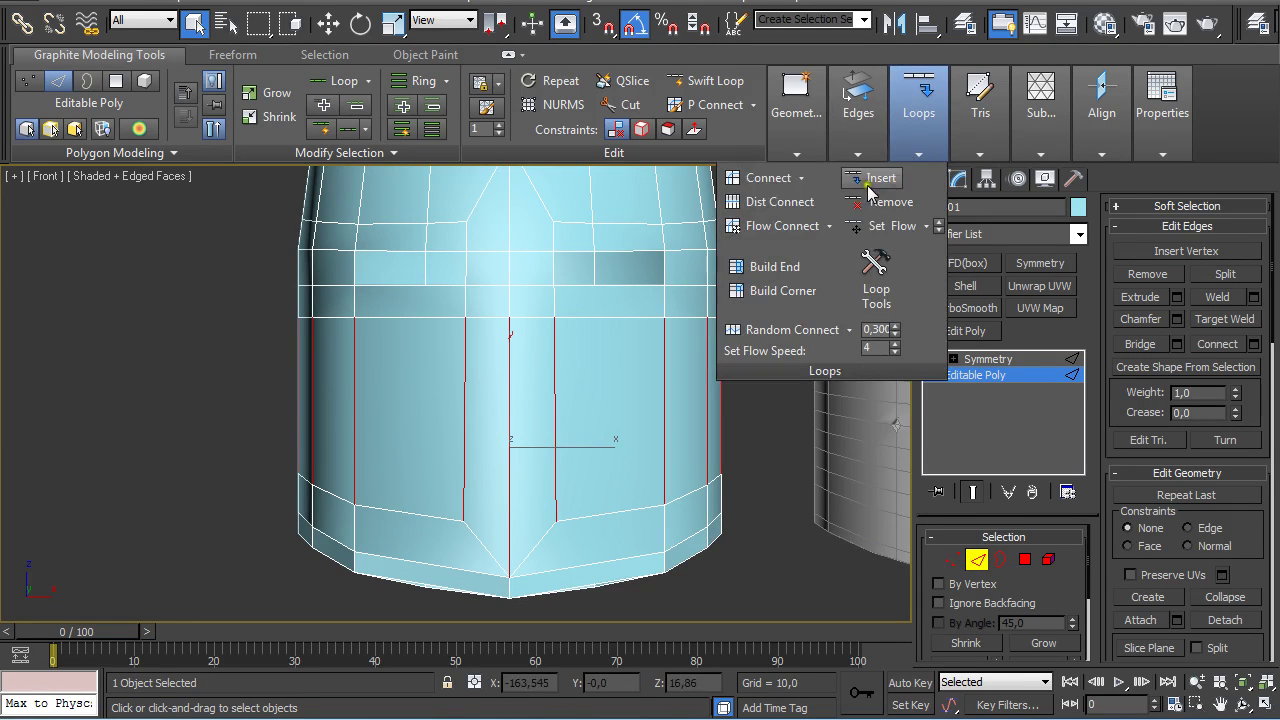
click(760, 178)
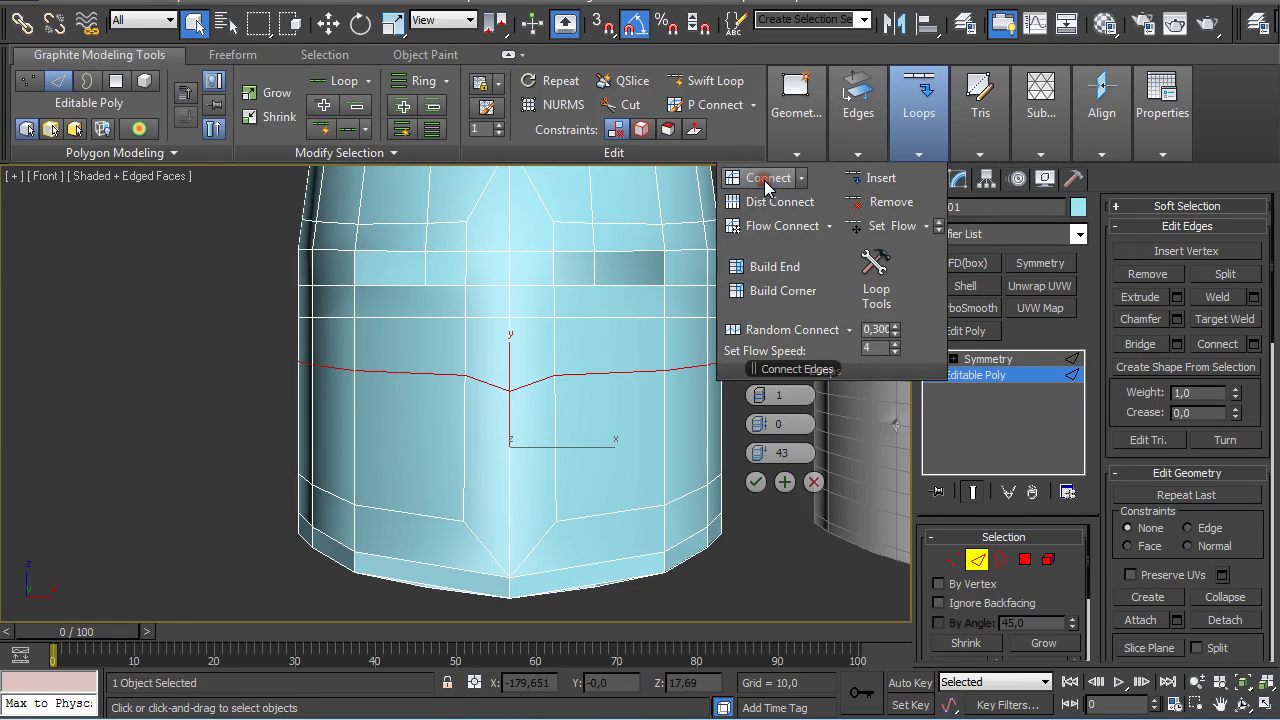
right_click(763, 453)
click(763, 395)
click(763, 395)
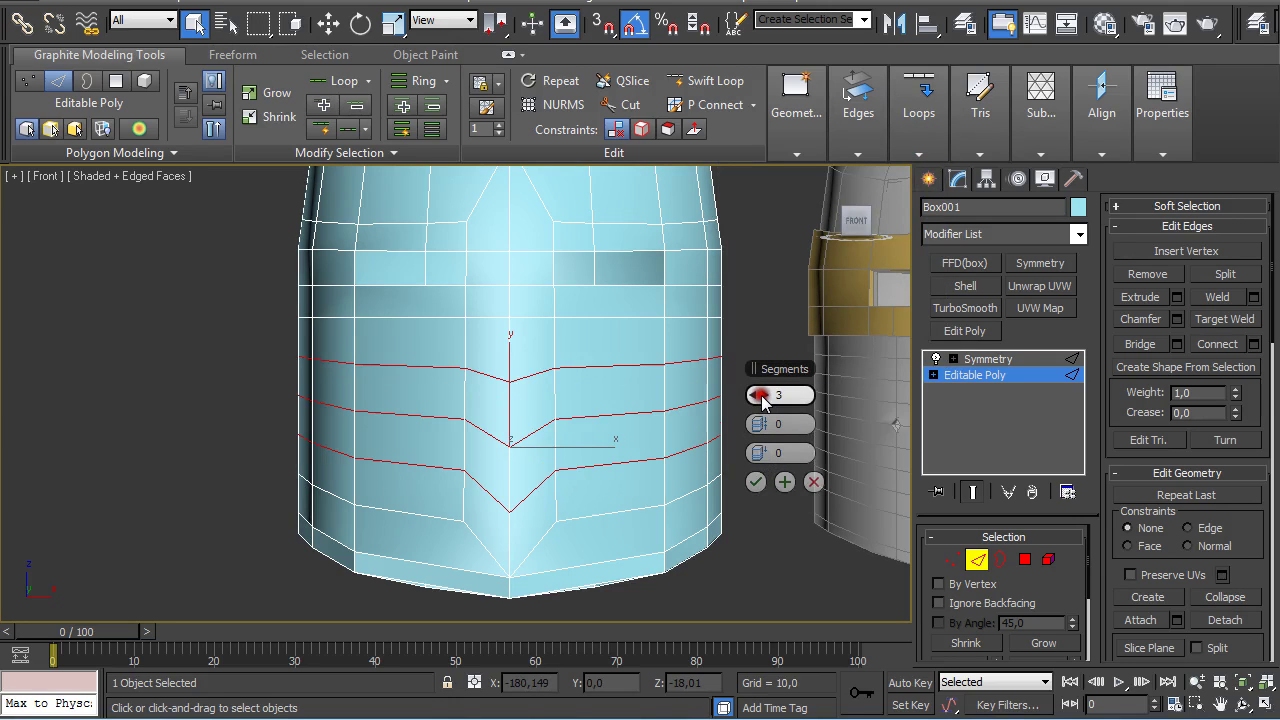
drag(762, 396, 762, 396)
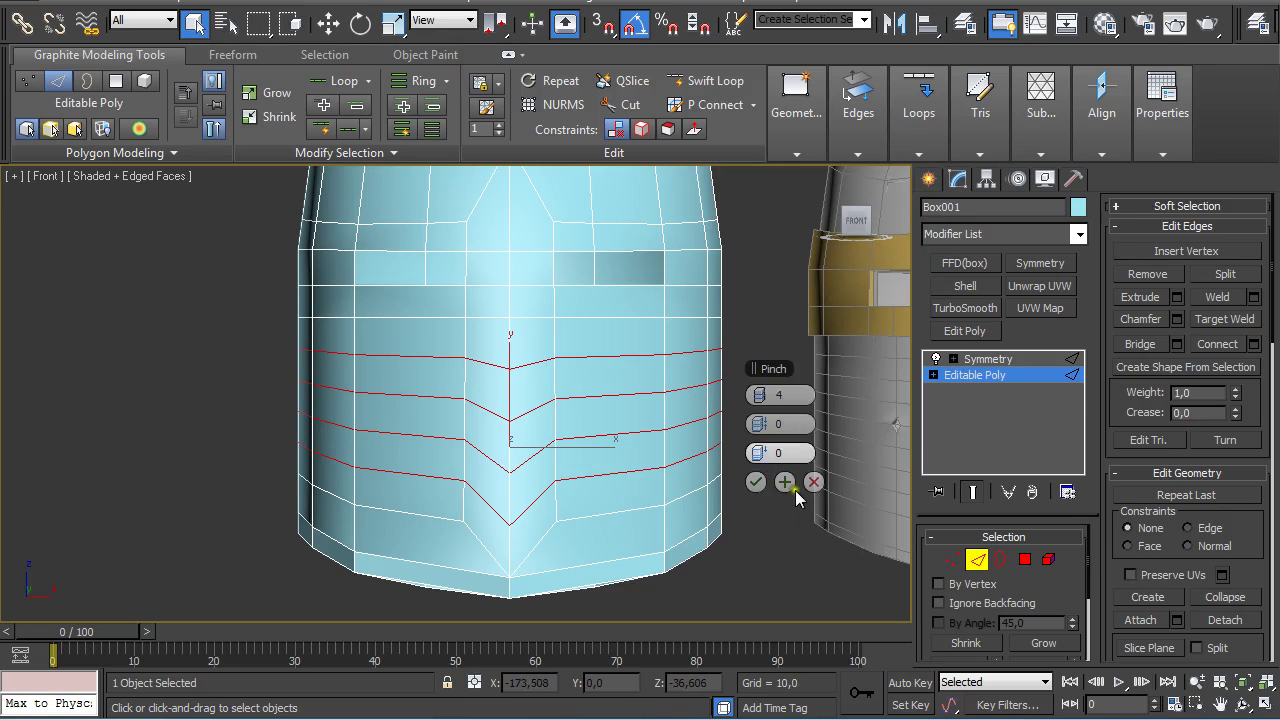
middle_drag(791, 557, 586, 534)
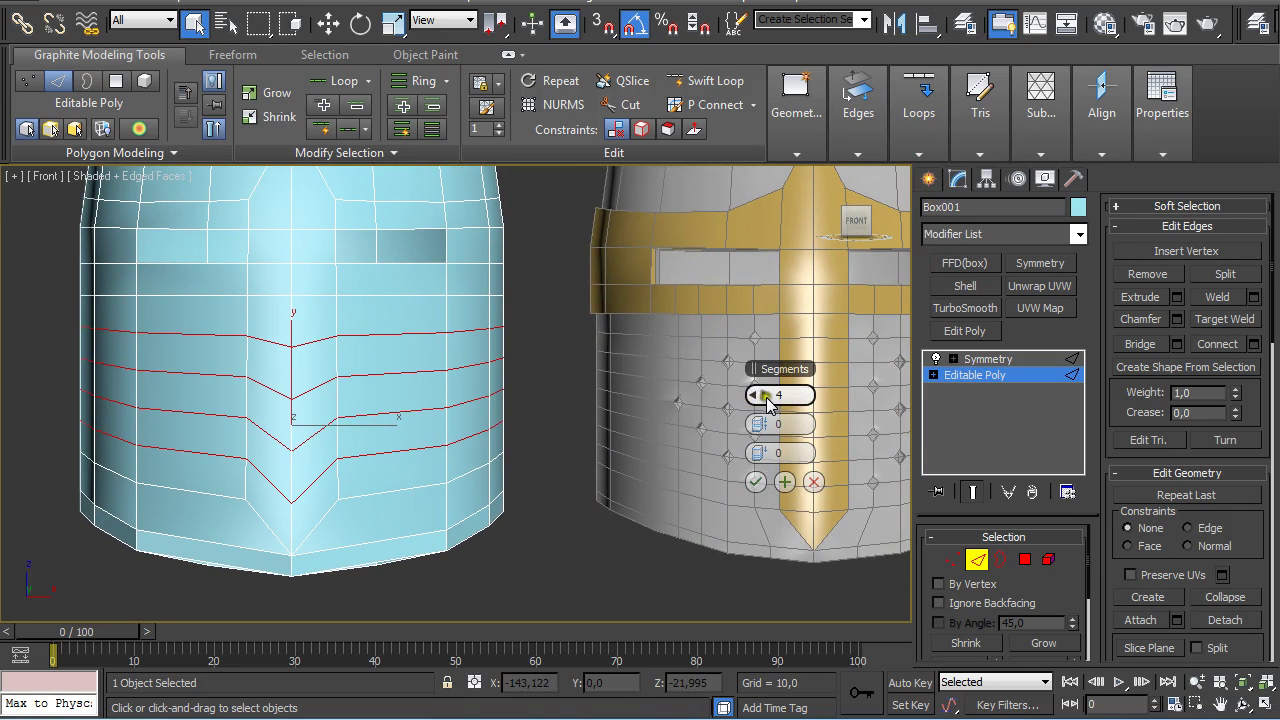
click(765, 396)
click(765, 396)
click(765, 396)
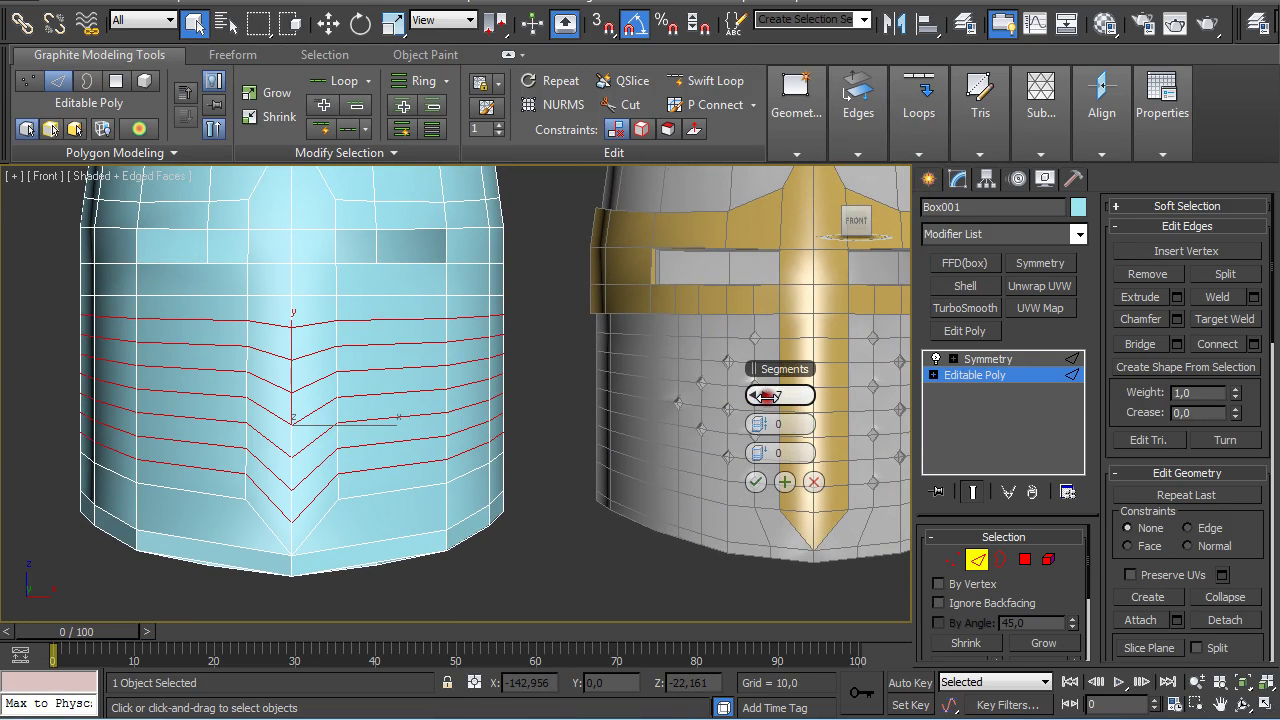
click(757, 483)
Connect the ring of horizontal edges between the nose guard and the side edge below the eye slit with 4 segments
click(221, 297)
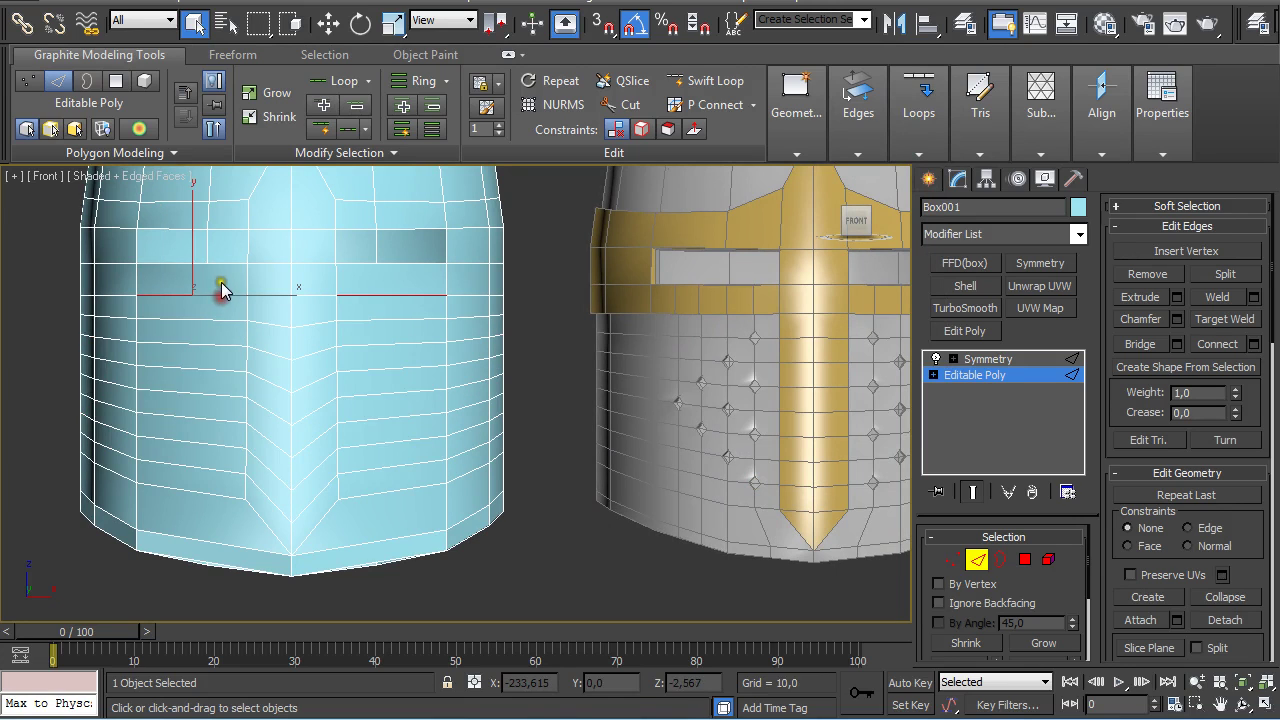
shift+click(220, 264)
mouse_move(919, 158)
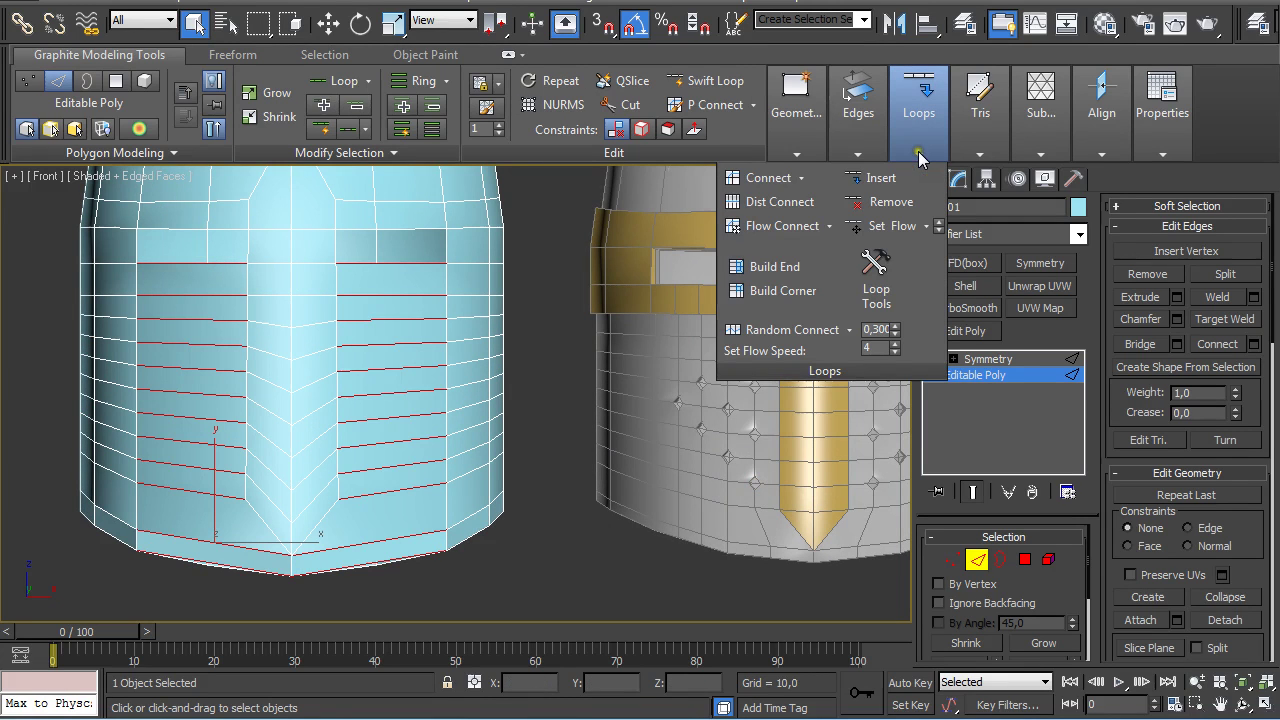
shift+click(738, 177)
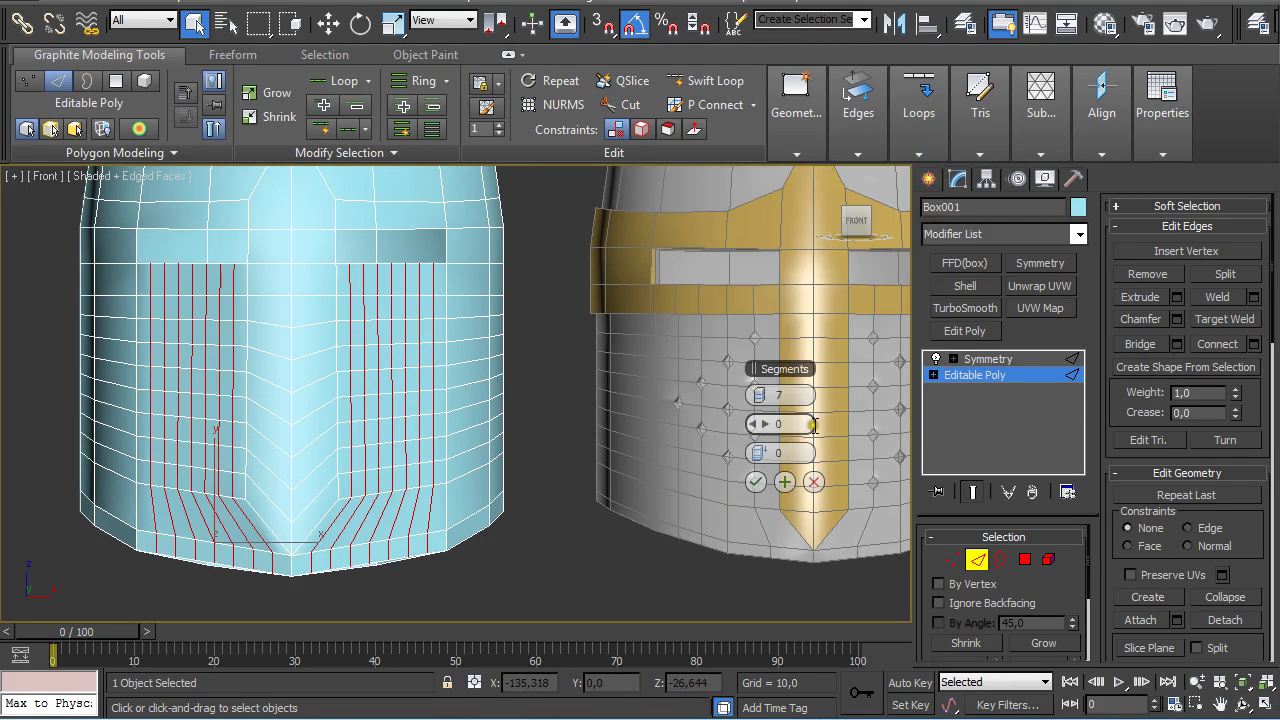
drag(772, 400, 761, 399)
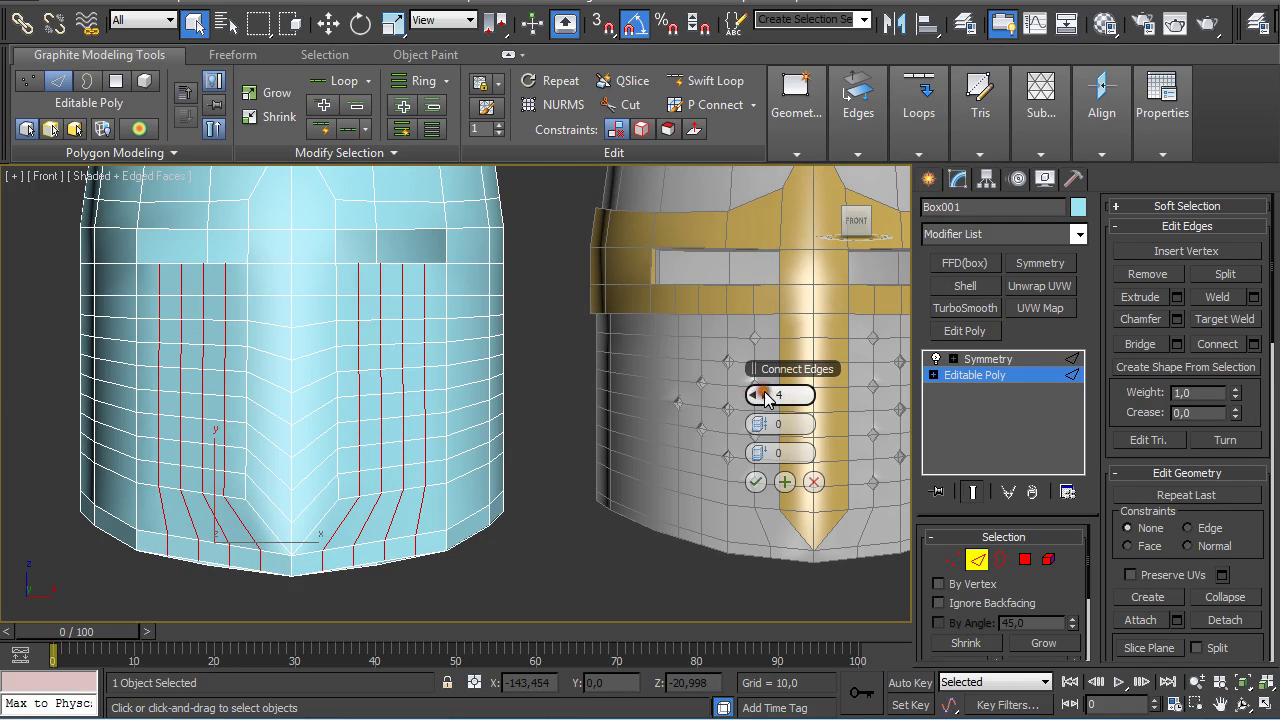
click(755, 483)
Chamfer ten staggered vertices on the lower face grid by 1.0, matching the reference's triangular breathing-hole pattern
scroll(326, 380, up, 5)
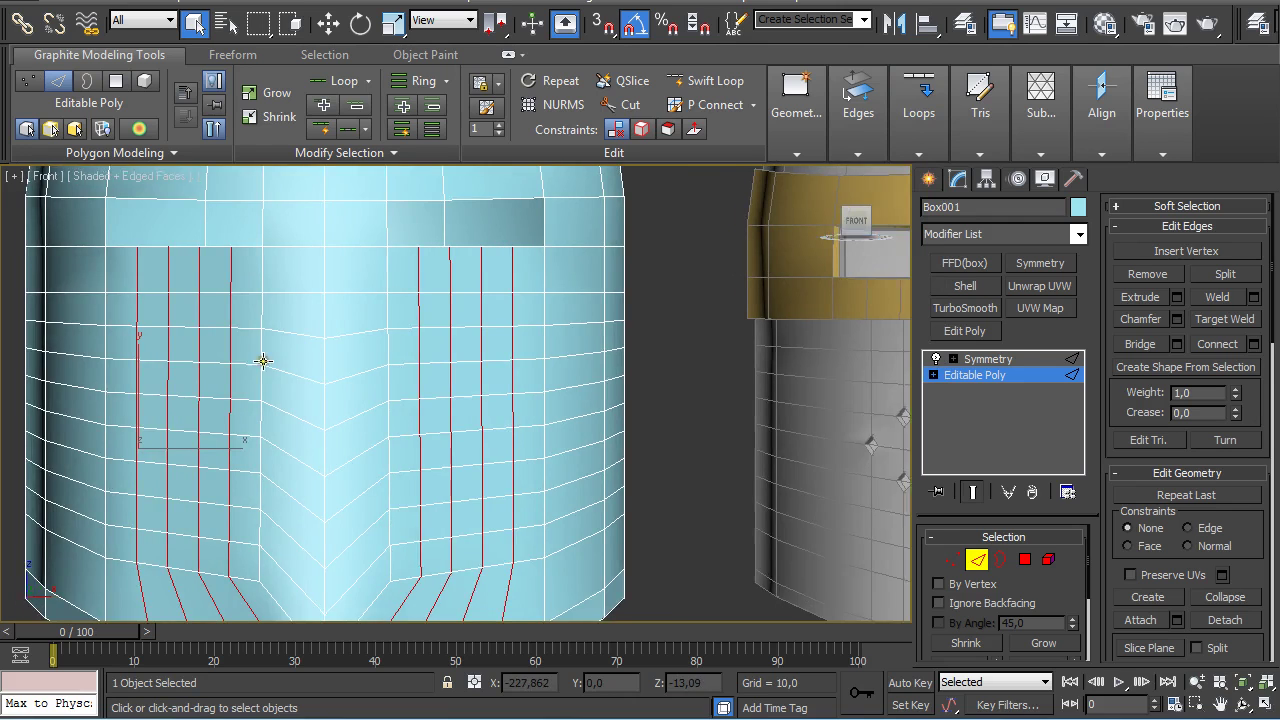
key(1)
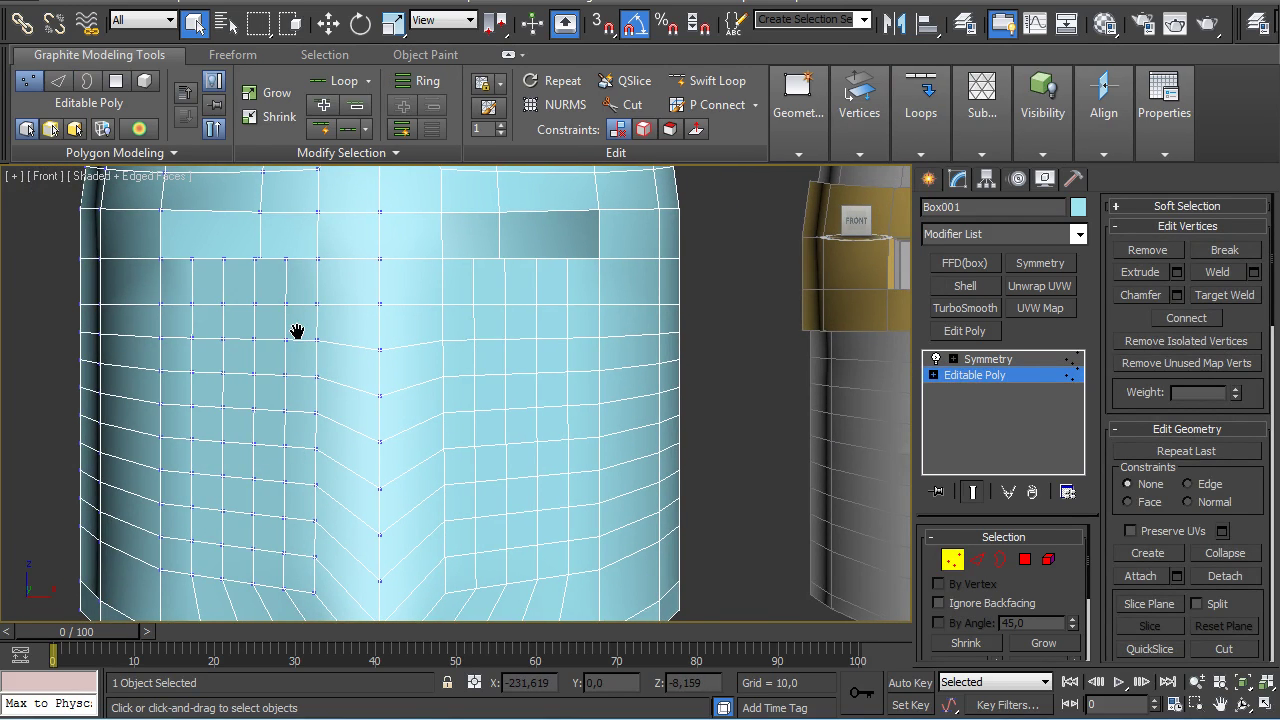
scroll(310, 340, down, 2)
click(335, 356)
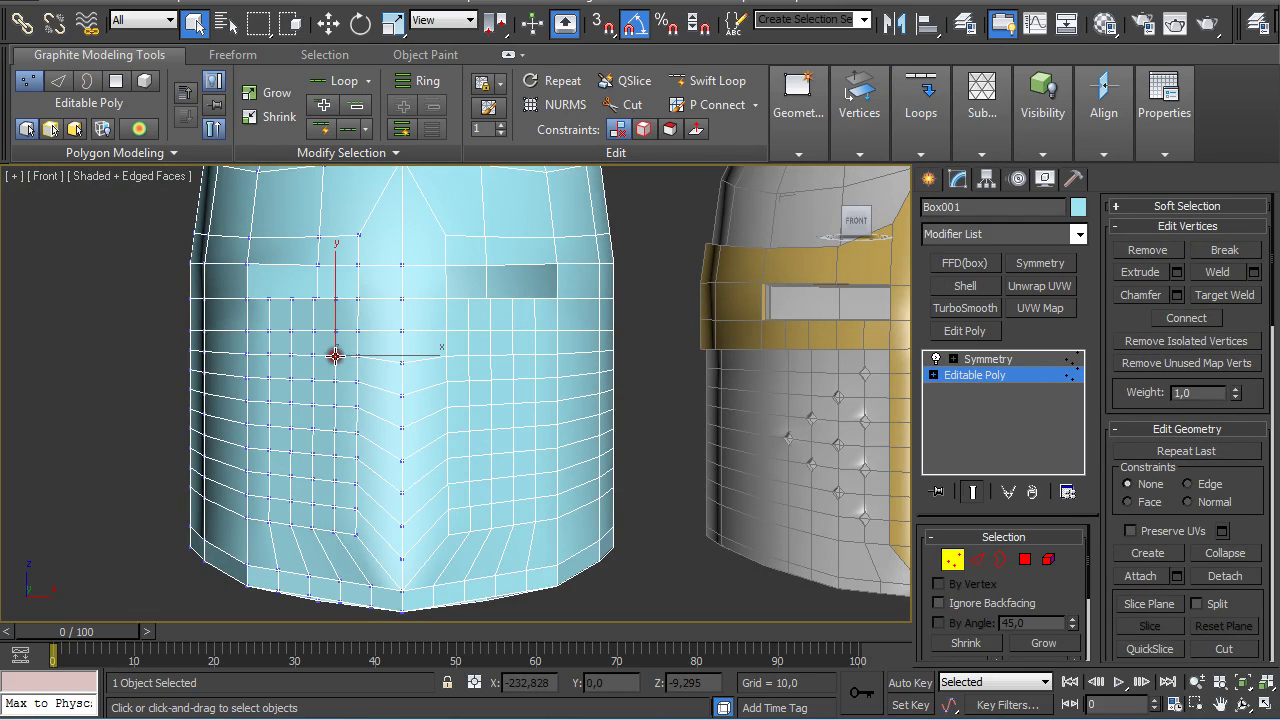
ctrl+click(335, 455)
ctrl+click(335, 506)
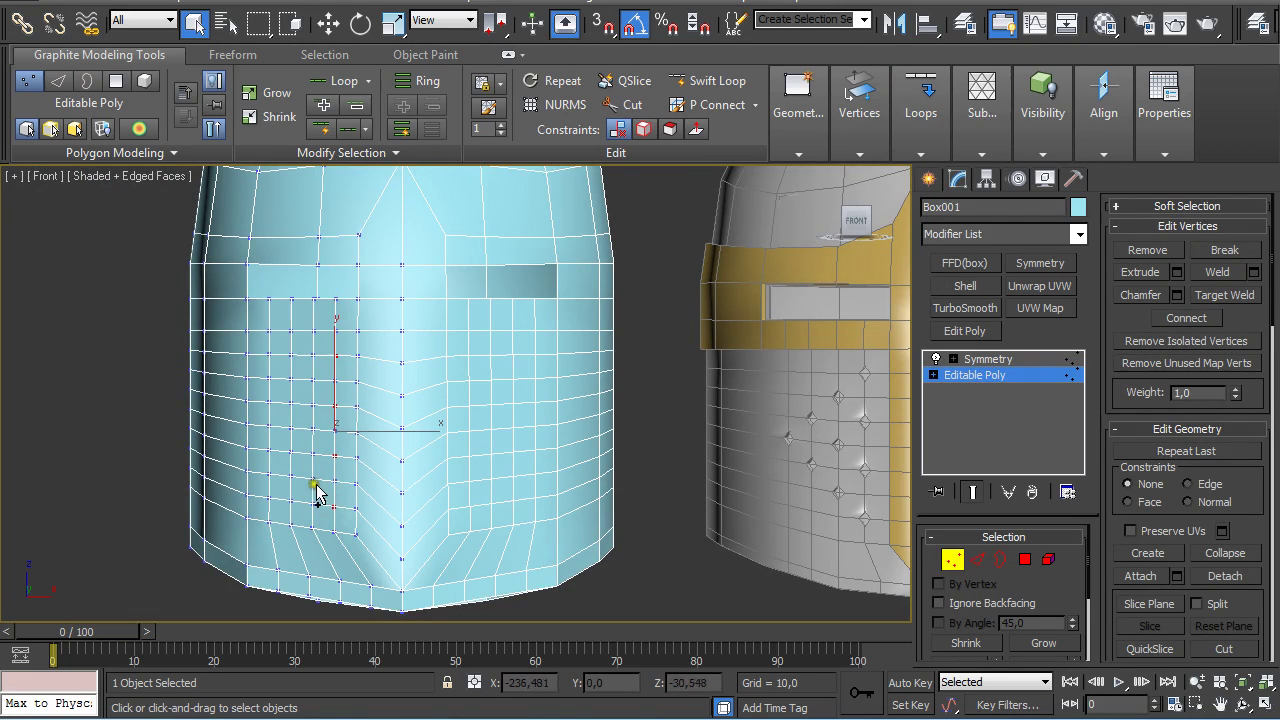
ctrl+click(312, 480)
drag(318, 449, 320, 397)
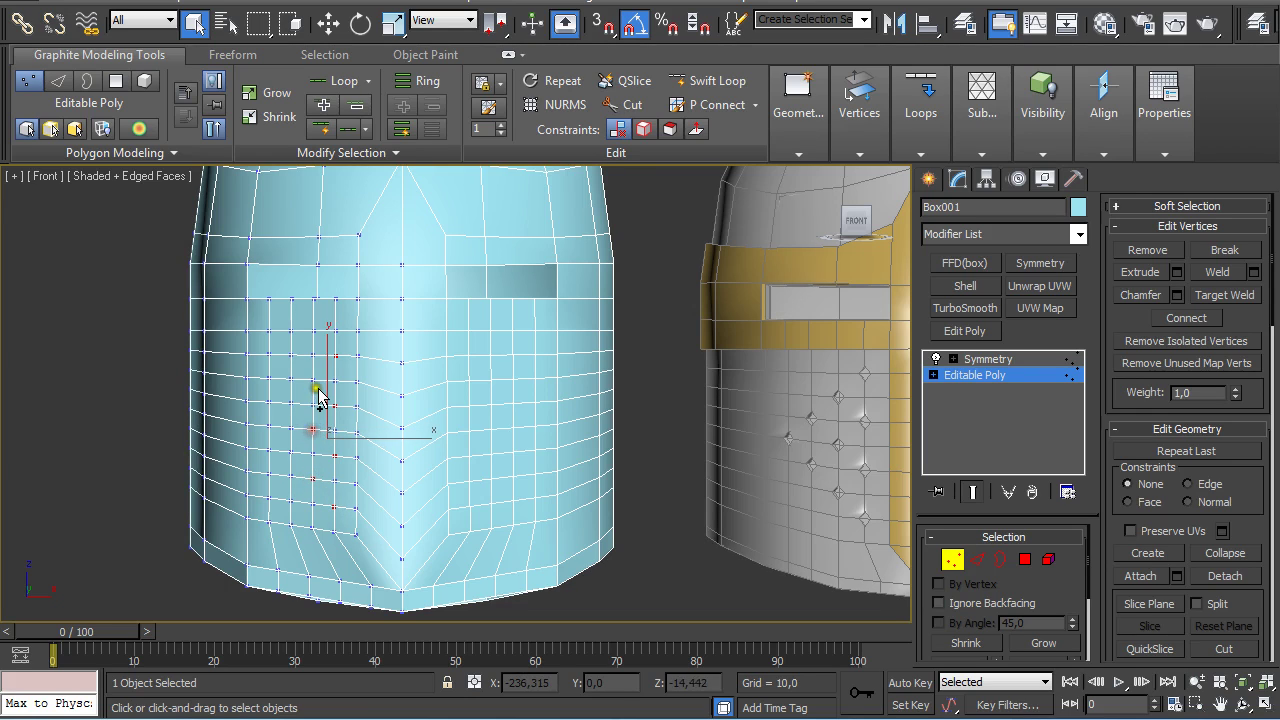
ctrl+click(312, 381)
ctrl+click(292, 403)
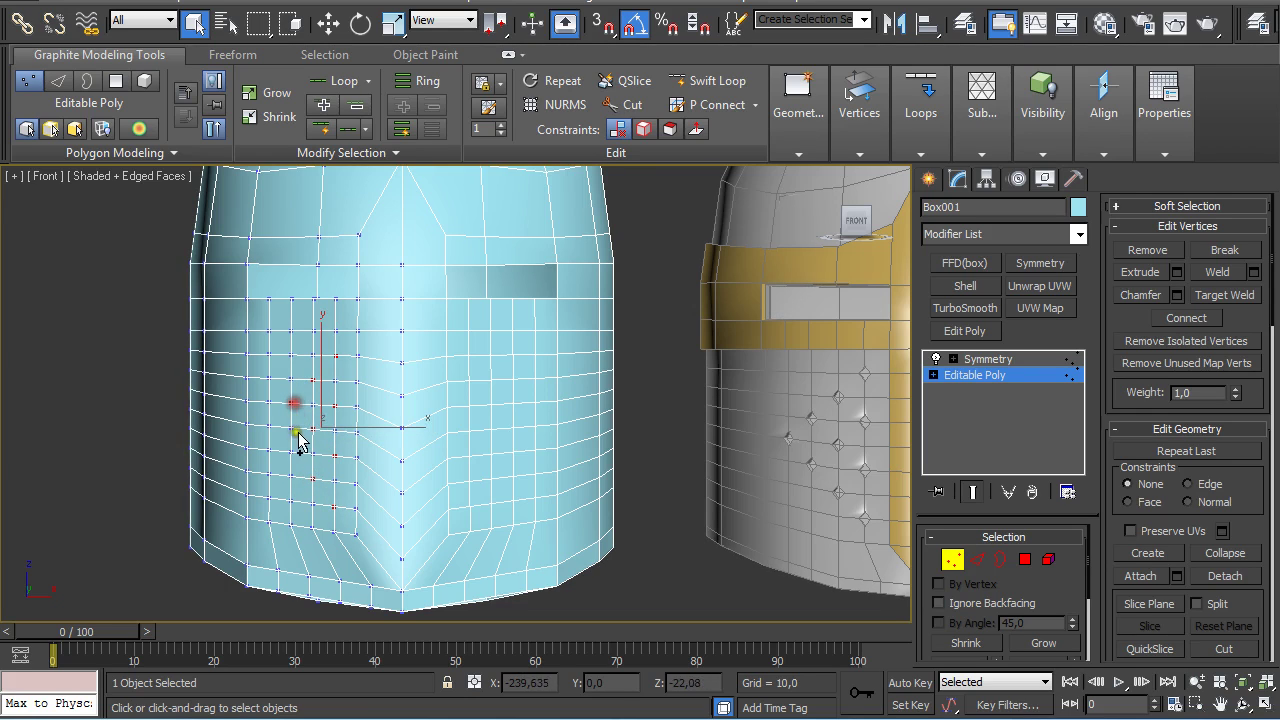
ctrl+click(289, 451)
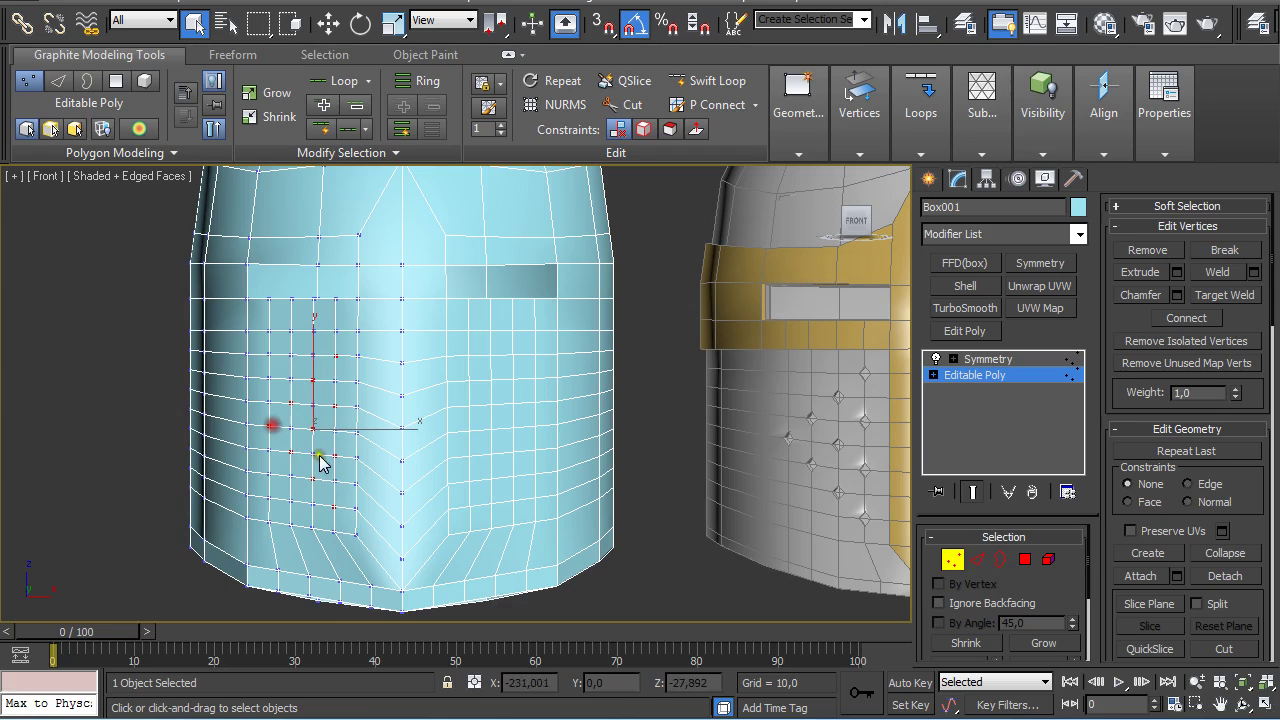
mouse_move(848, 155)
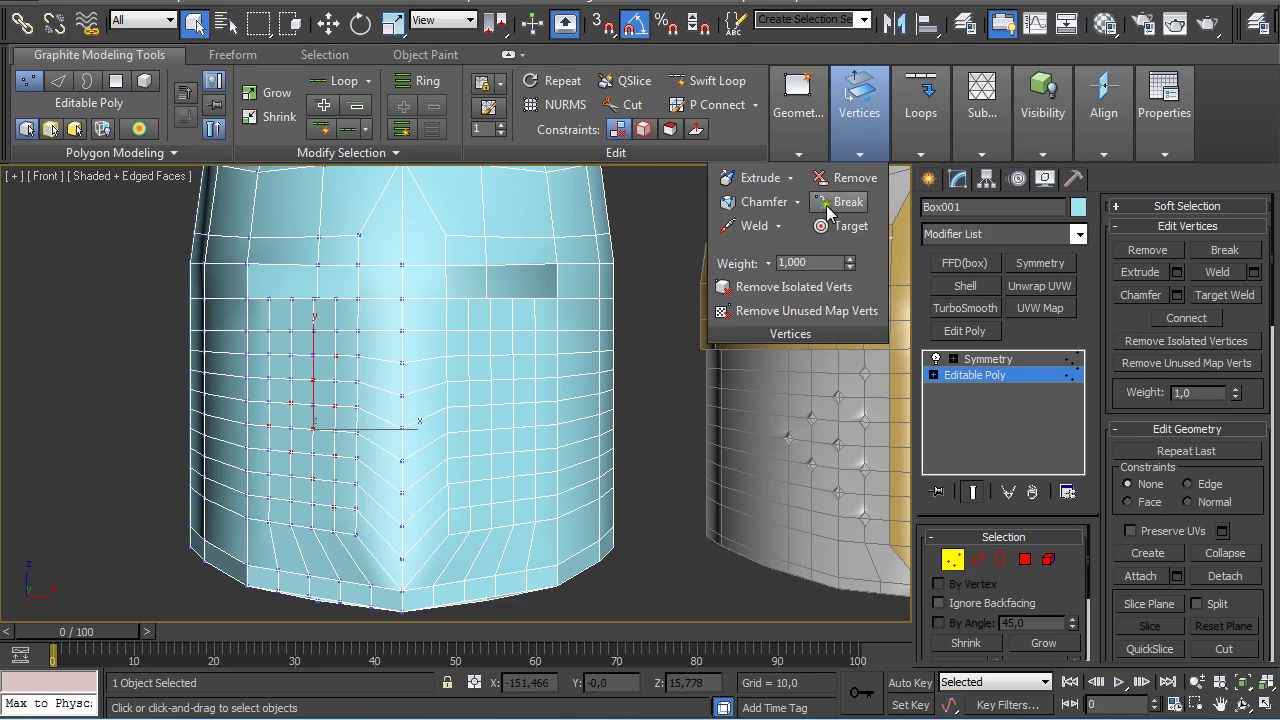
click(760, 202)
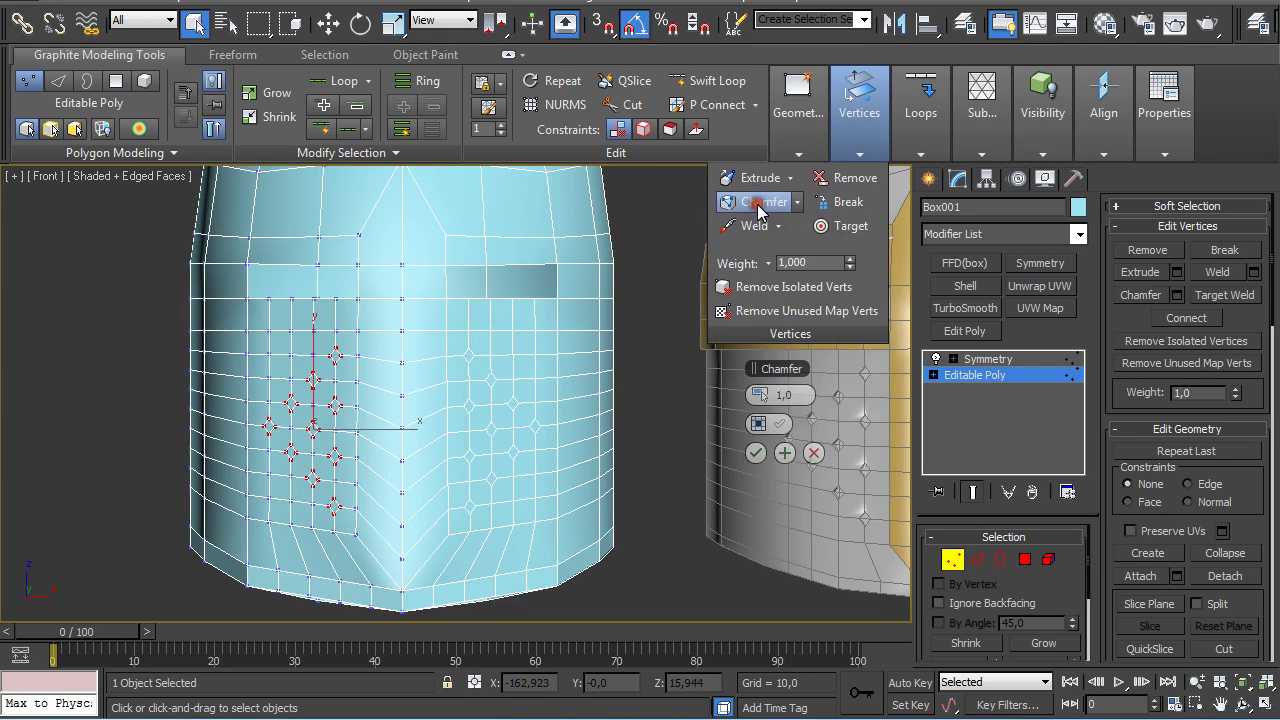
click(755, 452)
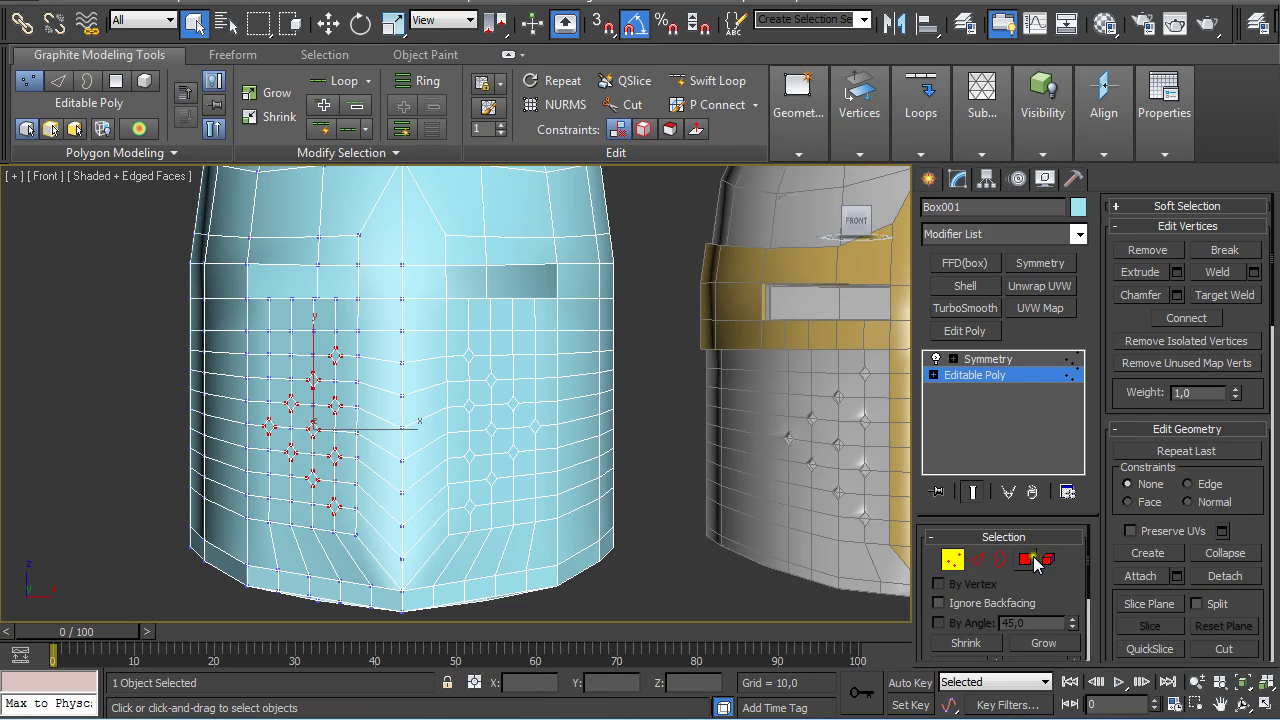
Convert the vertex selection to polygons, deselect everything except the small diamonds, and delete those to open the breathing holes
click(1027, 558)
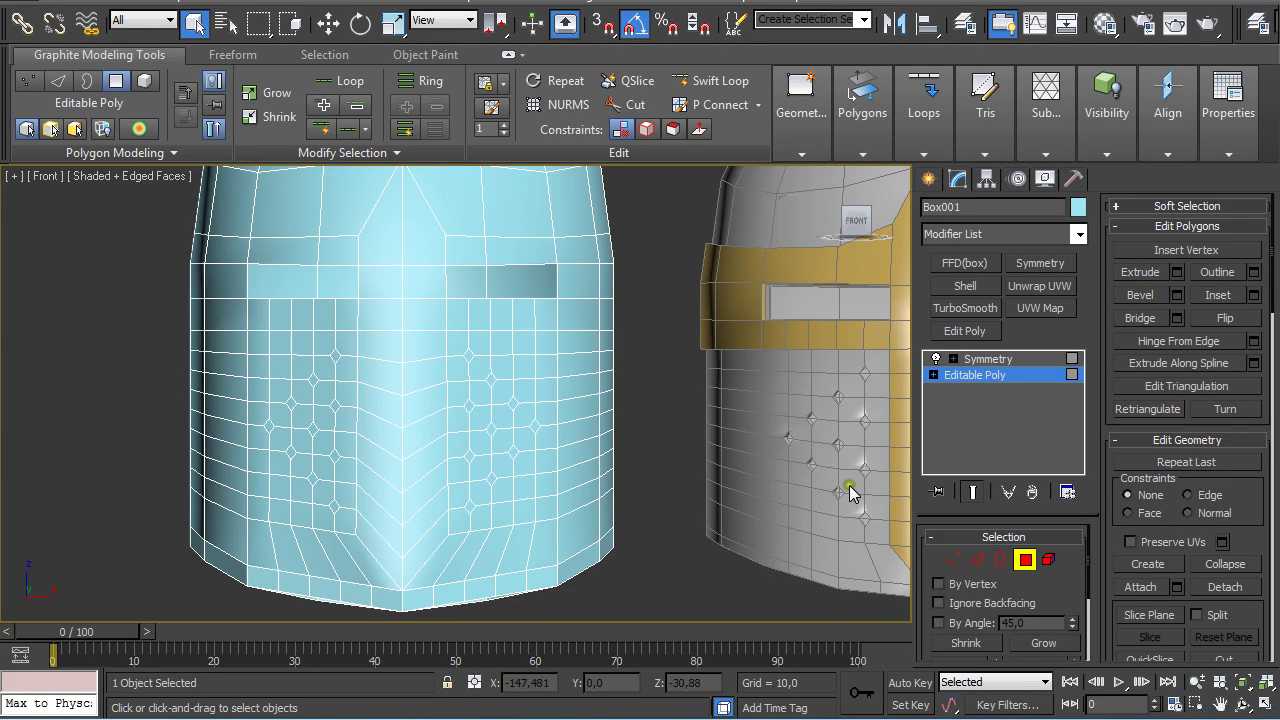
click(945, 560)
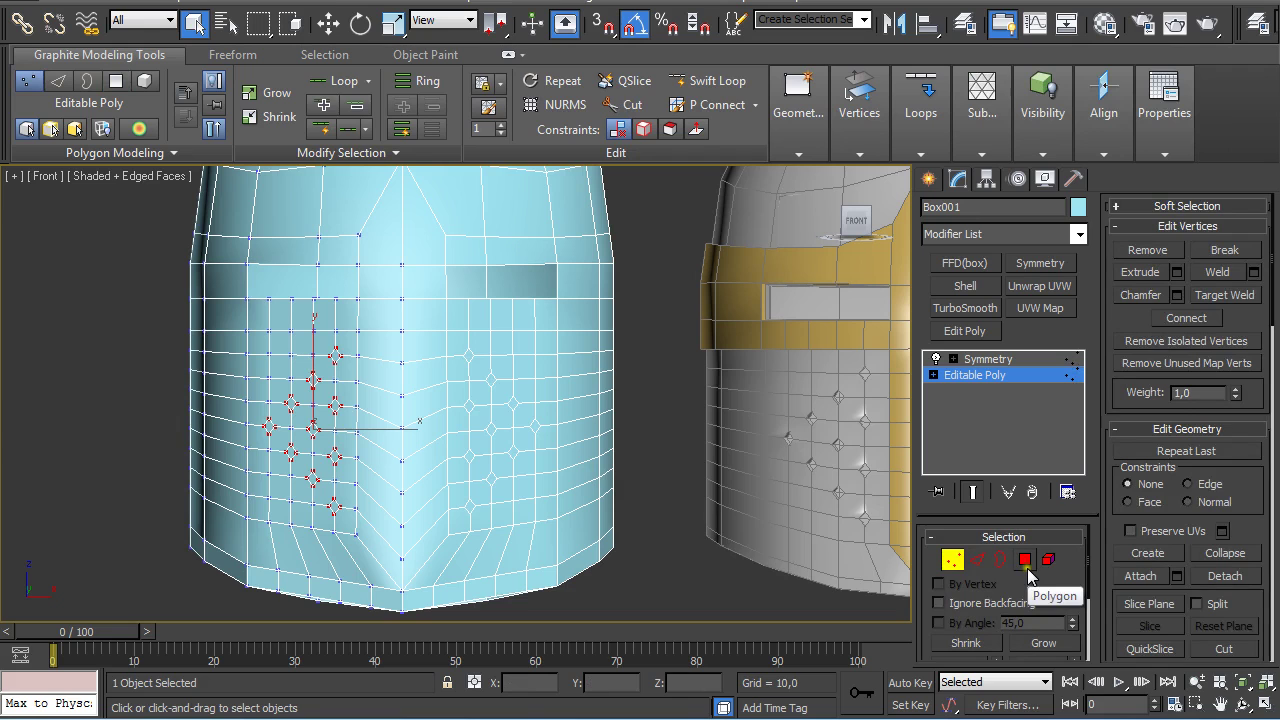
ctrl+click(1023, 566)
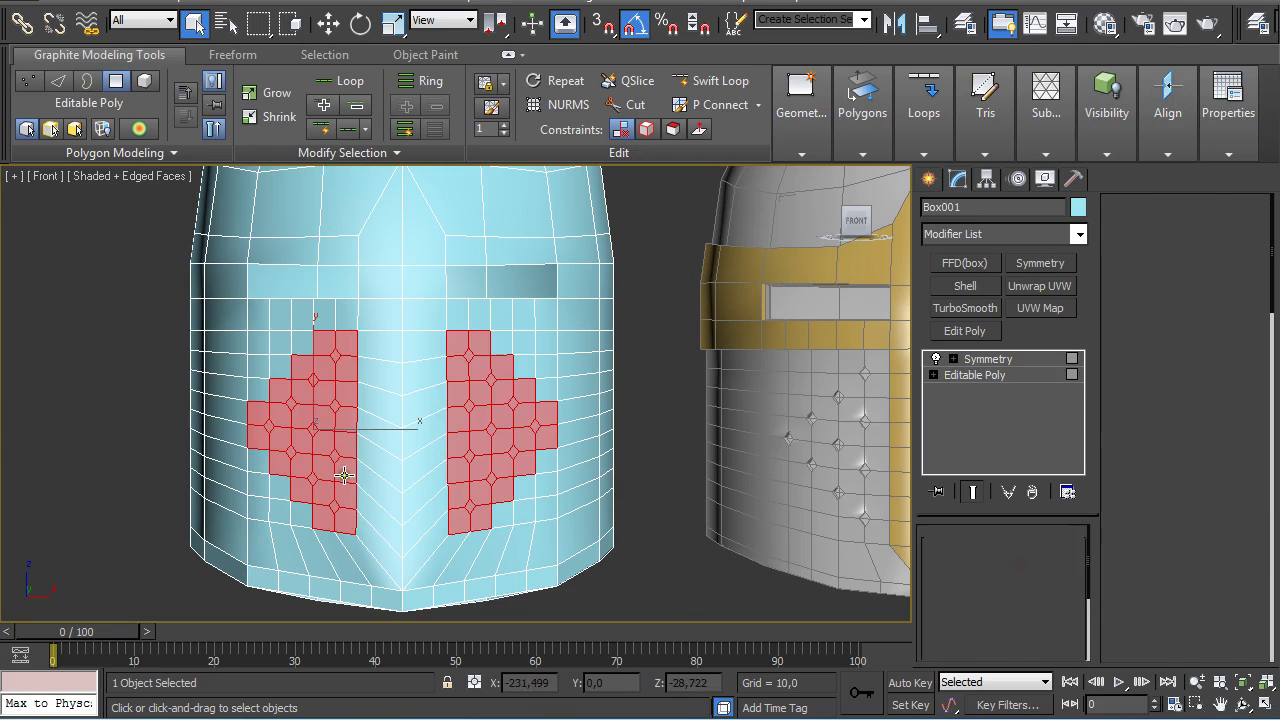
scroll(343, 468, up, 2)
middle_drag(343, 468, 437, 413)
alt+drag(471, 573, 366, 523)
alt+drag(333, 278, 330, 490)
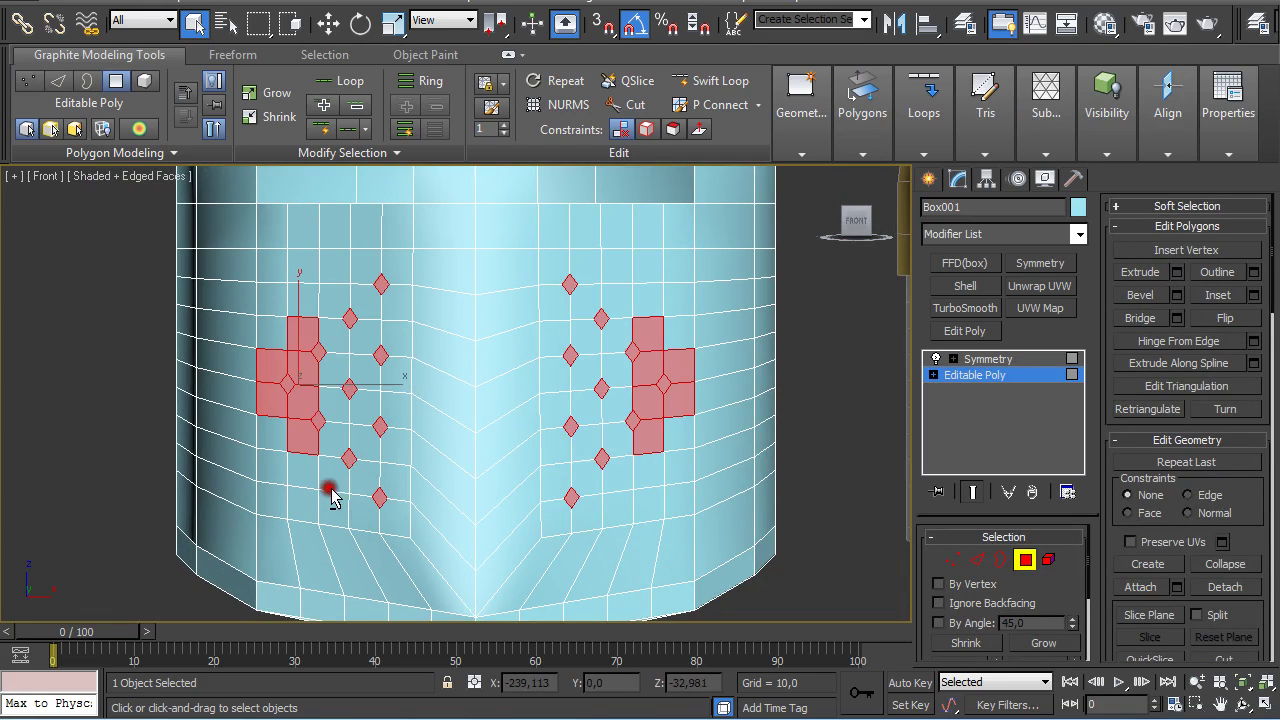
alt+drag(303, 402, 263, 429)
key(Delete)
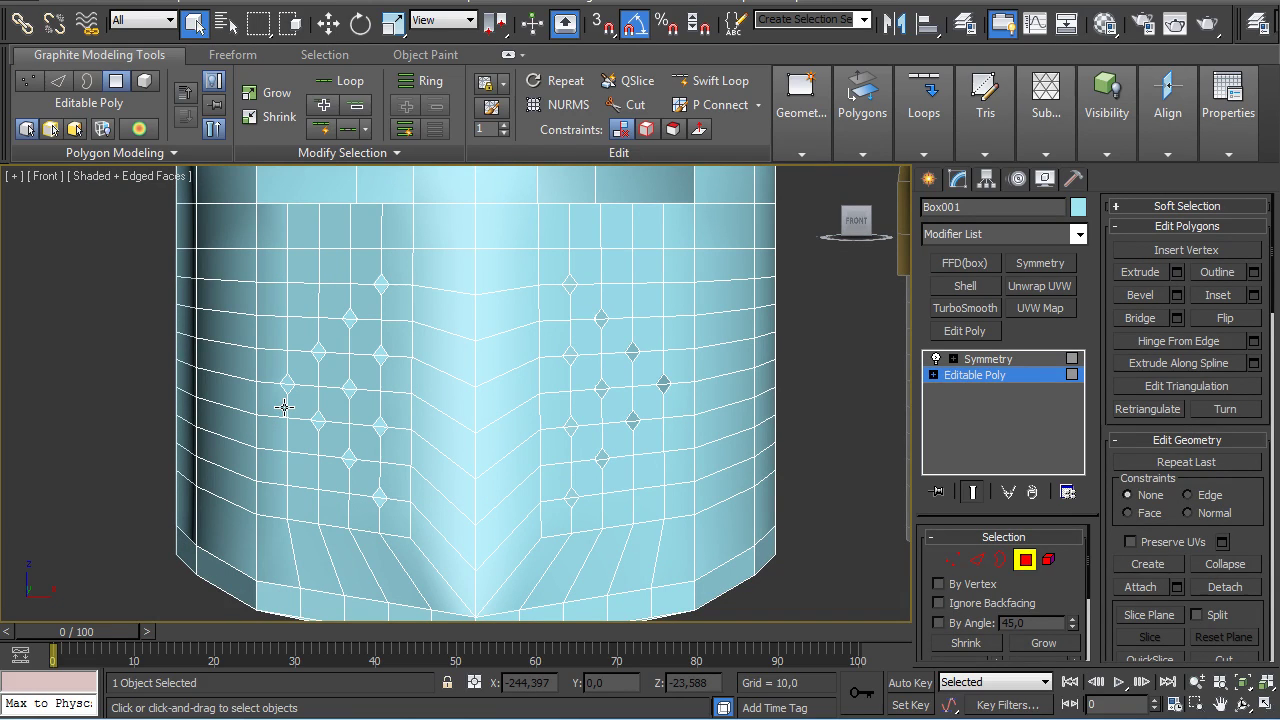
scroll(324, 320, down, 4)
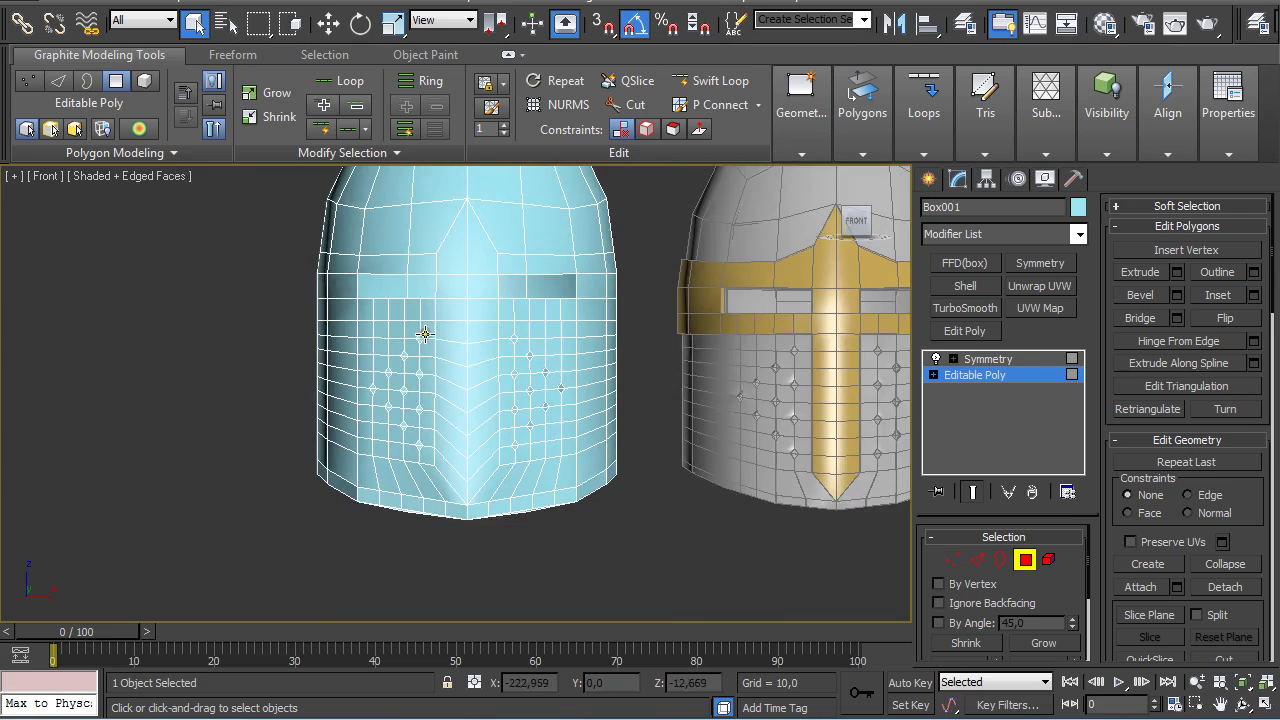
click(1025, 561)
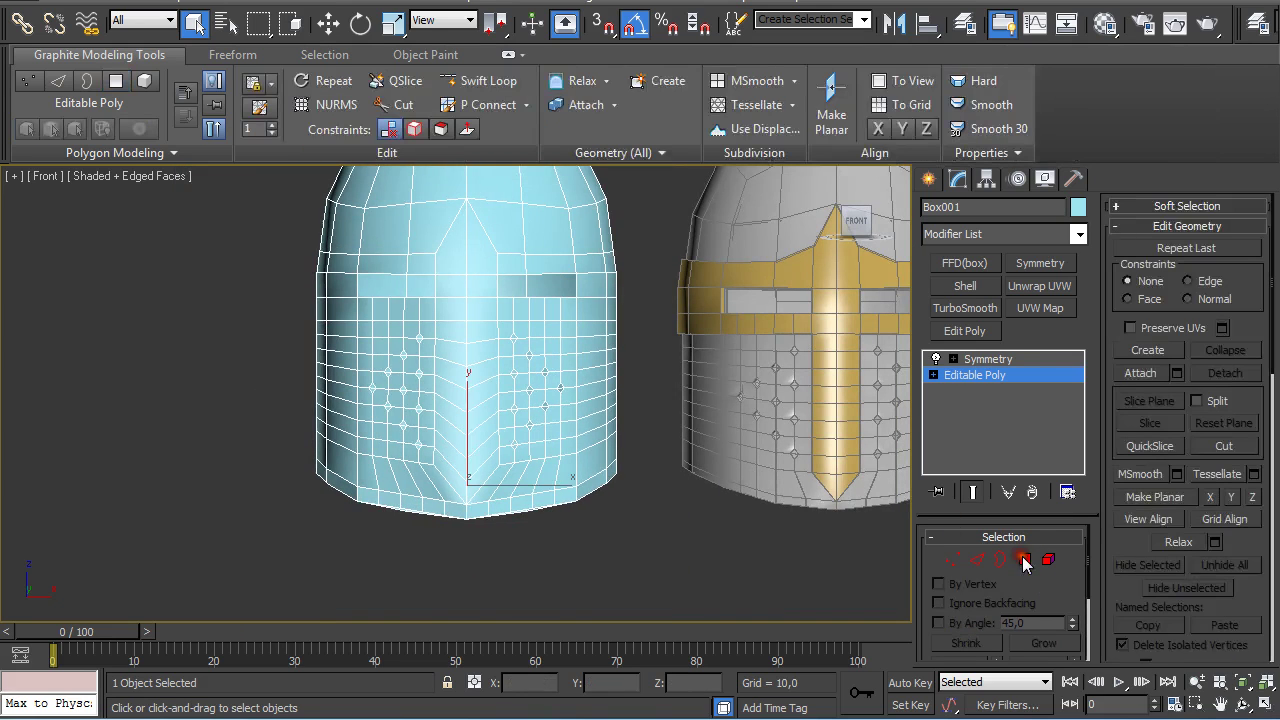
Collapse the Symmetry modifier into the helmet's editable poly
click(980, 362)
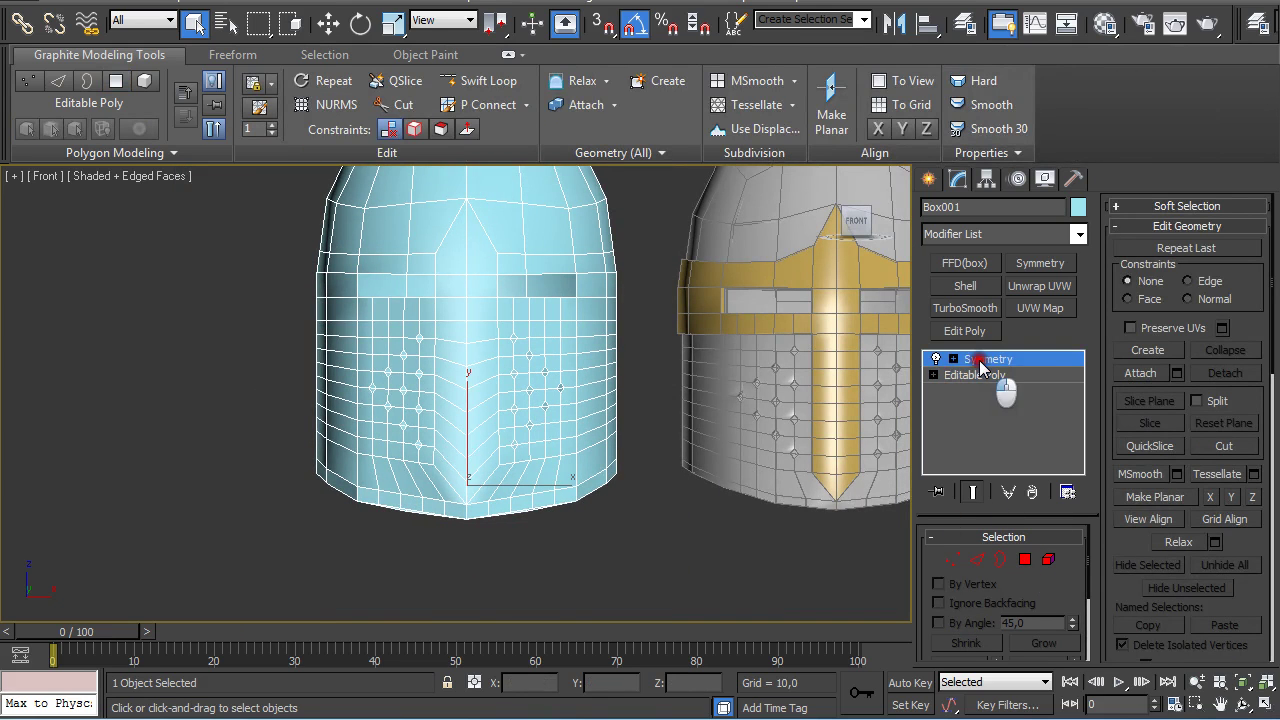
right_click(978, 362)
click(1041, 541)
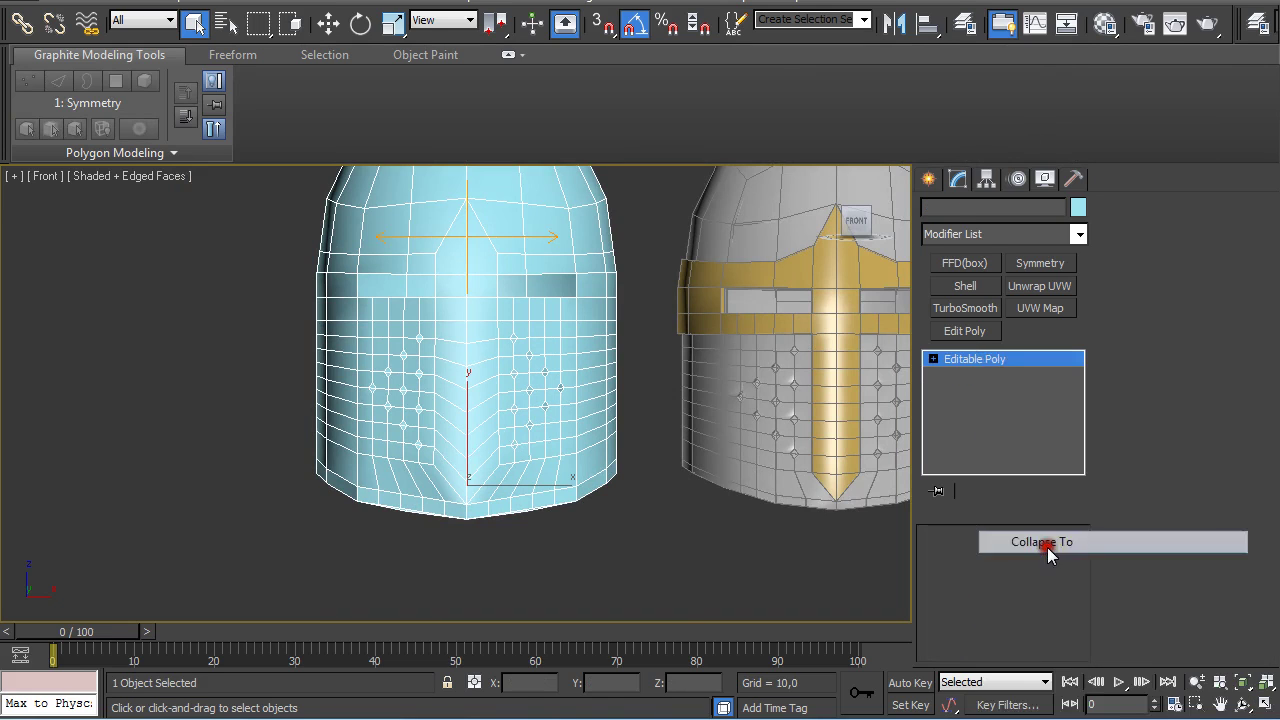
Apply a Shell modifier to the helmet with an outer amount of 2
click(965, 287)
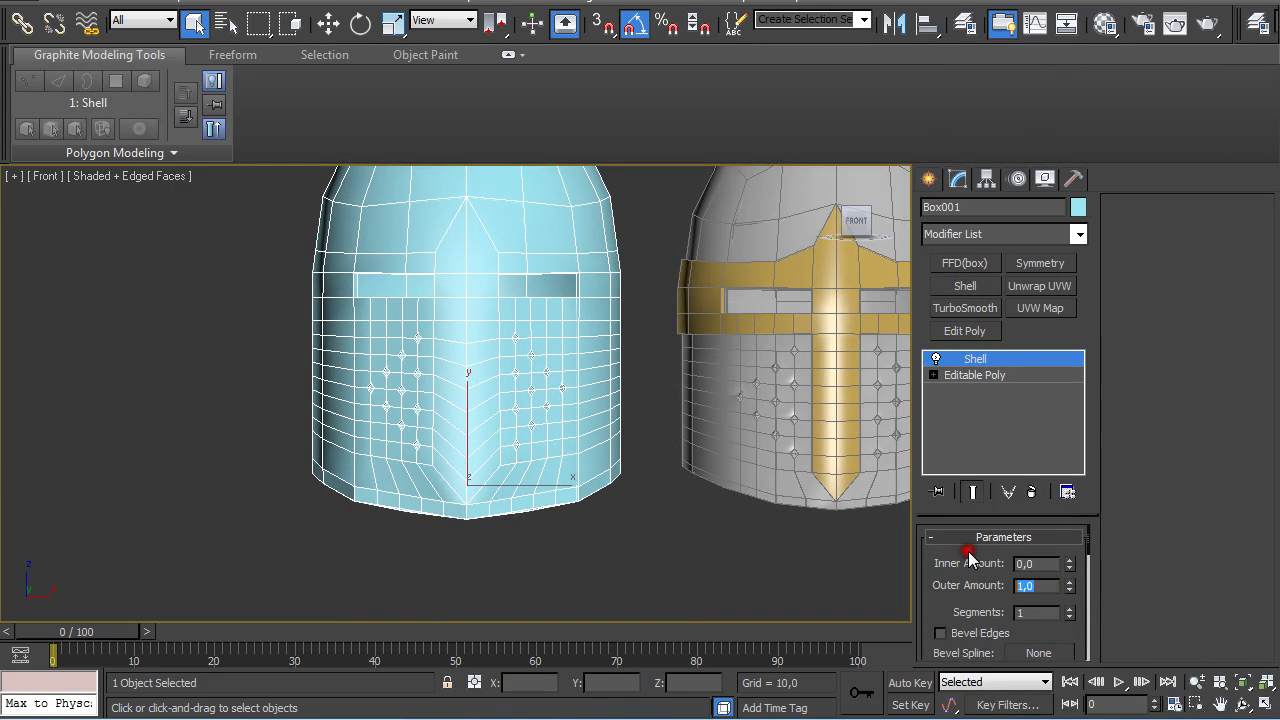
text(2)
key(Return)
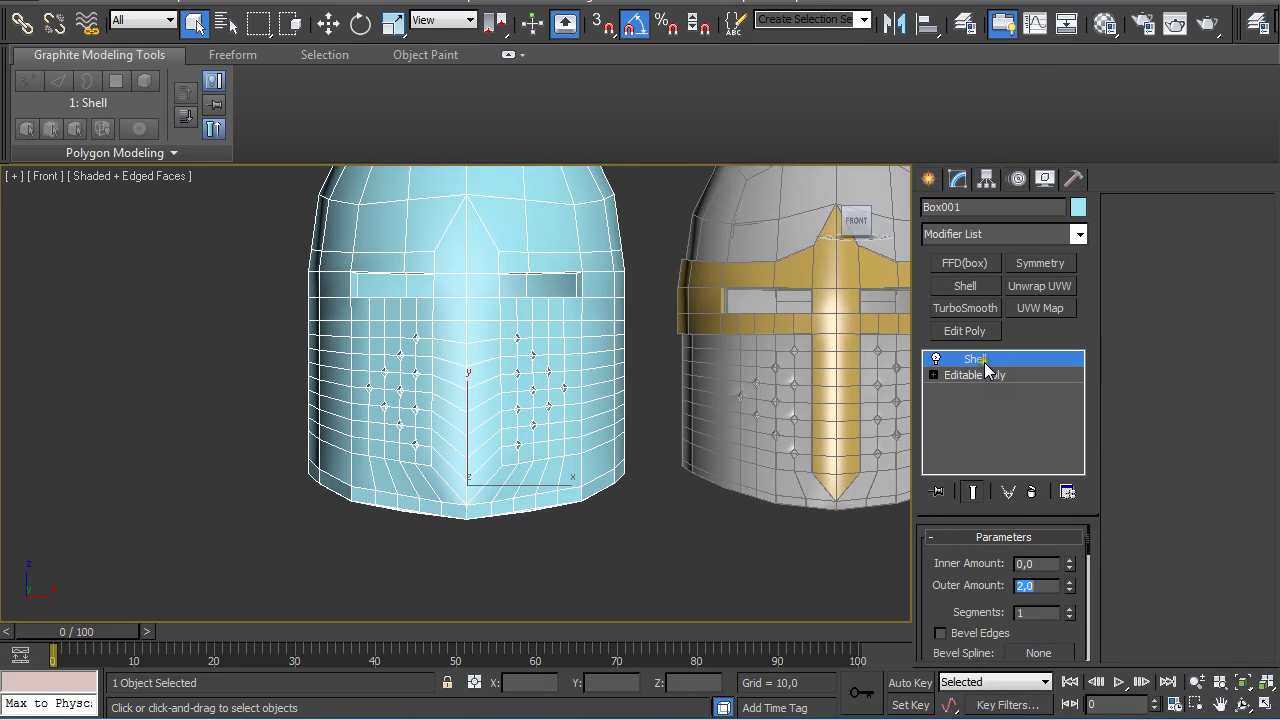
Convert the shelled helmet to an Editable Mesh and then to an Editable Poly
right_click(985, 368)
click(1041, 541)
right_click(975, 360)
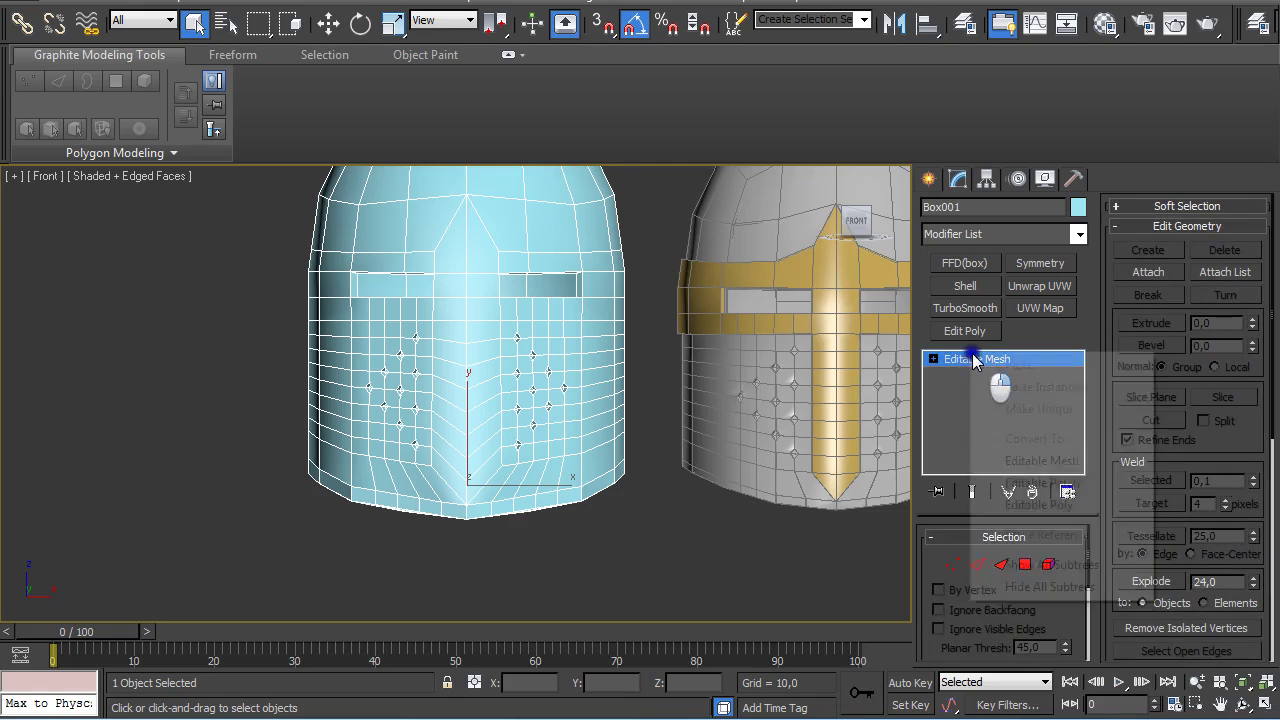
click(1030, 505)
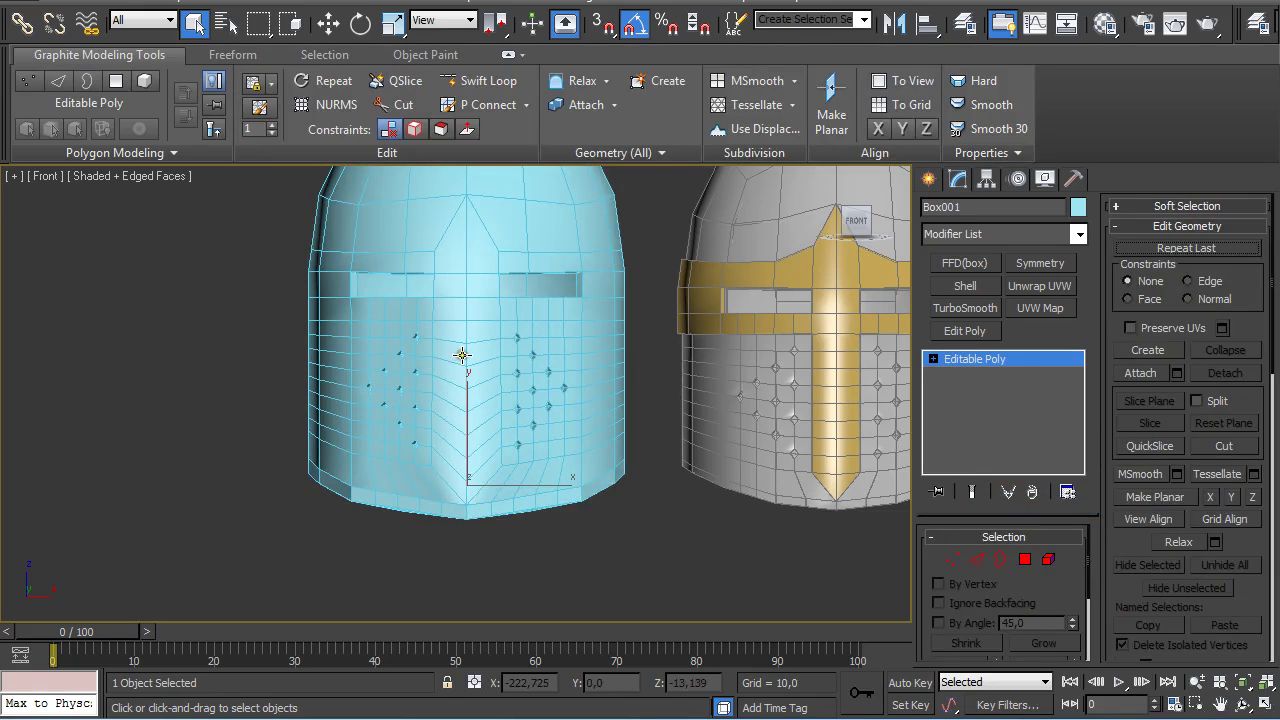
Change the helmet's object color to a light gray from the custom colors
alt+middle_drag(730, 554, 646, 546)
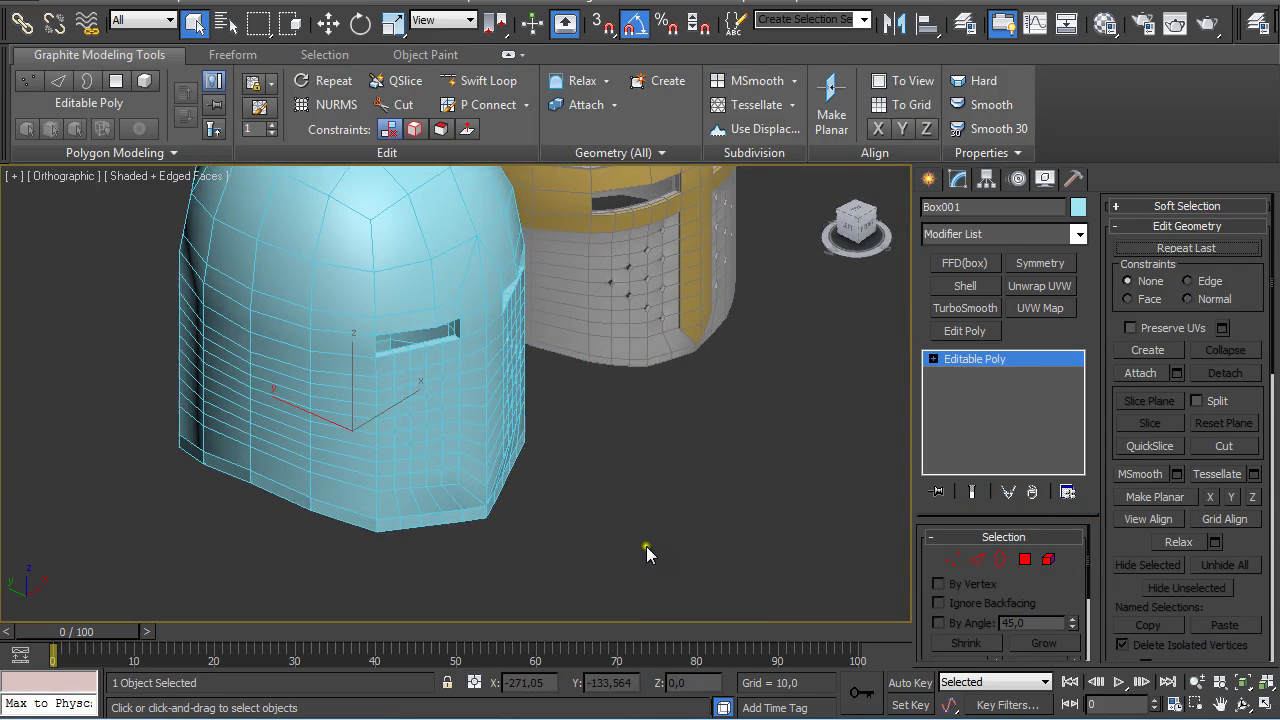
click(645, 536)
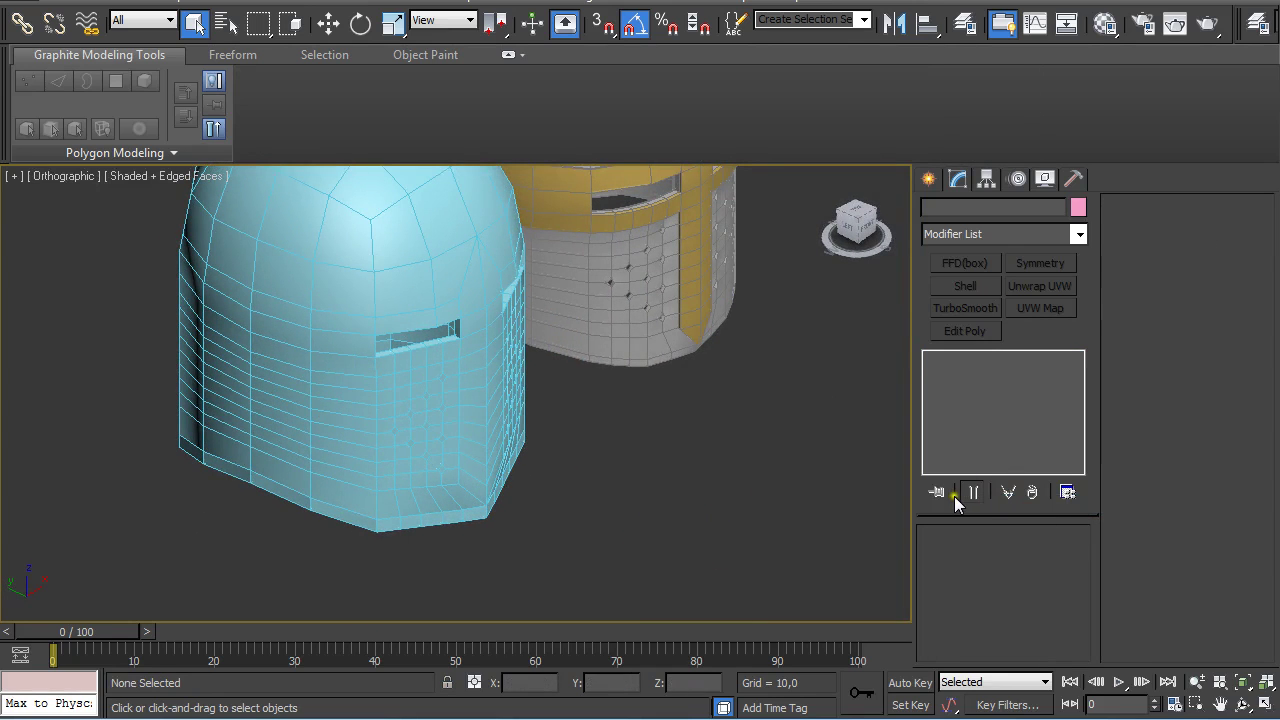
click(489, 420)
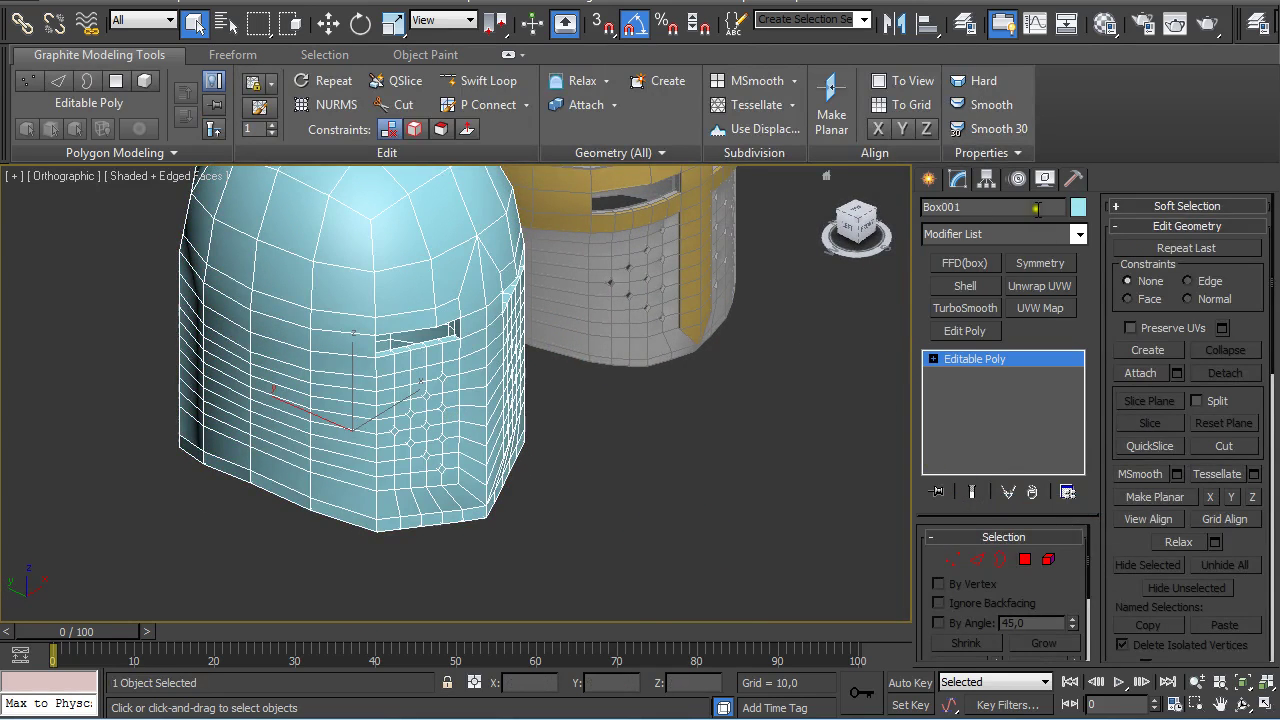
click(1077, 207)
click(768, 389)
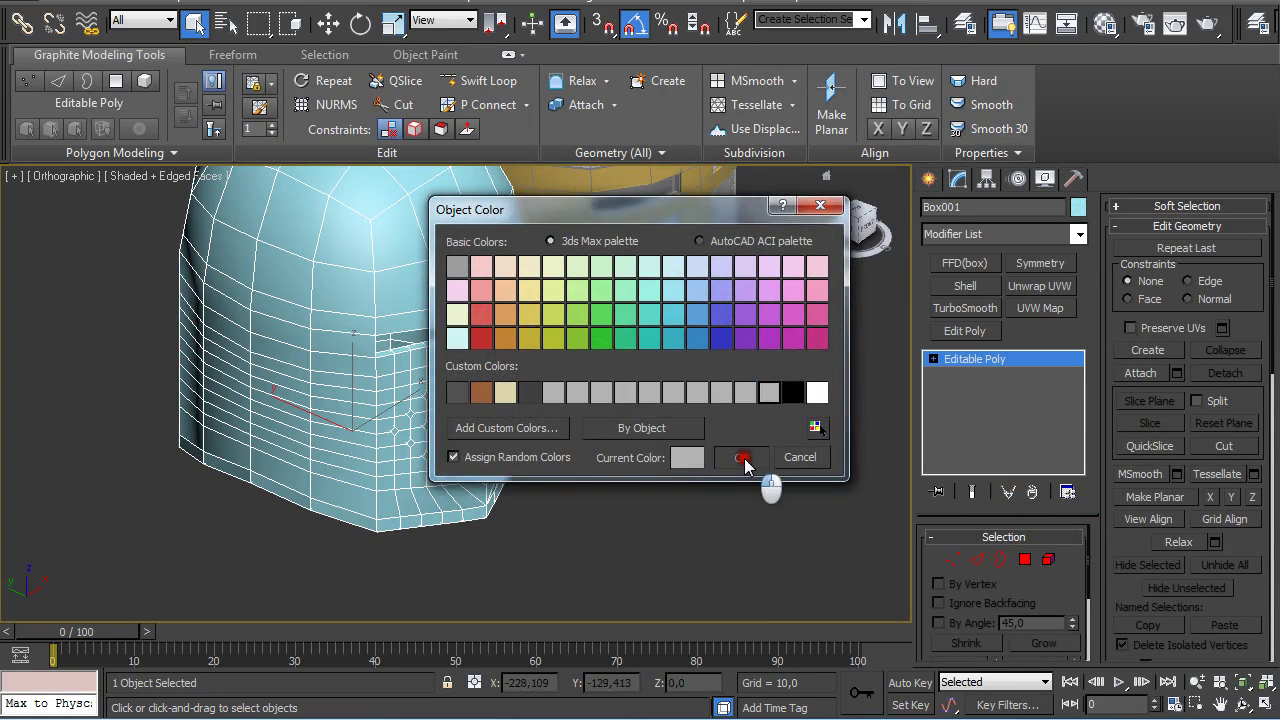
click(740, 458)
Select the helmet's vertical nose-guard polygons, from the pointed tip above the eye slits down to the lower point
alt+middle_drag(620, 487, 408, 322)
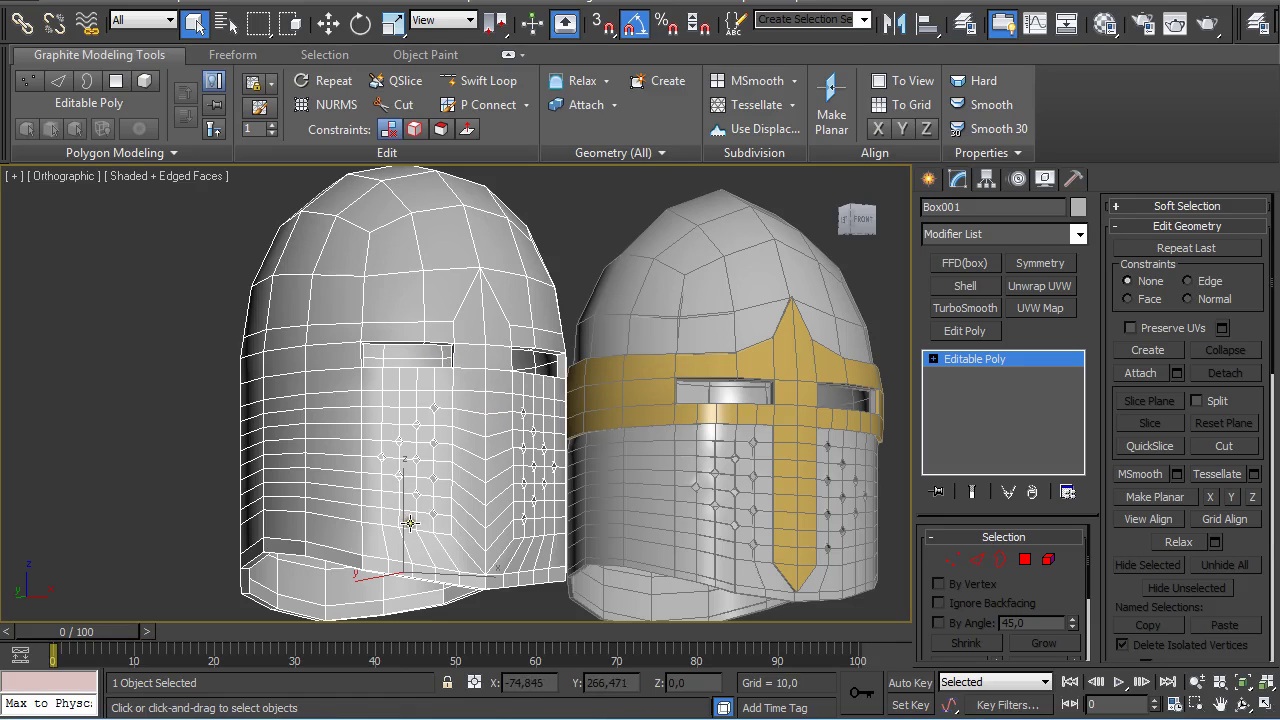
scroll(445, 517, up, 4)
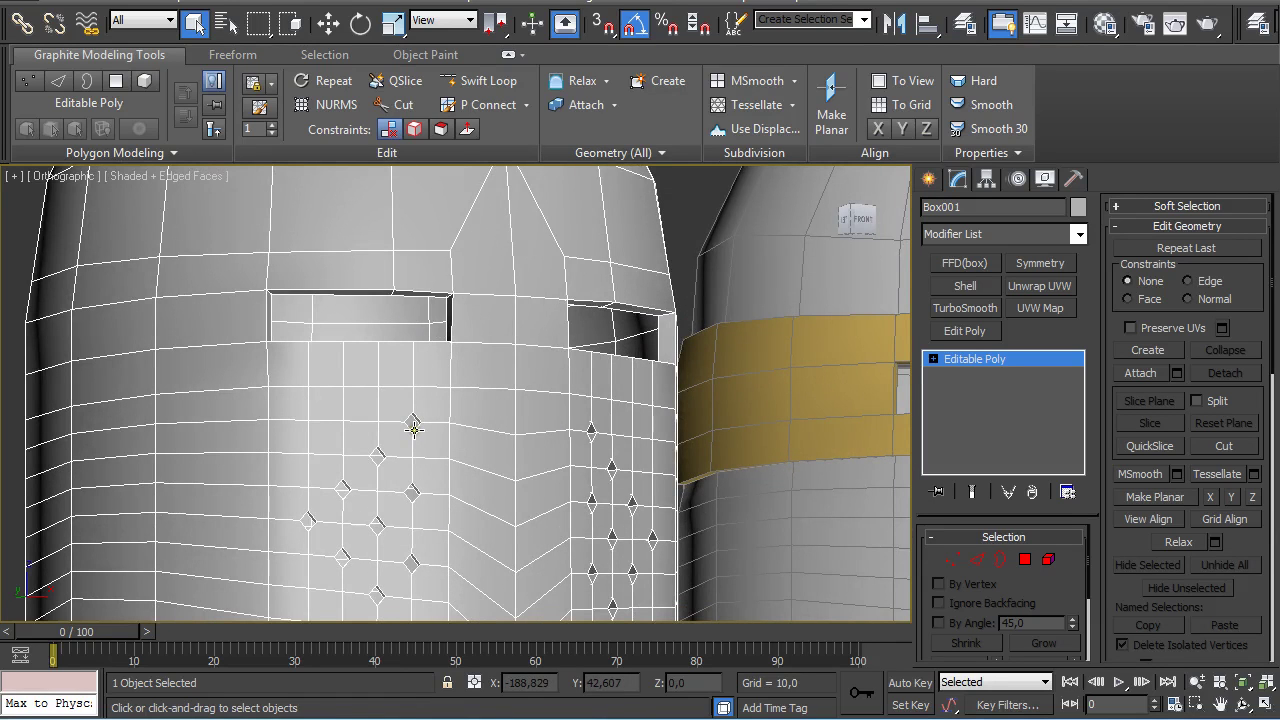
scroll(413, 428, down, 2)
scroll(434, 418, down, 3)
scroll(445, 420, up, 2)
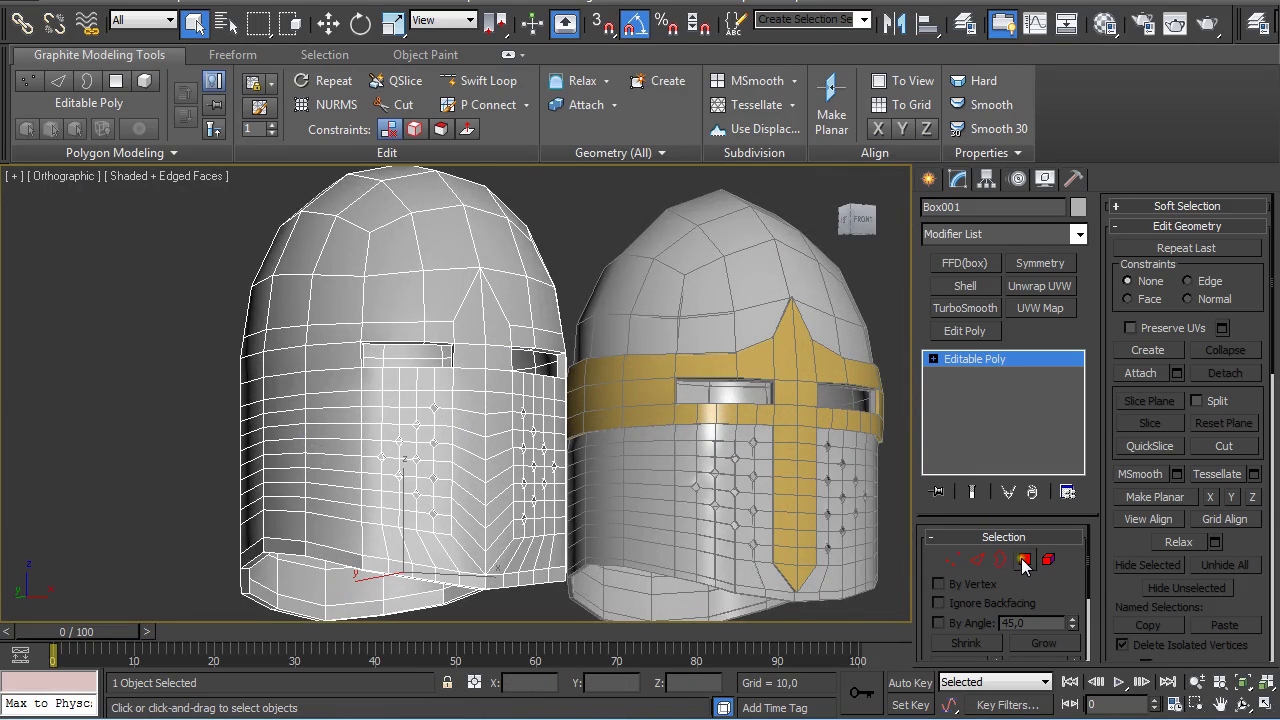
click(1024, 562)
alt+middle_drag(614, 423, 357, 566)
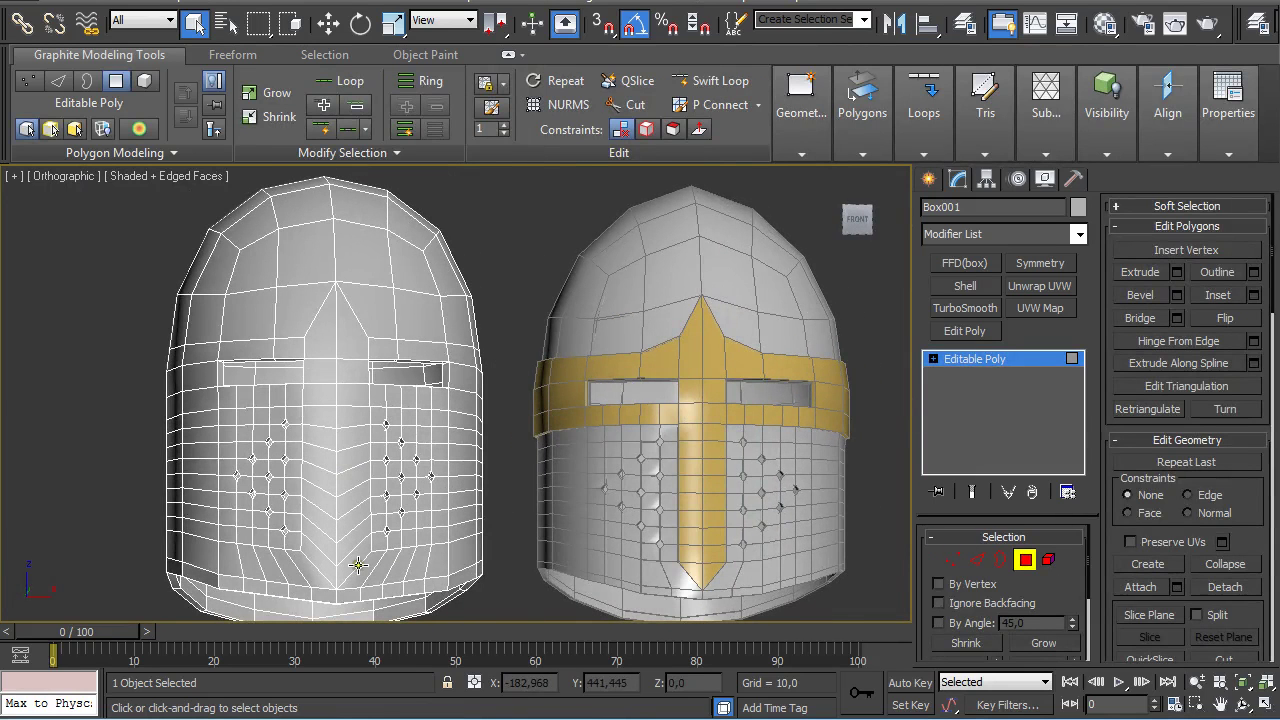
key(f)
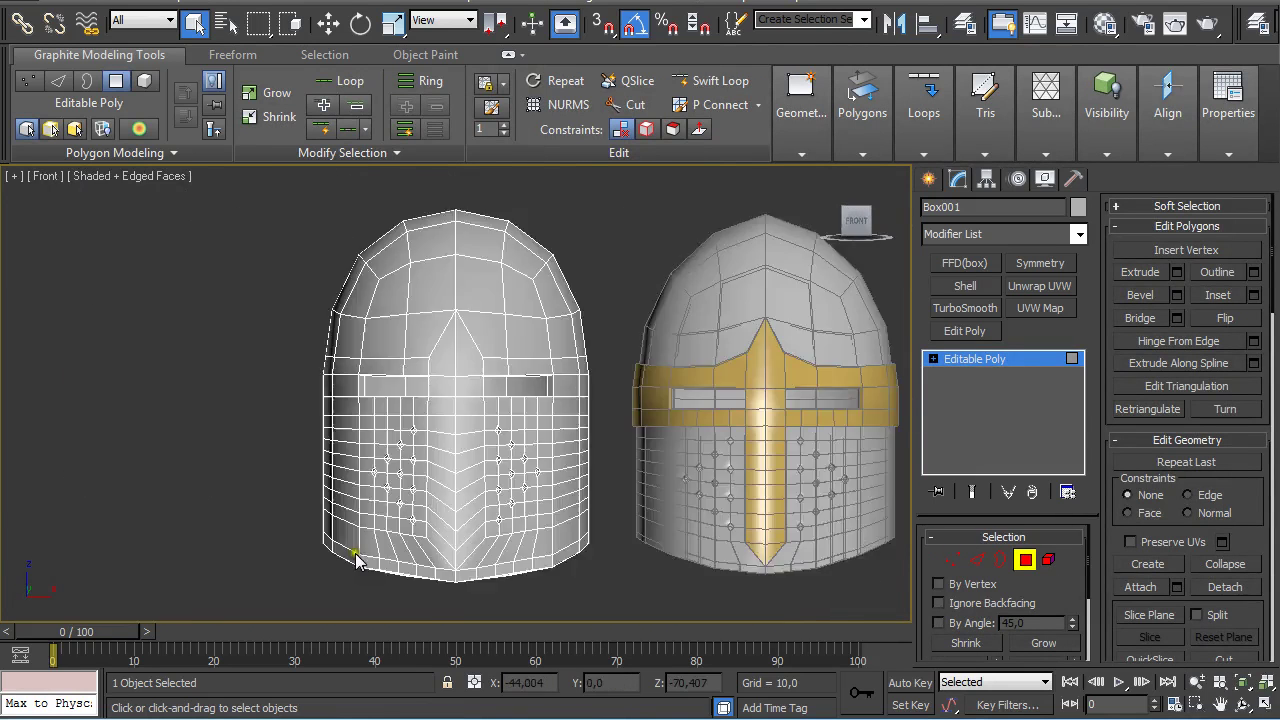
click(452, 360)
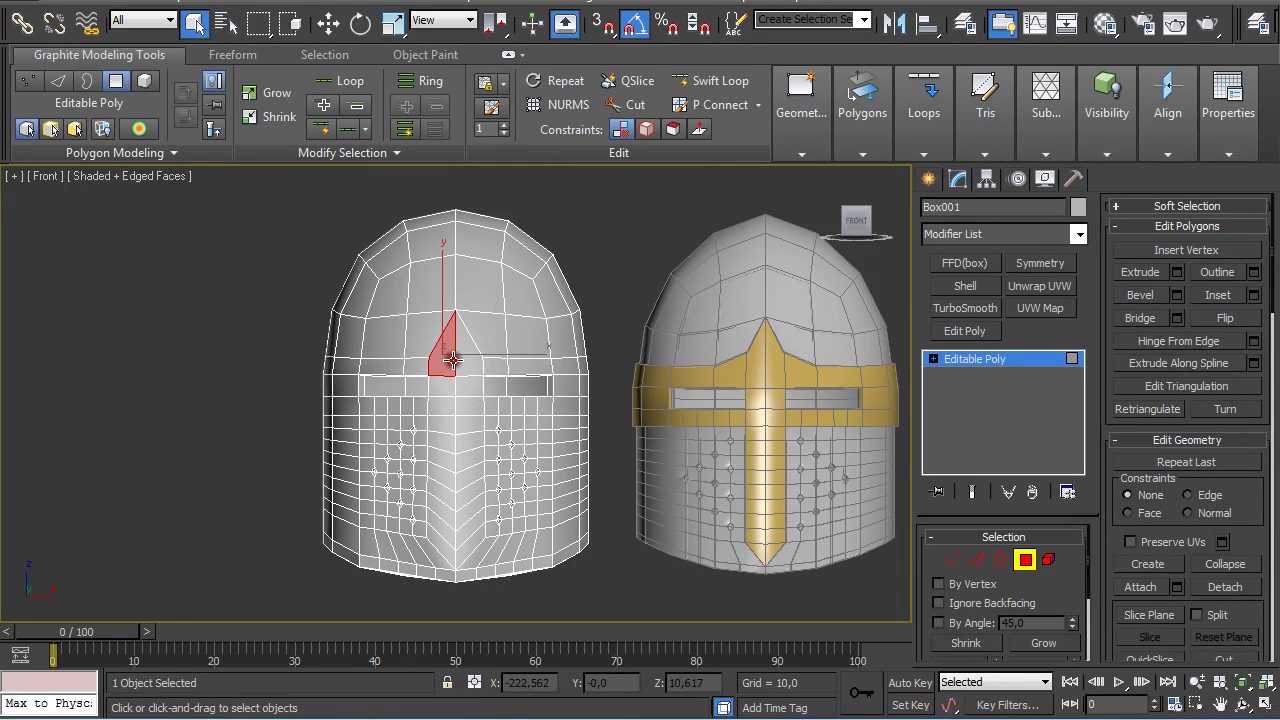
shift+click(465, 560)
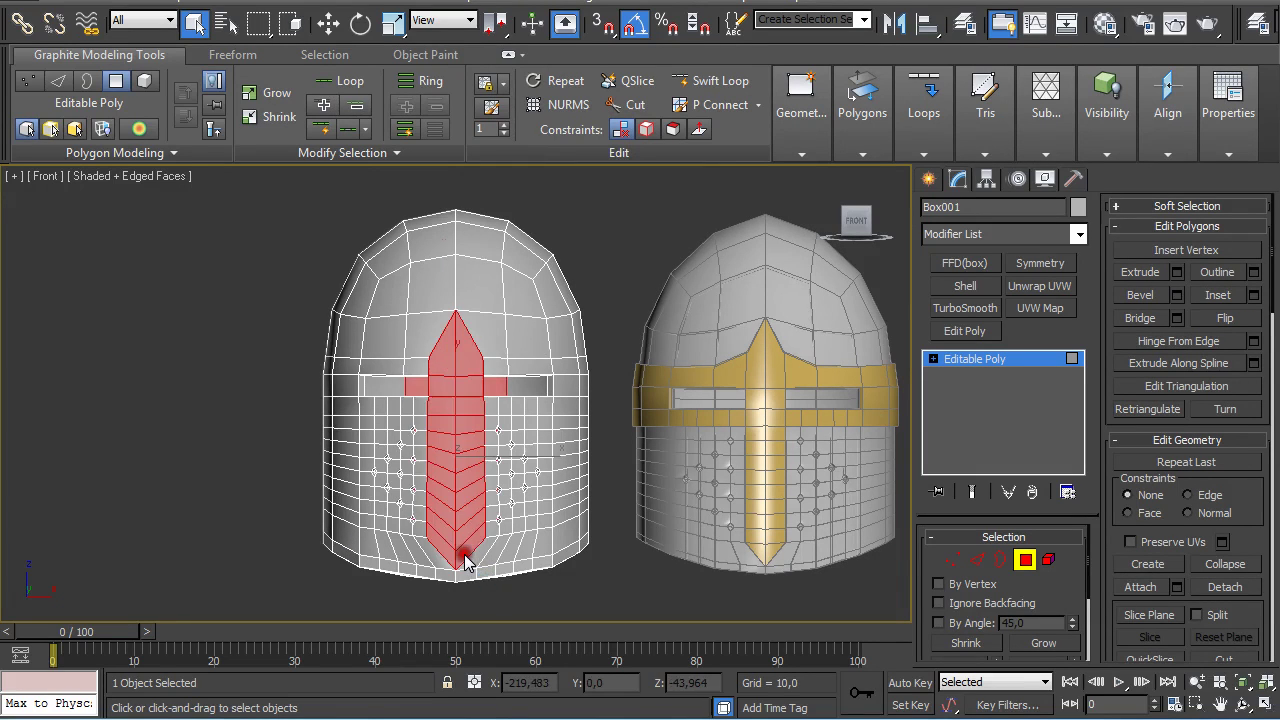
click(371, 364)
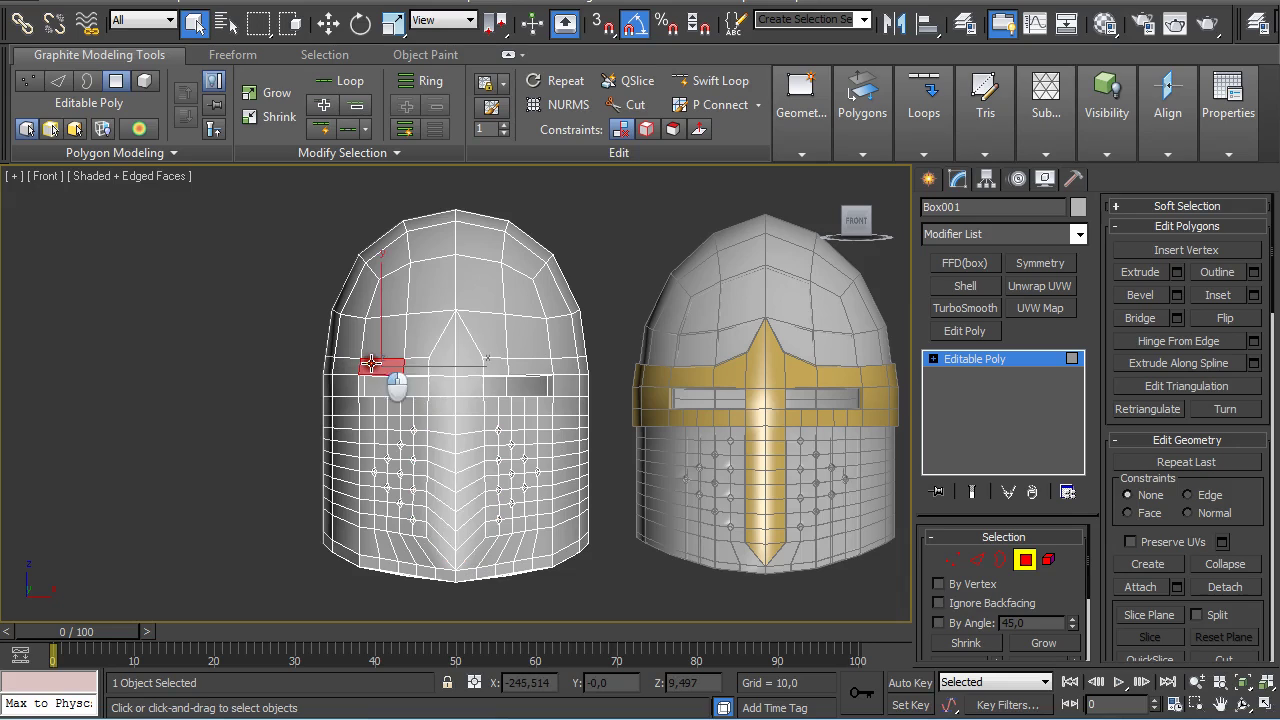
click(445, 348)
shift+click(451, 551)
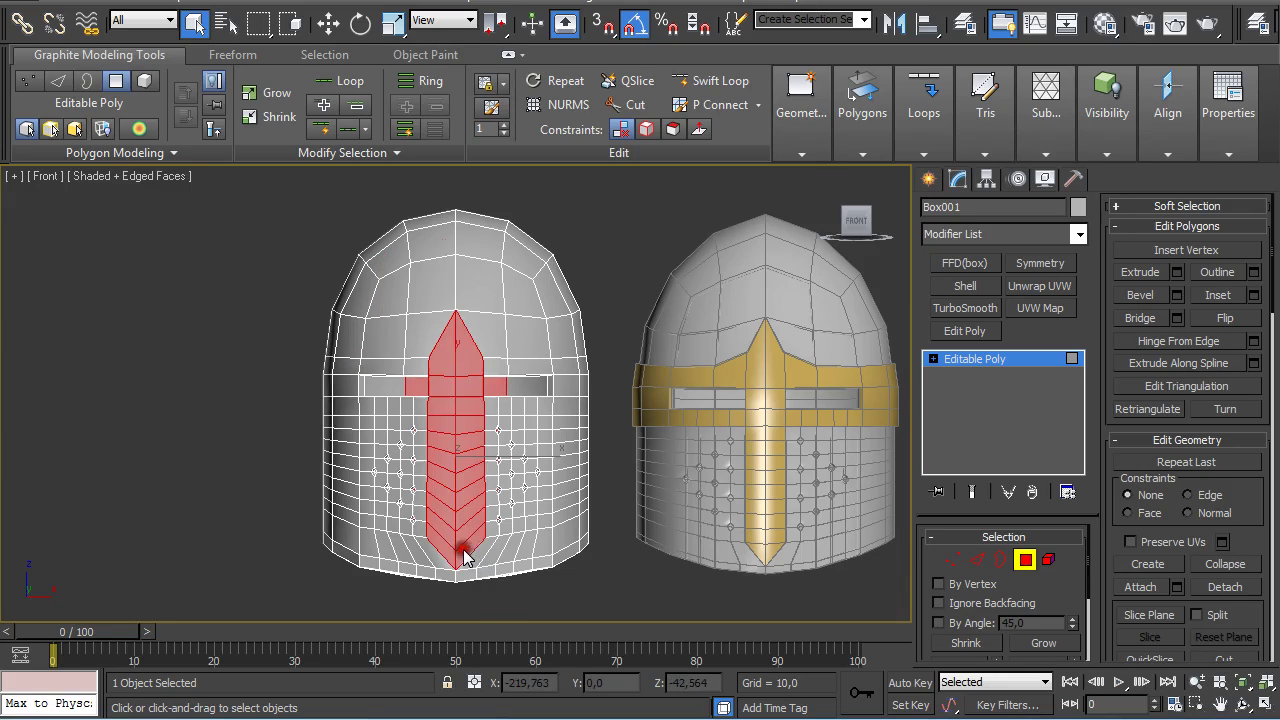
Add the horizontal polygon rows above, level with and below the eye slits to the selection, all around the helmet
shift+click(383, 364)
ctrl+click(344, 386)
shift+click(328, 386)
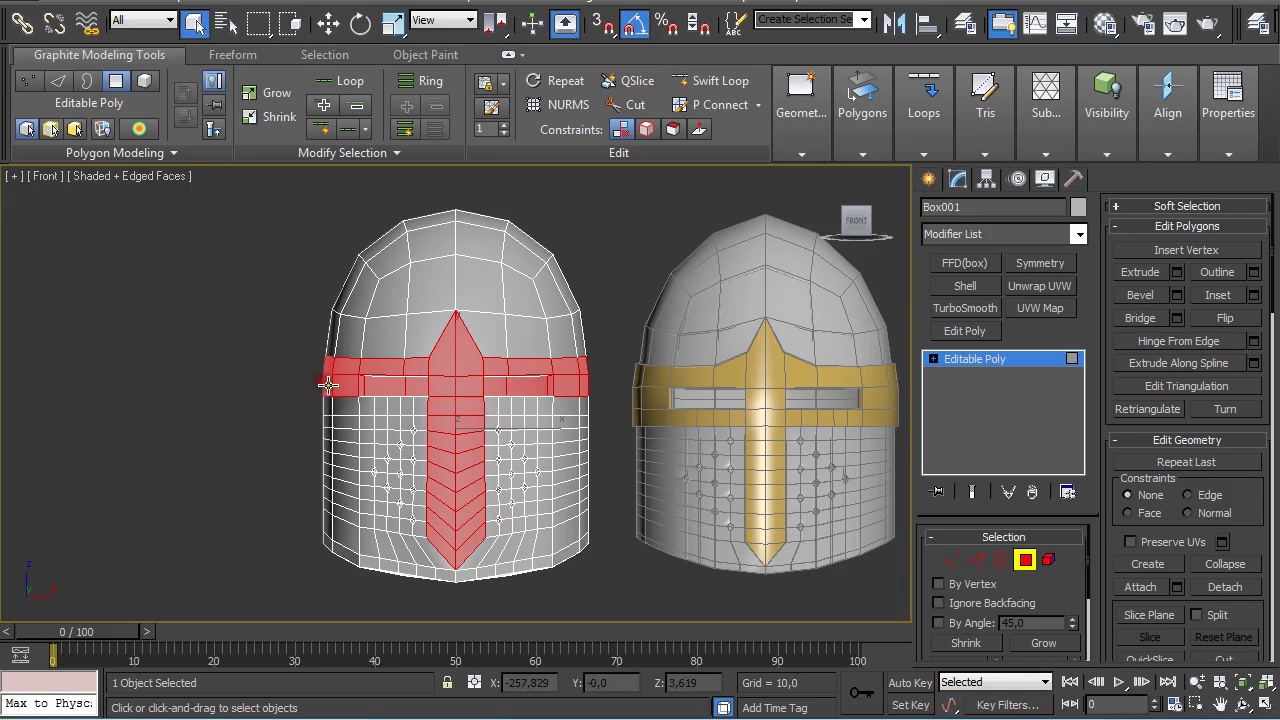
ctrl+click(348, 408)
shift+click(367, 407)
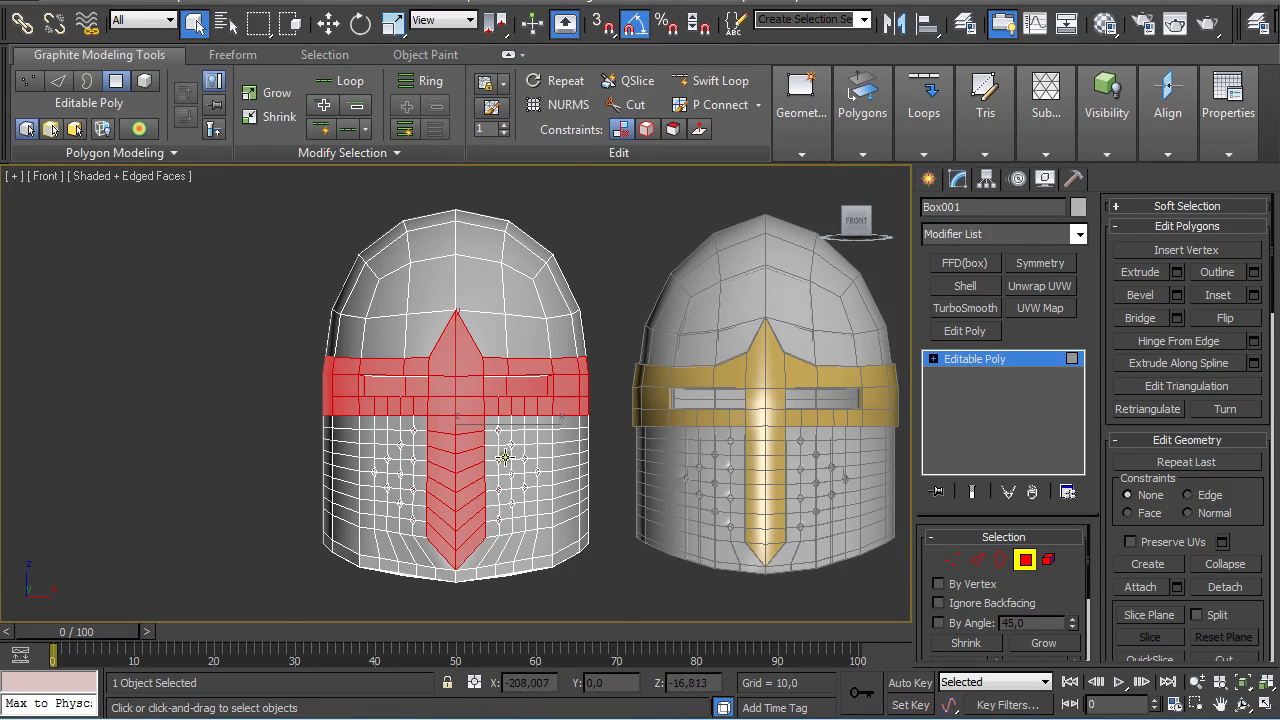
Enable Ignore Backfacing and deselect the nose-guard polygons on the helmet's inner surface
scroll(505, 458, up, 3)
key(l)
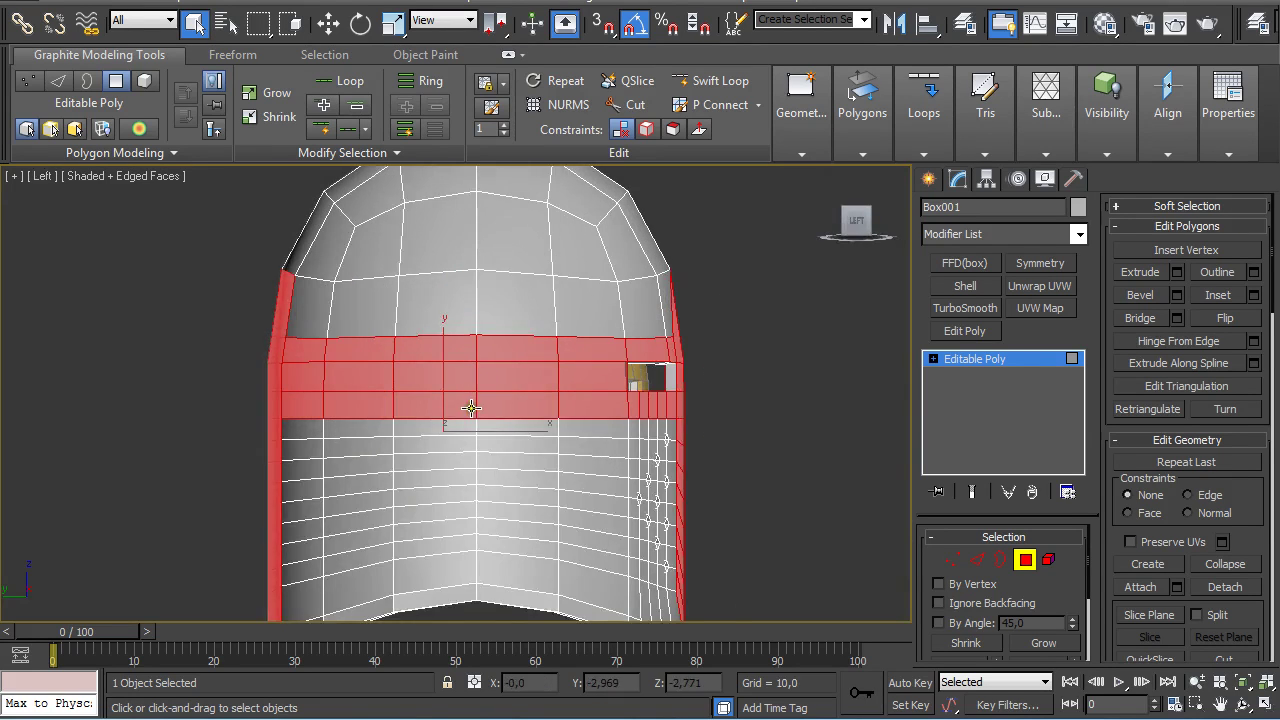
scroll(471, 408, down, 3)
drag(268, 290, 414, 545)
alt+middle_drag(414, 545, 439, 448)
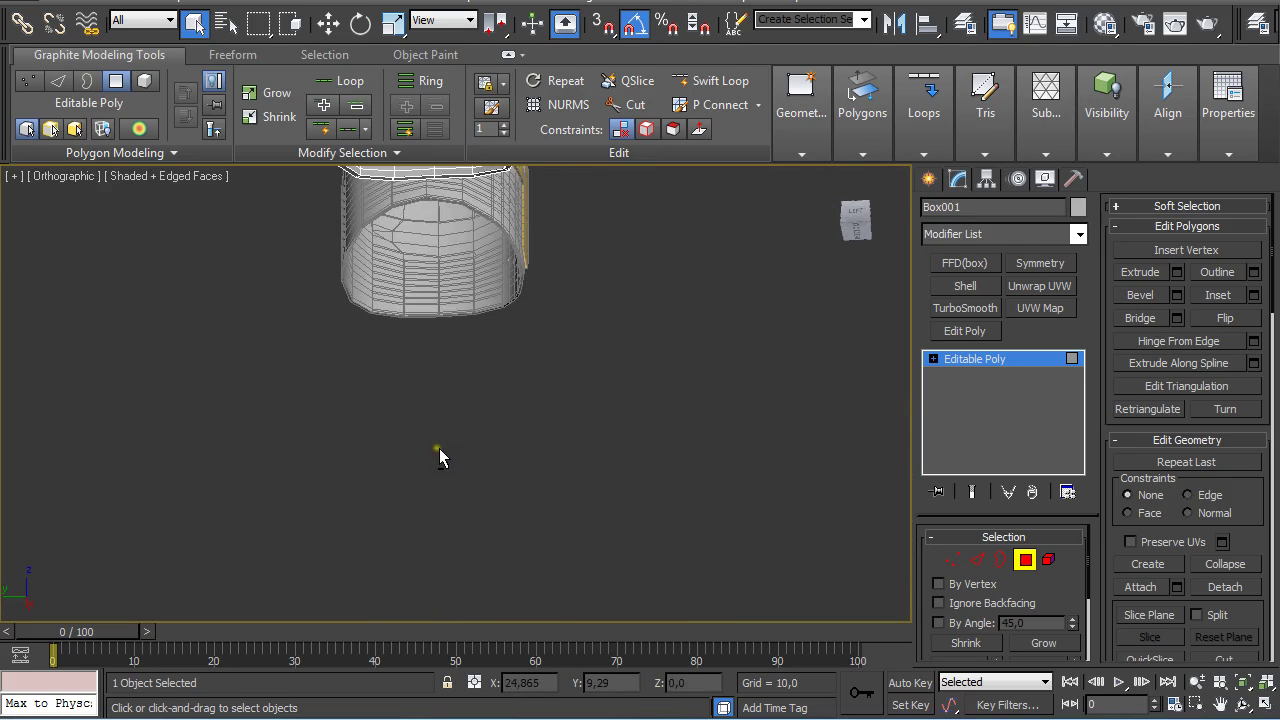
key(p)
key(z)
alt+middle_drag(464, 482, 350, 445)
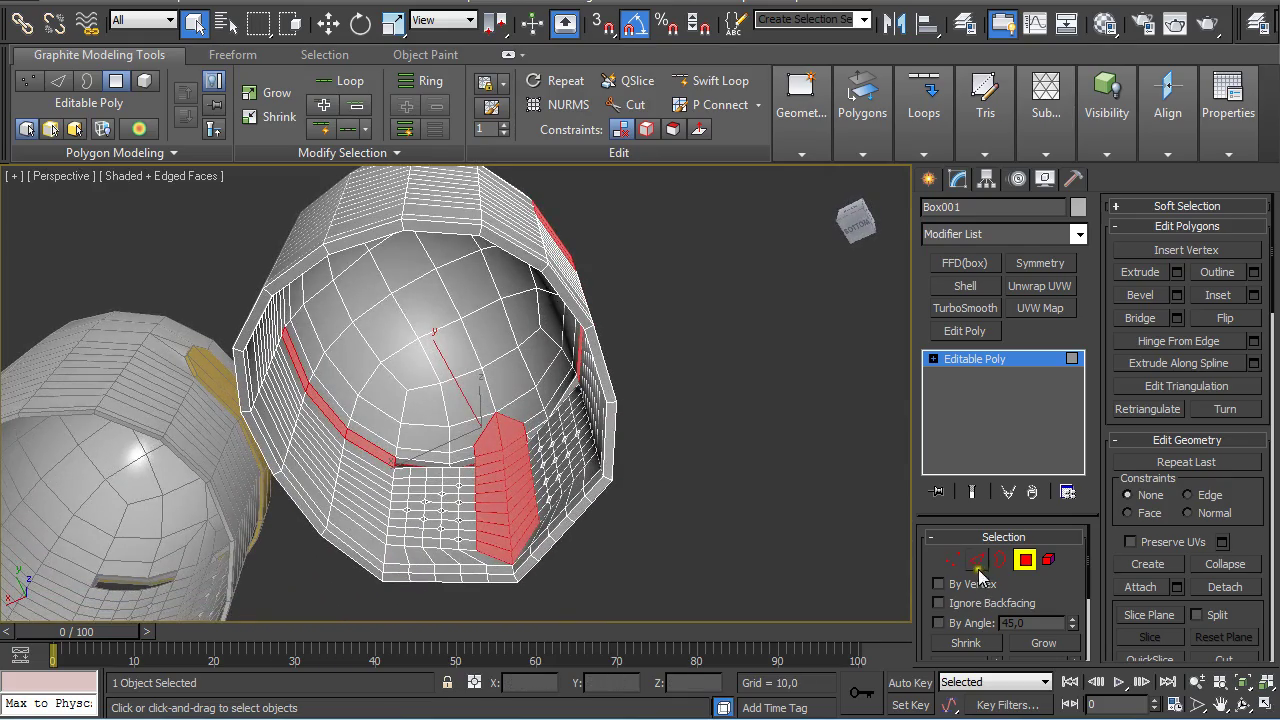
click(958, 605)
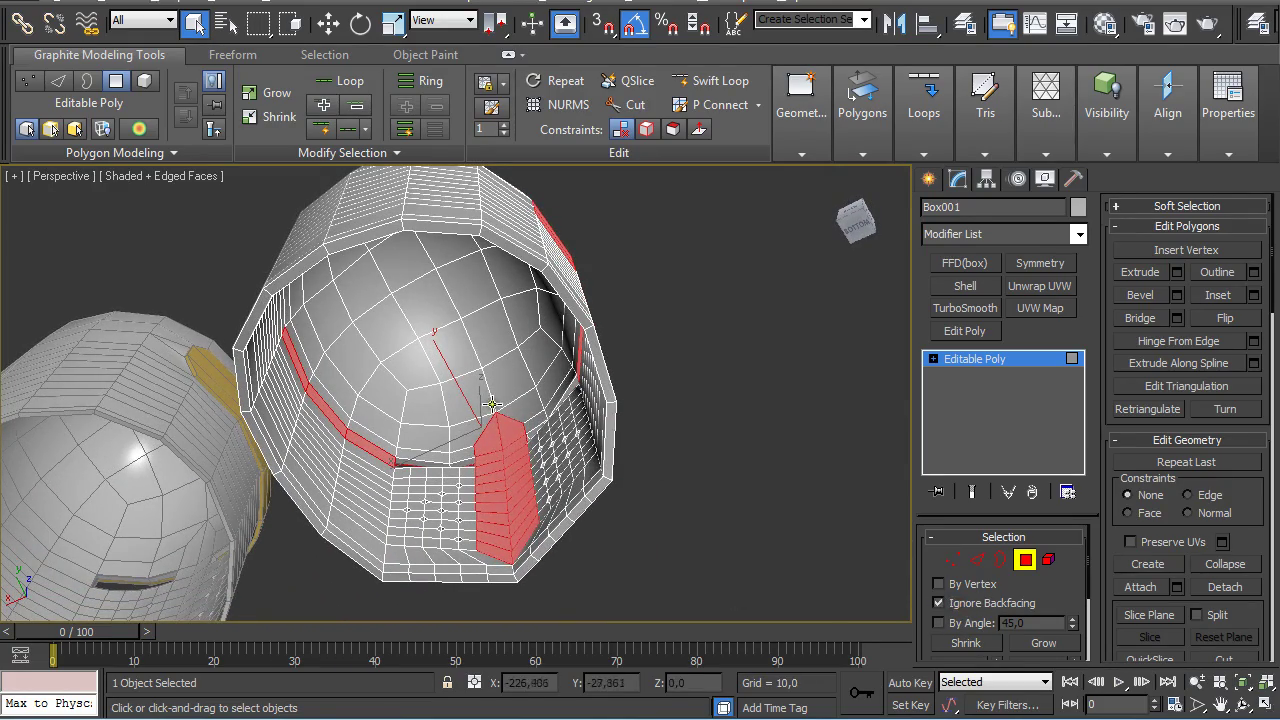
alt+drag(492, 404, 505, 466)
alt+click(505, 515)
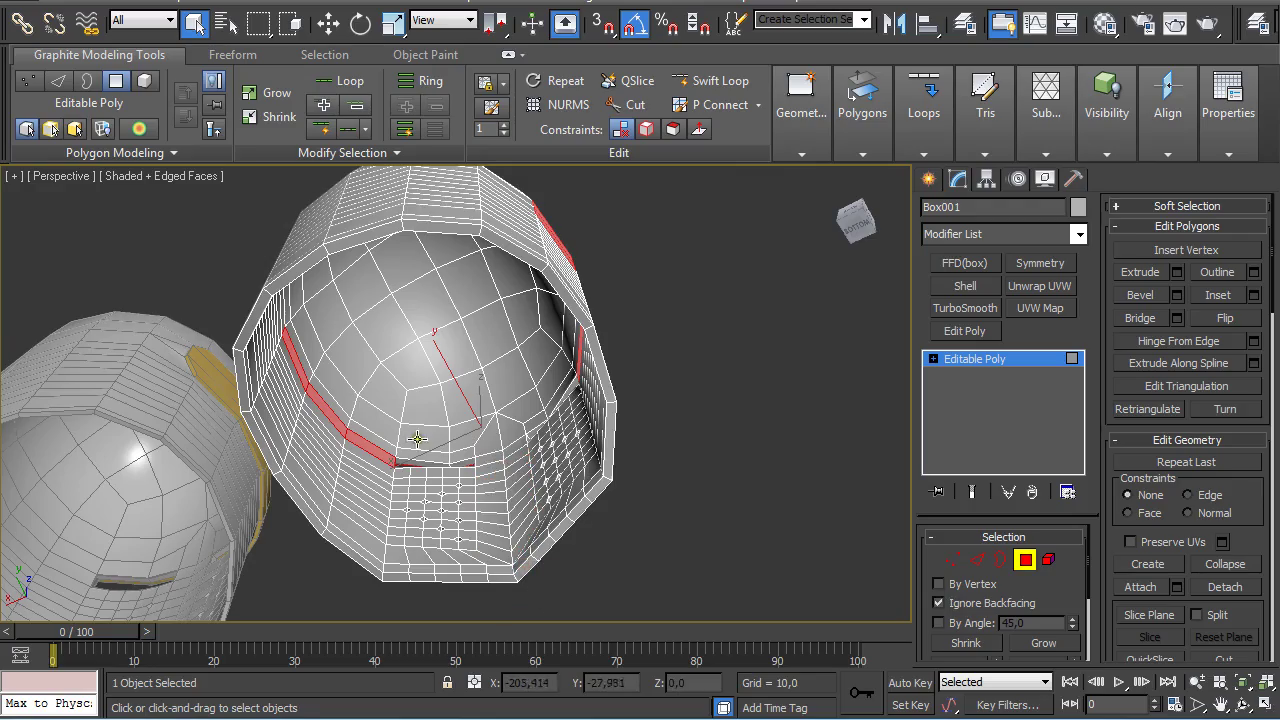
Turn off Ignore Backfacing and check the selected band and nose guard around the eye slits
alt+middle_drag(417, 438, 655, 616)
scroll(531, 486, up, 5)
click(947, 604)
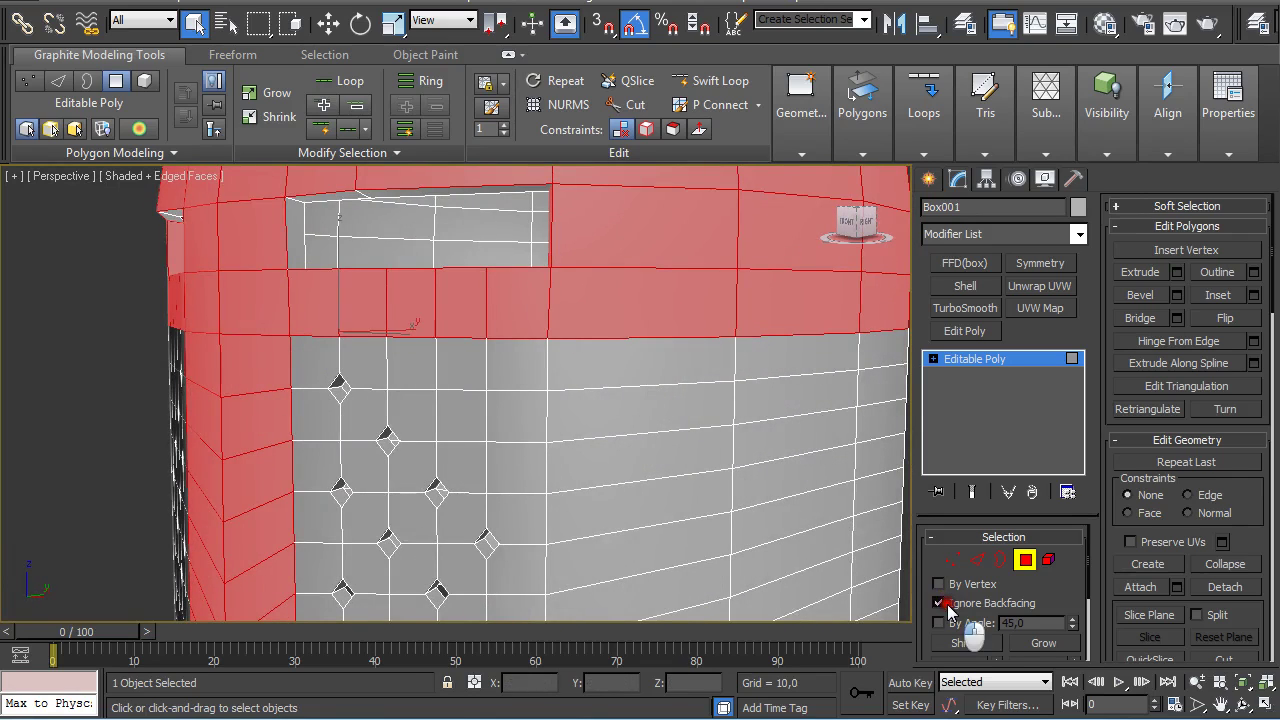
click(940, 603)
alt+middle_drag(430, 360, 449, 348)
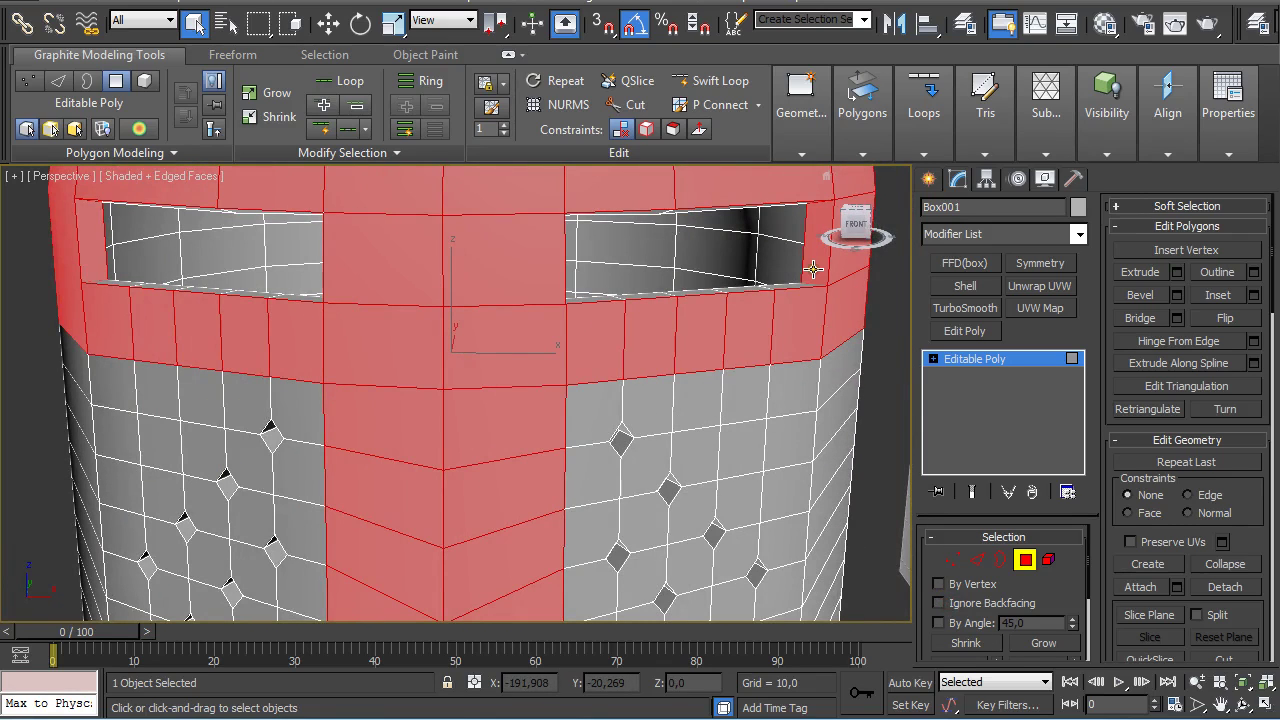
alt+middle_drag(94, 237, 251, 223)
scroll(263, 251, down, 5)
alt+middle_drag(441, 248, 540, 215)
Extrude the selected cross-shaped band along local normals with a height of 1.0
mouse_move(873, 157)
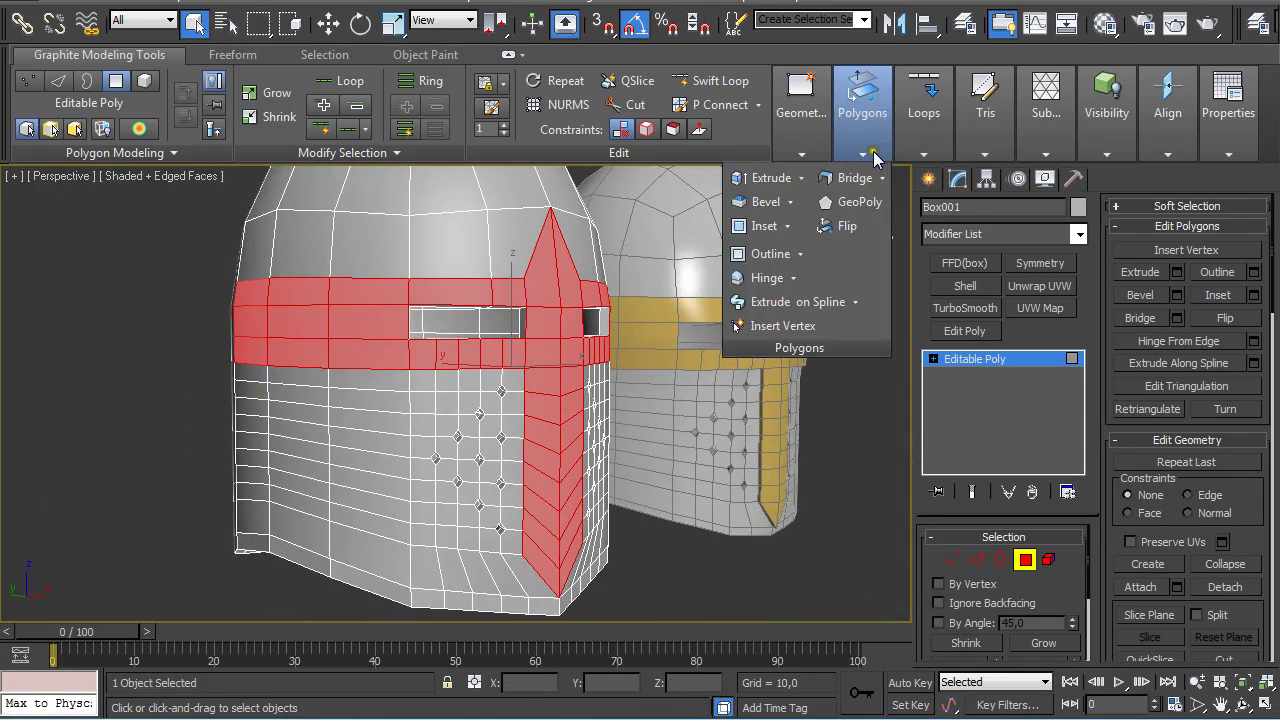
click(790, 178)
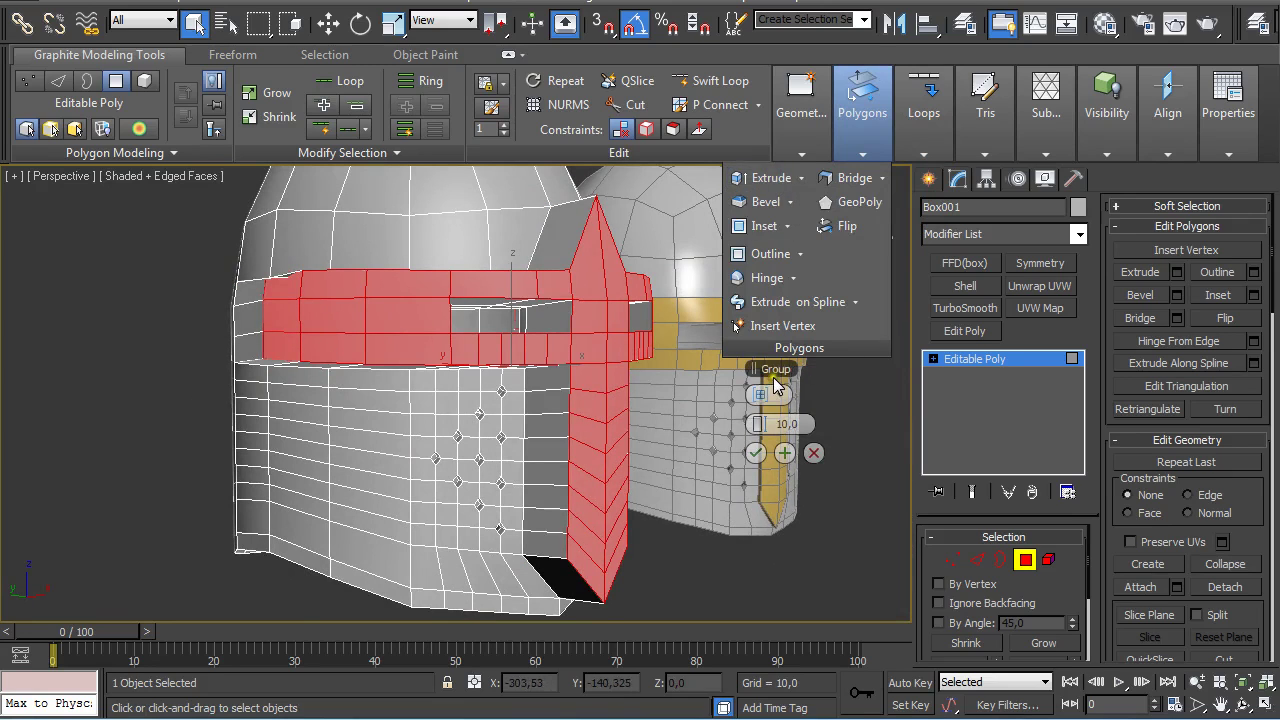
click(770, 394)
click(812, 426)
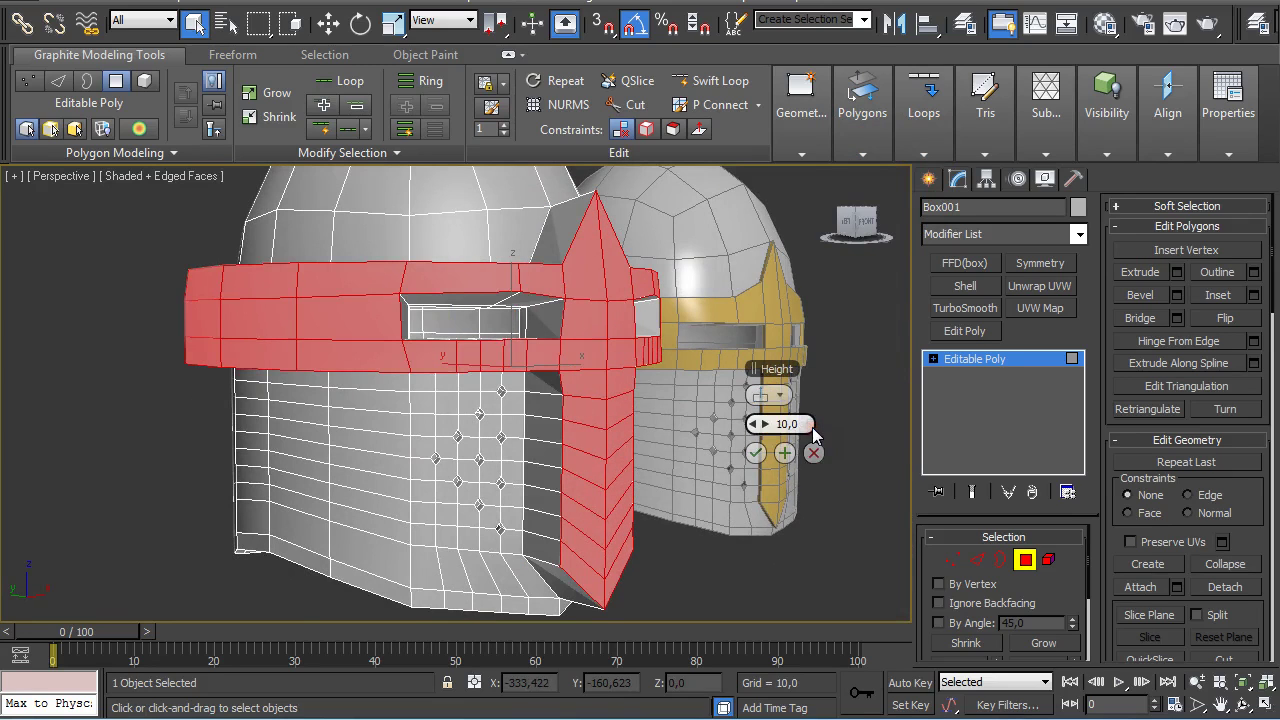
drag(803, 425, 741, 402)
text(1)
key(Return)
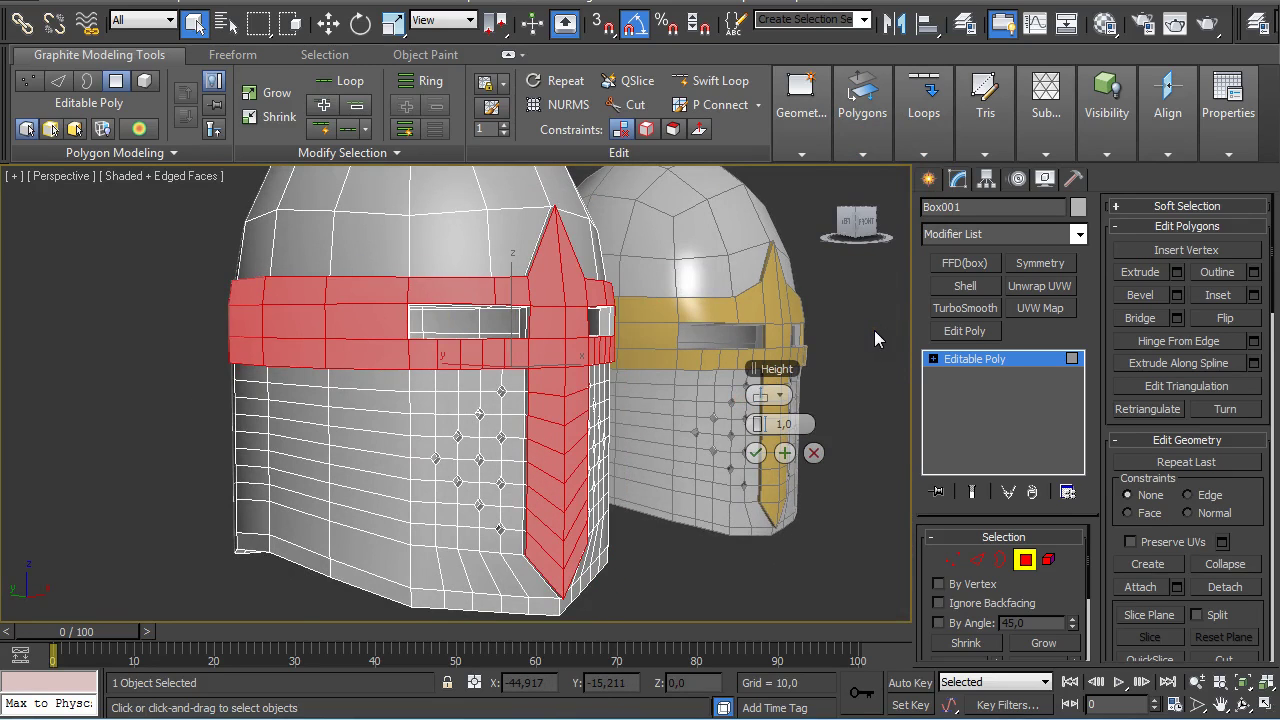
click(755, 453)
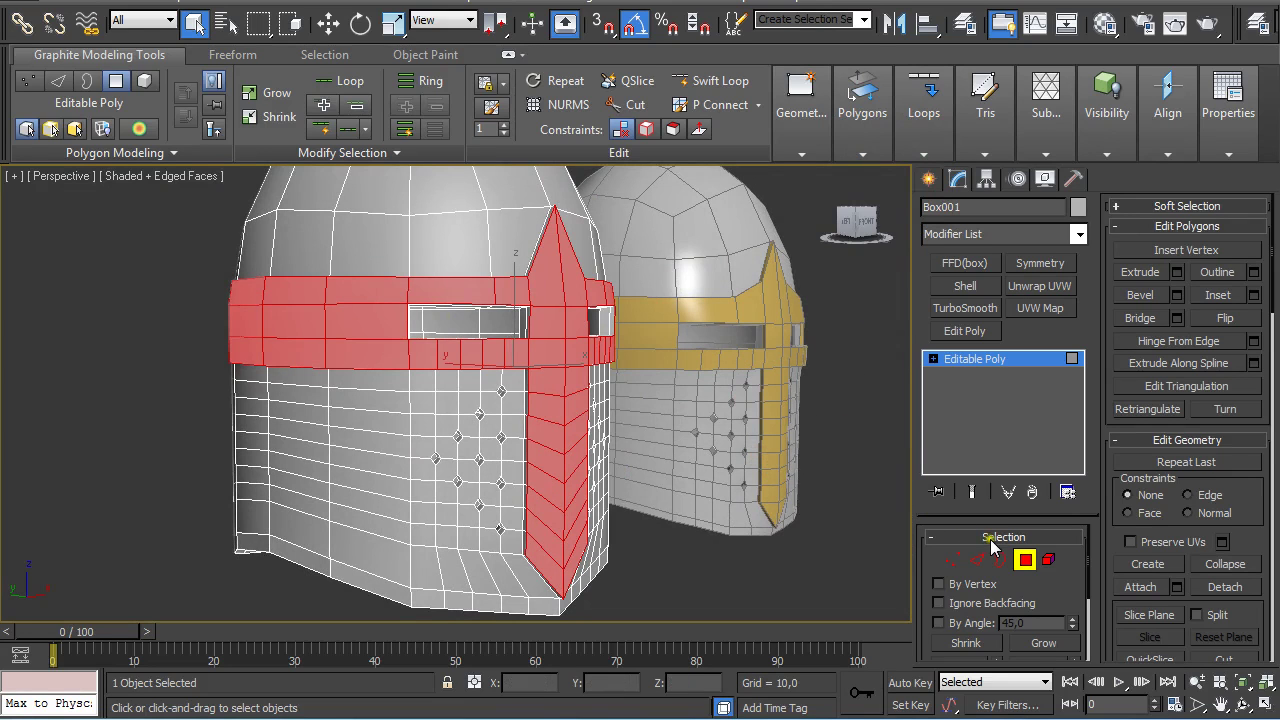
Apply TurboSmooth to the helmet with 2 iterations and Isoline Display enabled, and inspect the smoothed shape
click(1025, 559)
click(965, 308)
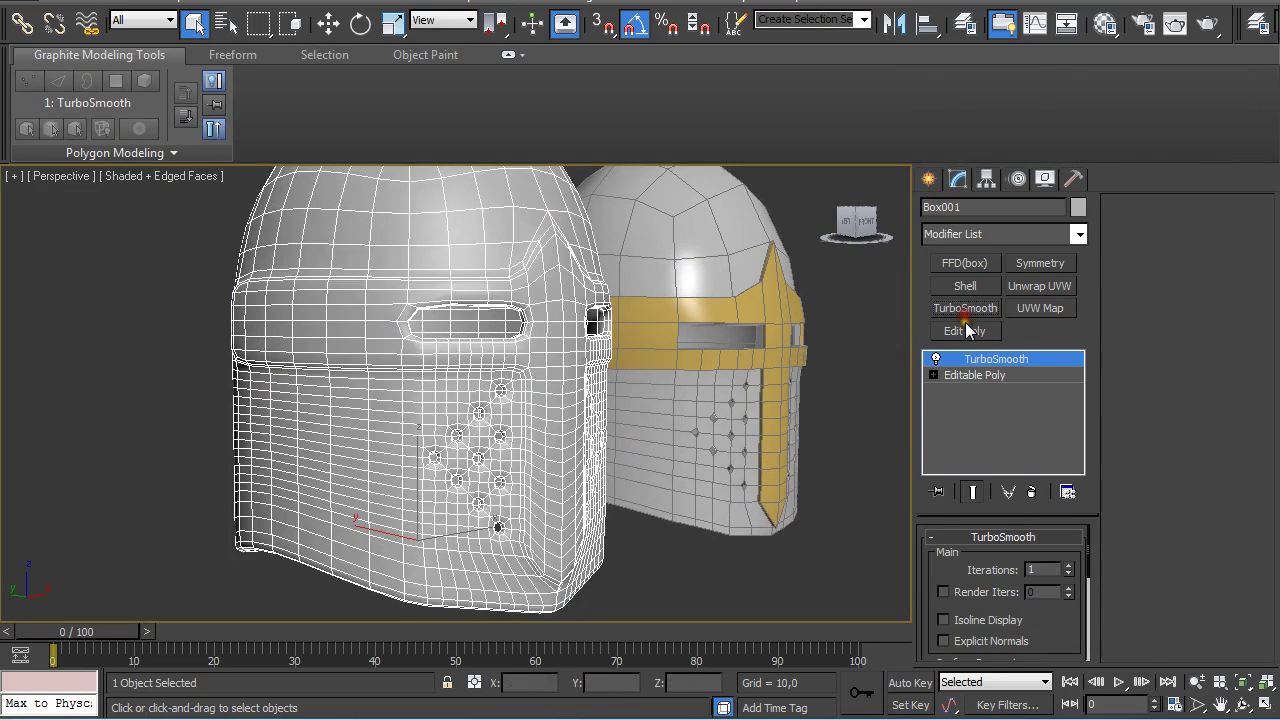
click(1069, 566)
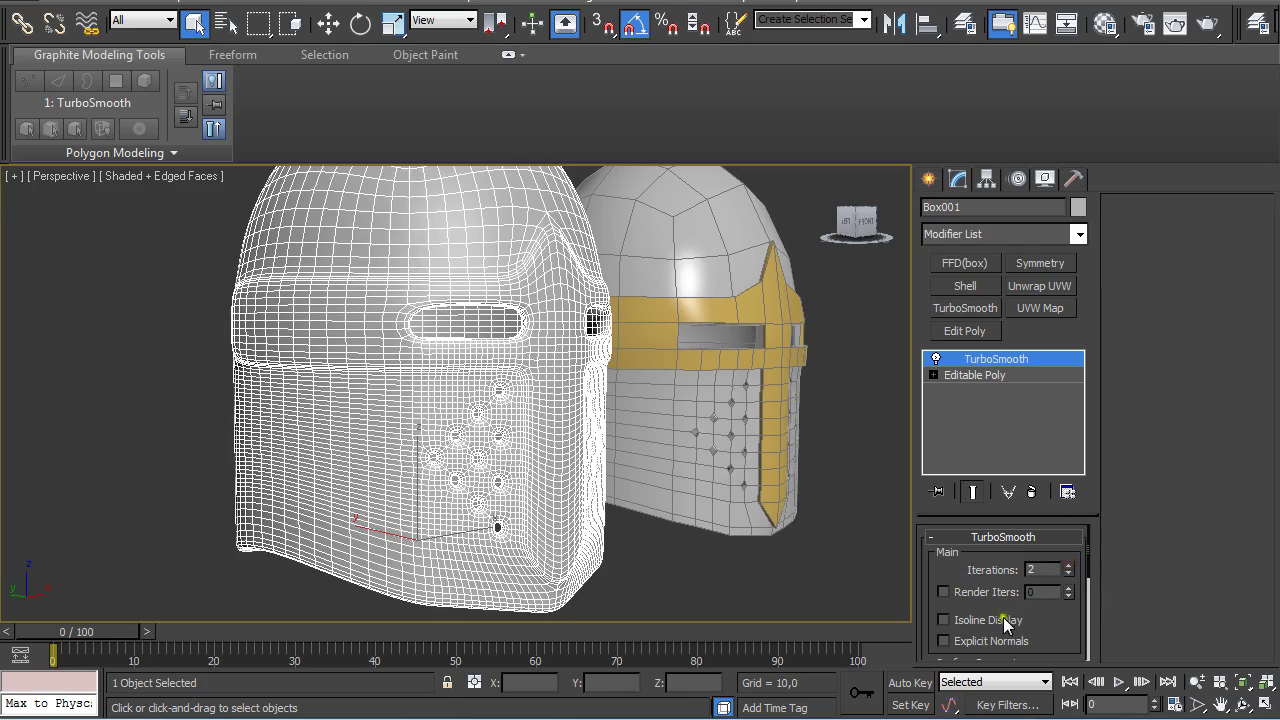
click(943, 620)
click(706, 589)
mouse_move(647, 484)
alt+middle_down()
mouse_move(625, 450)
mouse_move(631, 486)
alt+middle_up()
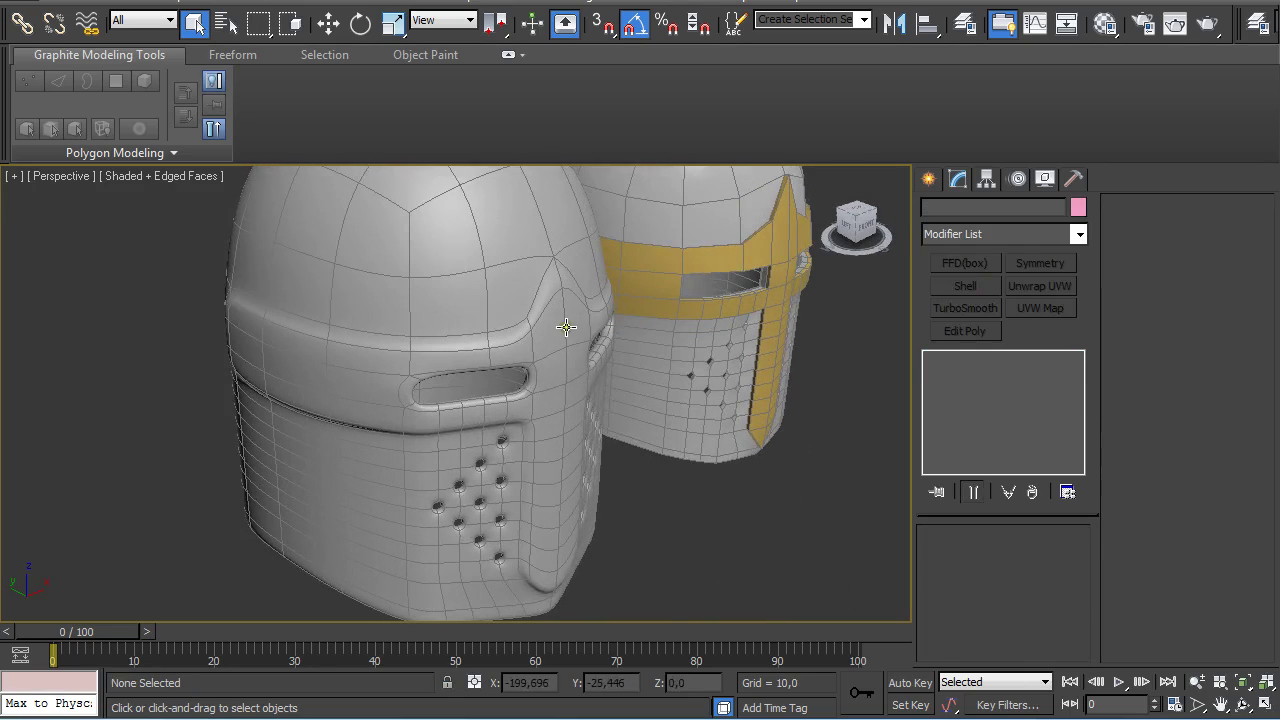
alt+middle_drag(535, 424, 541, 377)
Return to edge editing on the helmet's base Editable Poly and select the vertical edge loops along one side of the raised nose guard
click(600, 364)
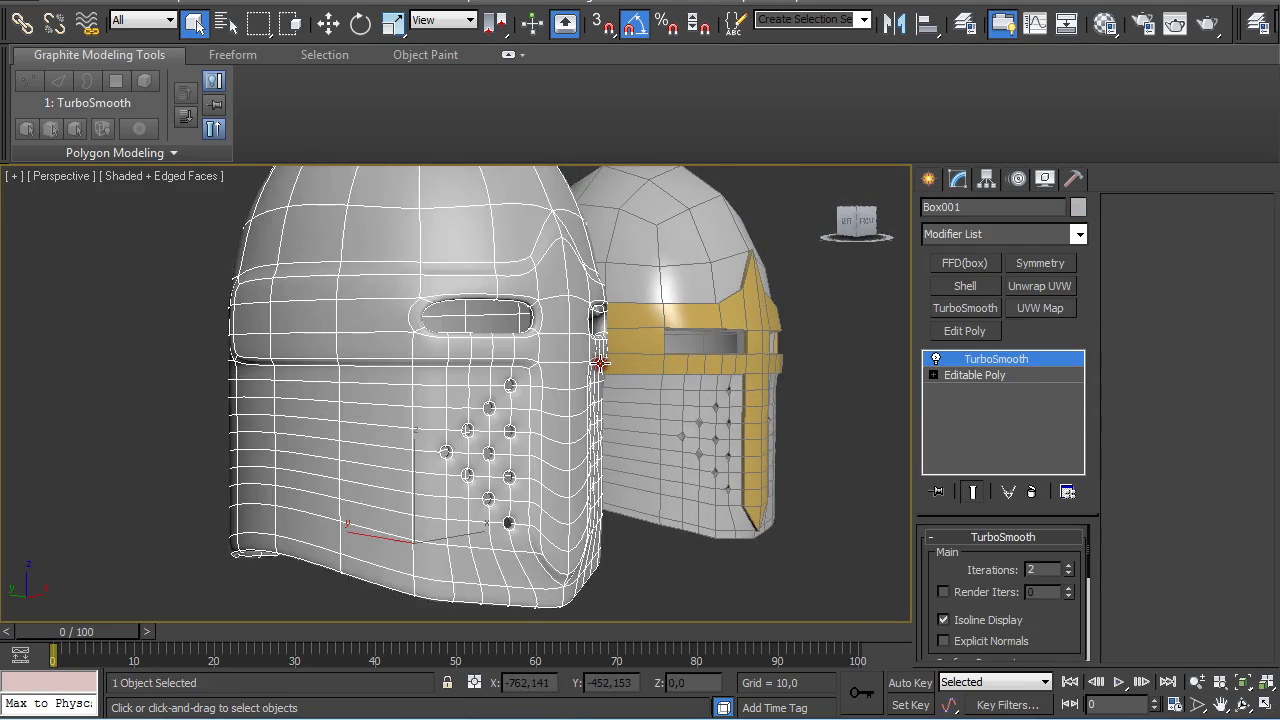
click(968, 374)
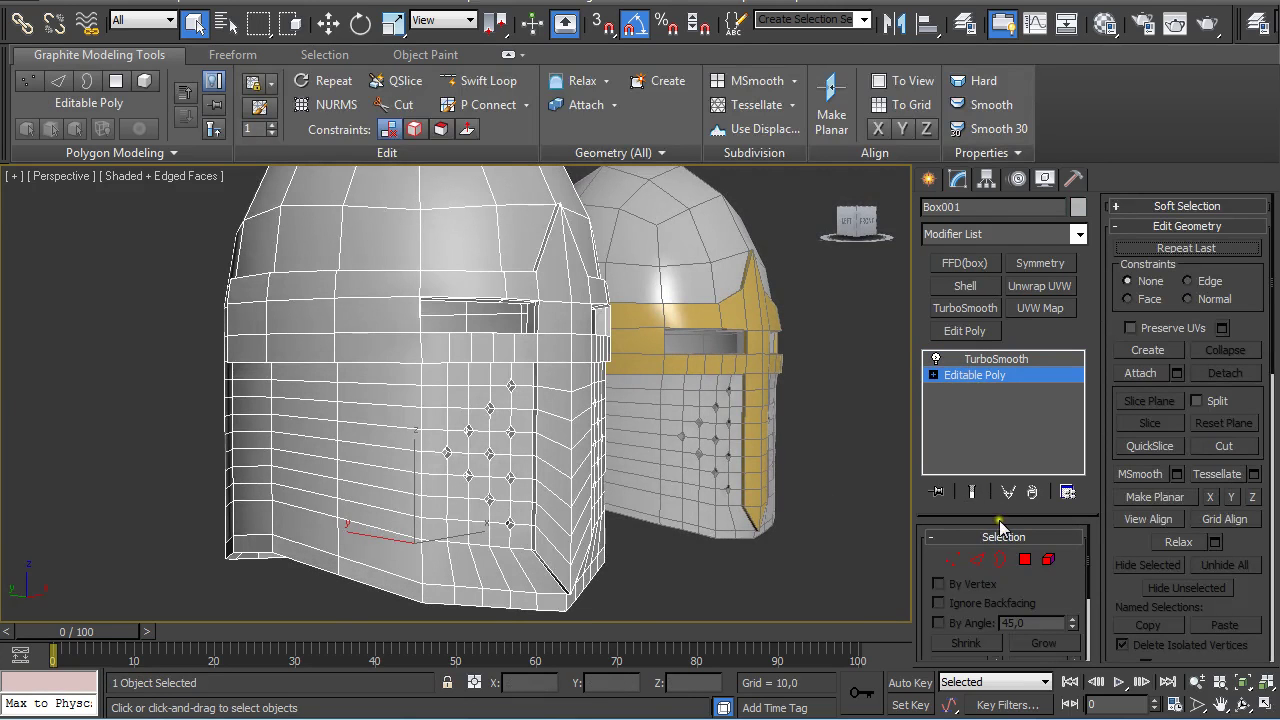
click(975, 556)
scroll(659, 473, up, 3)
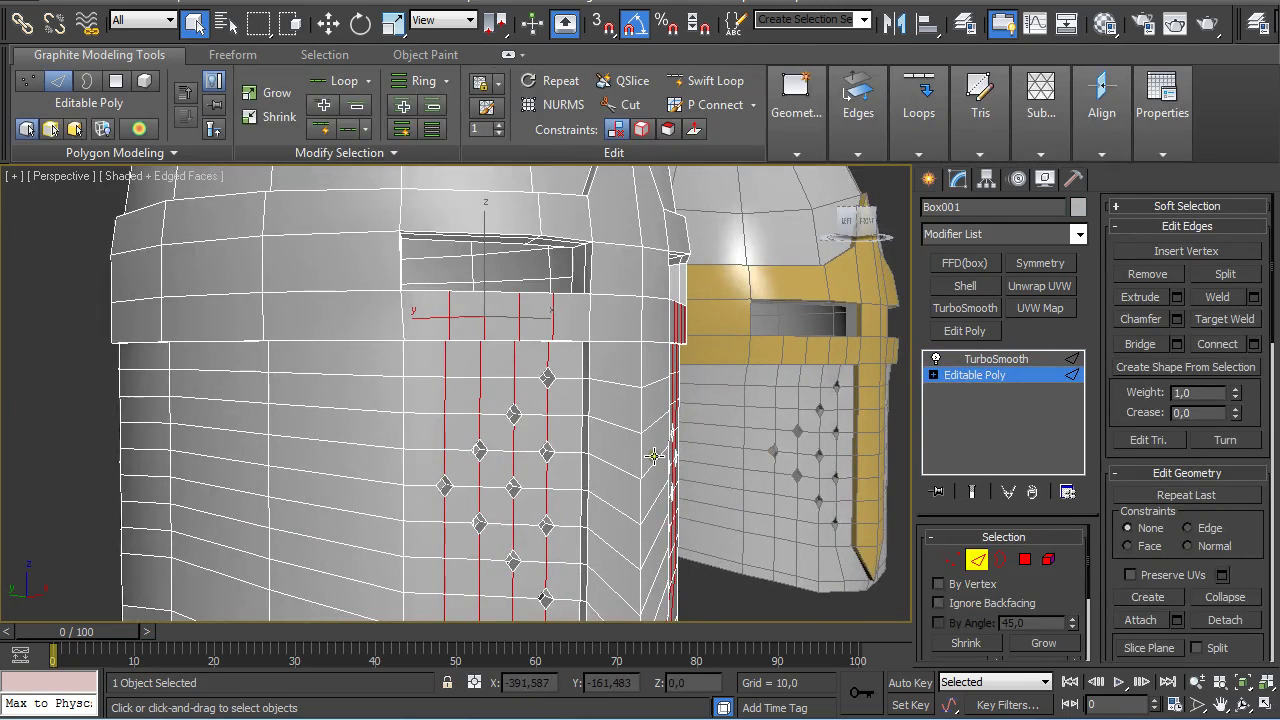
click(584, 390)
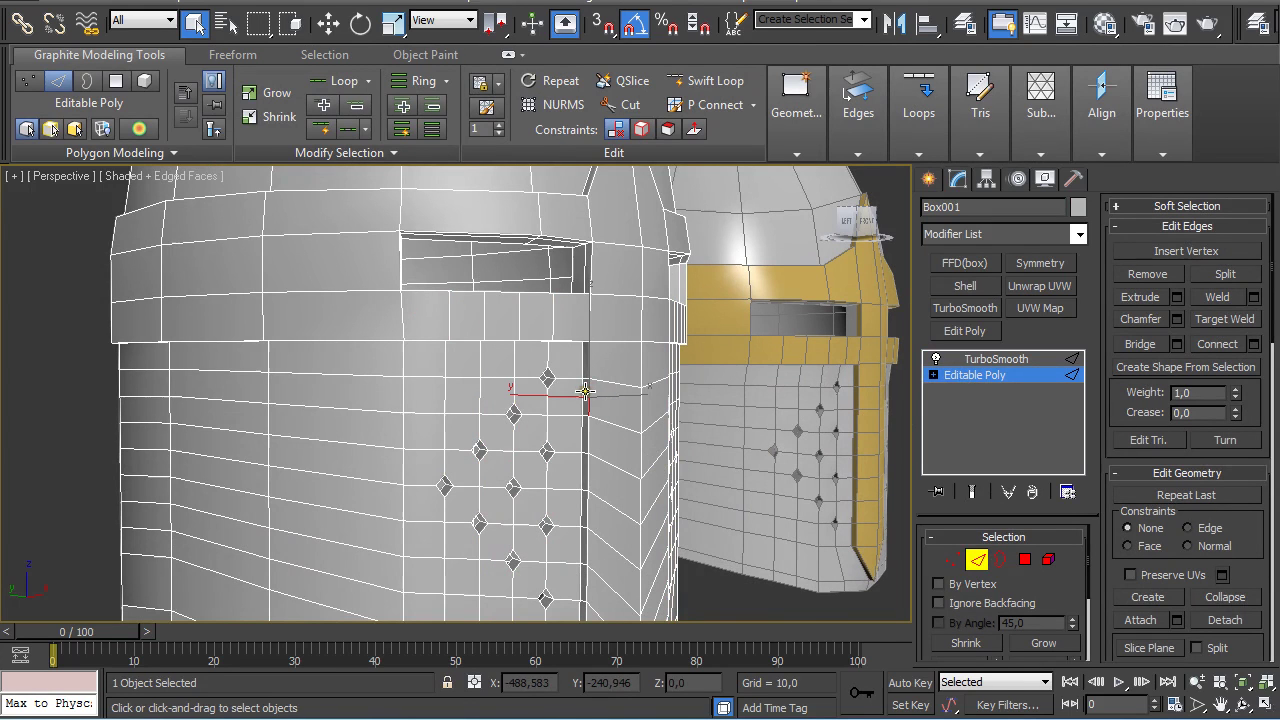
click(581, 391)
ctrl+double_click(583, 359)
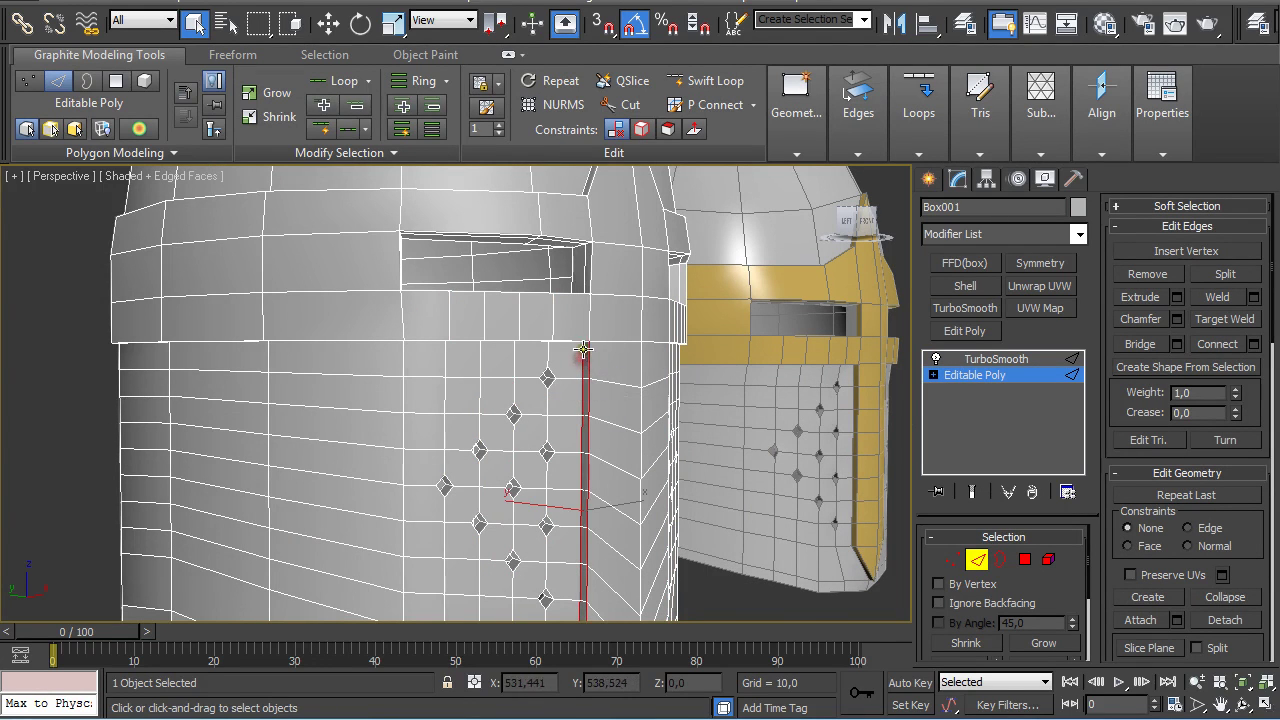
Add the outer and inner edges under the horizontal band on the same side to the selection
alt+middle_drag(571, 339, 569, 297)
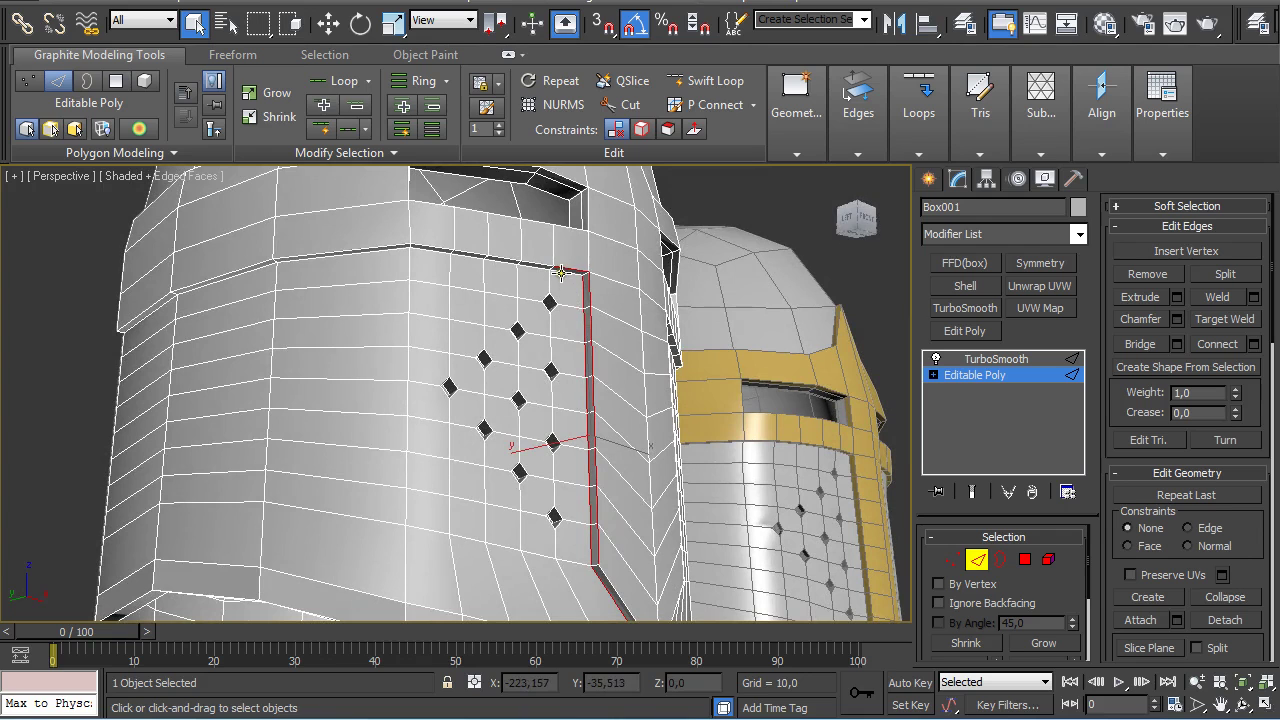
ctrl+click(548, 266)
ctrl+double_click(503, 257)
scroll(507, 258, up, 5)
middle_drag(613, 260, 587, 424)
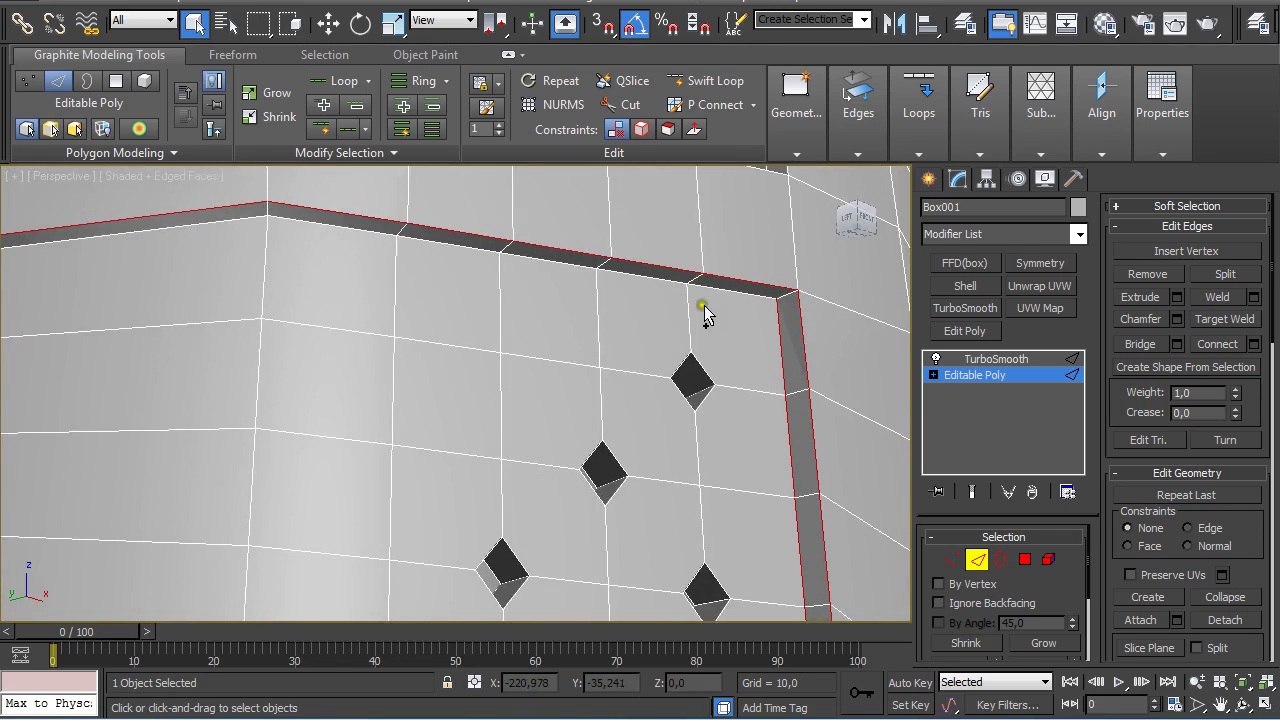
ctrl+click(707, 289)
shift+click(665, 281)
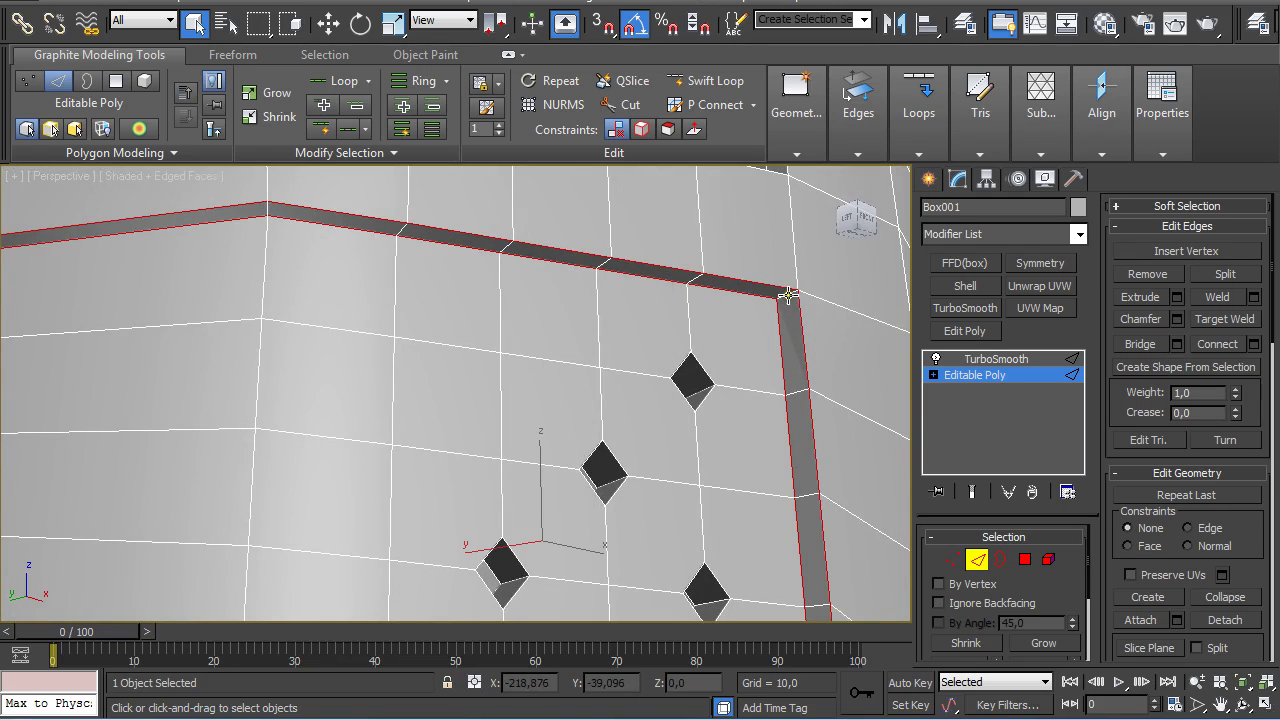
Add the edges around the nose guard's lower tip and up its opposite side to the selection
alt+middle_drag(787, 320, 531, 379)
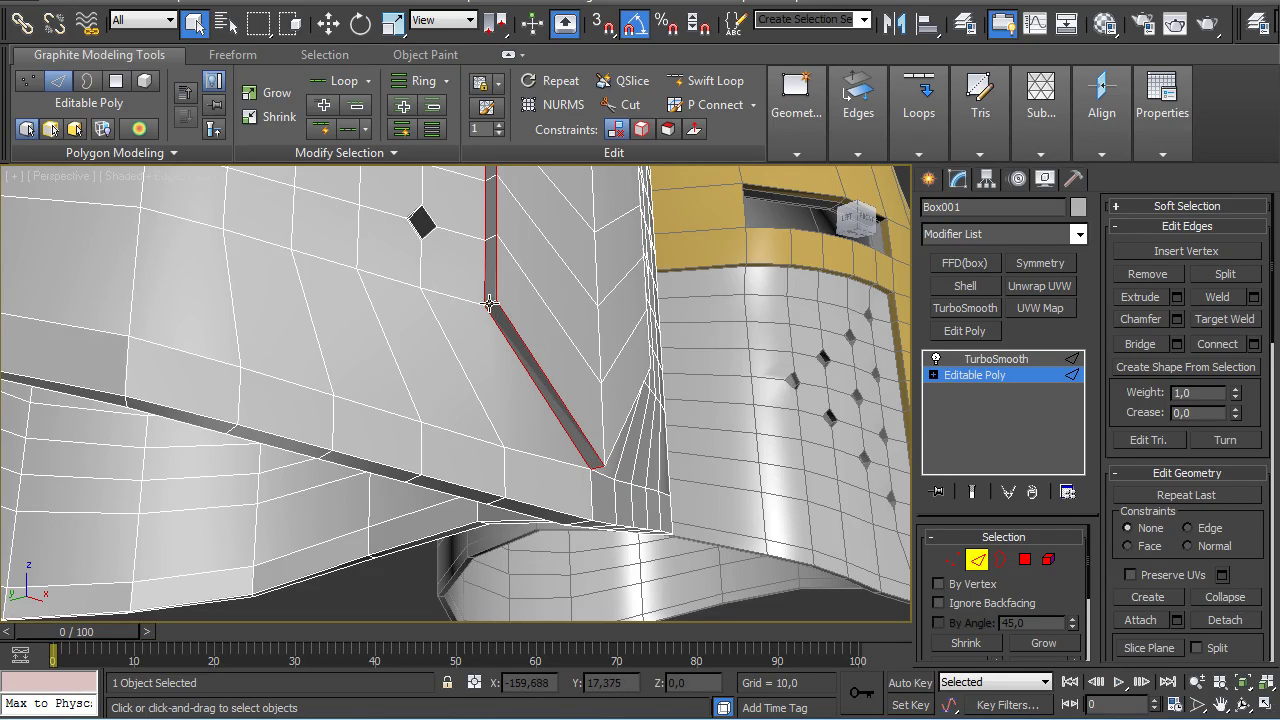
alt+middle_drag(491, 304, 217, 359)
ctrl+click(274, 381)
ctrl+click(226, 357)
ctrl+click(228, 358)
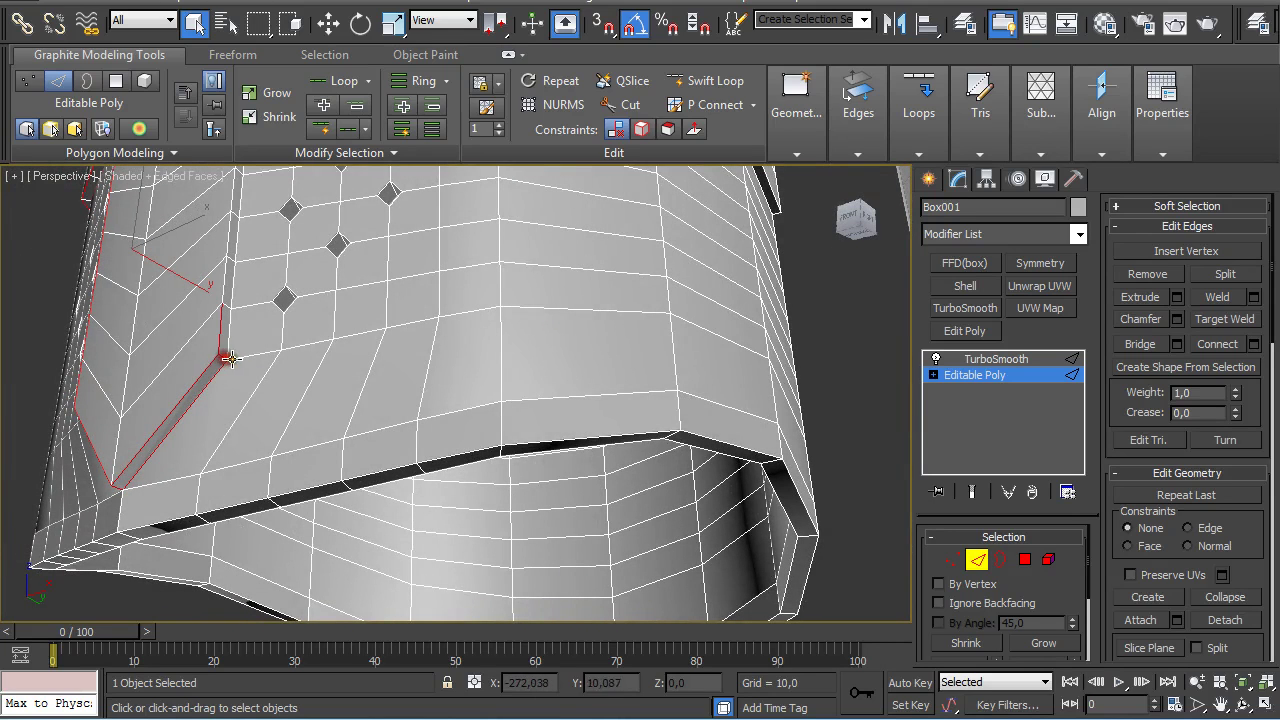
ctrl+click(229, 339)
ctrl+double_click(224, 283)
ctrl+double_click(233, 283)
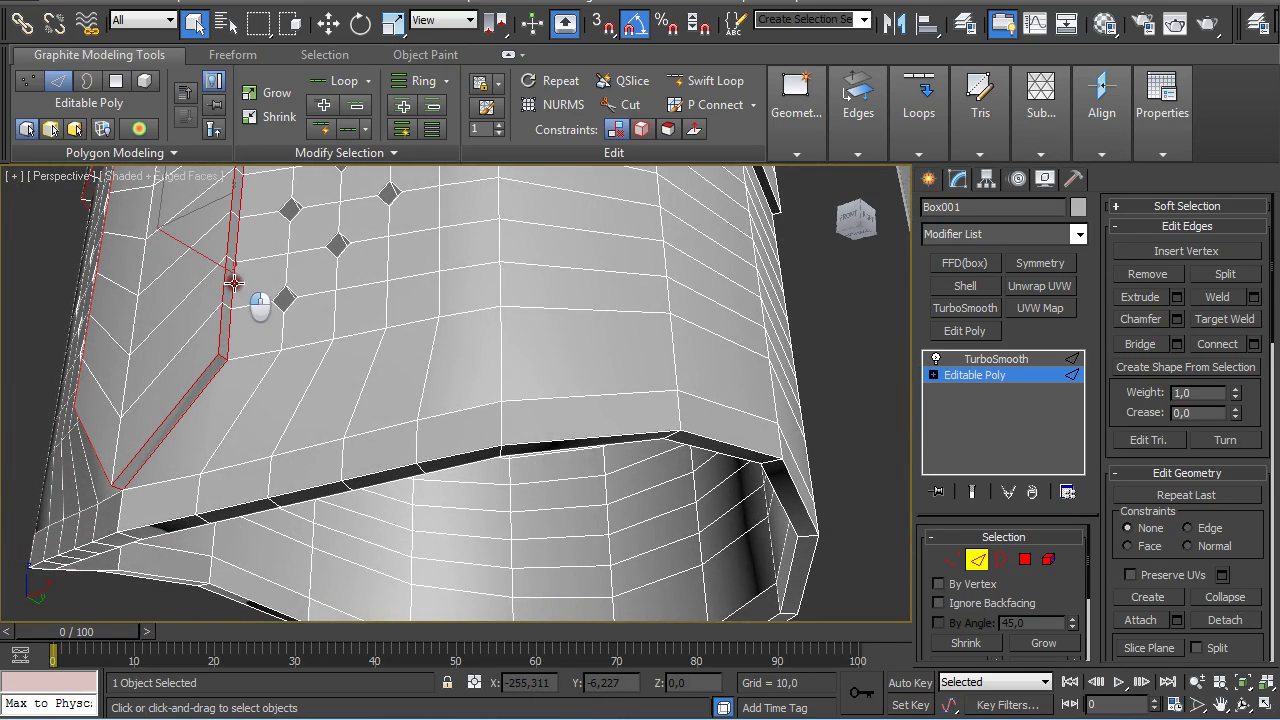
Add both edge loops under the horizontal band on the opposite side of the nose guard to the selection
middle_drag(234, 284, 326, 354)
scroll(349, 352, up, 3)
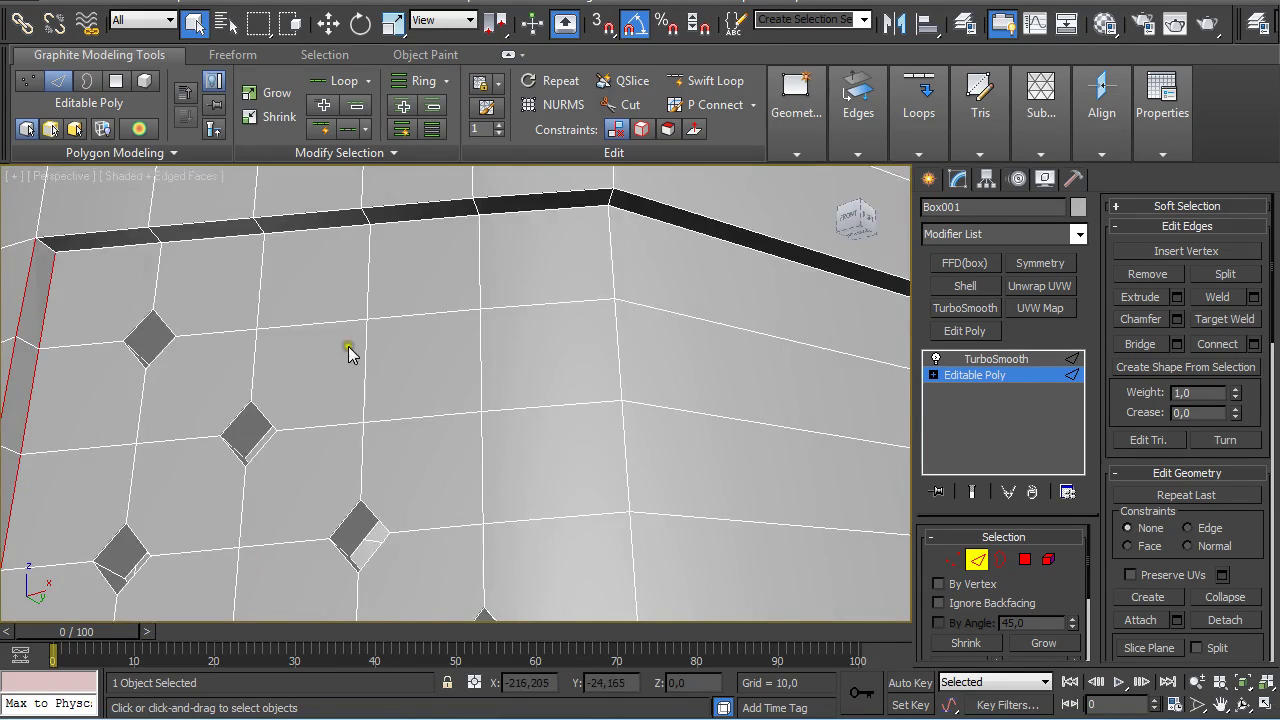
ctrl+click(69, 234)
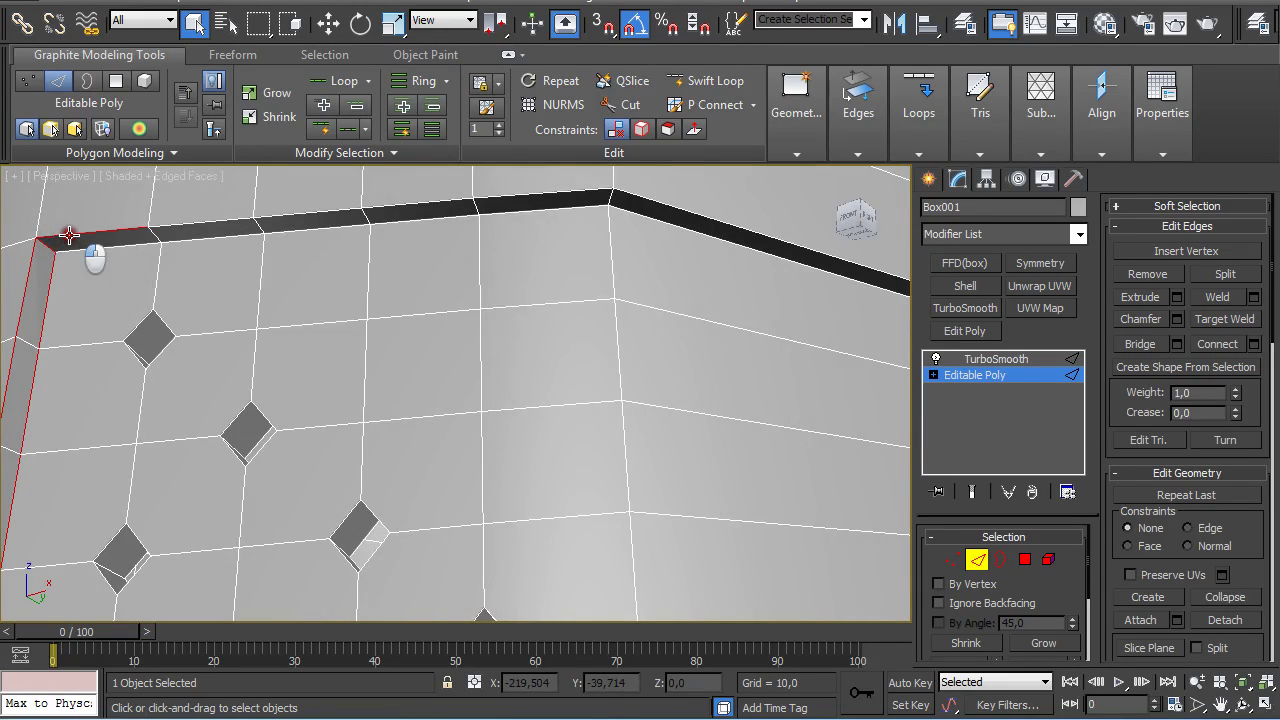
ctrl+double_click(186, 225)
ctrl+double_click(291, 234)
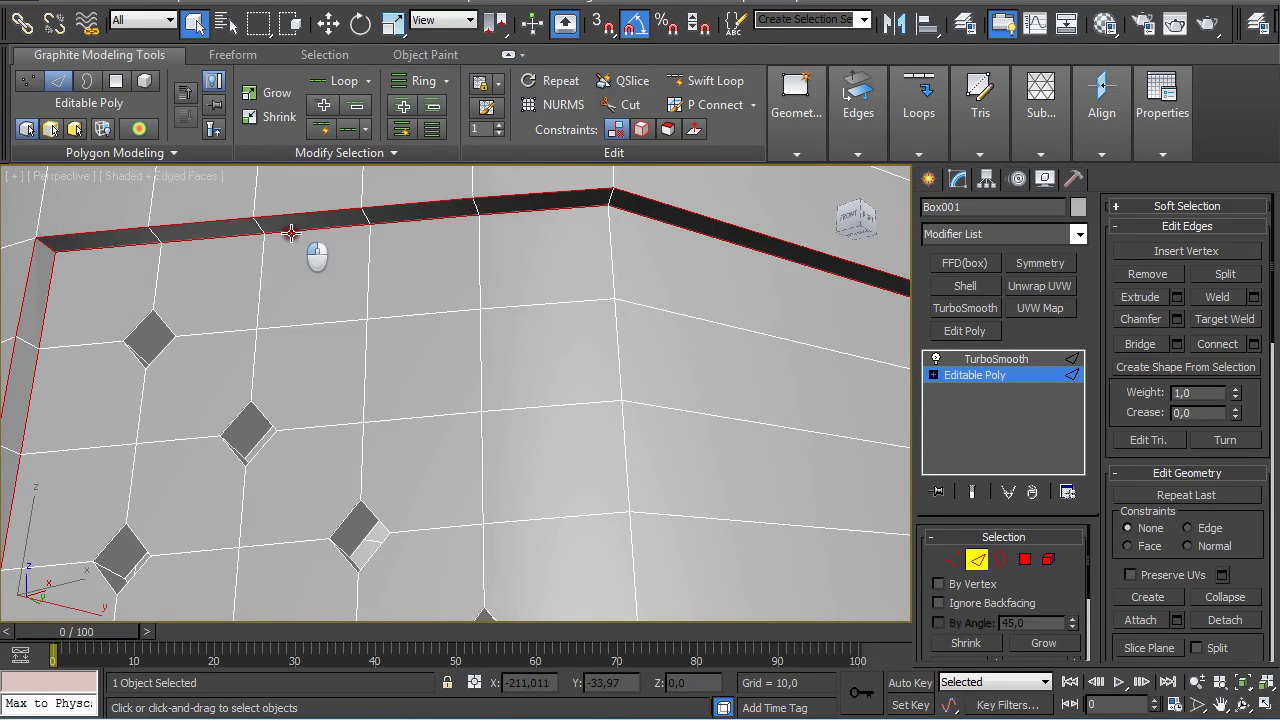
Add the outer and inner edge loops along the top of the raised band to the selection
scroll(320, 245, down, 3)
alt+middle_drag(857, 297, 689, 315)
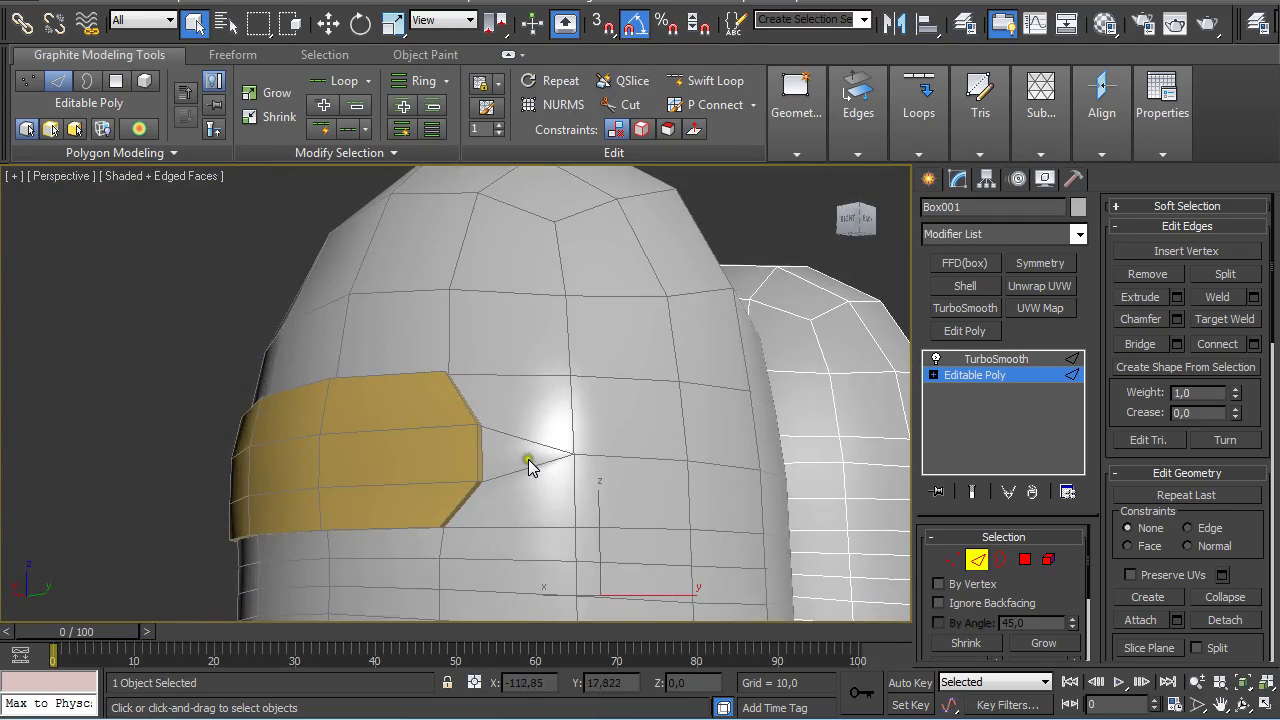
scroll(529, 462, down, 3)
alt+middle_drag(529, 462, 638, 529)
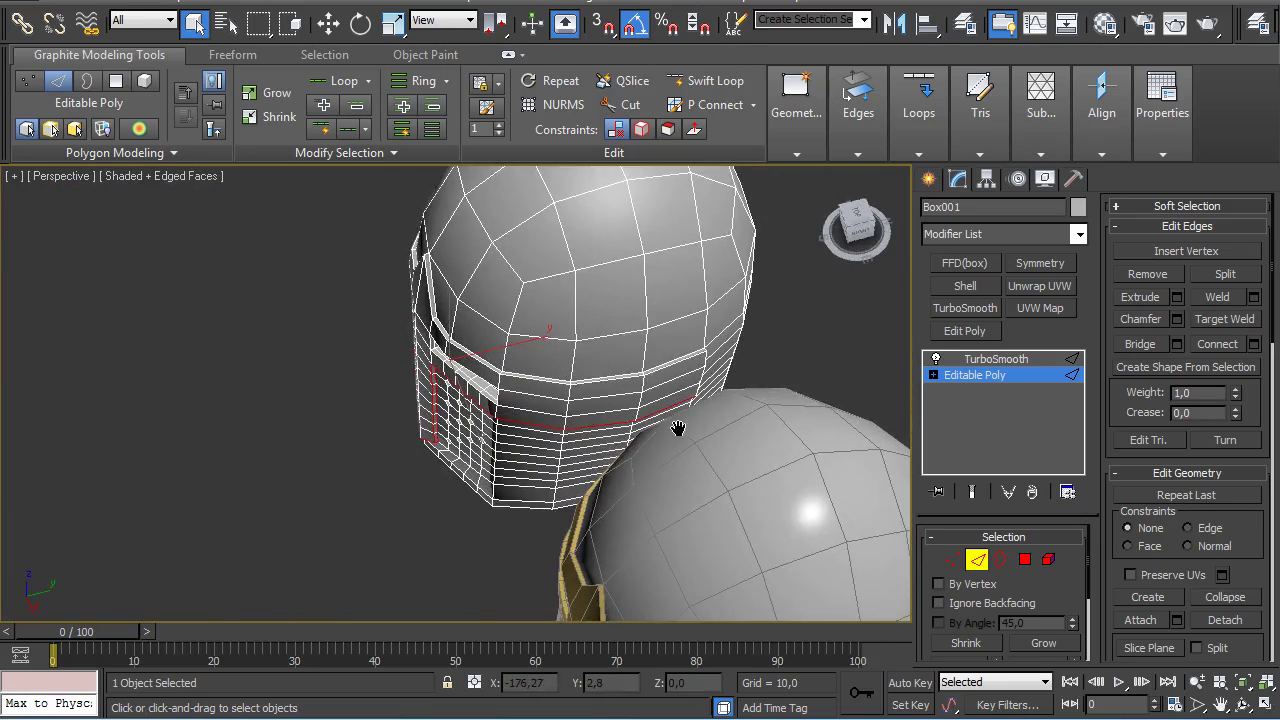
scroll(680, 428, up, 4)
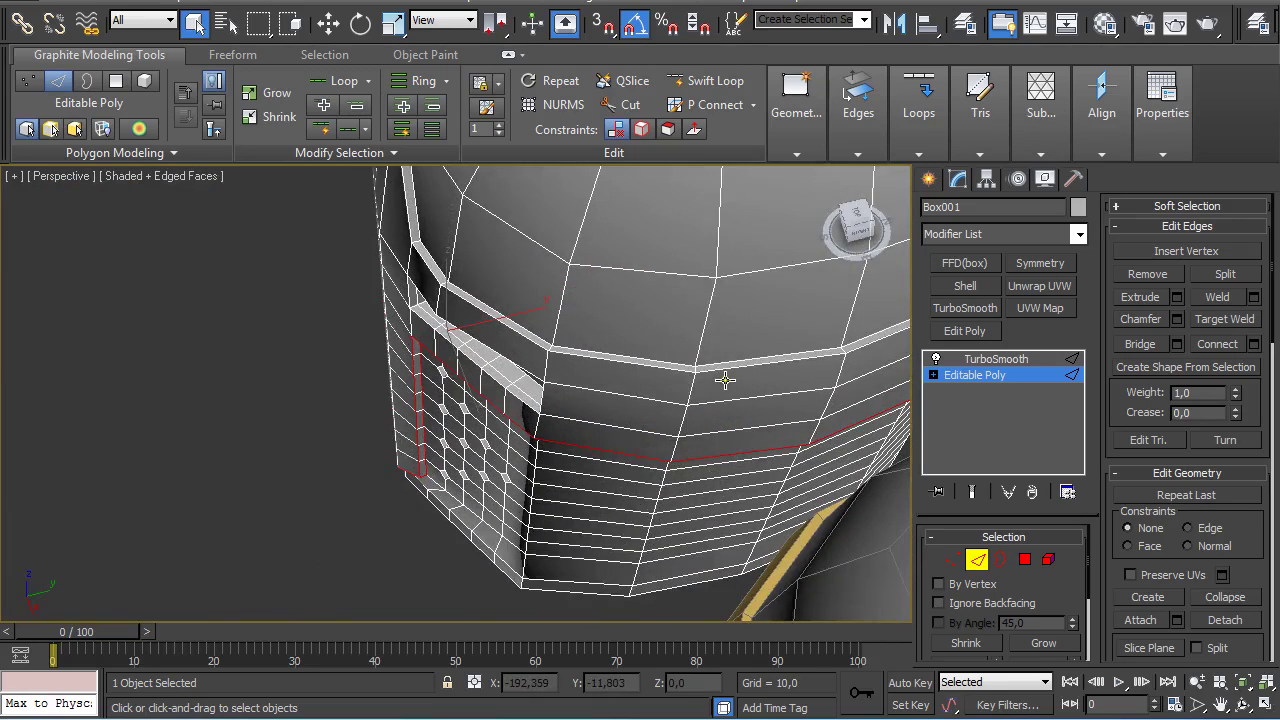
double_click(637, 361)
ctrl+double_click(638, 359)
Add the vertical edges at one rear end of the raised band to the selection
alt+middle_drag(646, 357, 532, 396)
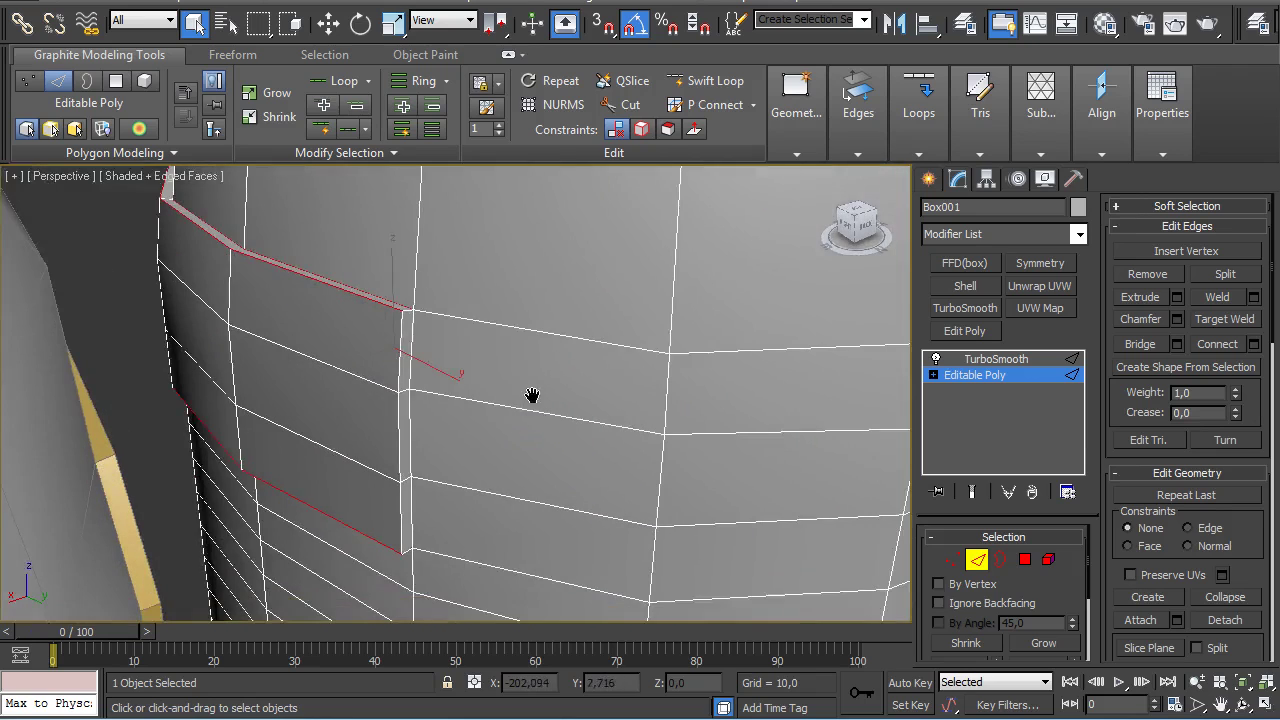
ctrl+click(402, 336)
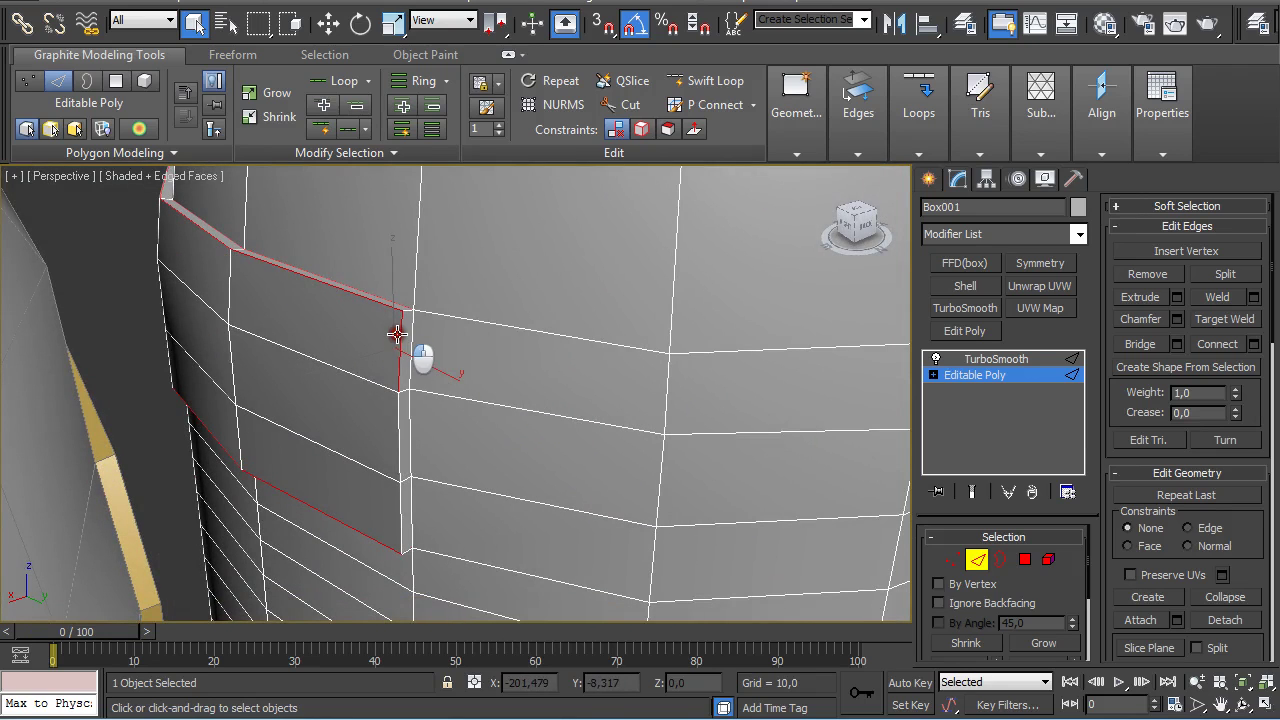
ctrl+double_click(399, 422)
ctrl+double_click(410, 419)
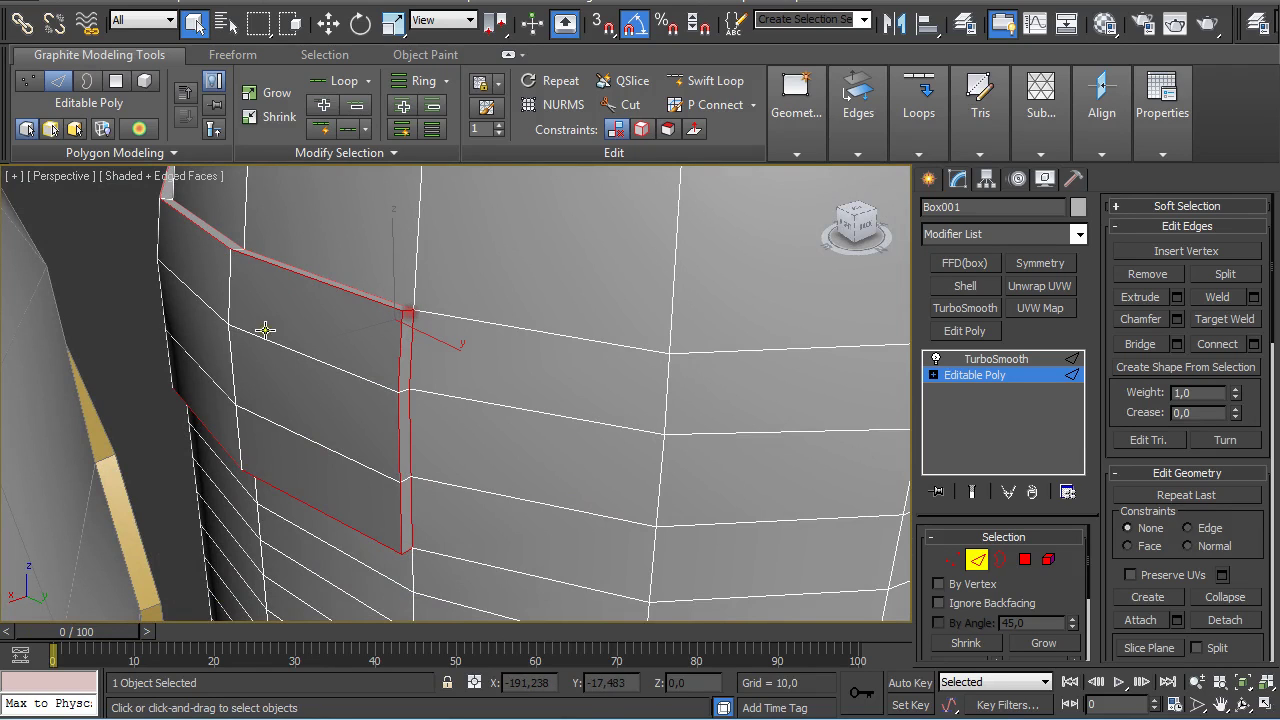
Add the remaining edges at the band's pointed peak and along its top on the other side to the selection
alt+middle_drag(265, 330, 419, 344)
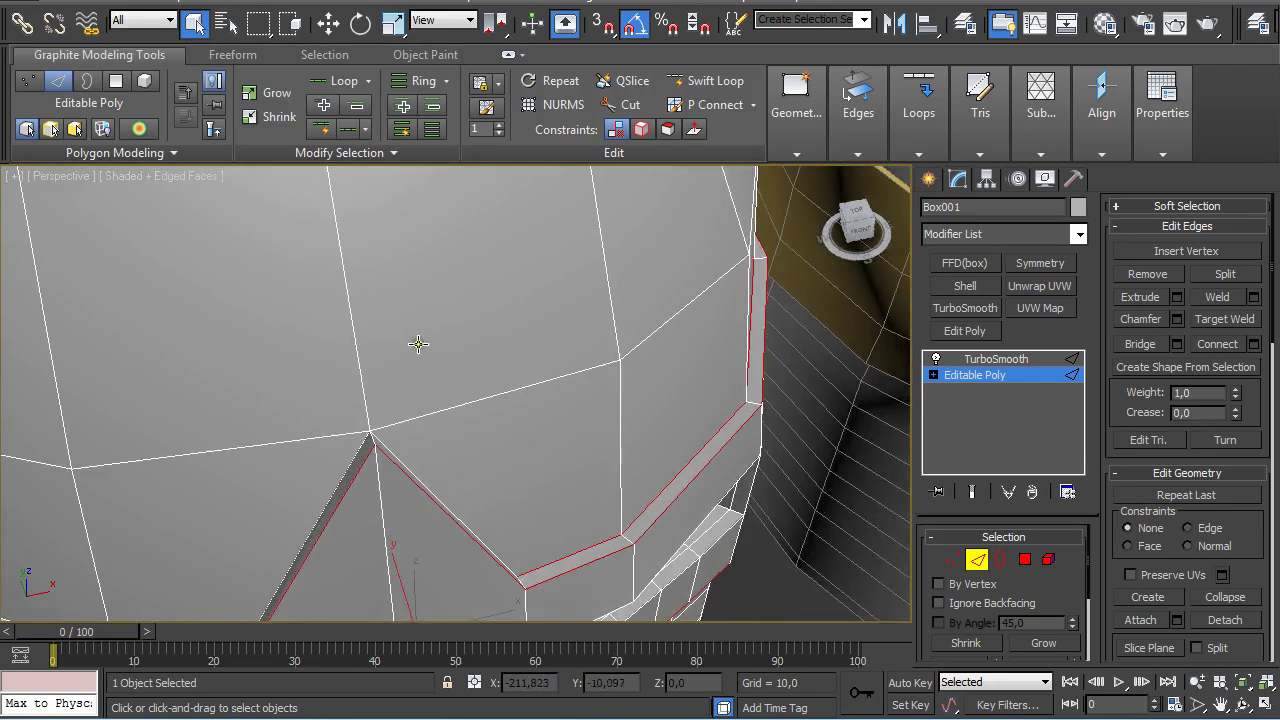
ctrl+click(359, 453)
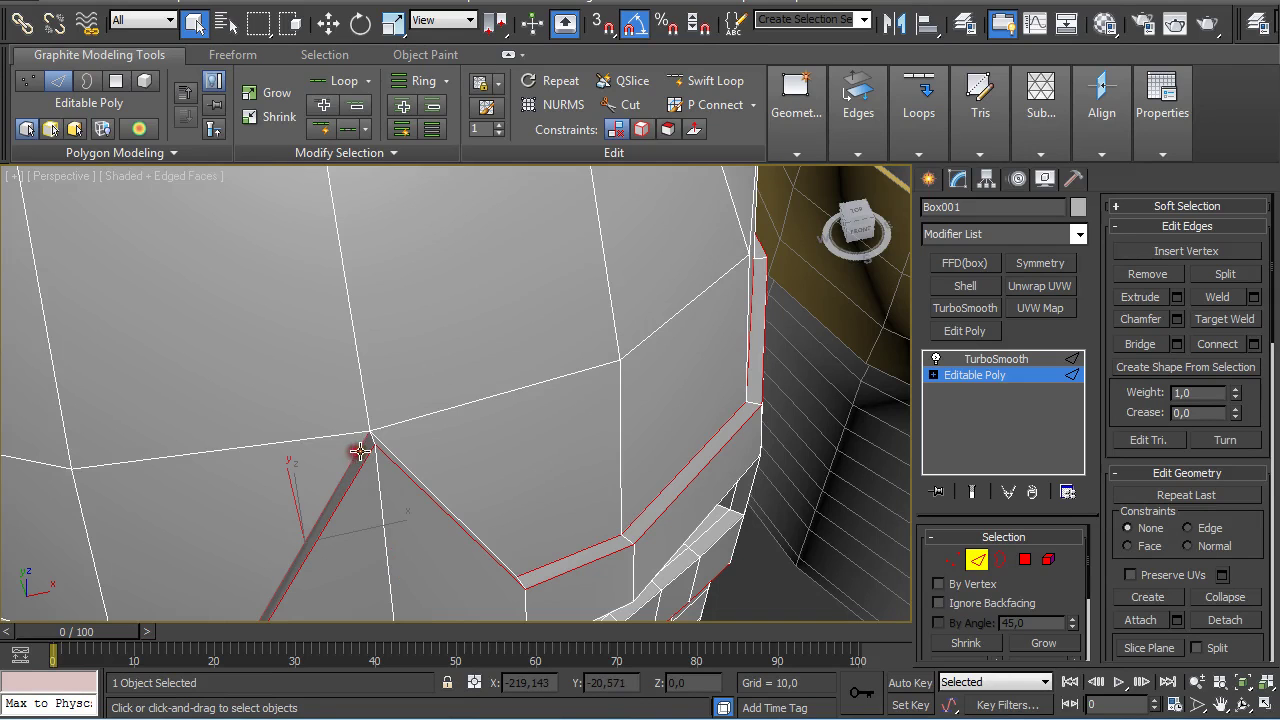
alt+middle_drag(372, 438, 618, 426)
ctrl+double_click(549, 428)
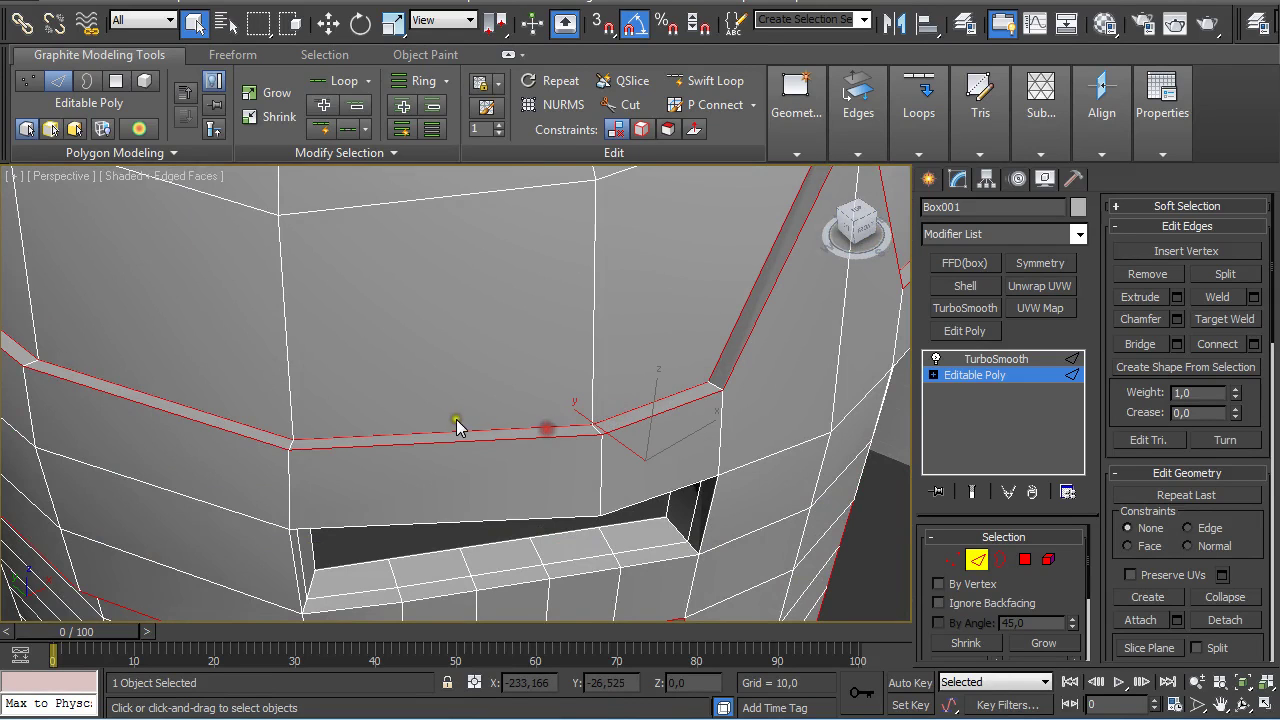
Add the vertical edges at the band's other rear end to the selection
alt+middle_drag(457, 423, 634, 392)
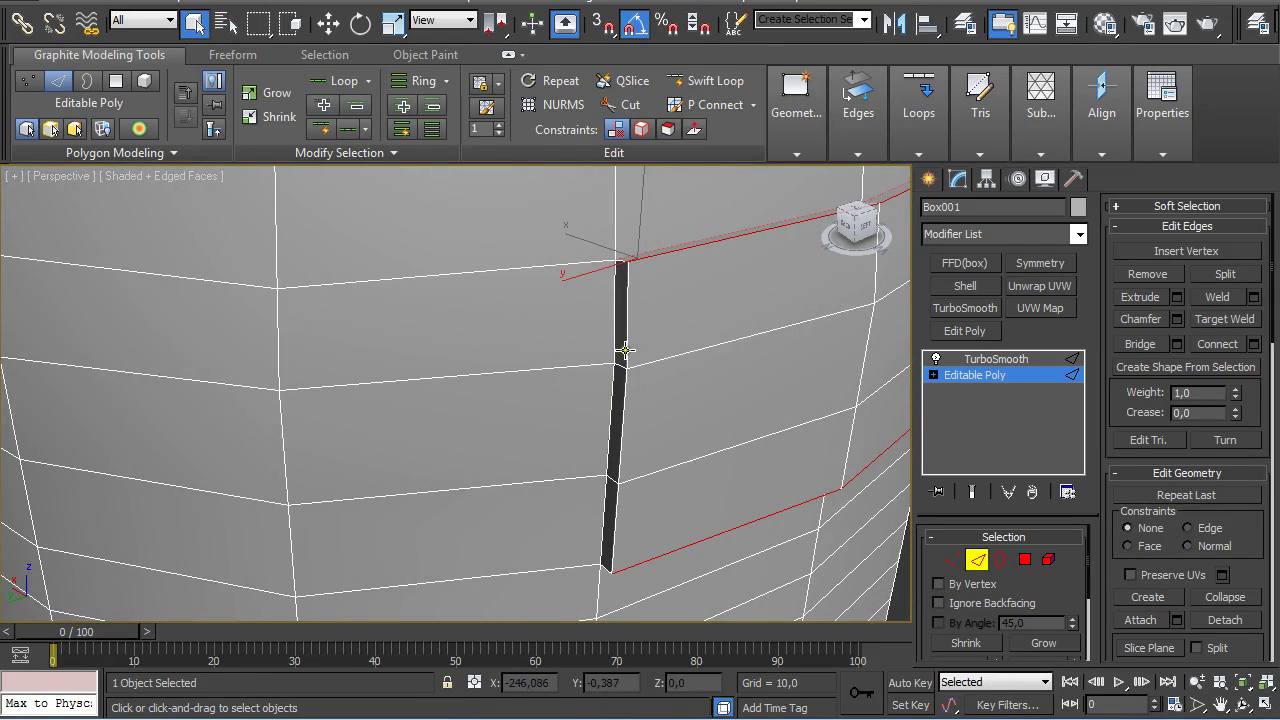
click(625, 350)
ctrl+double_click(625, 392)
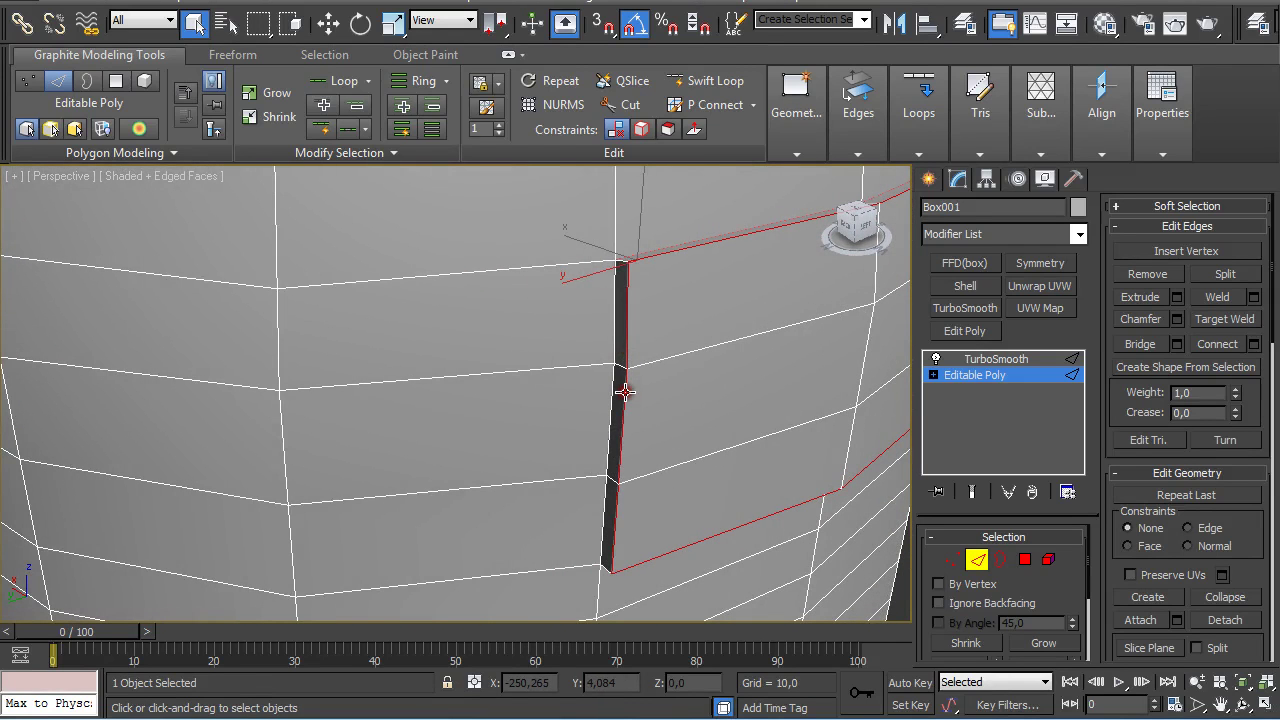
ctrl+click(610, 399)
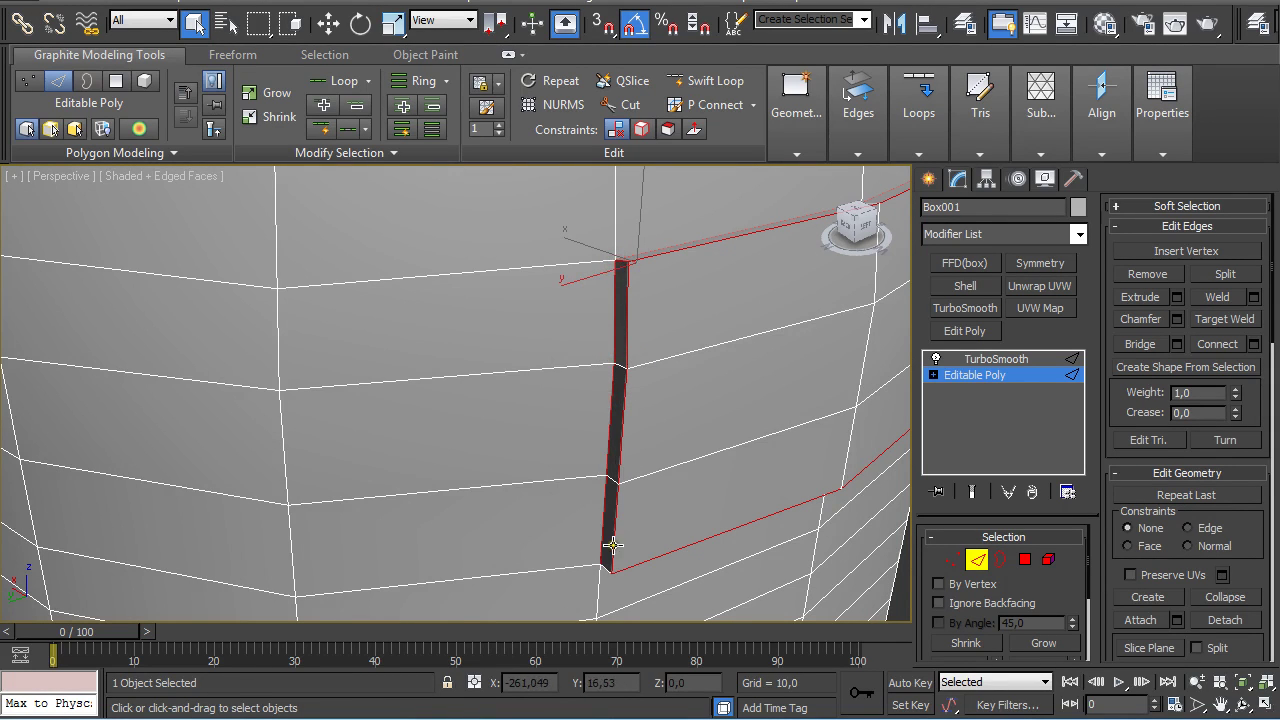
Set the crease of the selected edges around the cross-shaped band to 1.0
scroll(606, 535, down, 10)
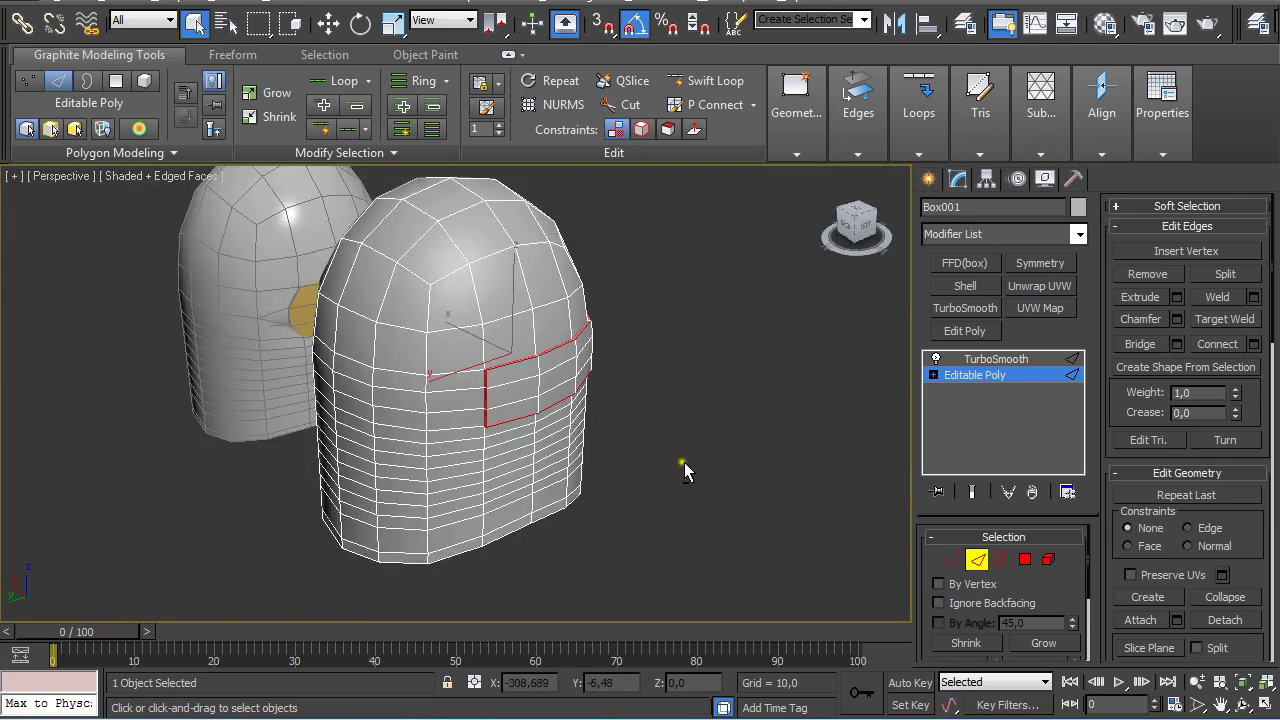
alt+middle_drag(684, 470, 429, 423)
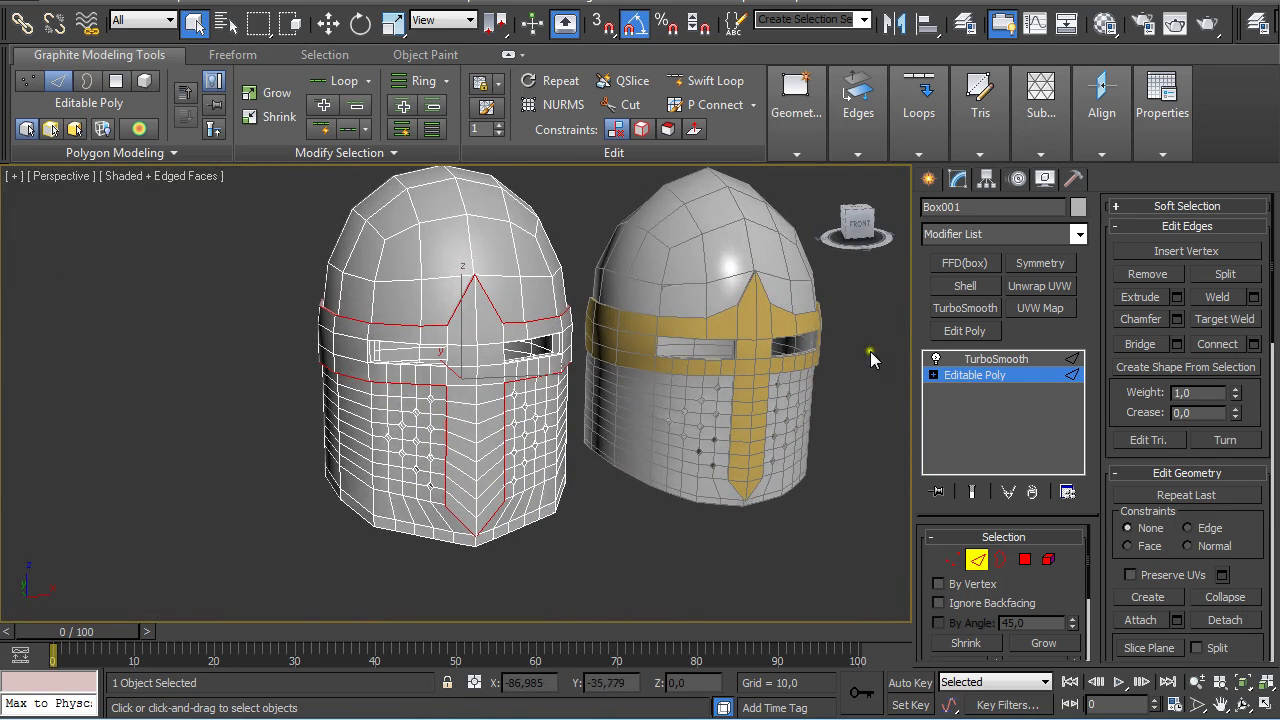
drag(1235, 414, 1200, 304)
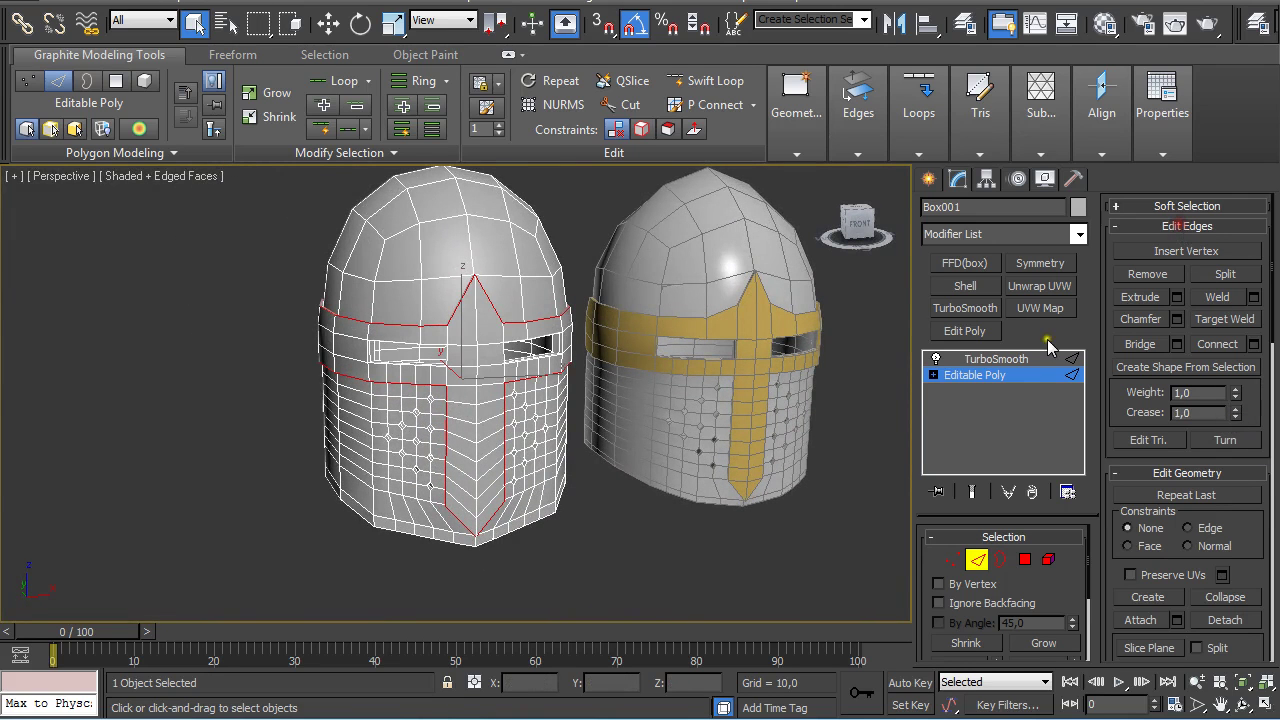
Examine the TurboSmoothed helmet without edged faces, checking the creased band, nose guard and breathing holes
click(955, 360)
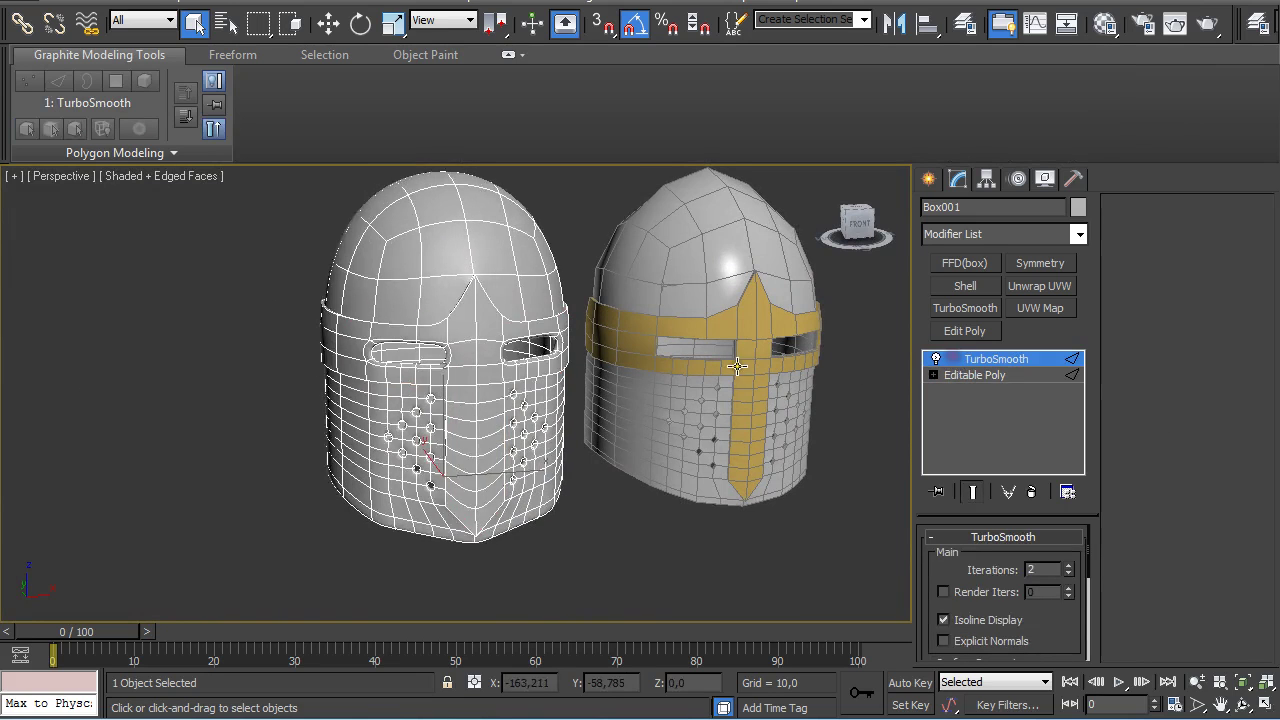
mouse_move(720, 490)
alt+middle_down()
mouse_move(658, 489)
mouse_move(637, 508)
mouse_move(591, 459)
mouse_move(493, 421)
mouse_move(421, 413)
mouse_move(580, 494)
alt+middle_up()
click(699, 522)
key(F4)
scroll(491, 463, up, 5)
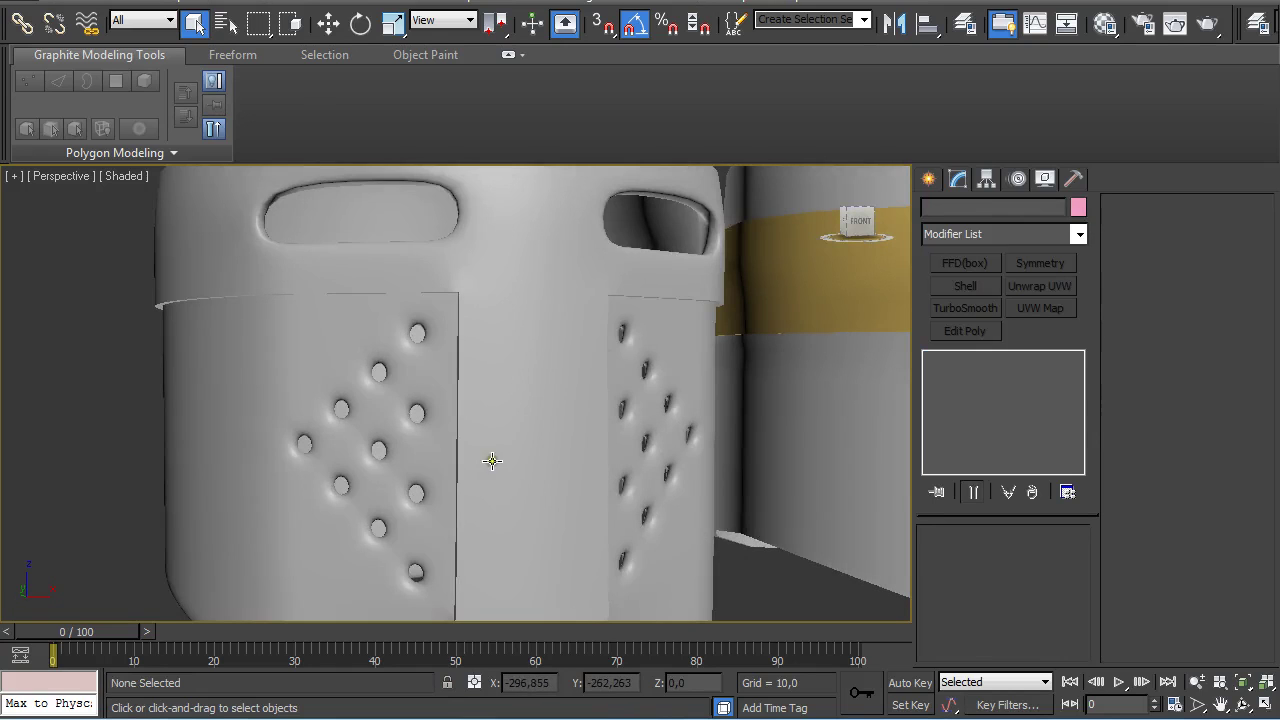
alt+middle_drag(364, 446, 496, 566)
middle_drag(496, 566, 527, 423)
scroll(489, 412, down, 3)
In the helmet's base mesh, select the block of front vertices around one side's breathing holes, from the eye slot down to the rim
click(523, 380)
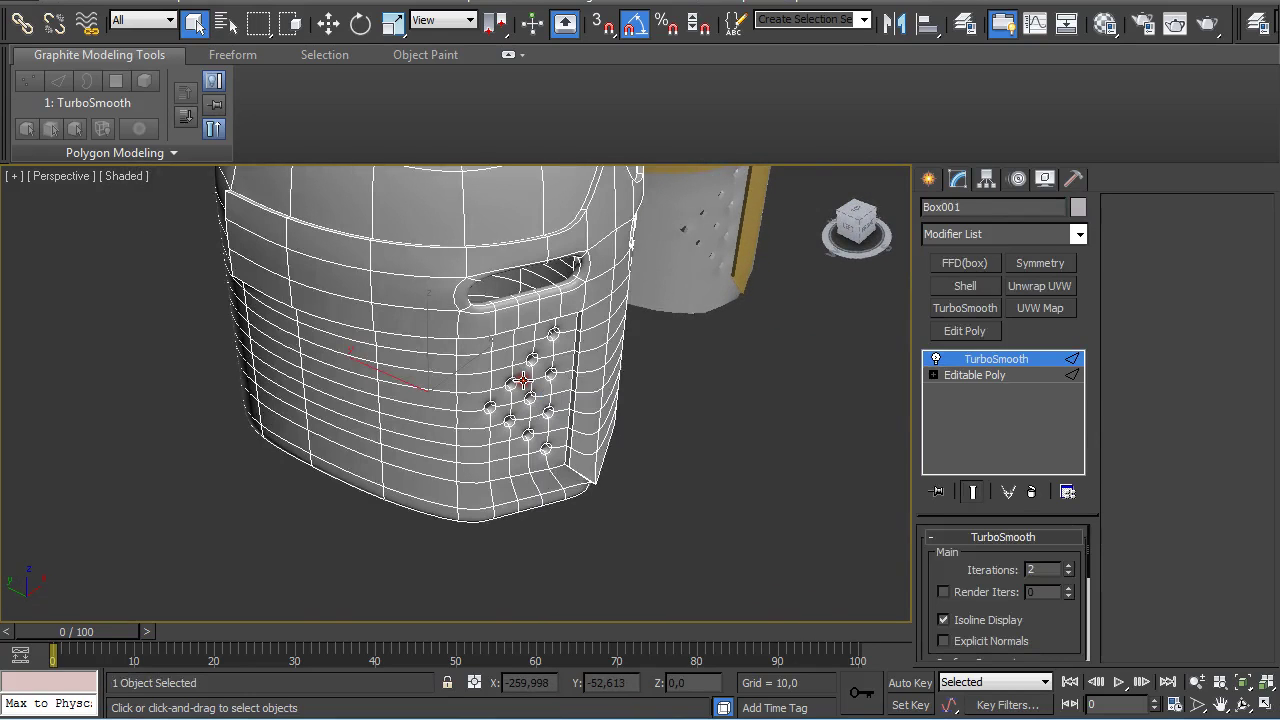
click(972, 375)
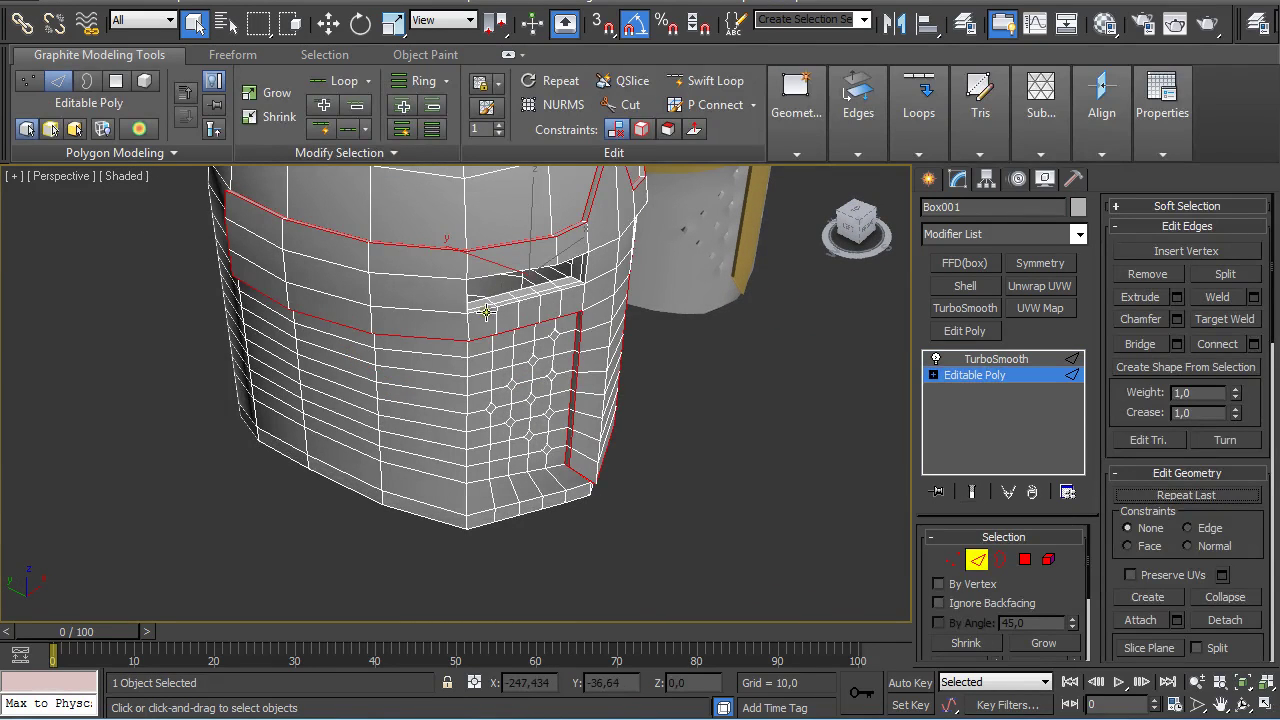
alt+middle_drag(587, 293, 572, 399)
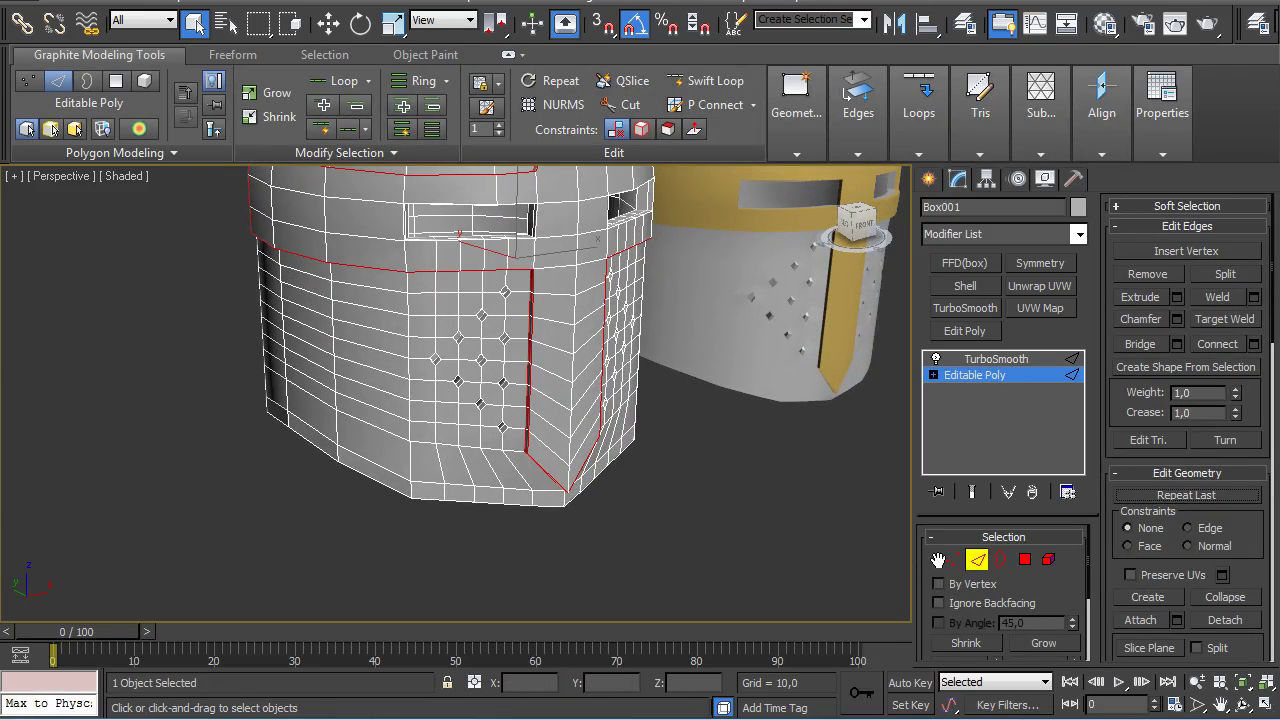
key(1)
key(f)
key(z)
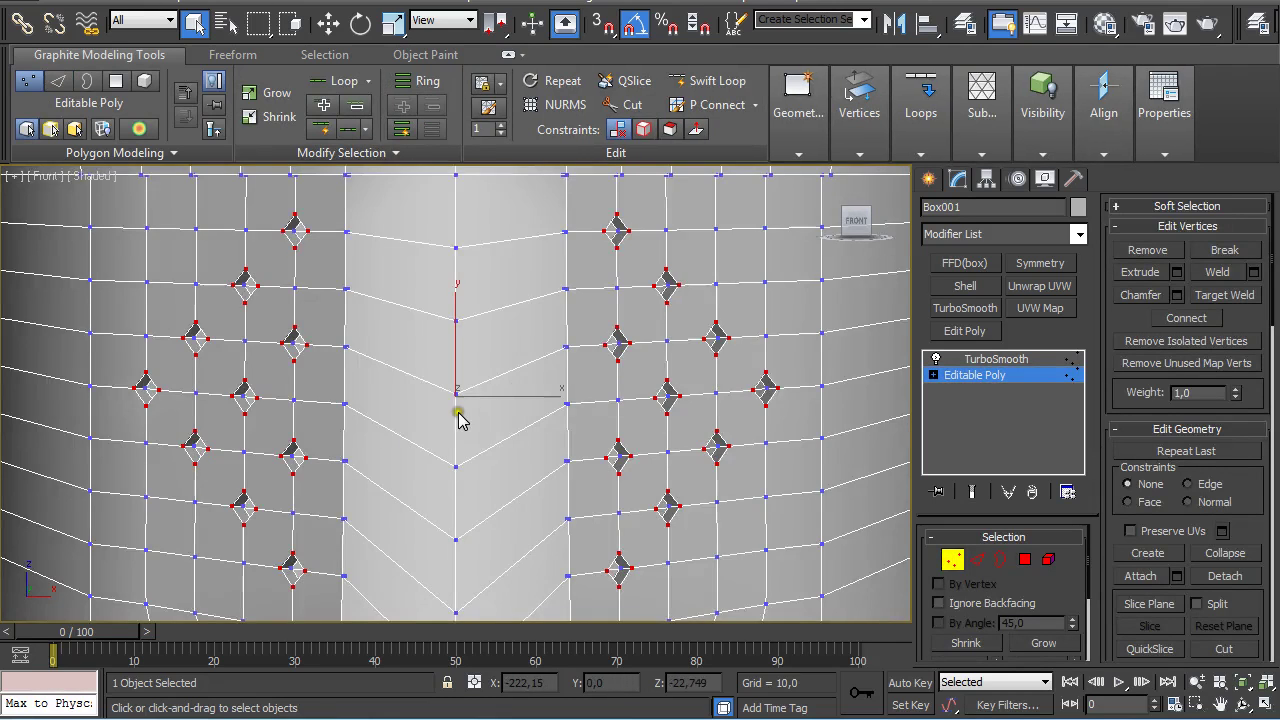
scroll(381, 436, down, 5)
middle_drag(382, 436, 383, 432)
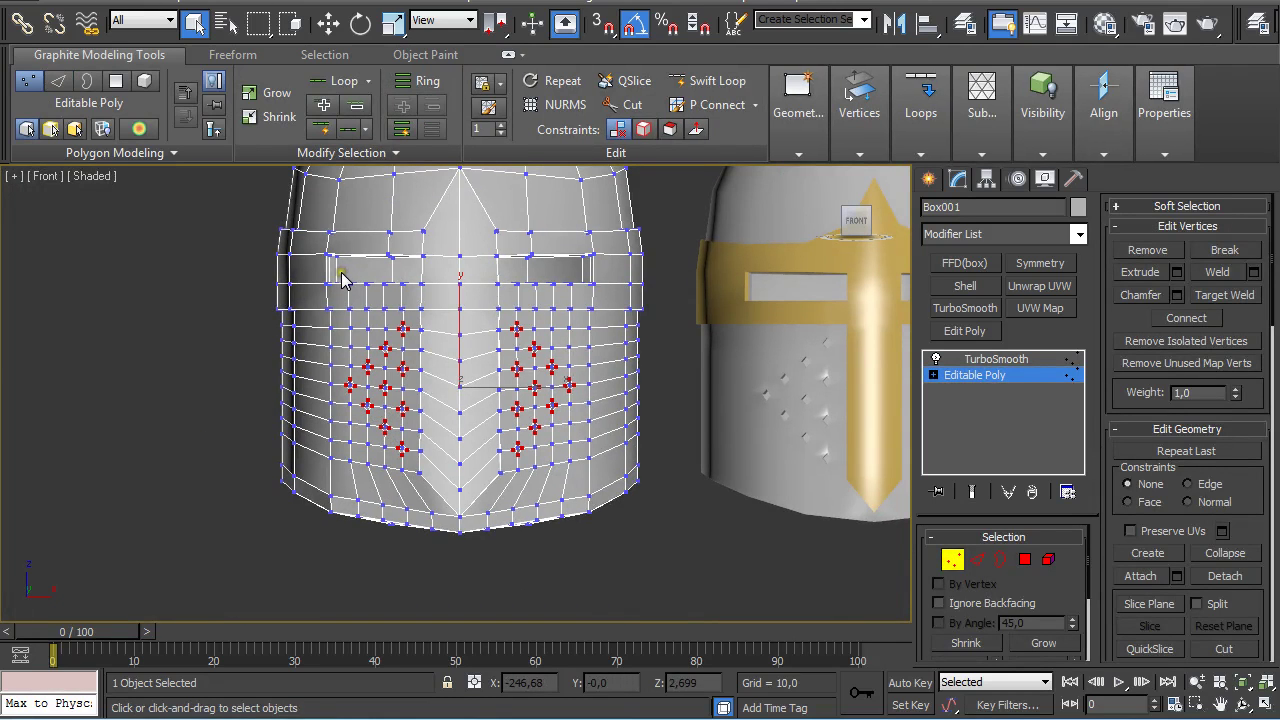
drag(339, 270, 420, 535)
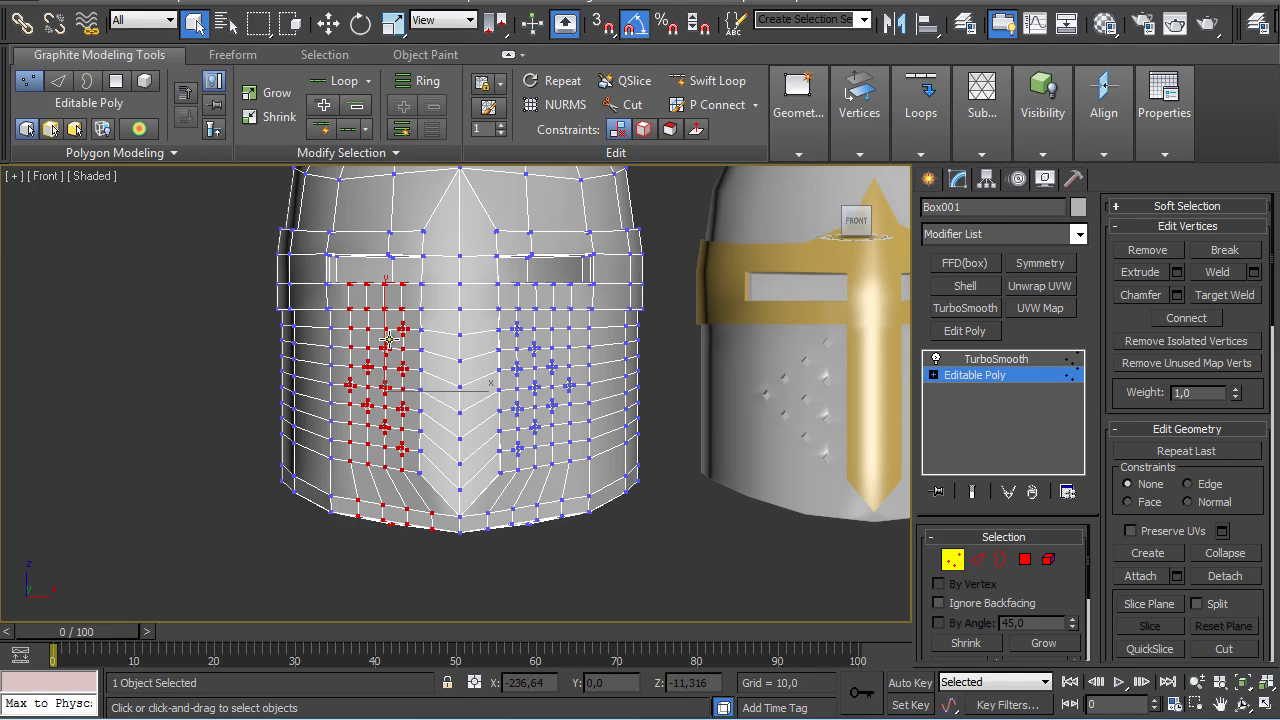
Move the selected breathing-hole vertices slightly forward along the Y axis to round out that side of the face
alt+middle_drag(388, 340, 569, 380)
scroll(437, 378, down, 4)
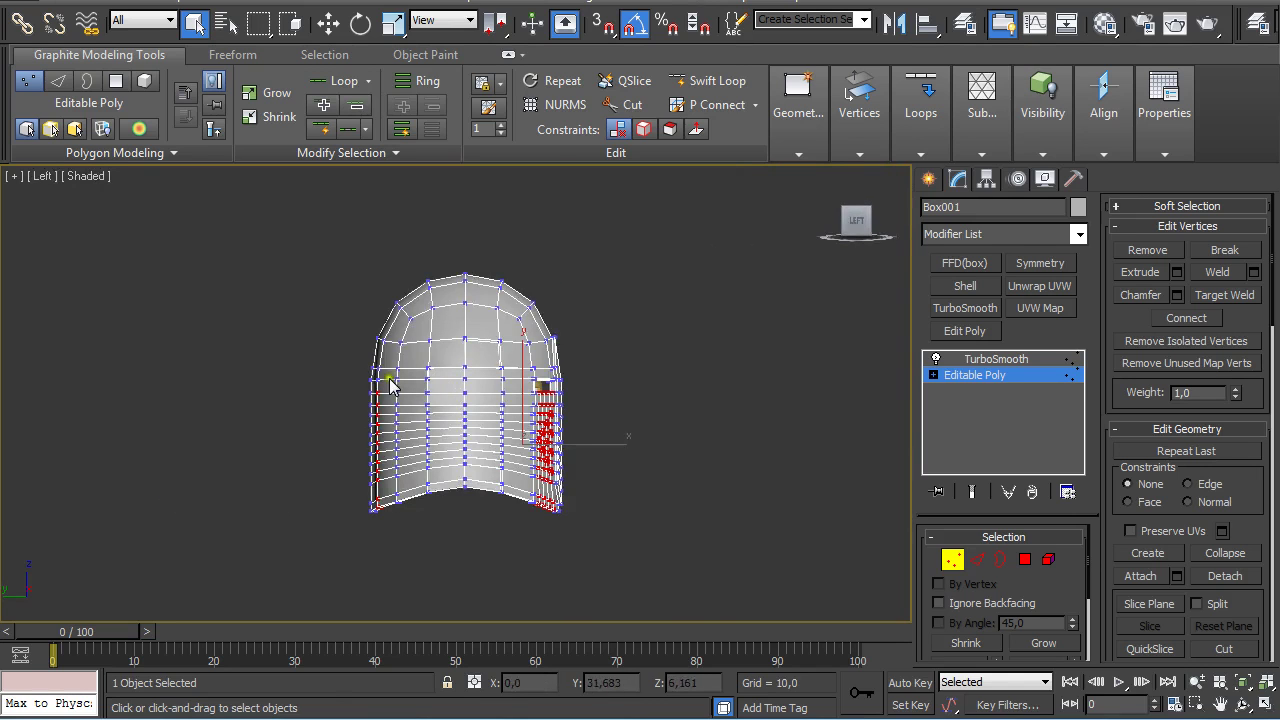
mouse_move(481, 490)
alt+middle_down()
mouse_move(494, 467)
mouse_move(476, 478)
alt+middle_up()
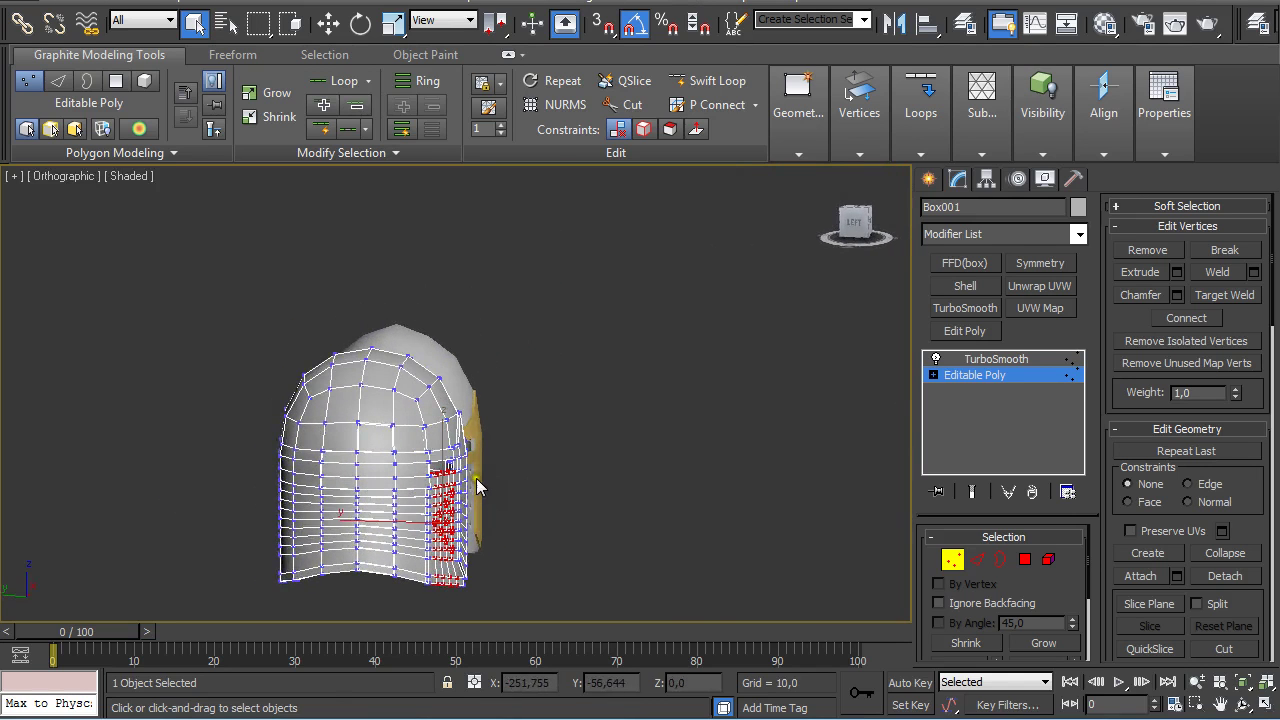
key(p)
scroll(495, 440, up, 3)
alt+middle_drag(505, 414, 468, 385)
key(w)
drag(386, 377, 396, 377)
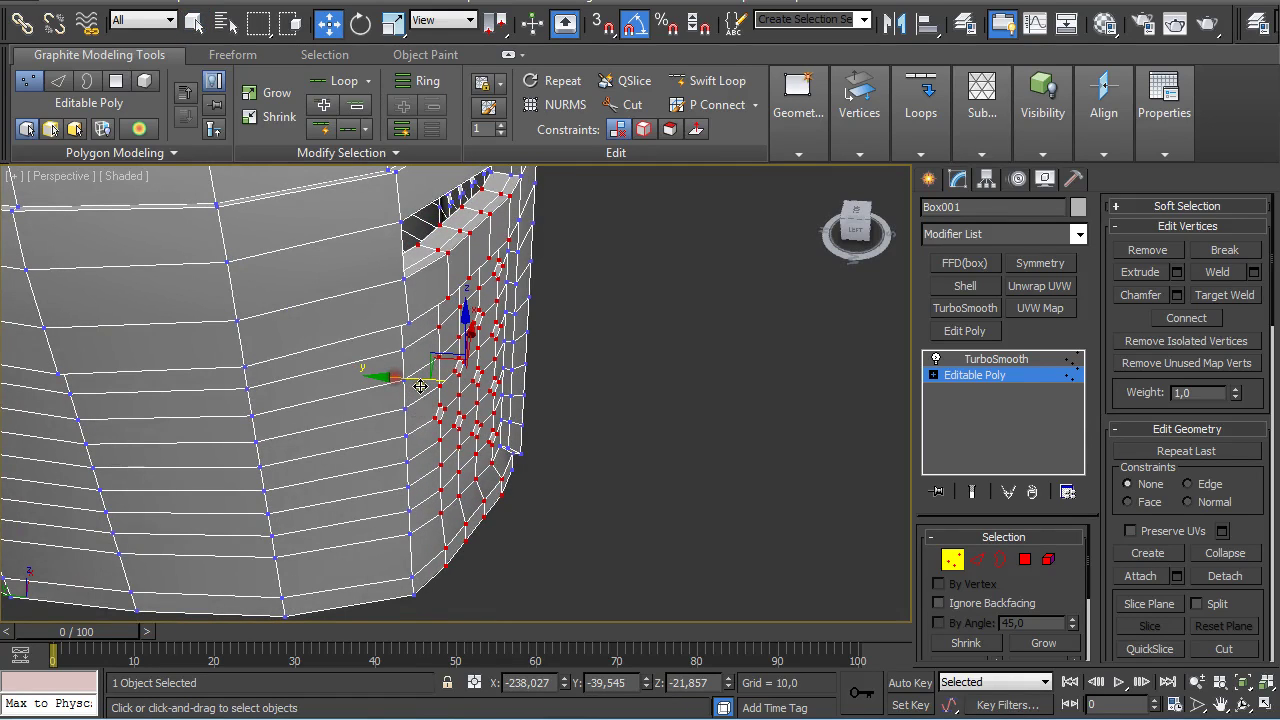
Reduce the selection to the middle two columns of breathing-hole vertices and move them slightly further forward along the Y axis
key(f)
key(z)
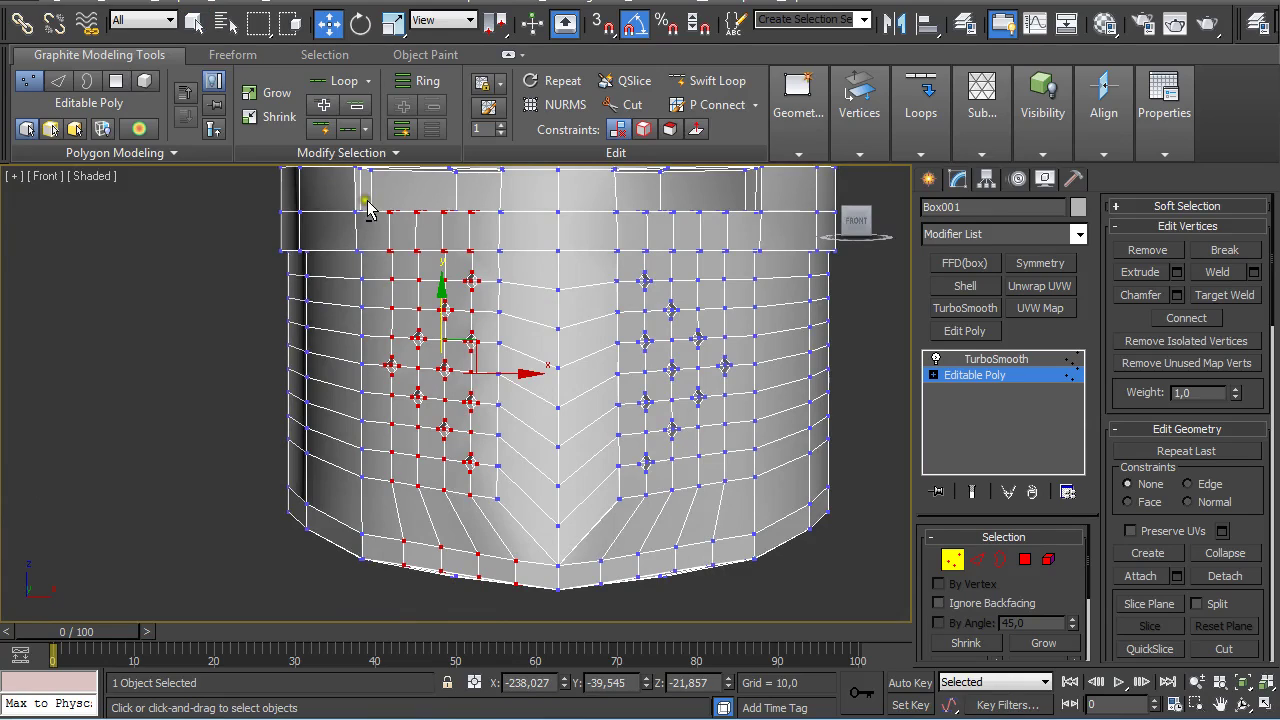
alt+drag(366, 200, 411, 566)
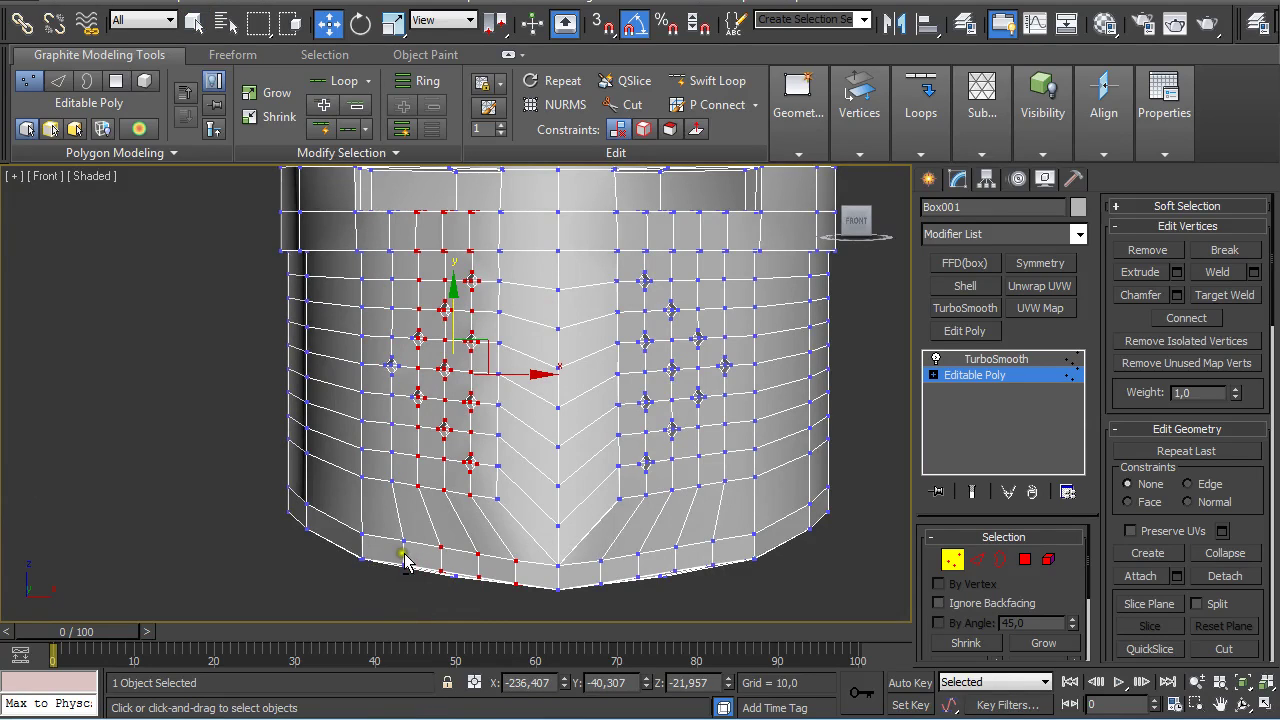
alt+drag(459, 200, 522, 350)
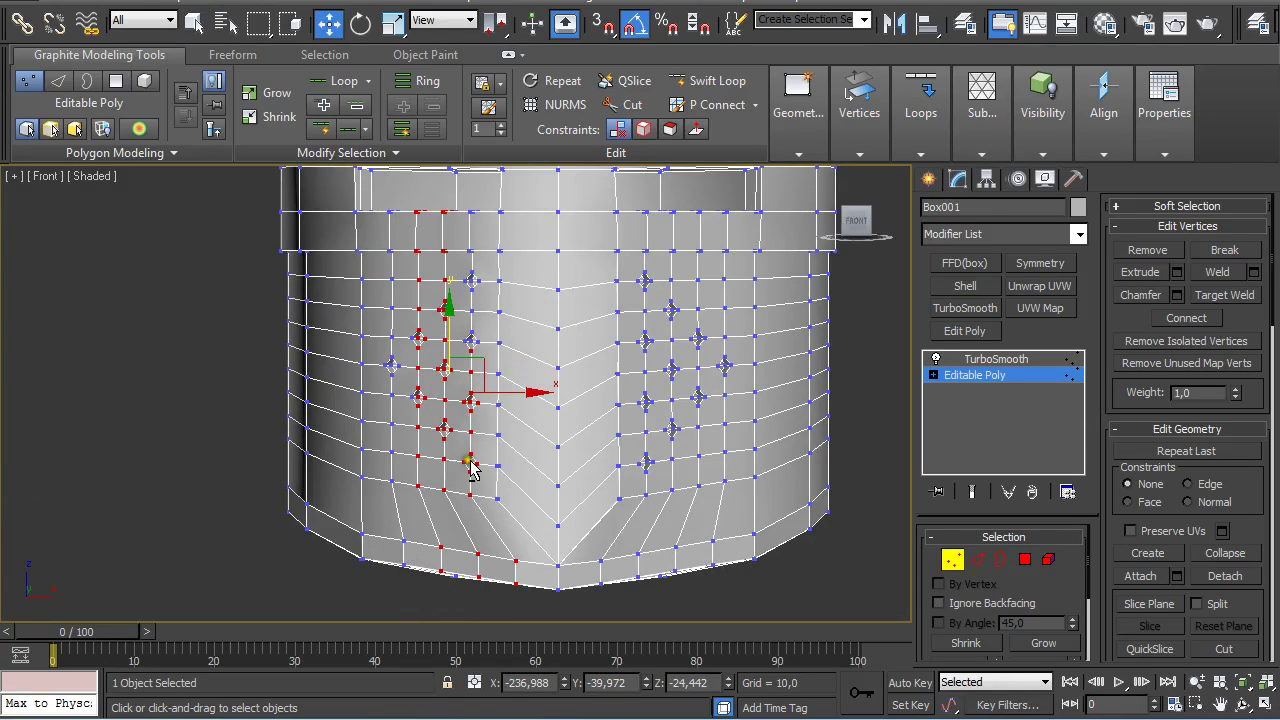
alt+drag(547, 591, 466, 350)
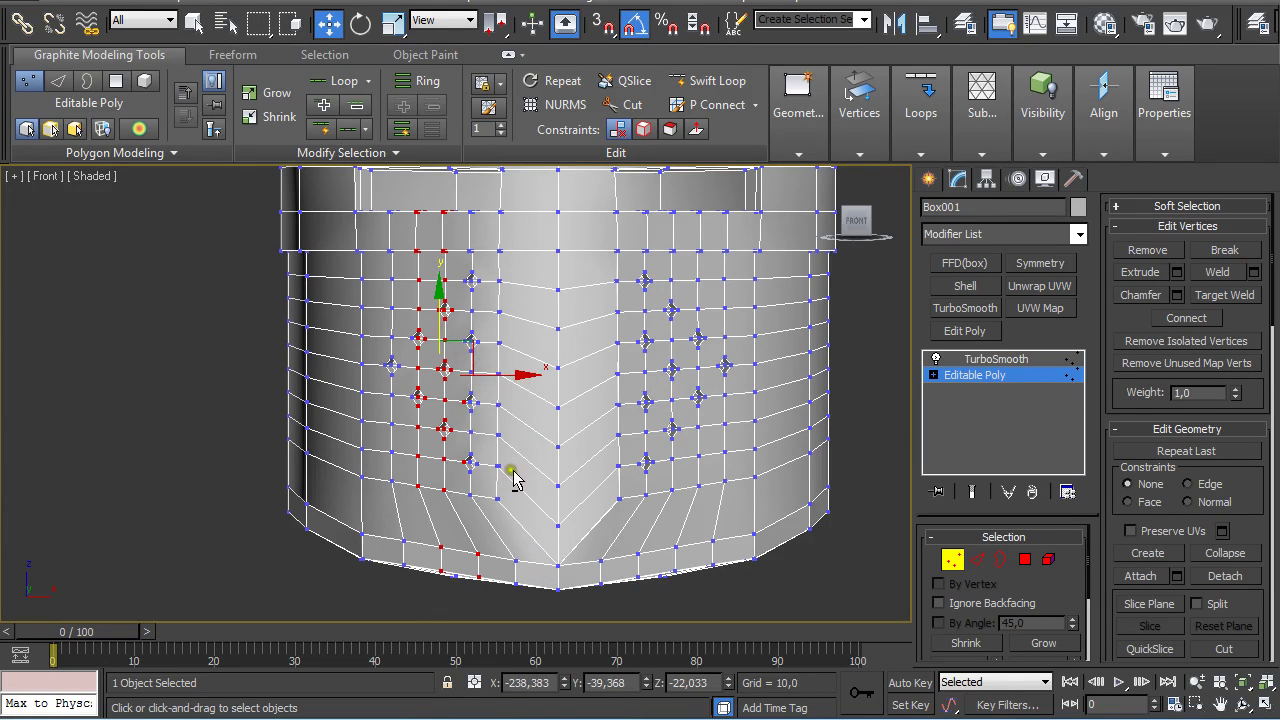
alt+drag(523, 501, 460, 377)
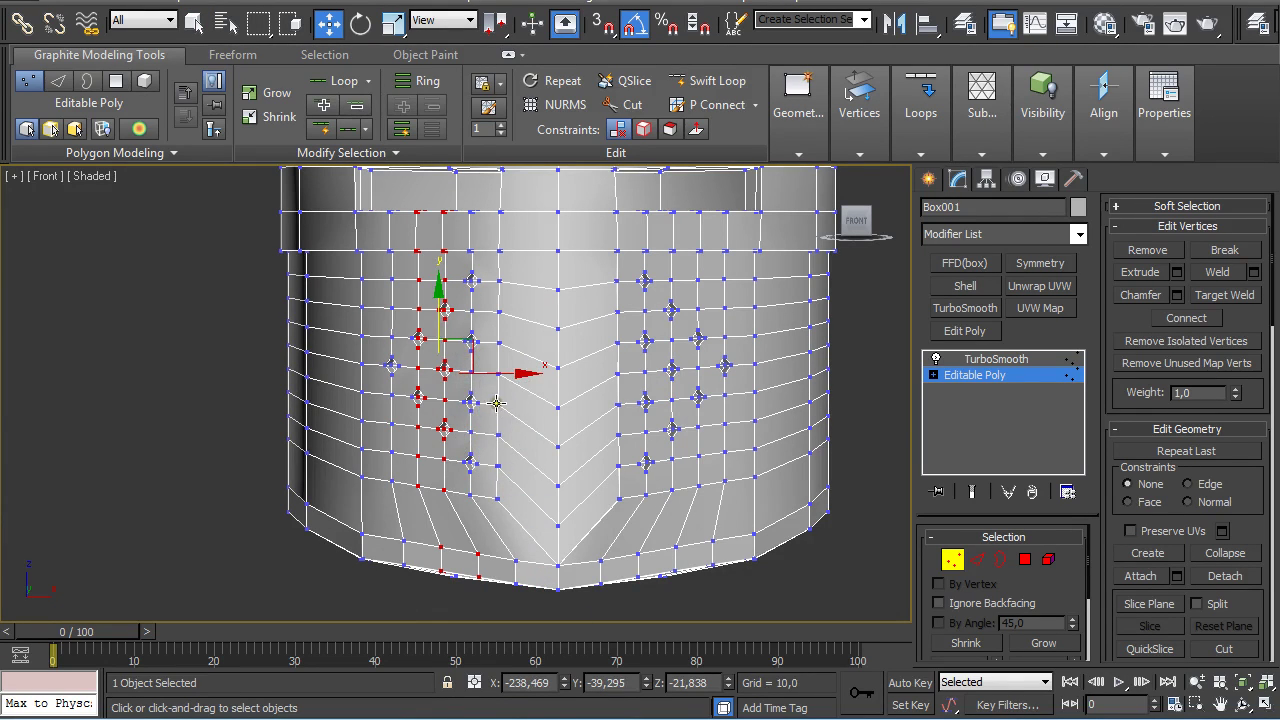
alt+middle_drag(447, 403, 495, 368)
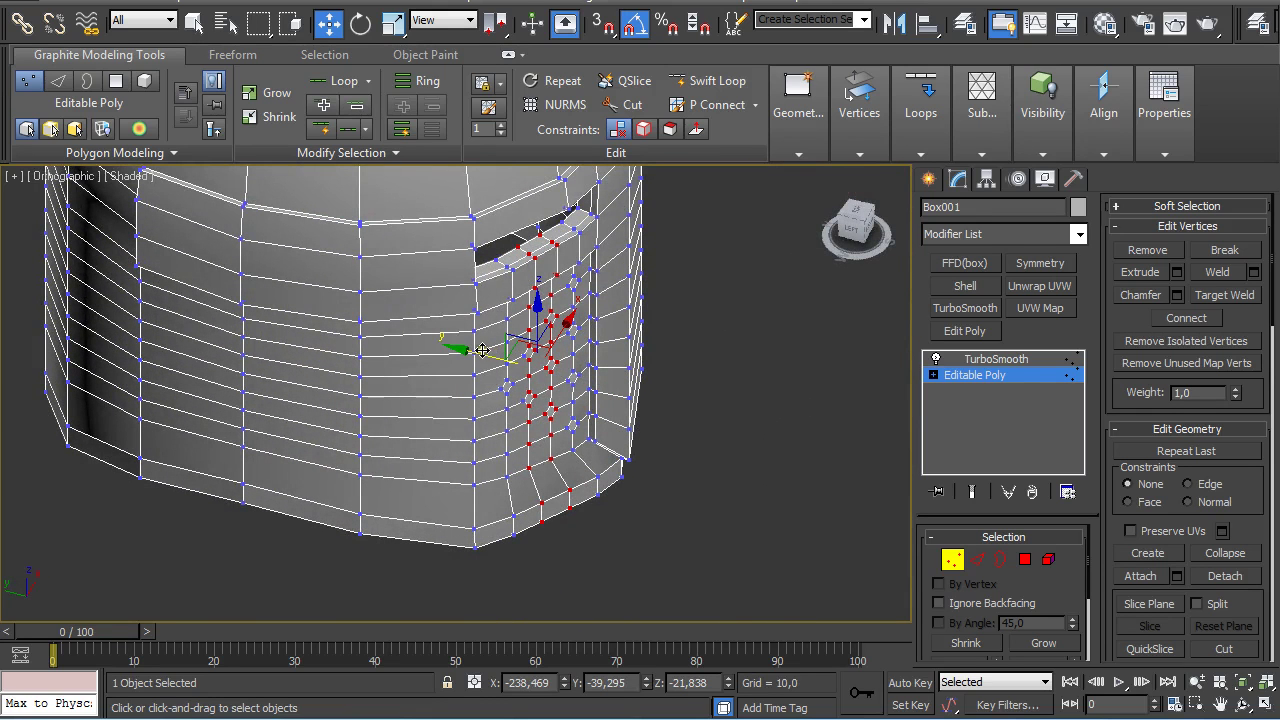
drag(482, 350, 482, 358)
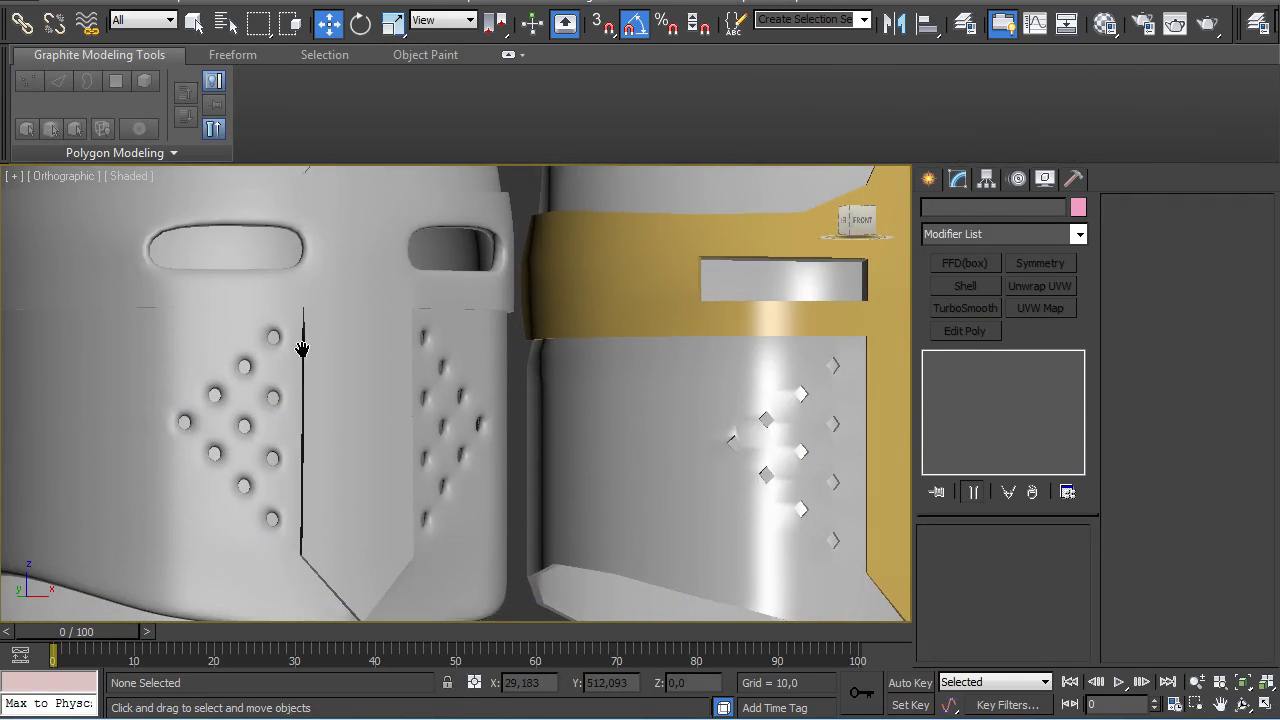
Compare both helmets from several angles and turn on the reference helmet's TurboSmooth modifier
scroll(300, 343, down, 3)
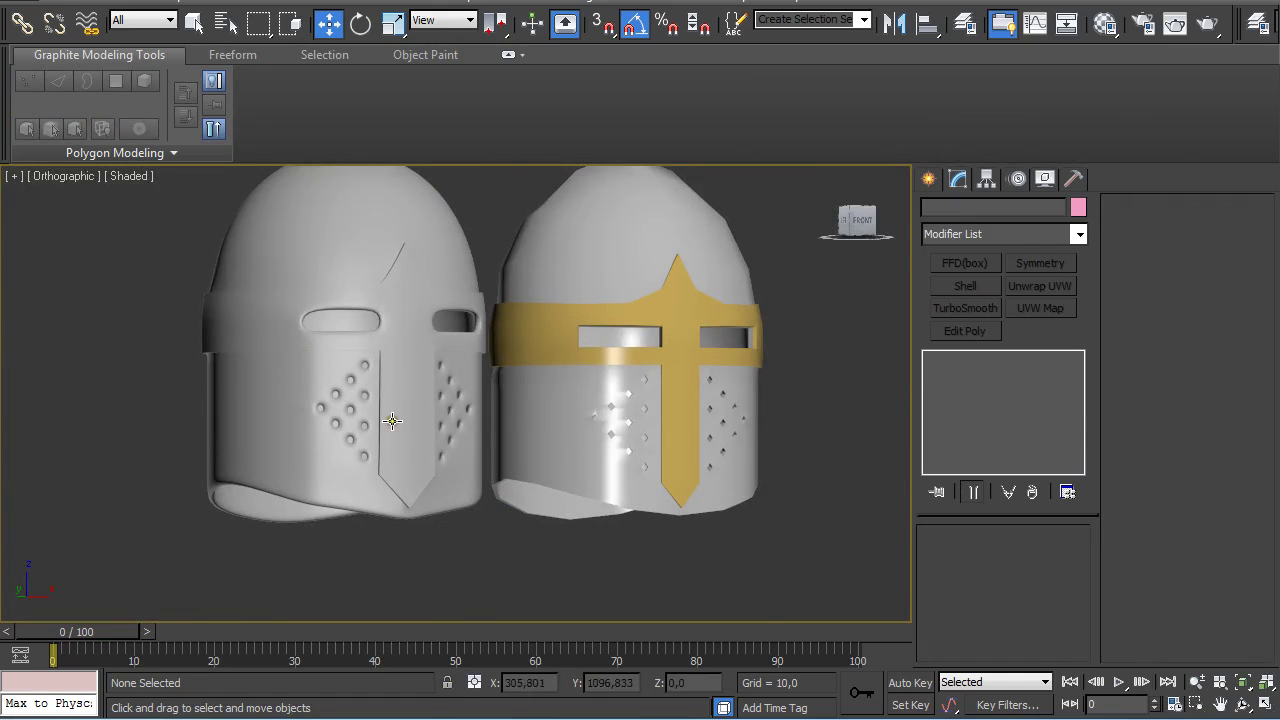
alt+middle_drag(342, 367, 382, 386)
middle_drag(645, 495, 314, 366)
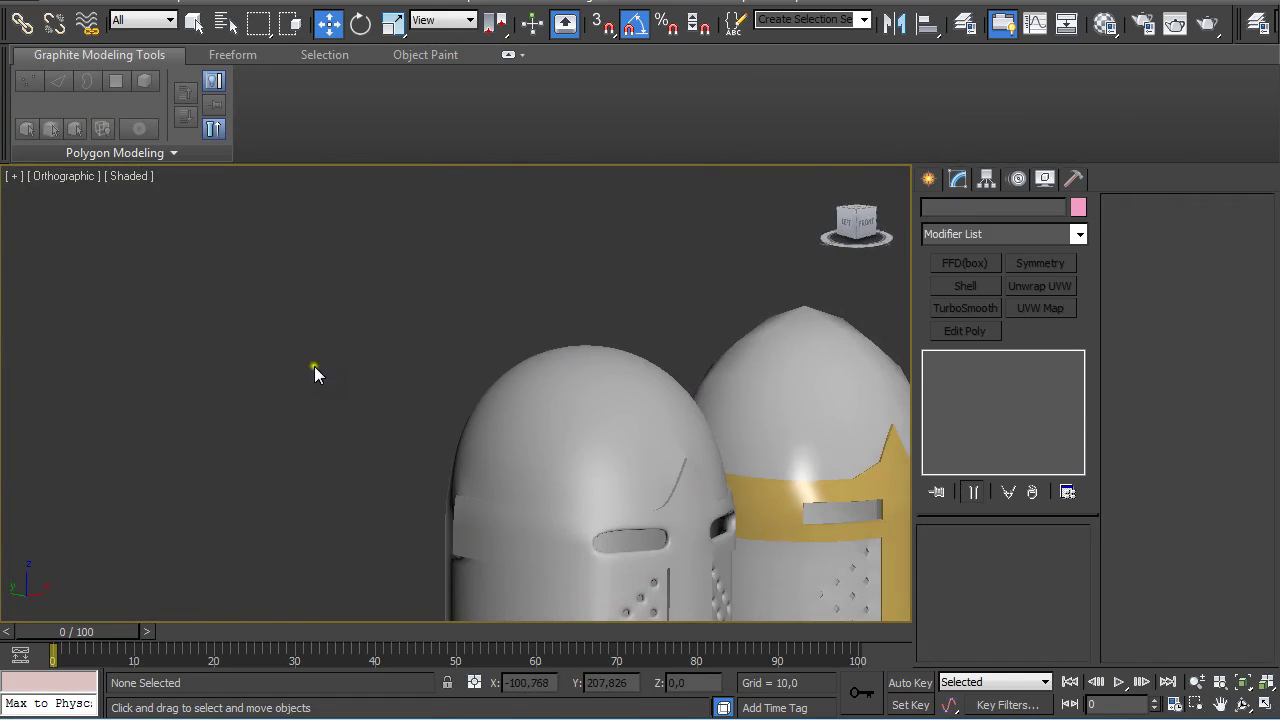
scroll(442, 393, down, 2)
key(shift+z)
scroll(440, 400, up, 5)
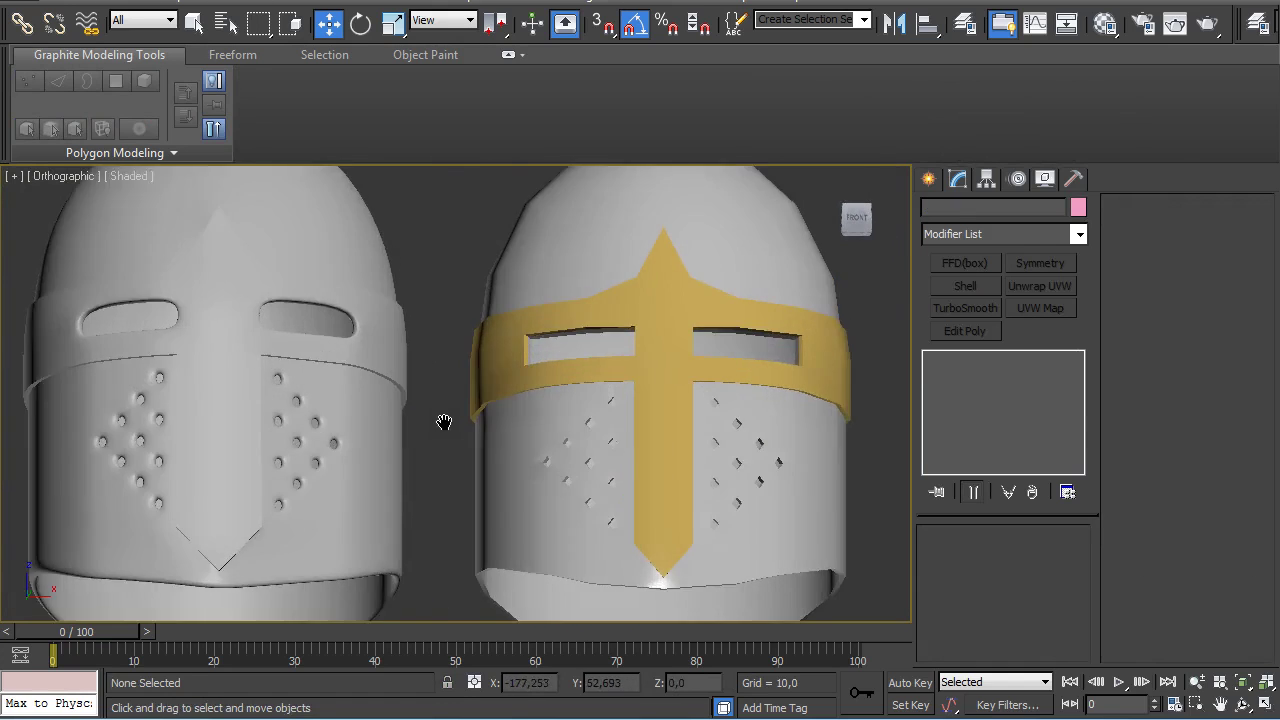
click(545, 406)
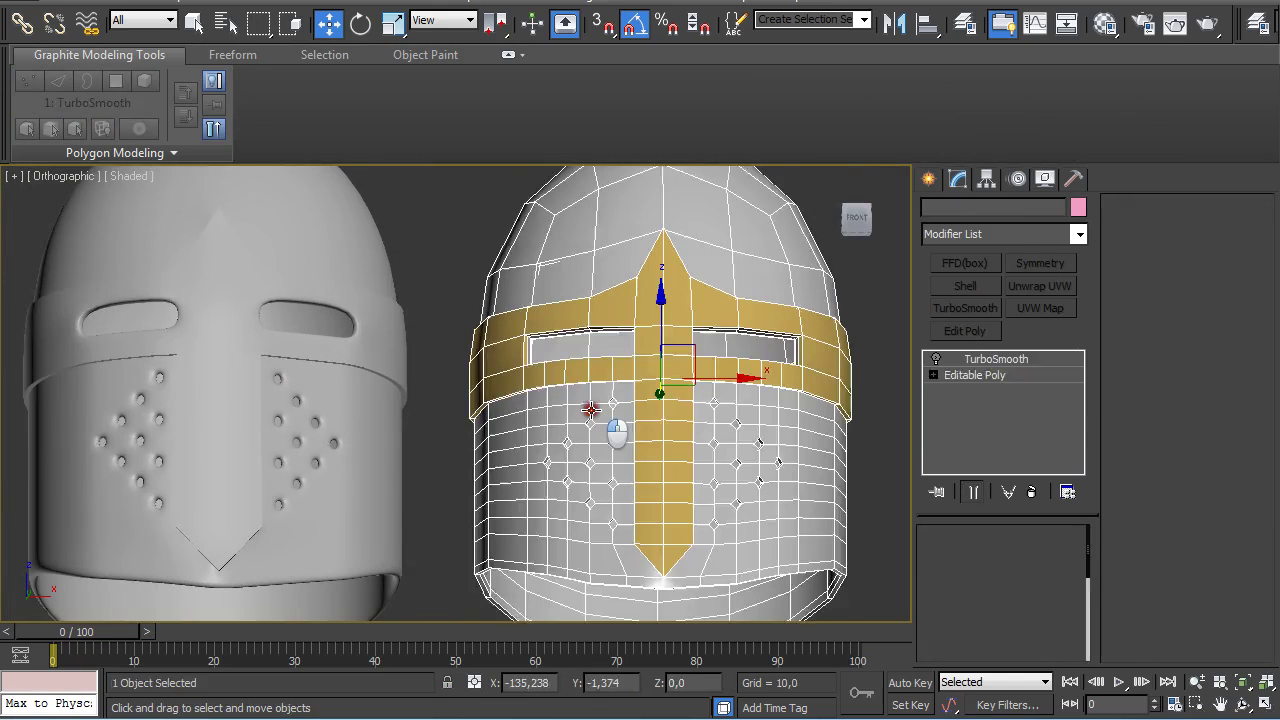
click(935, 359)
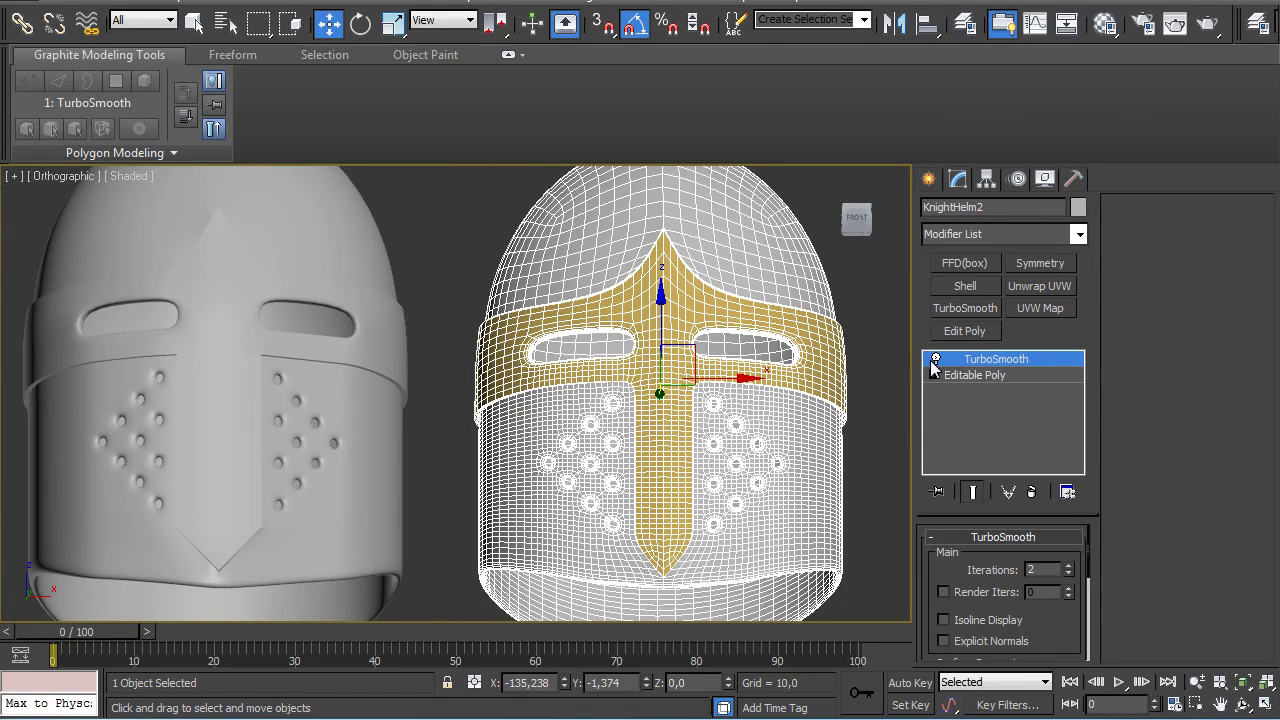
click(430, 410)
Select the dome's vertical centre edges above the band's peak and set their crease to 1.0
alt+middle_drag(437, 414, 408, 428)
click(284, 305)
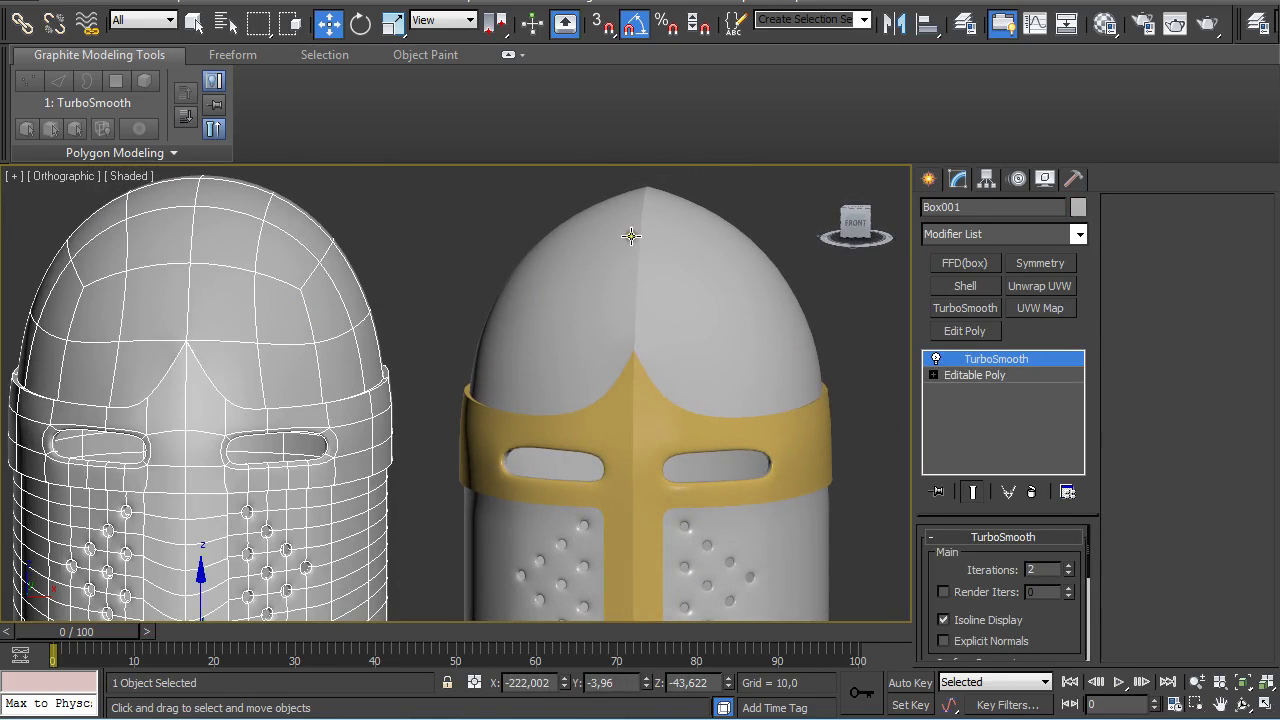
middle_drag(183, 251, 306, 334)
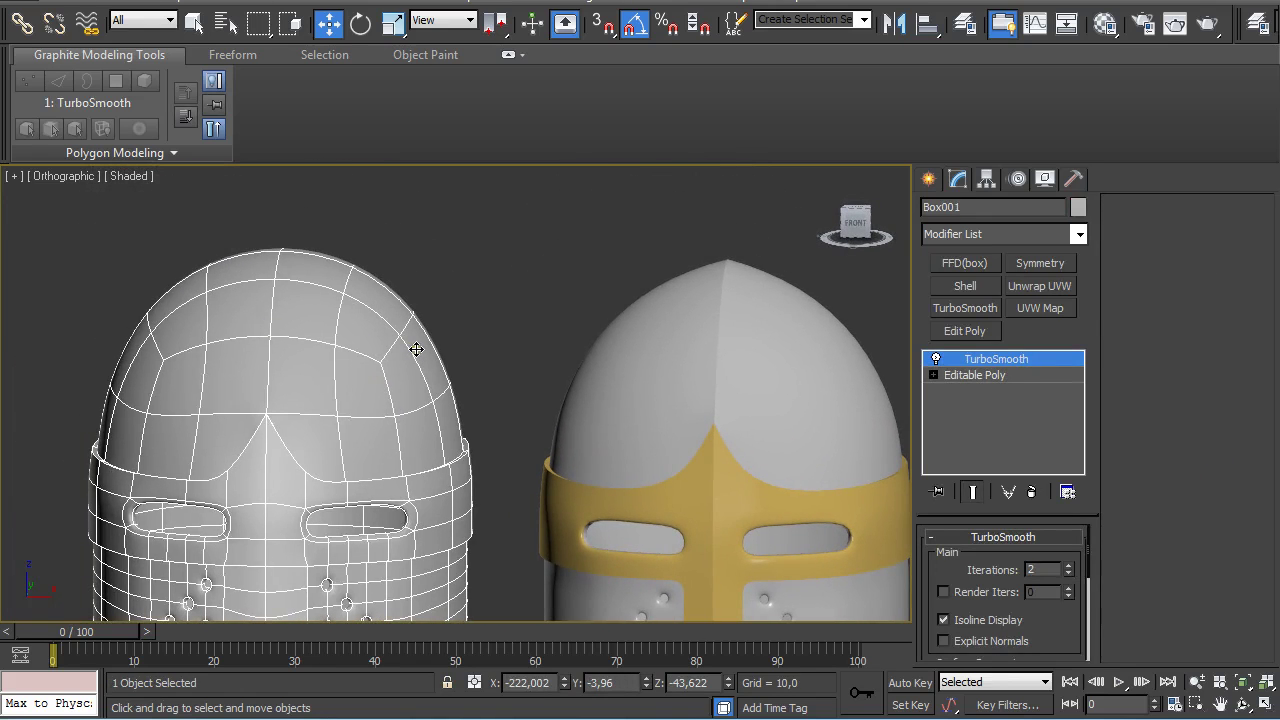
key(f)
click(953, 376)
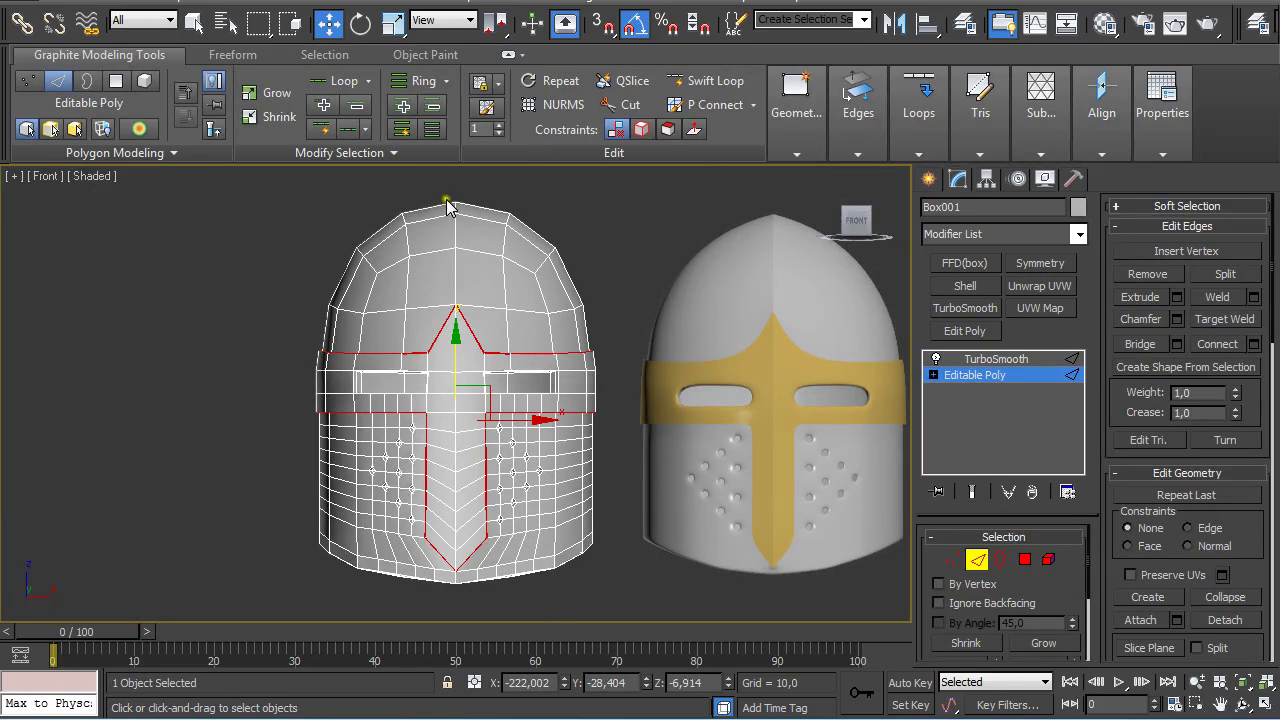
drag(445, 202, 467, 277)
alt+drag(477, 204, 477, 175)
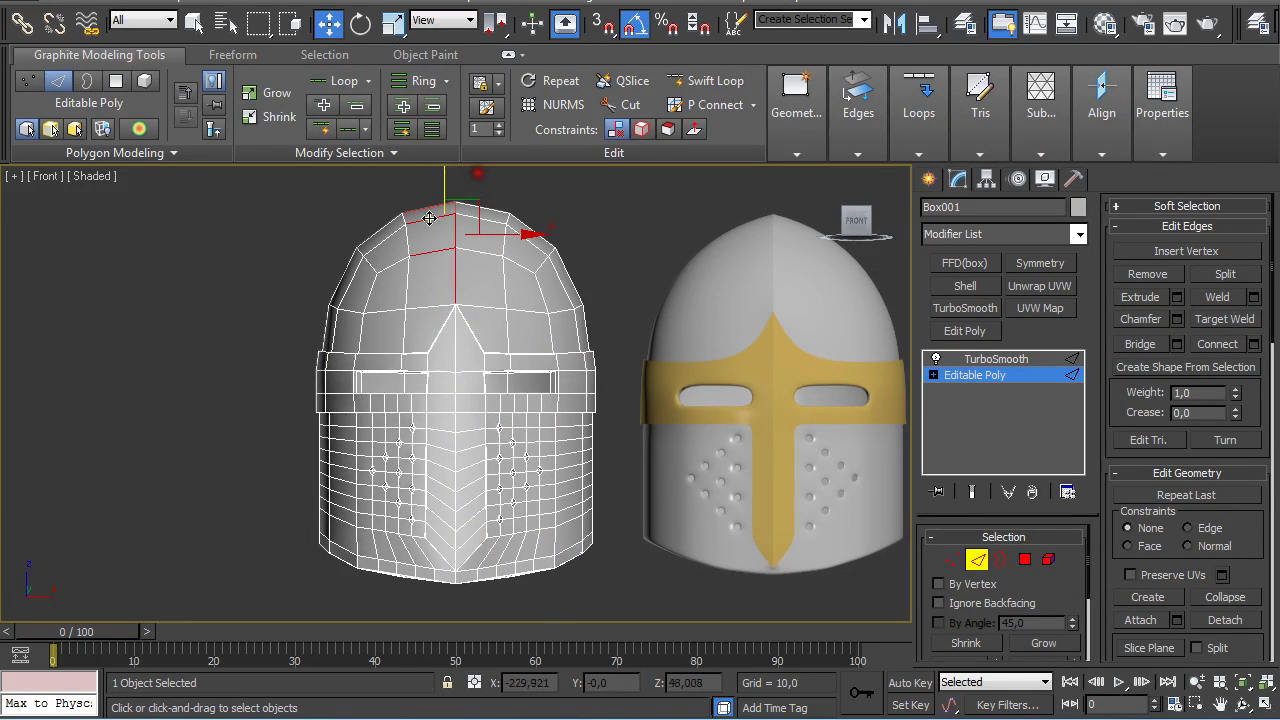
alt+drag(389, 192, 432, 280)
drag(1236, 410, 1148, 182)
click(1043, 360)
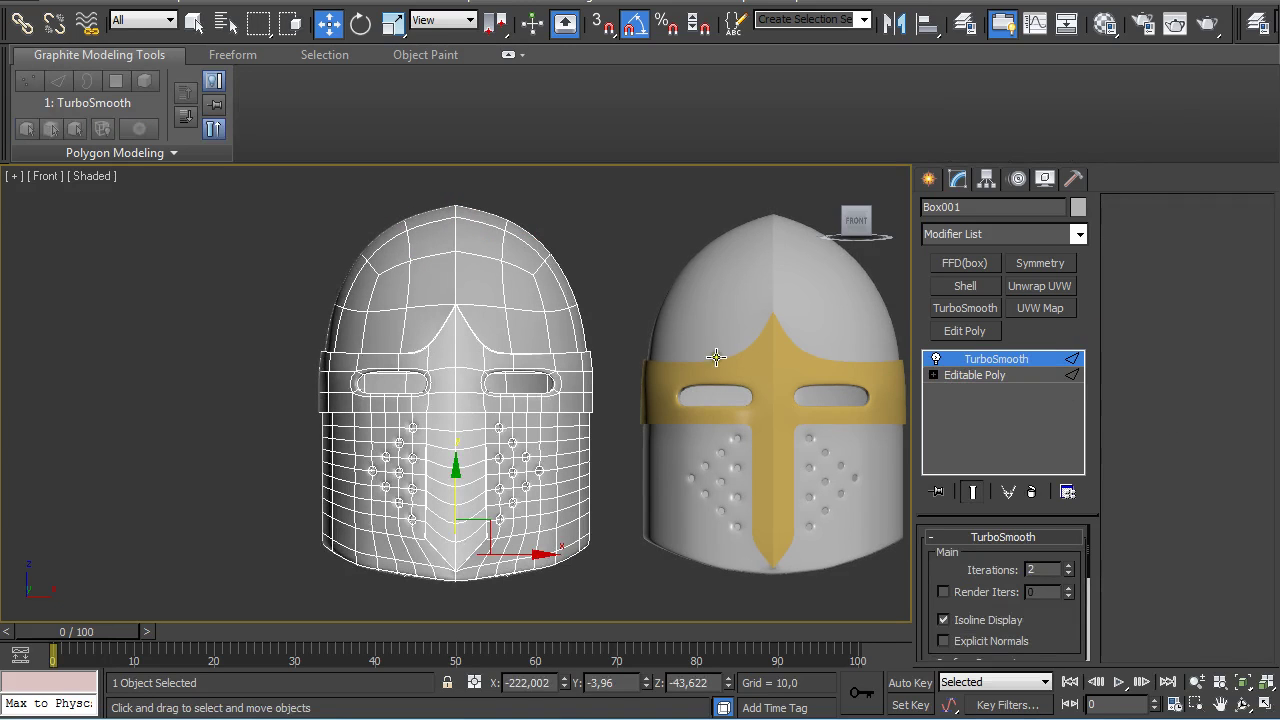
Set the crease of the cross band's vertical centre edges, from peak to lower tip, to 1.0 and show the smoothed result
click(1005, 375)
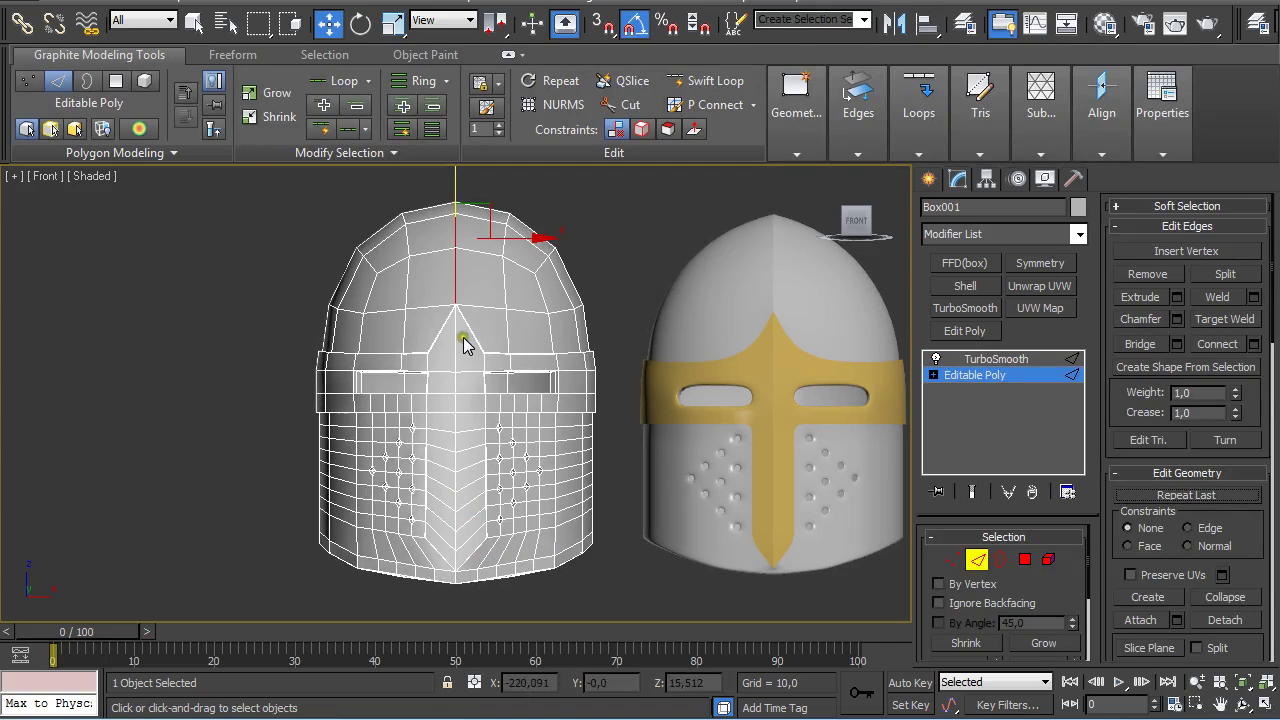
click(455, 337)
double_click(455, 384)
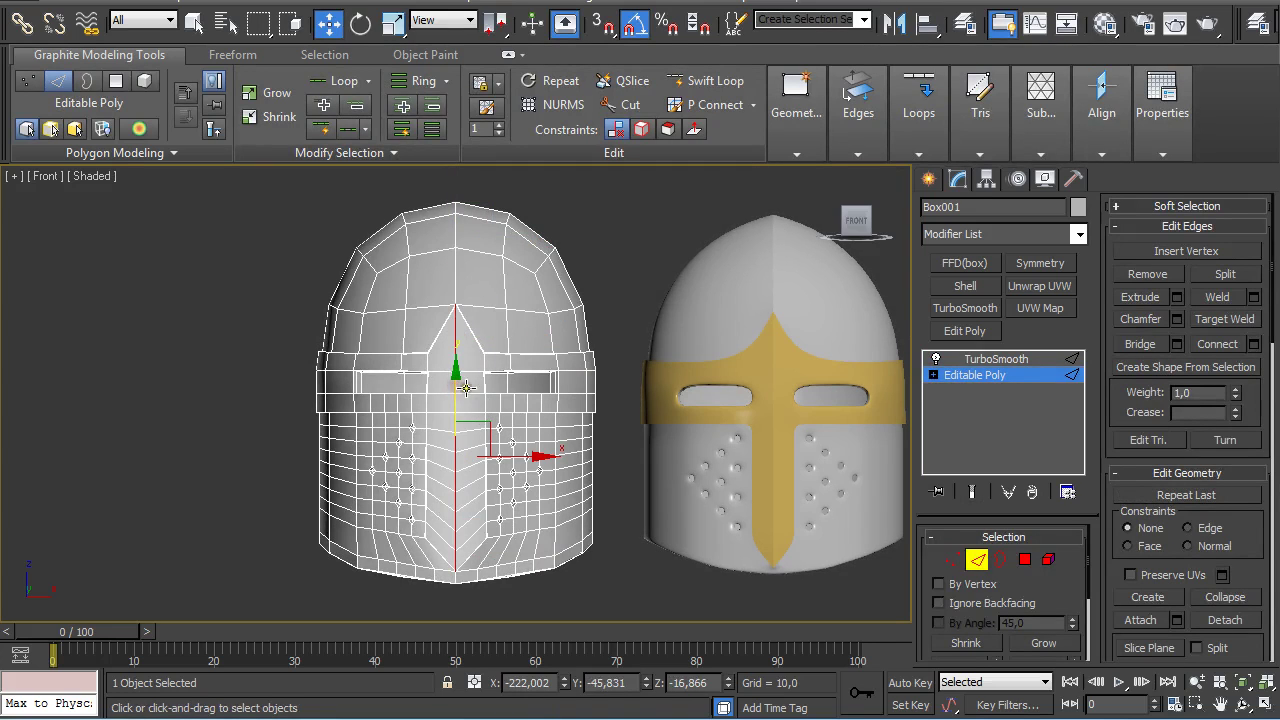
drag(1237, 412, 1218, 276)
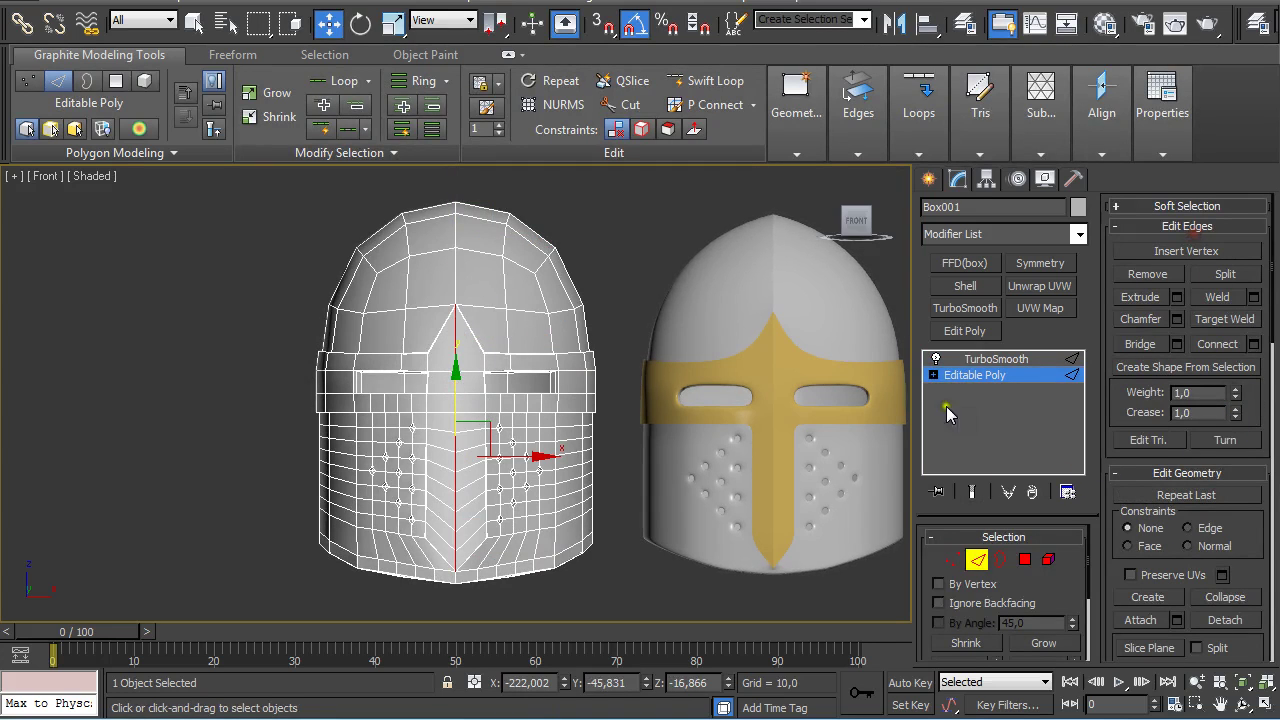
click(971, 491)
click(652, 273)
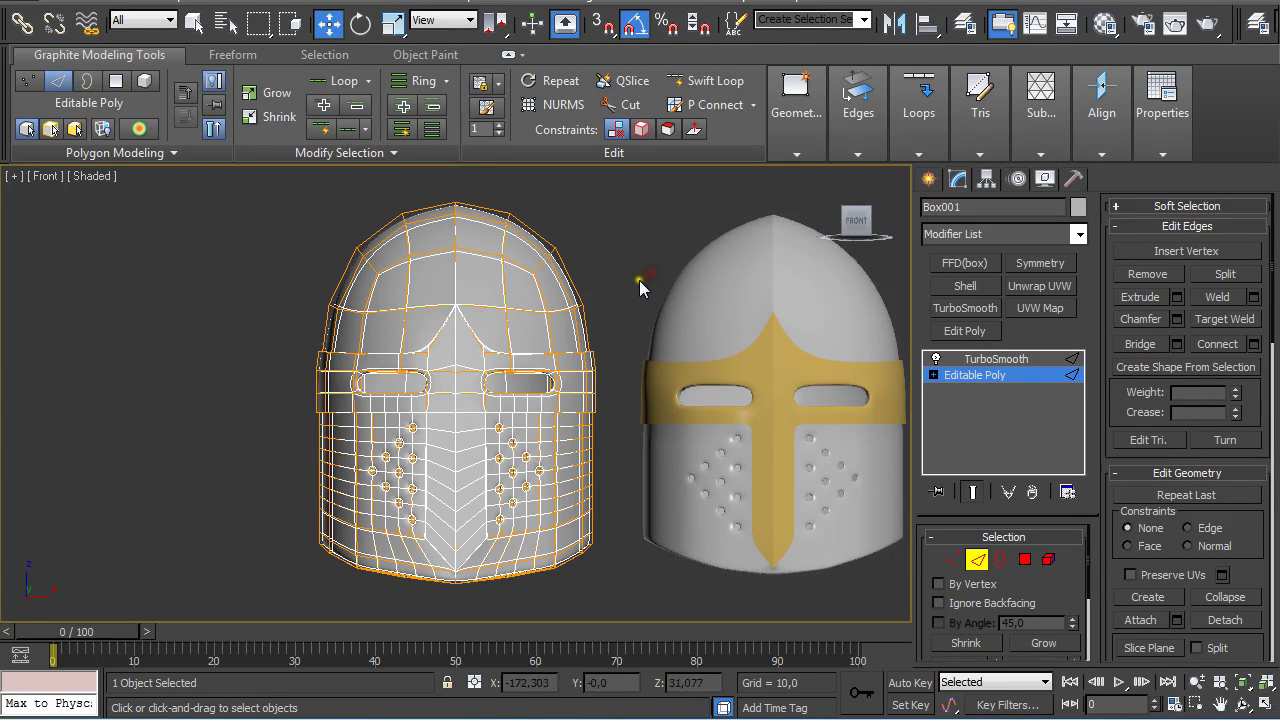
click(984, 554)
click(580, 234)
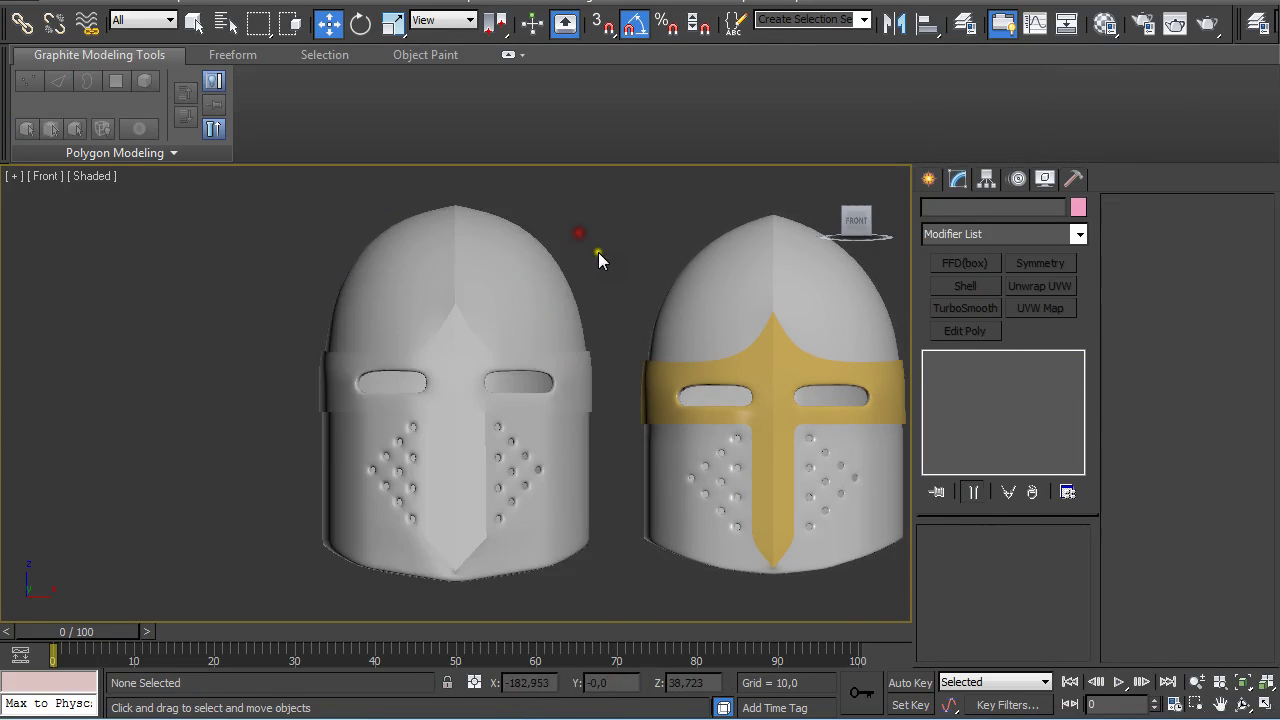
Move the two middle vertices at the side band's rear edge slightly toward the back of the helmet, rounding the band's end
alt+middle_drag(598, 252, 672, 273)
middle_drag(760, 309, 571, 266)
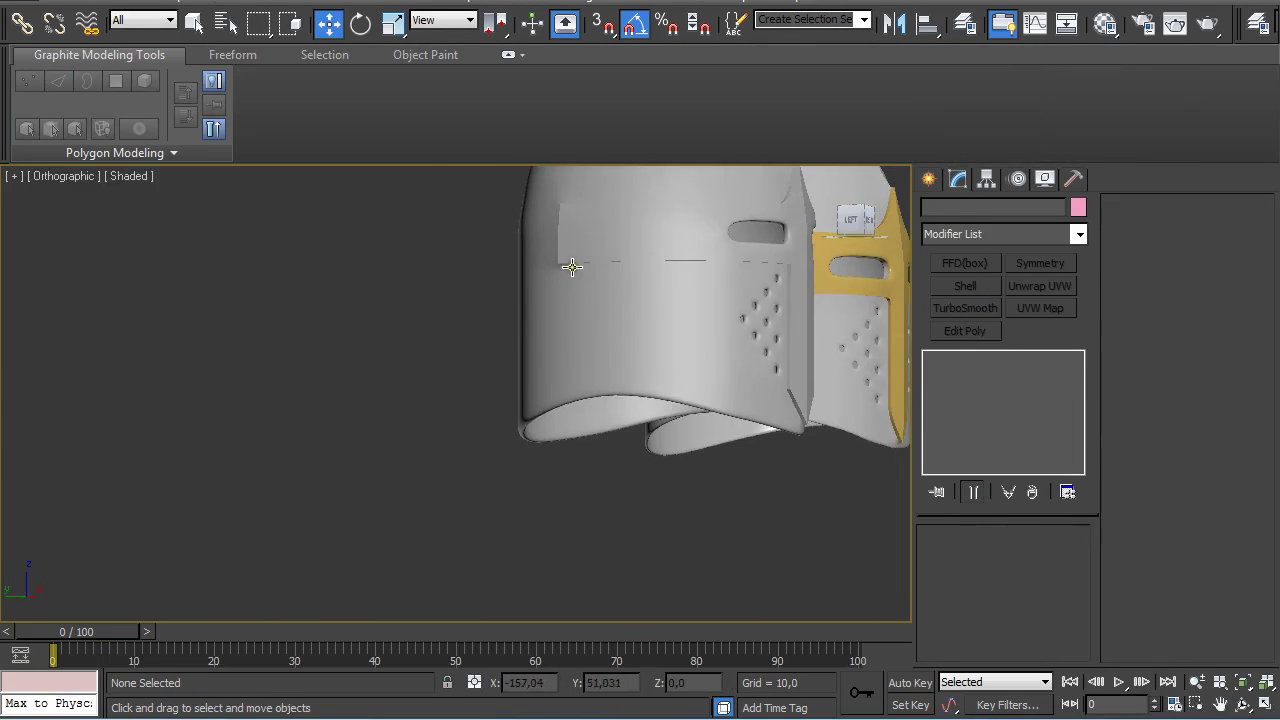
middle_drag(664, 273, 537, 356)
click(487, 296)
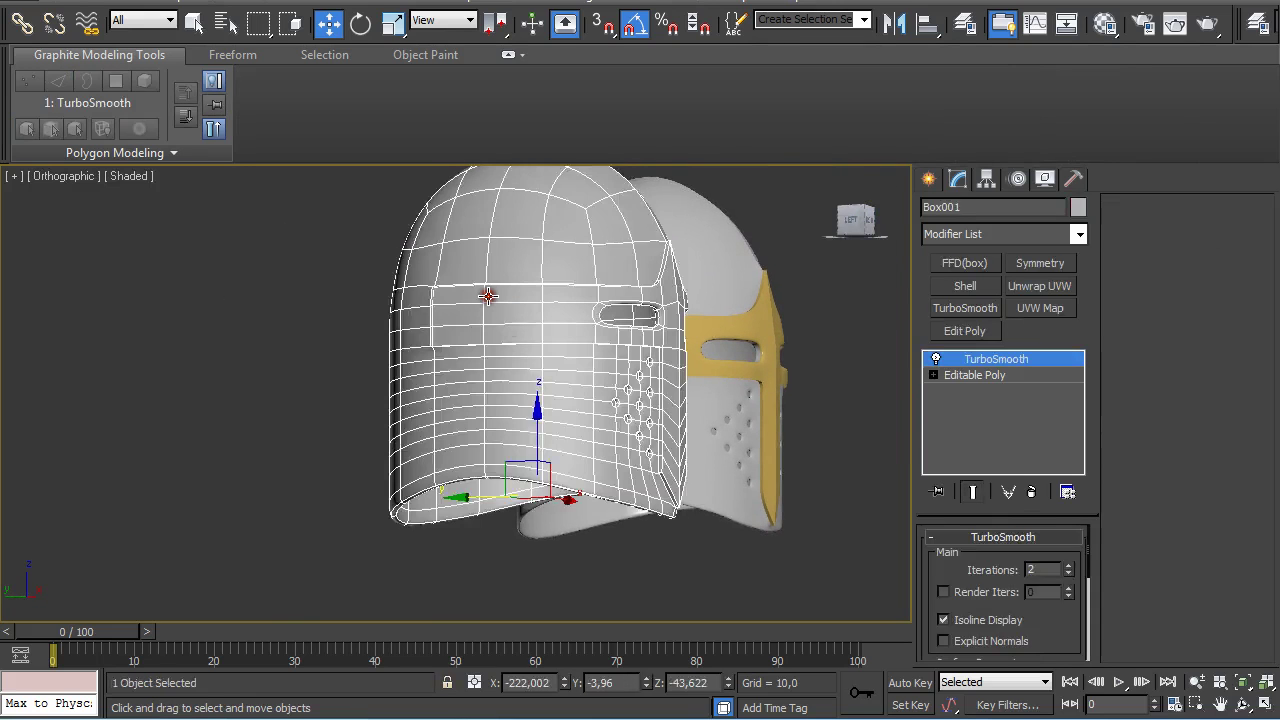
key(l)
scroll(486, 374, up, 5)
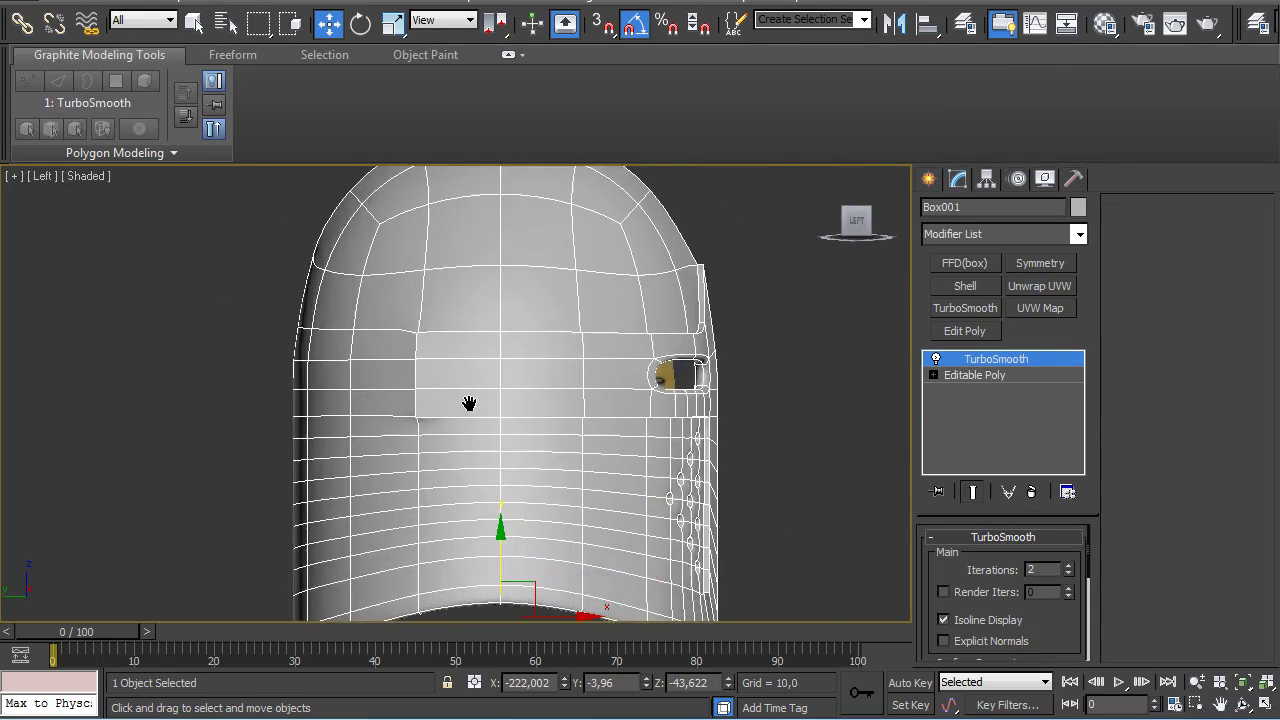
click(985, 375)
key(1)
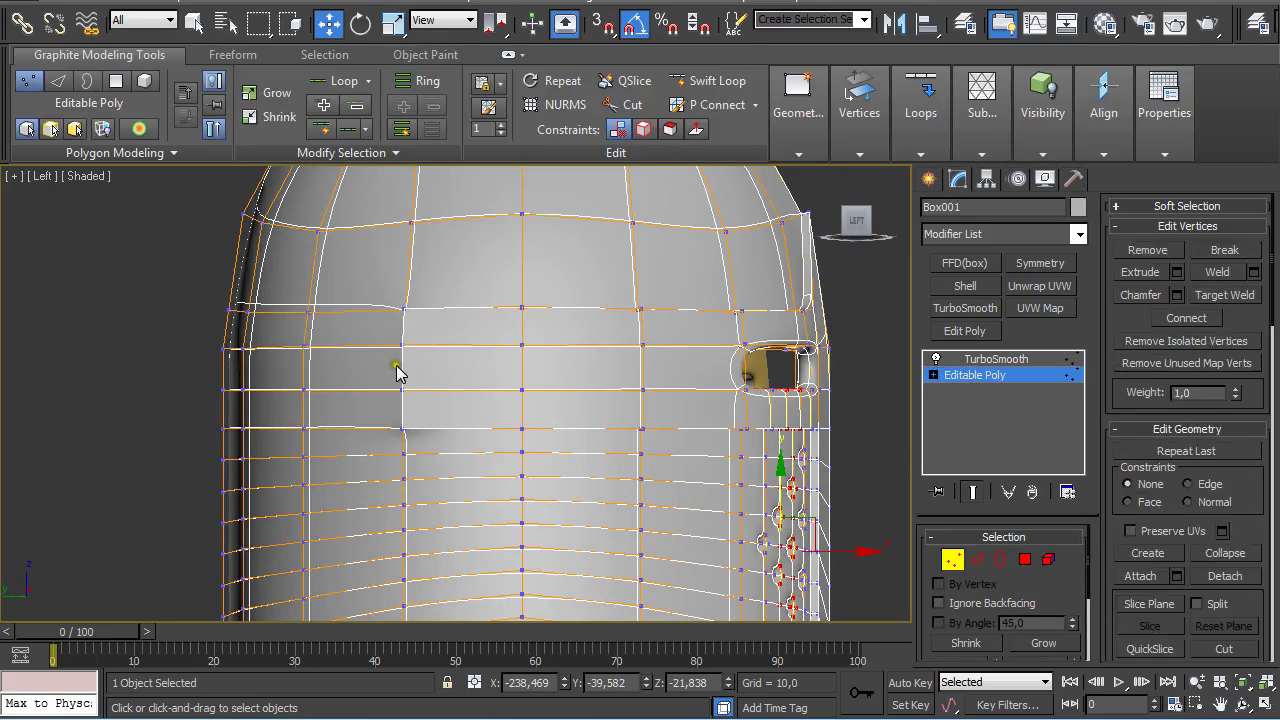
click(423, 386)
mouse_move(424, 385)
mouse_down()
mouse_move(438, 400)
mouse_move(457, 374)
mouse_move(444, 371)
mouse_up()
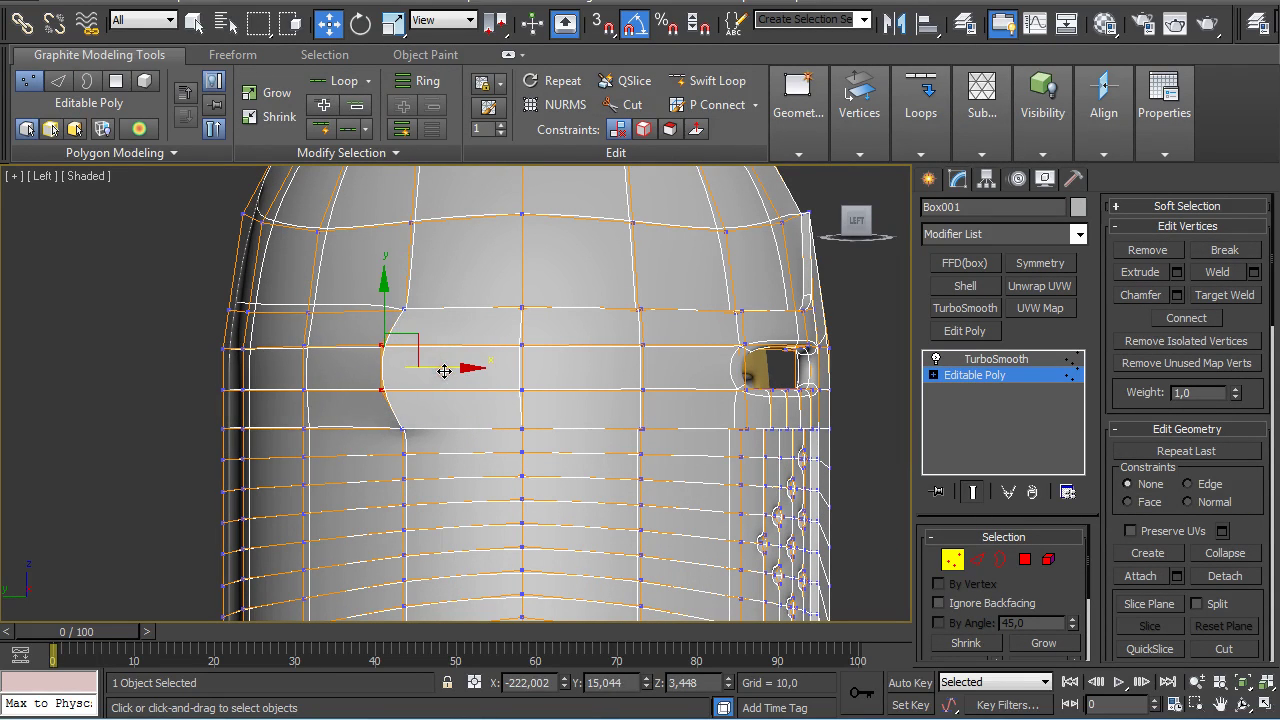
Scale the selected band-end vertices slightly along the X axis from behind and show the TurboSmooth result
key(v)
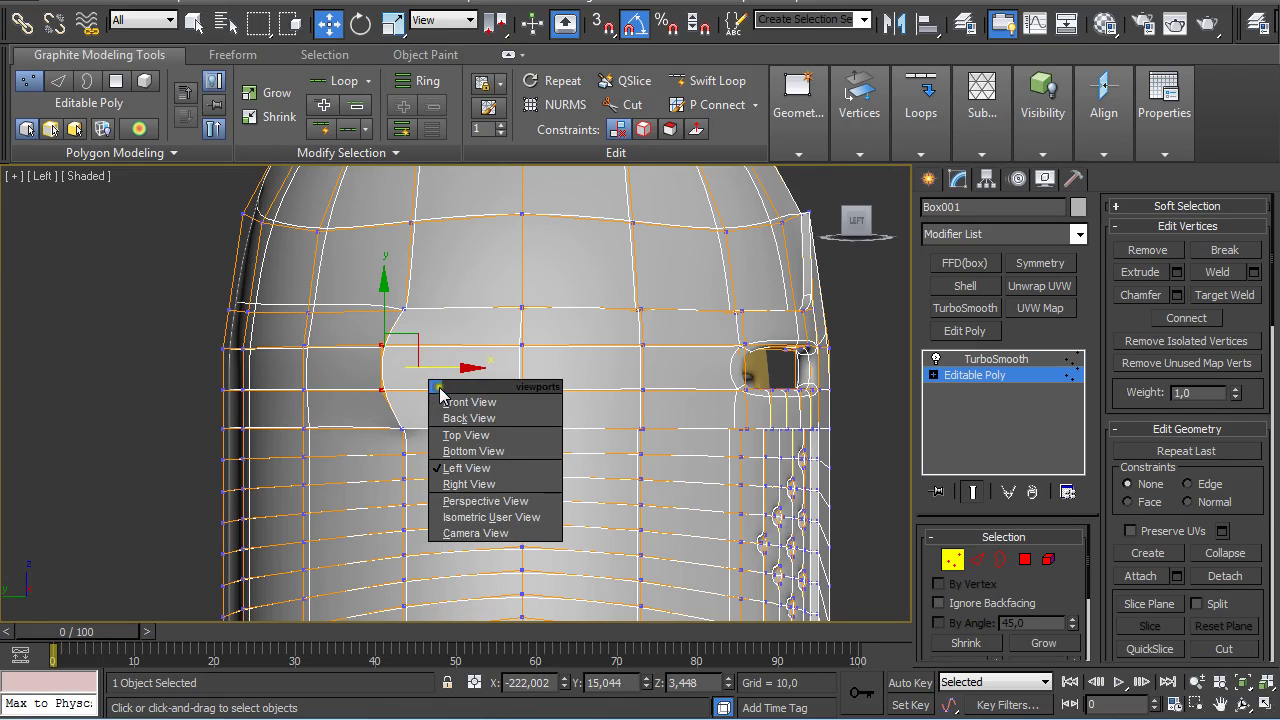
click(465, 405)
middle_drag(556, 427, 562, 436)
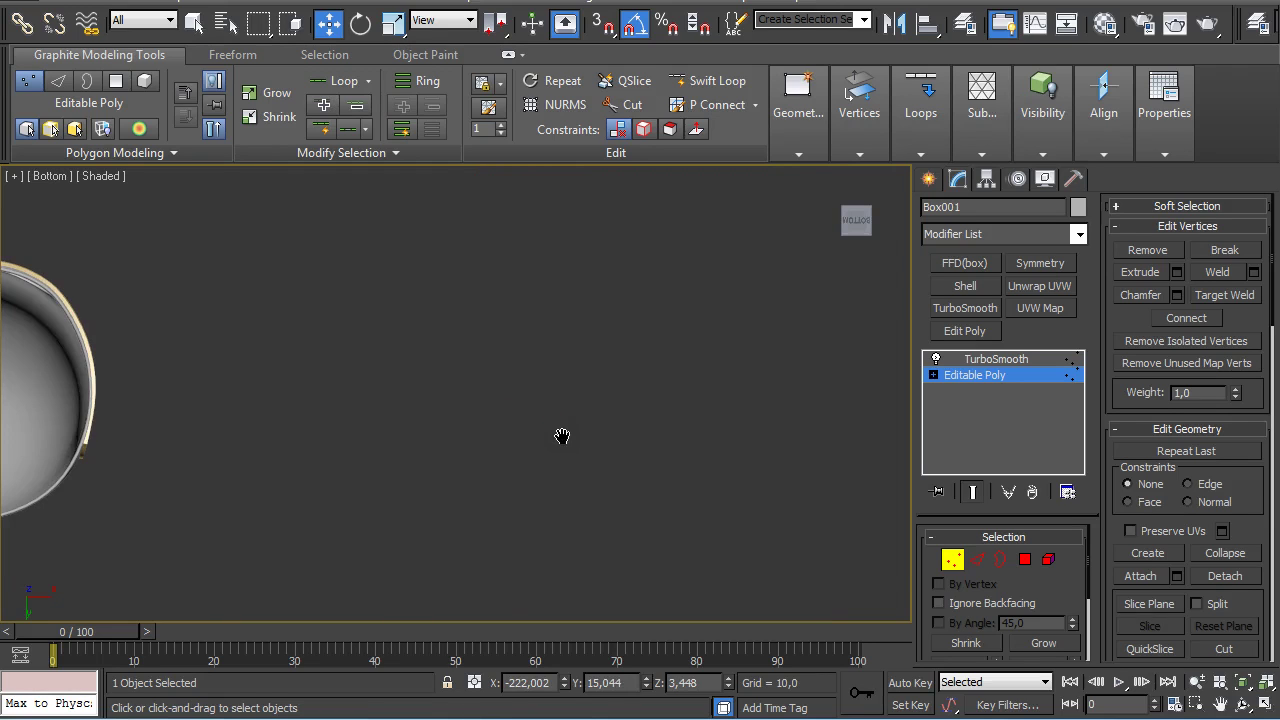
key(z)
alt+middle_drag(590, 360, 913, 501)
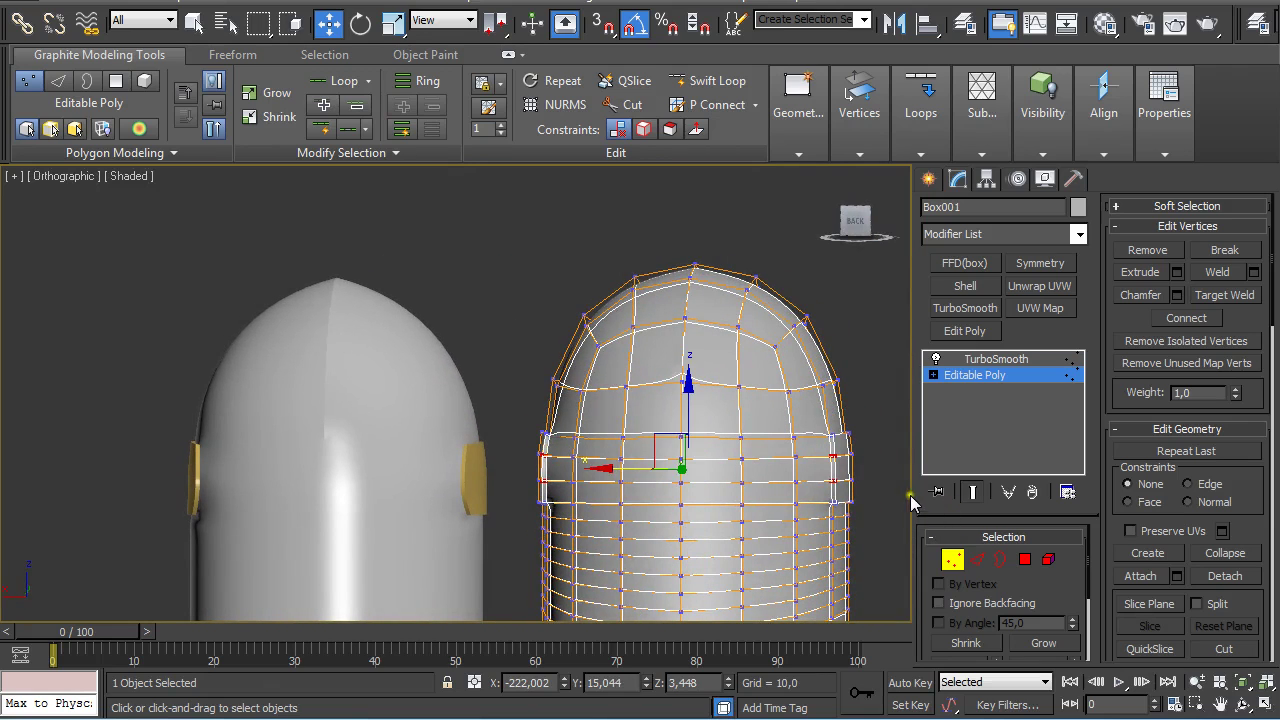
key(r)
drag(788, 471, 787, 470)
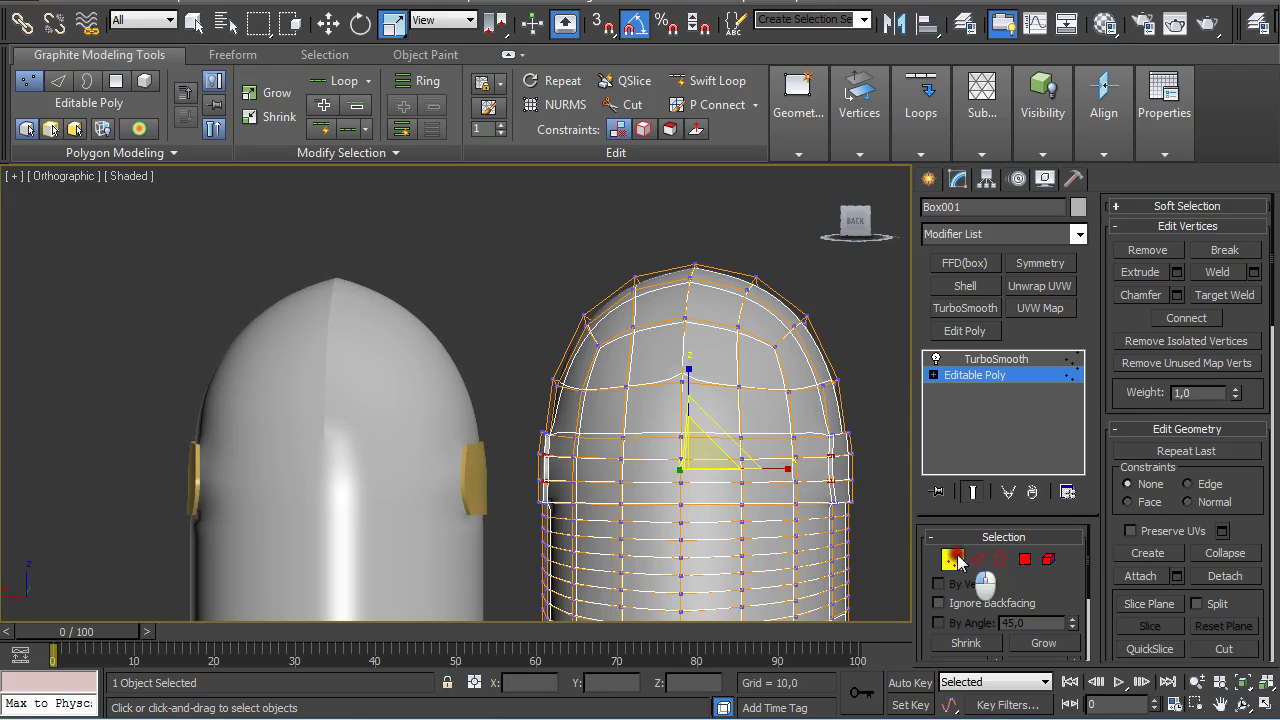
click(977, 374)
click(977, 356)
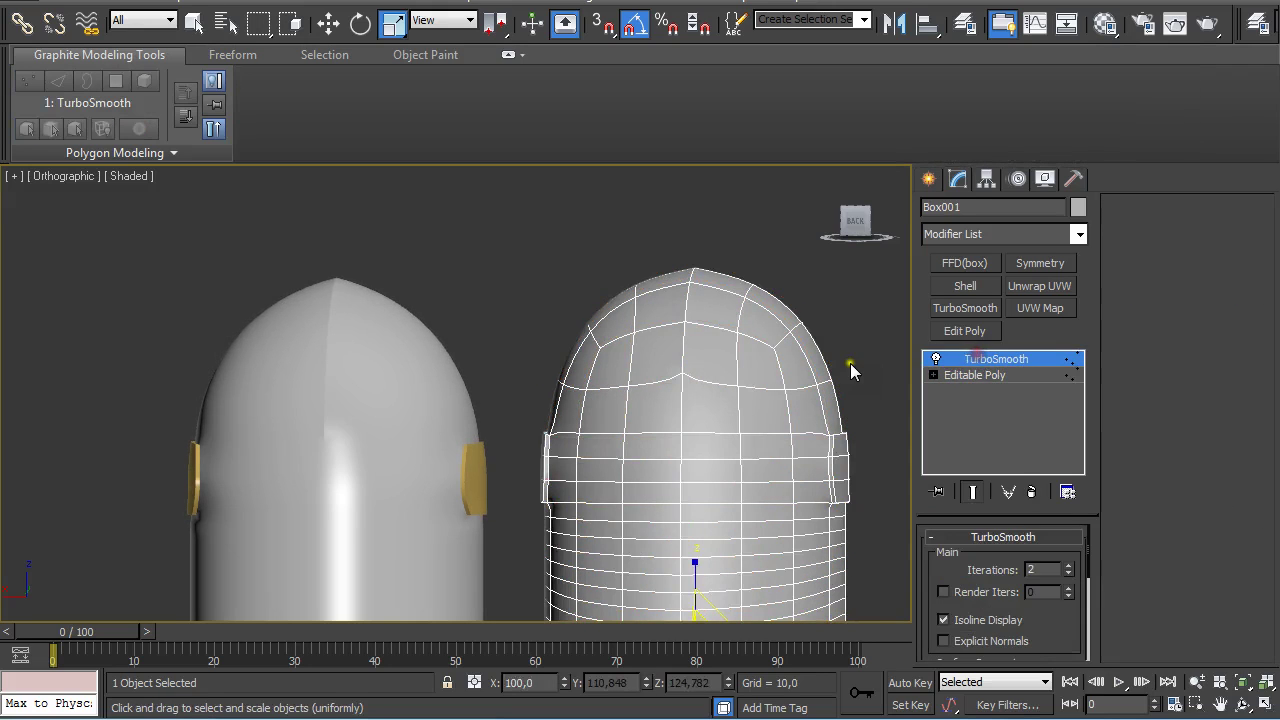
Switch to a perspective view of the helmets and unhide the KnightKingHelm object
click(865, 347)
alt+middle_drag(865, 347, 663, 383)
key(p)
key(z)
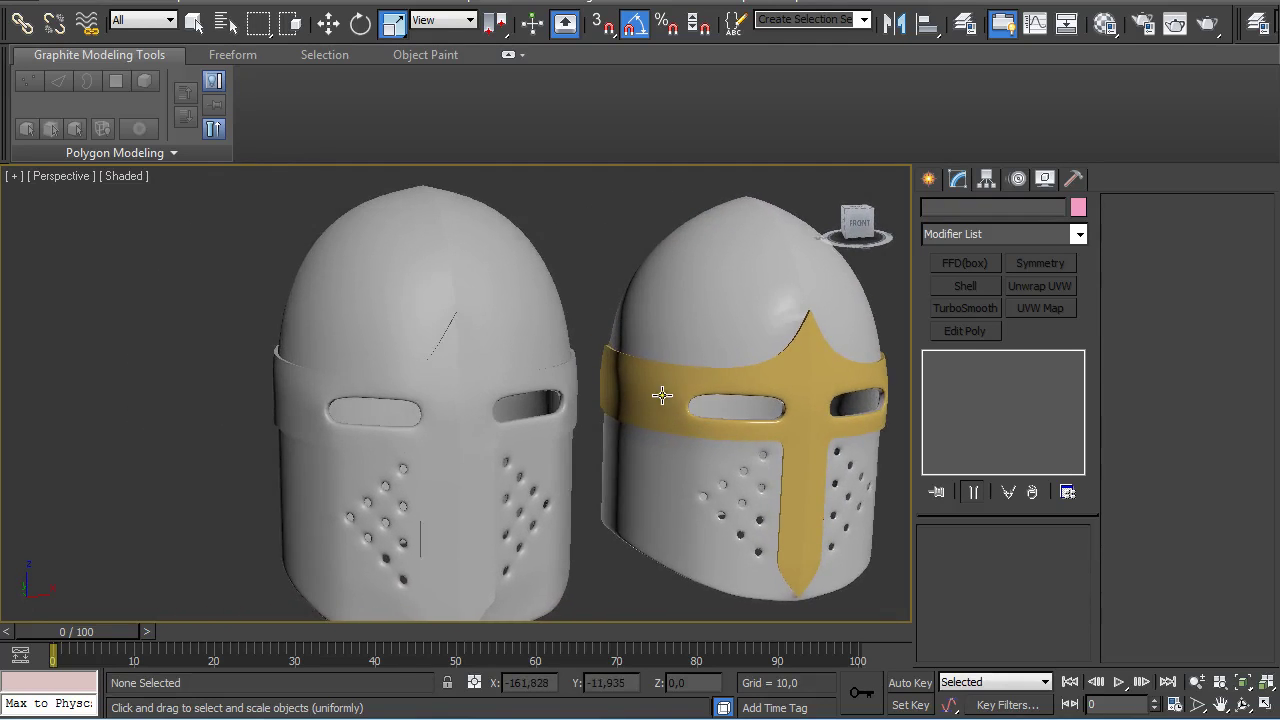
scroll(663, 386, down, 5)
scroll(646, 395, up, 5)
right_click(649, 392)
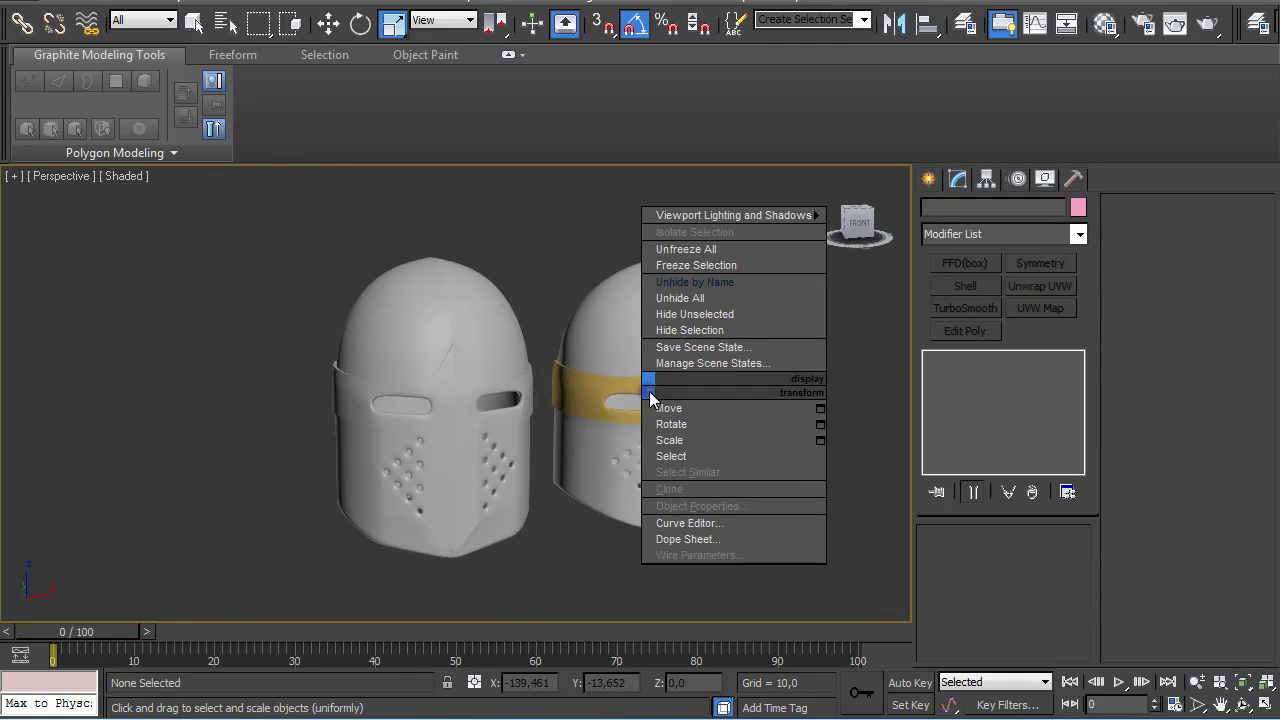
click(733, 282)
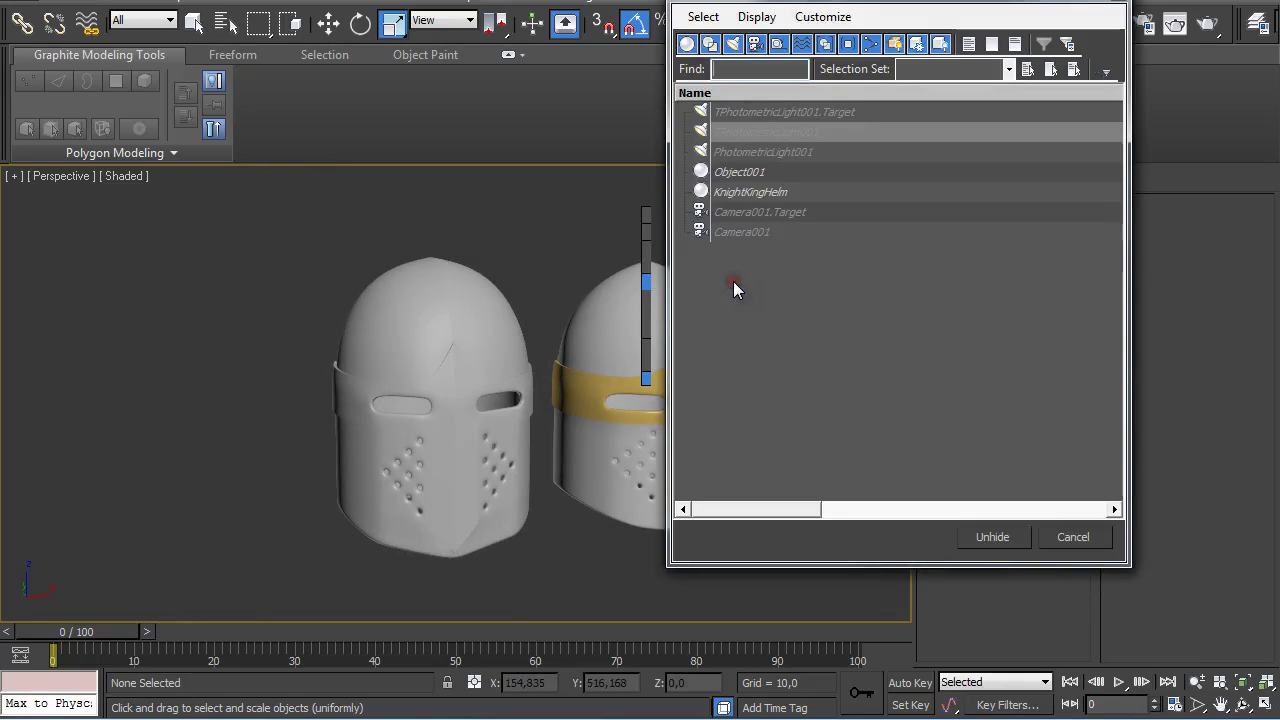
click(757, 194)
click(975, 540)
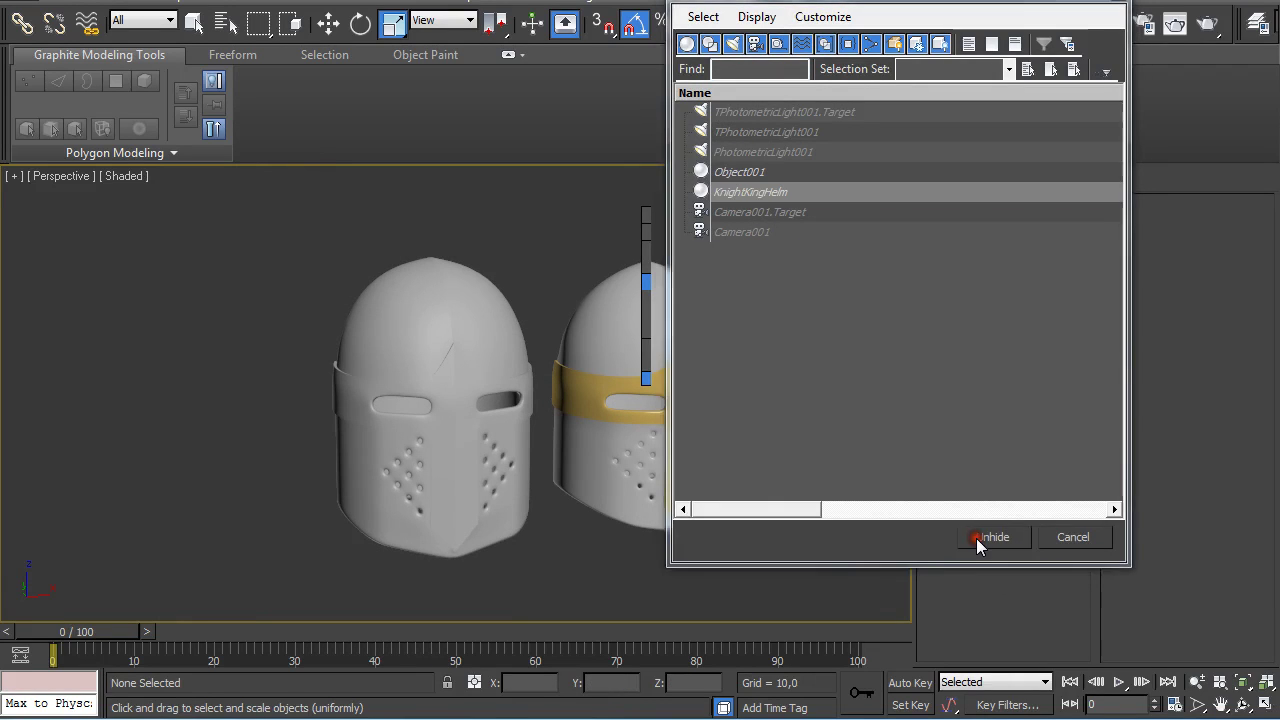
middle_drag(771, 500, 511, 461)
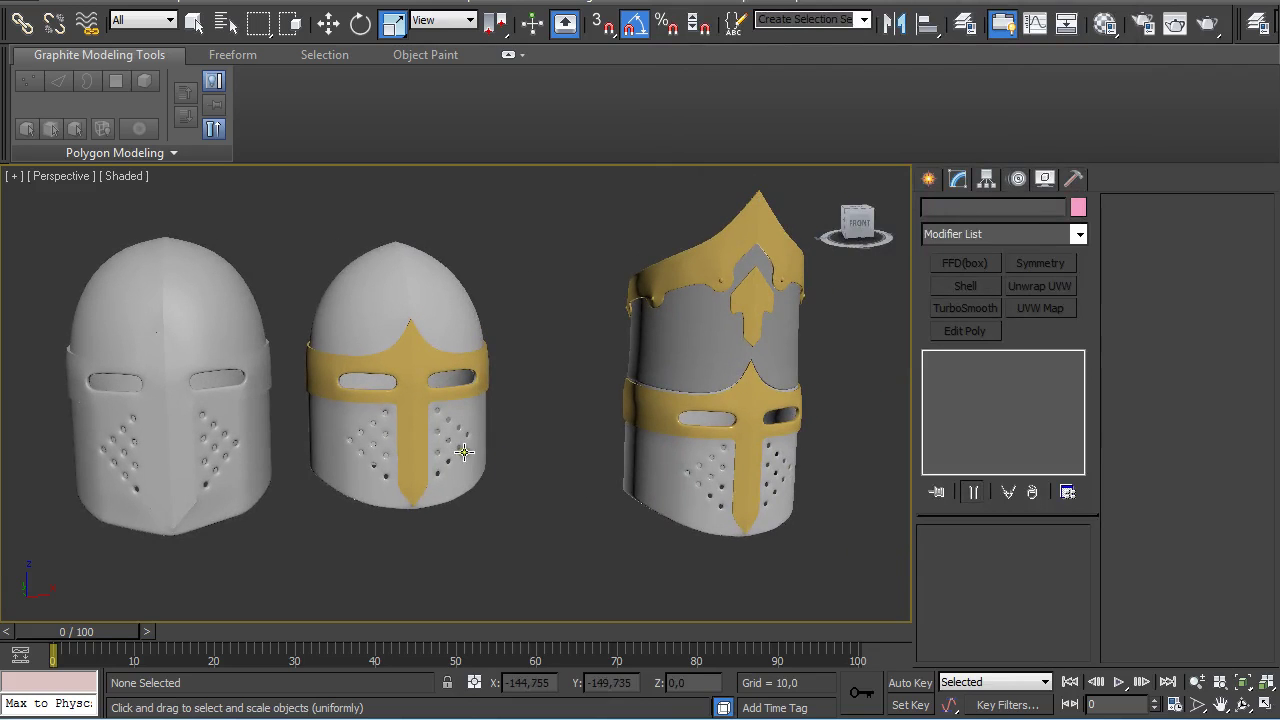
Examine the crowned king's helmet and compare it with the other two helmets from several angles
click(710, 314)
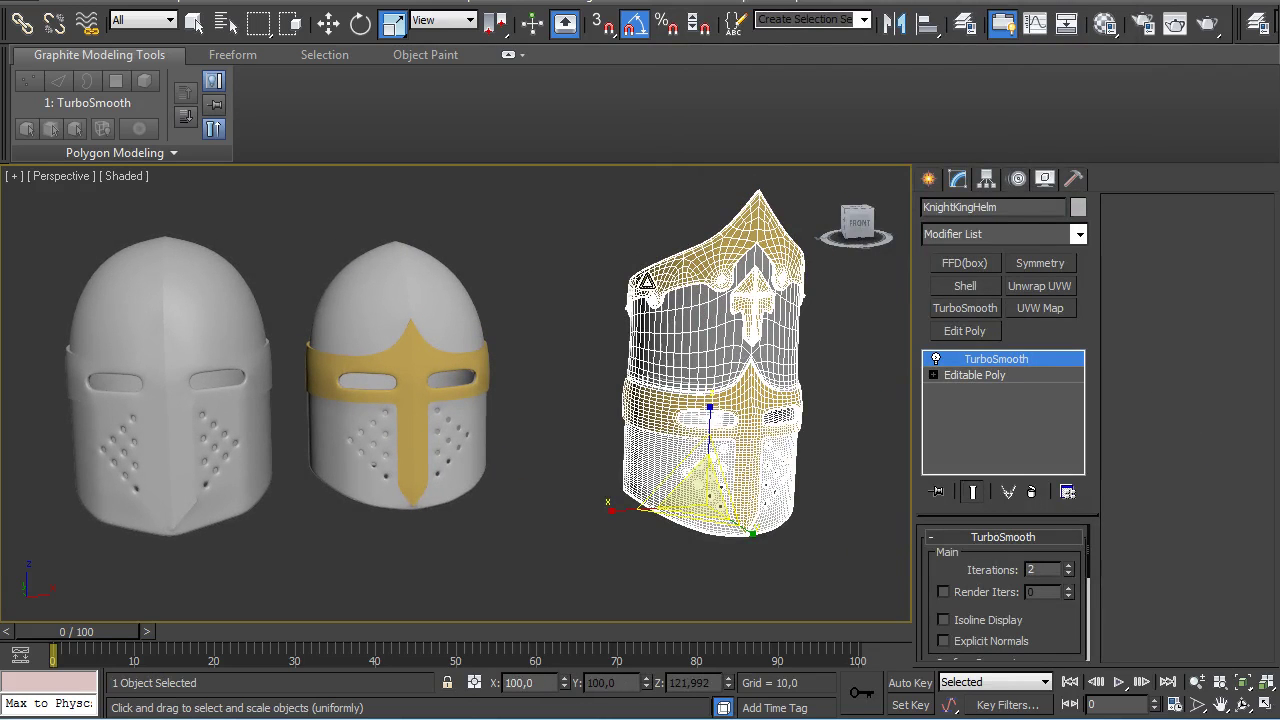
click(566, 323)
alt+middle_drag(566, 323, 559, 358)
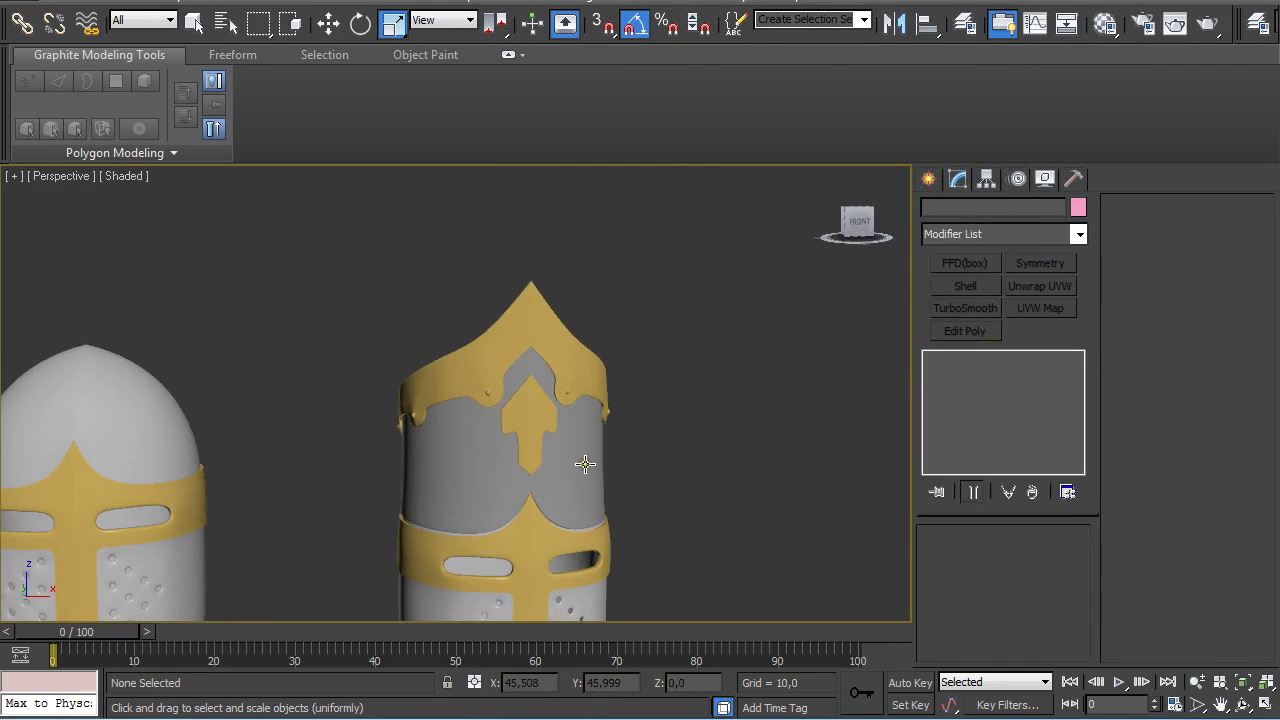
scroll(587, 466, down, 5)
alt+middle_drag(588, 470, 609, 409)
scroll(611, 446, up, 5)
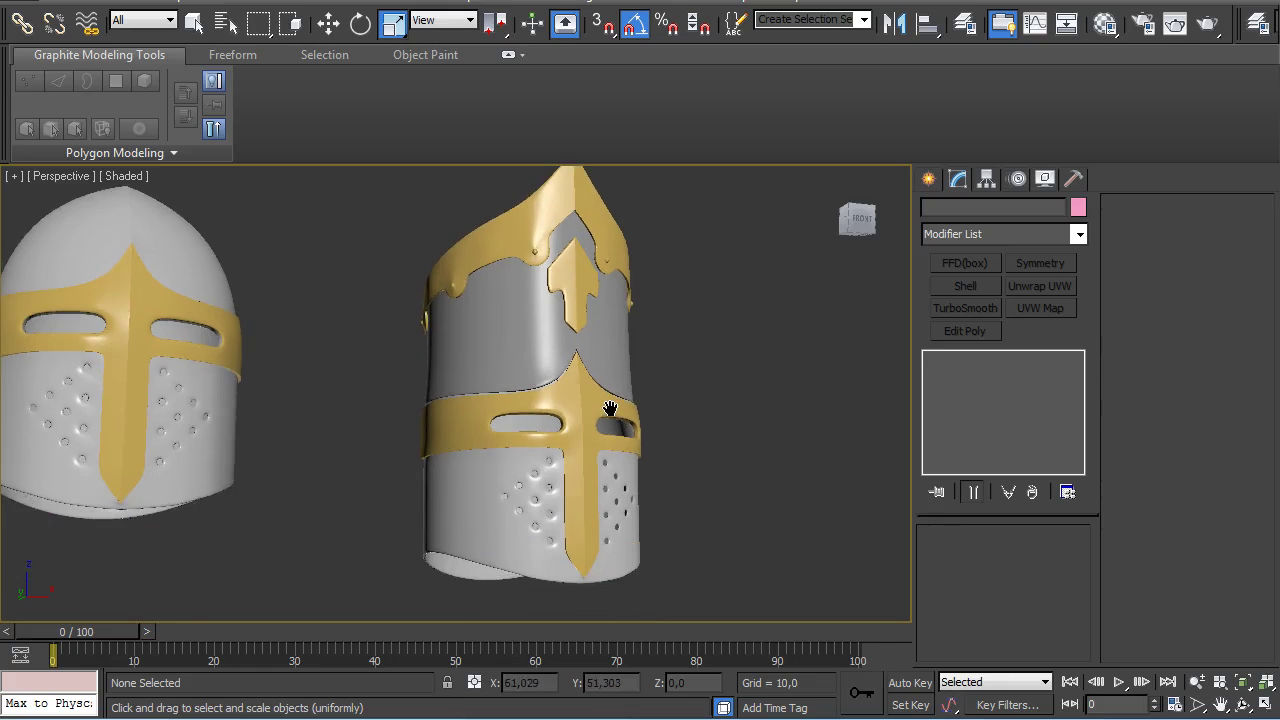
alt+middle_drag(537, 271, 580, 339)
scroll(534, 266, down, 3)
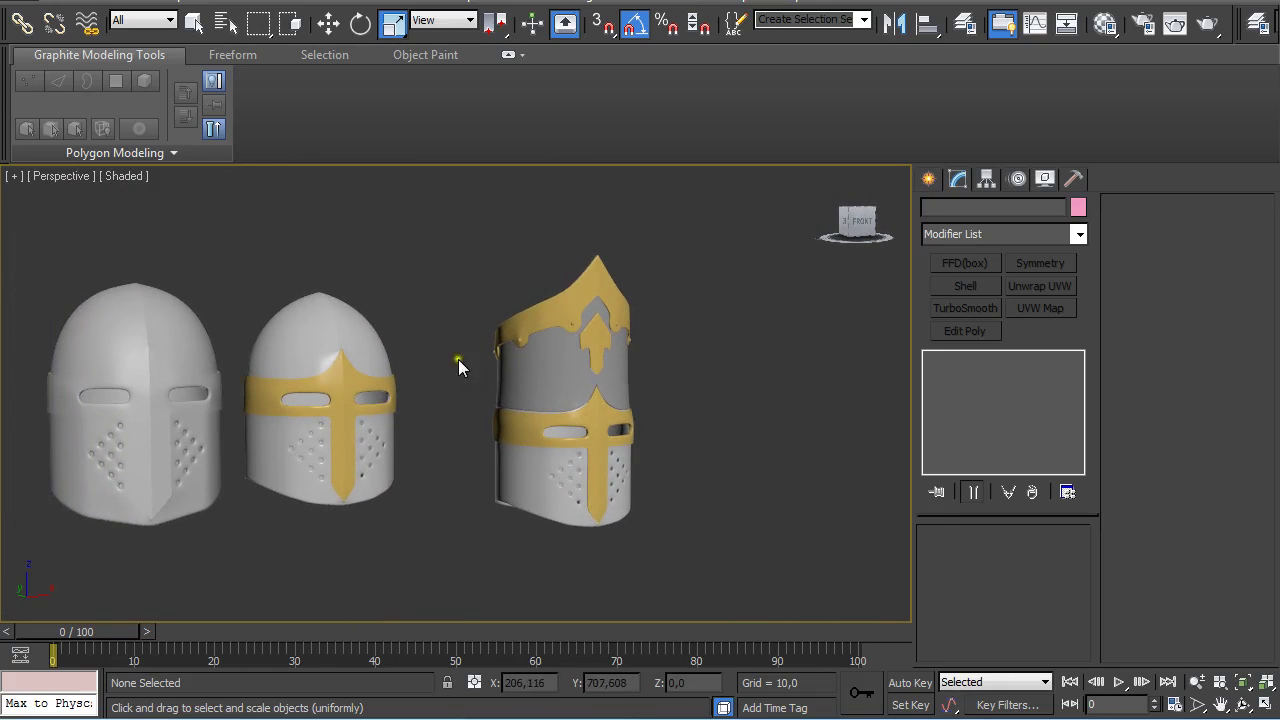
middle_drag(390, 364, 457, 374)
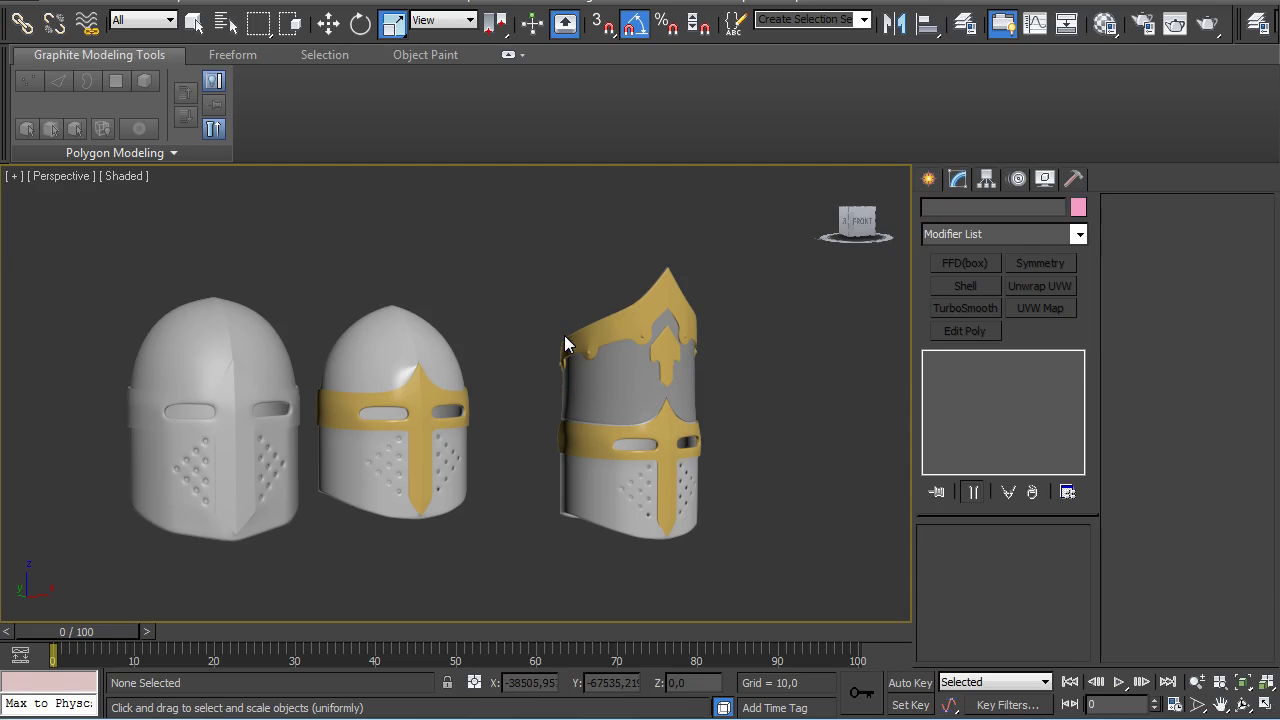
alt+middle_drag(564, 345, 582, 342)
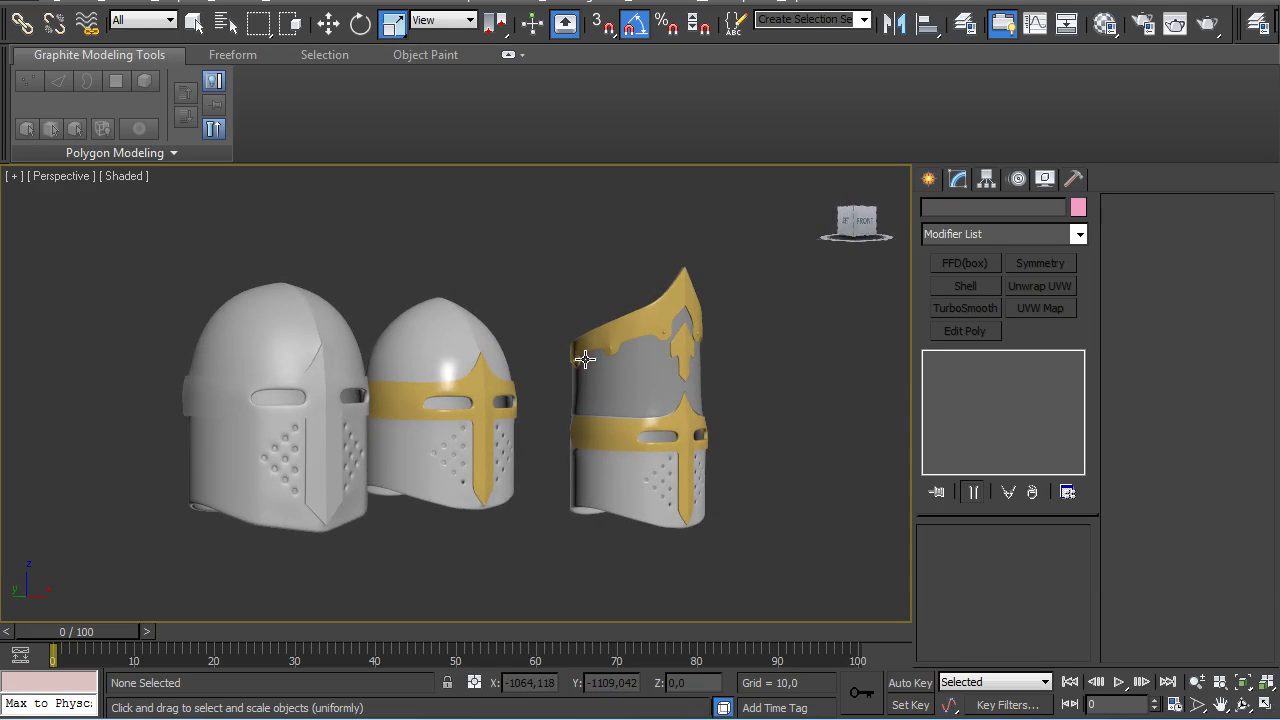
alt+middle_drag(574, 354, 575, 355)
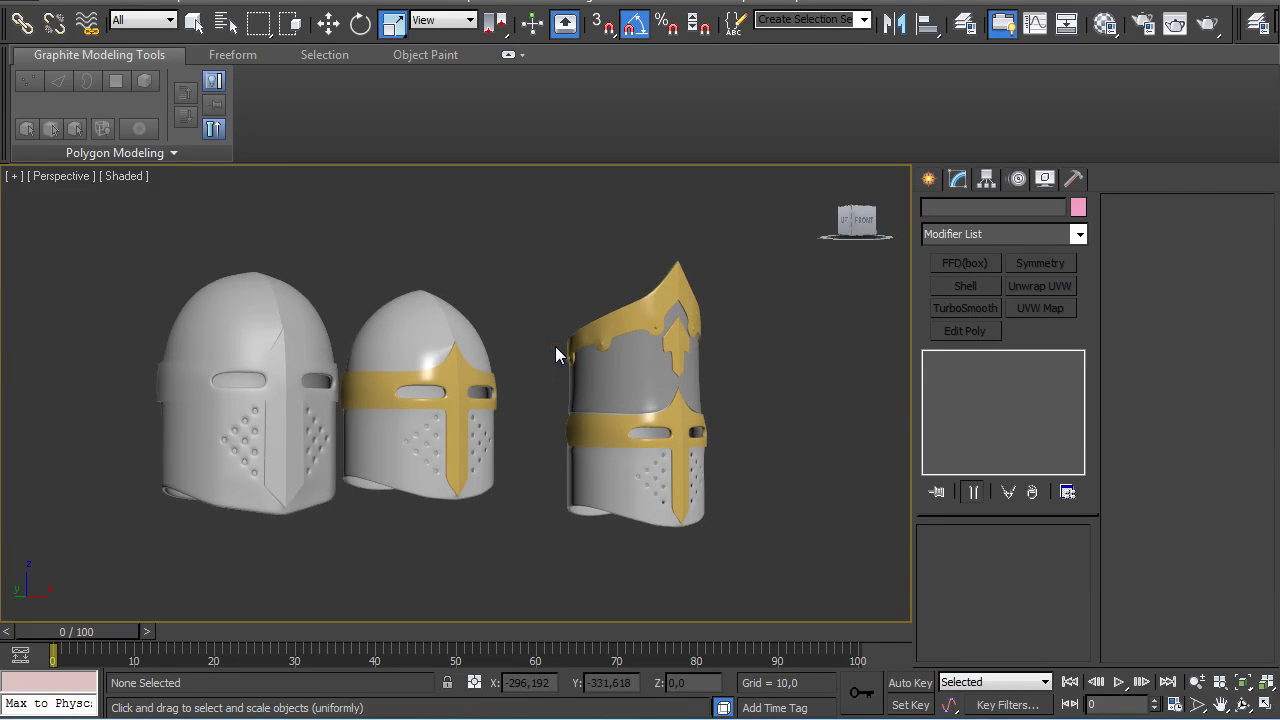